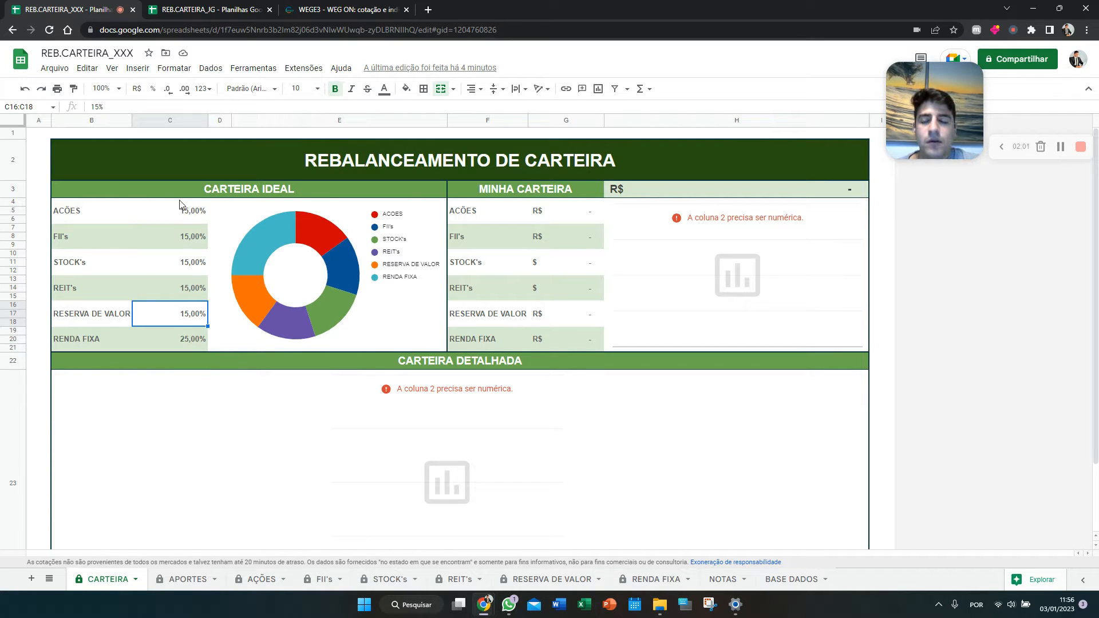
Look through the APORTES, AÇÕES, FII's, STOCK's, REIT's, RESERVA DE VALOR, RENDA FIXA and NOTAS sheets in order
click(188, 580)
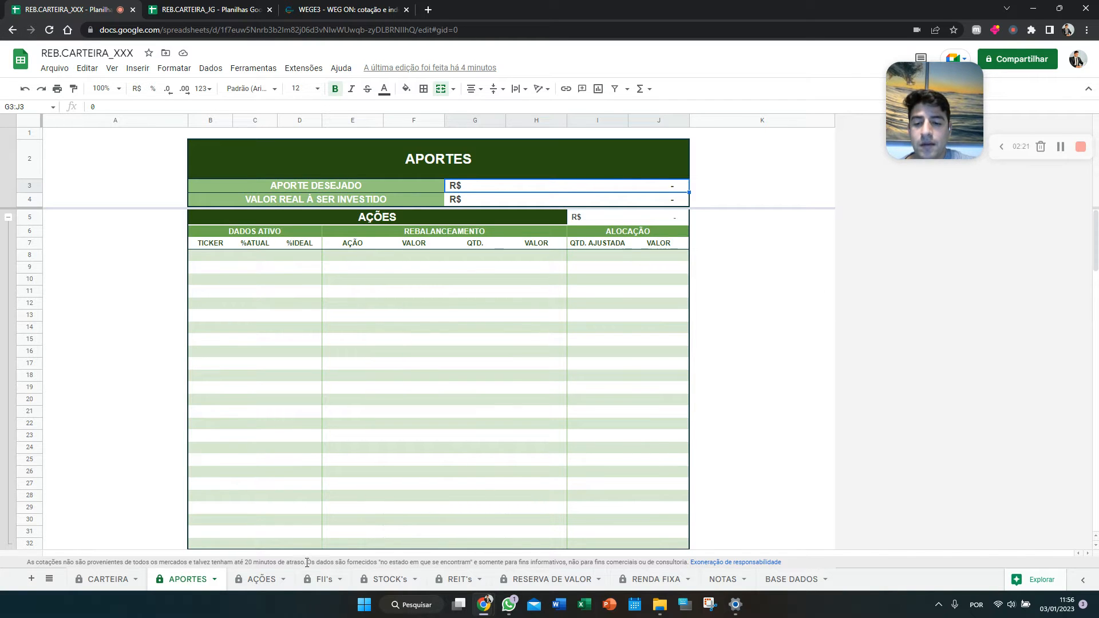
click(260, 580)
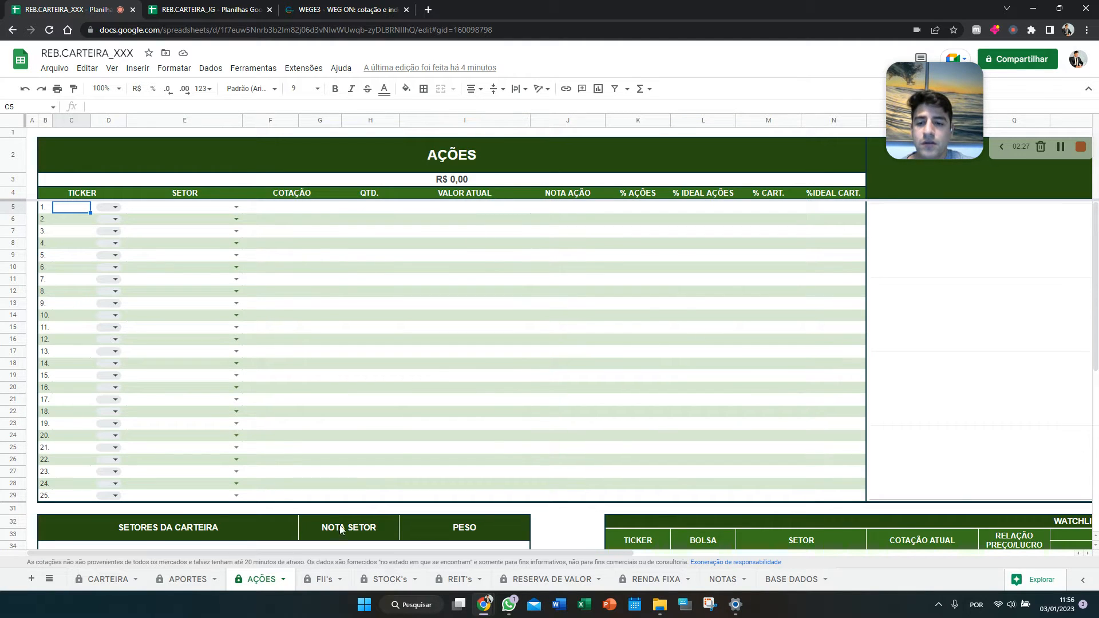
click(321, 580)
click(400, 581)
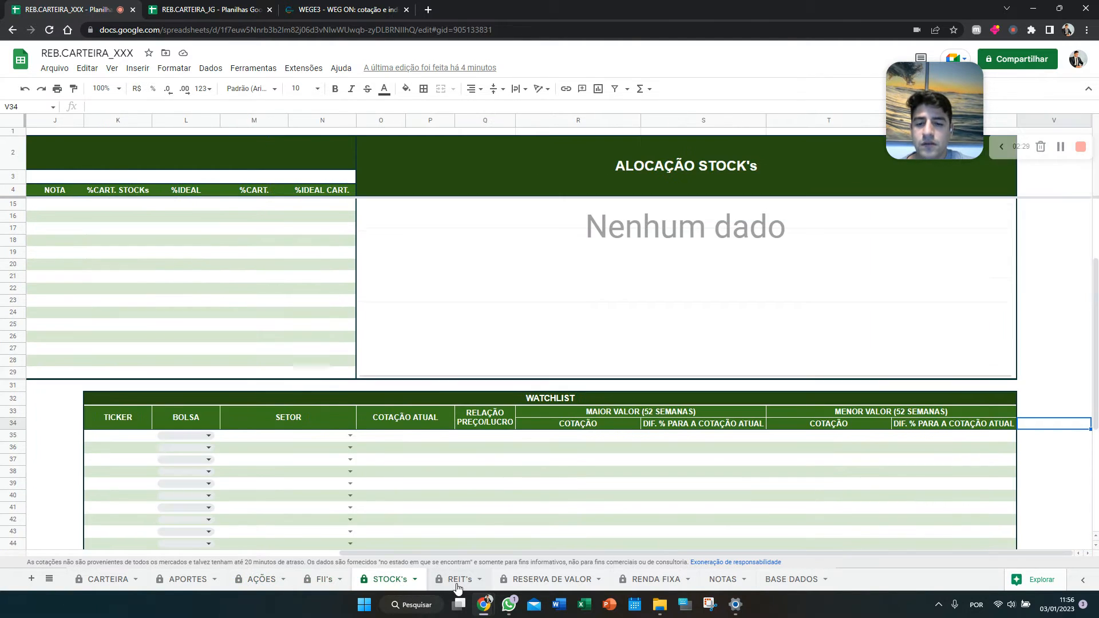
click(456, 581)
click(531, 581)
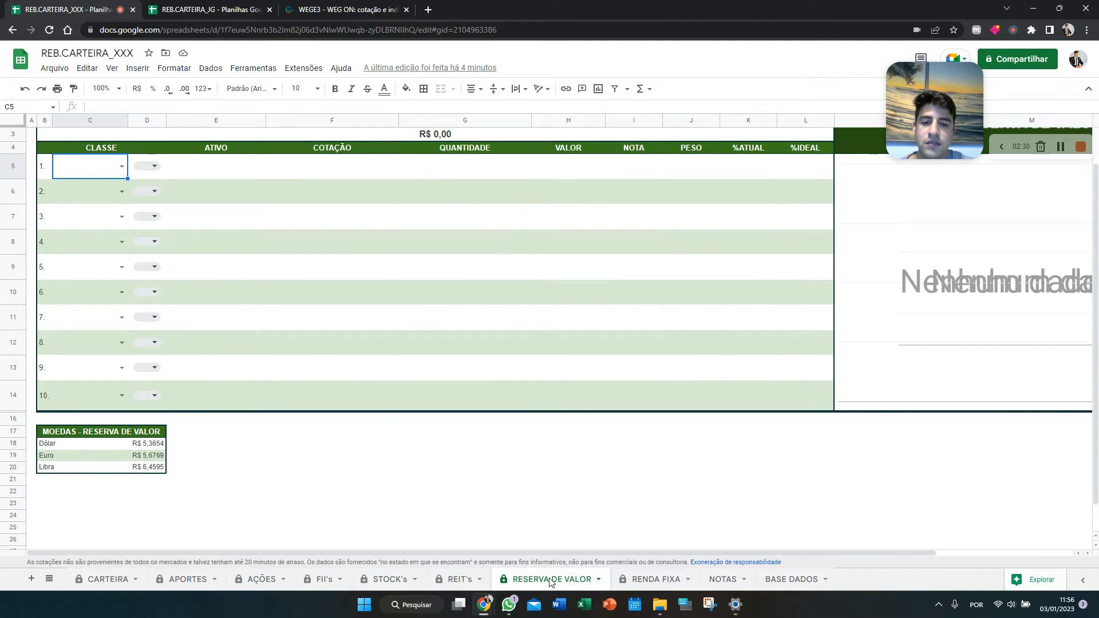
click(637, 580)
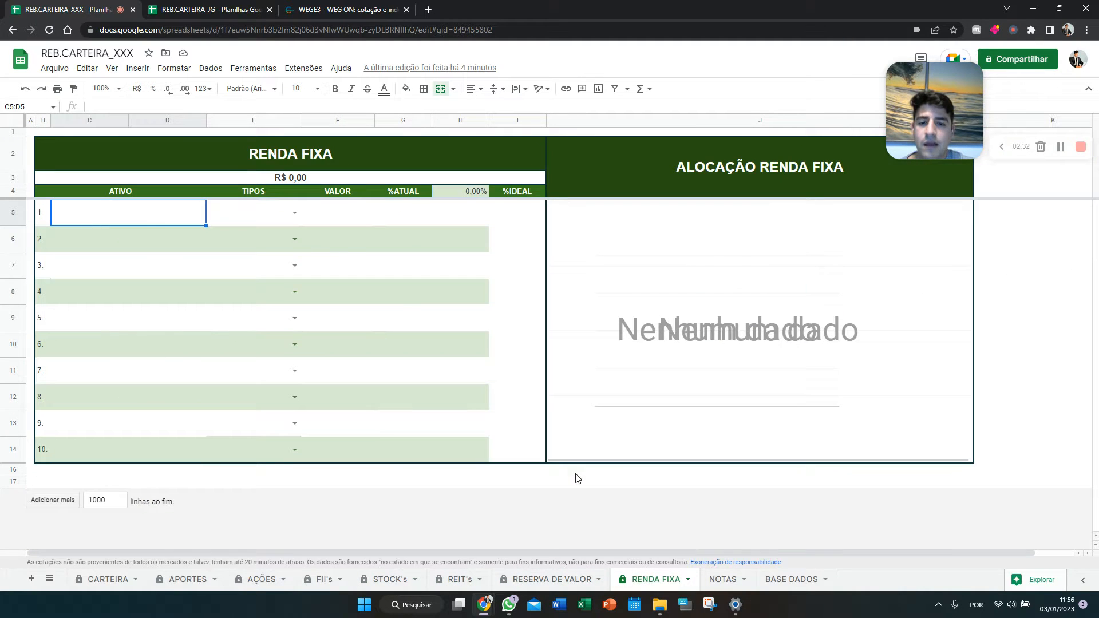
click(722, 580)
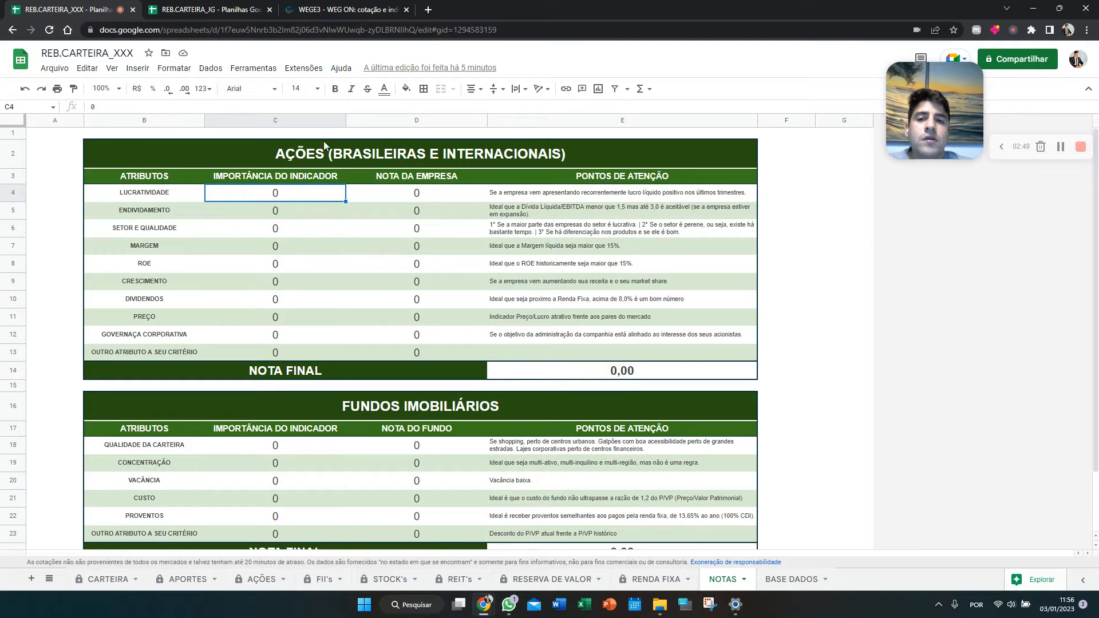
In the AÇÕES table of NOTAS, enter importance and company score of 10 and 8 for LUCRATIVIDADE, 7 and 5 for ENDIVIDAMENTO
click(319, 234)
click(302, 206)
click(304, 197)
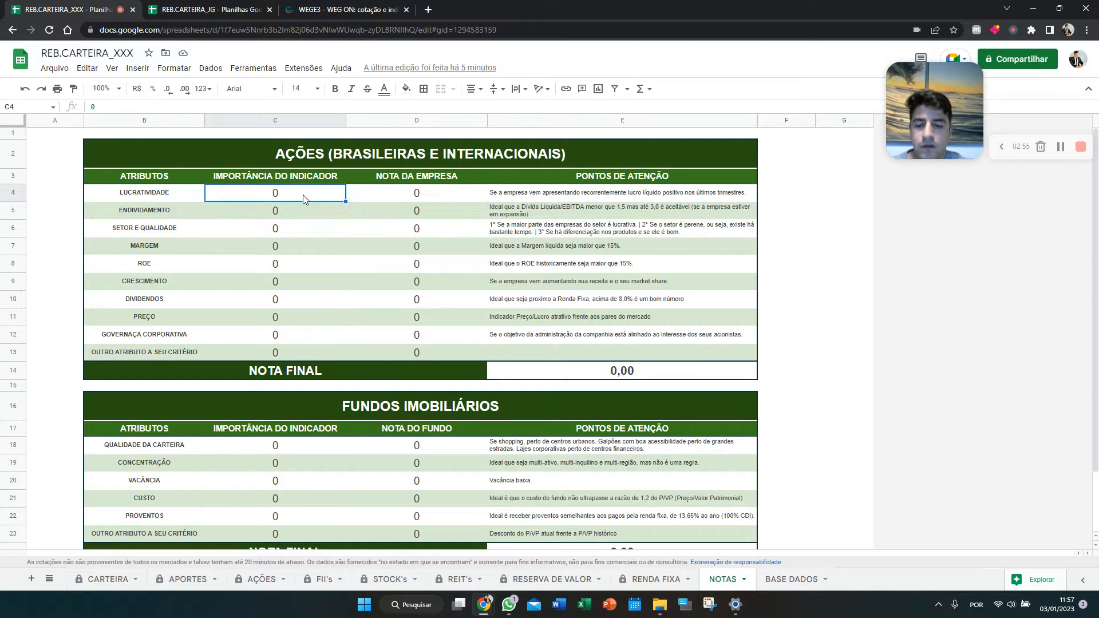
text(10)
key(Tab)
text(8)
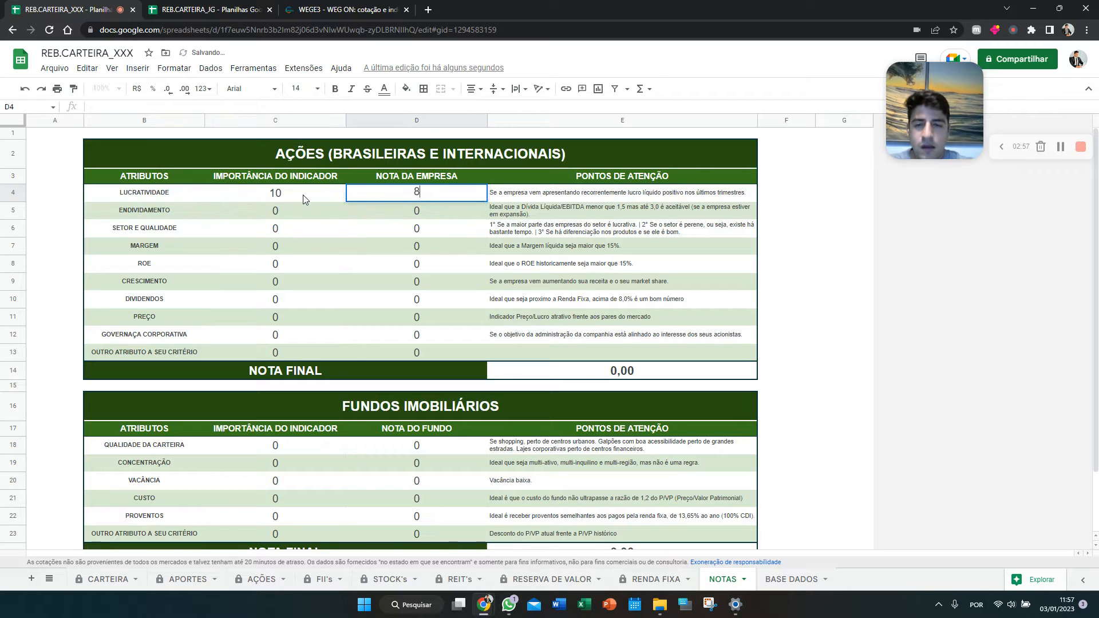
key(Return)
text(7)
key(Tab)
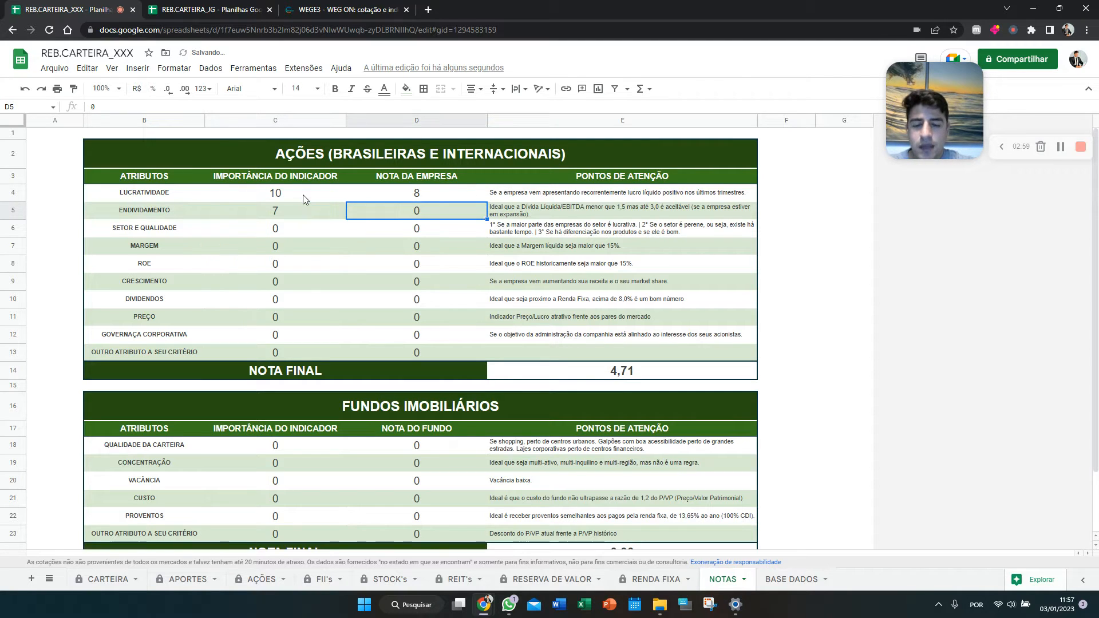
text(5)
key(Return)
Enter importance and company score of 10 and 5 for SETOR E QUALIDADE, and 10 and 8 for MARGEM
text(10)
key(Tab)
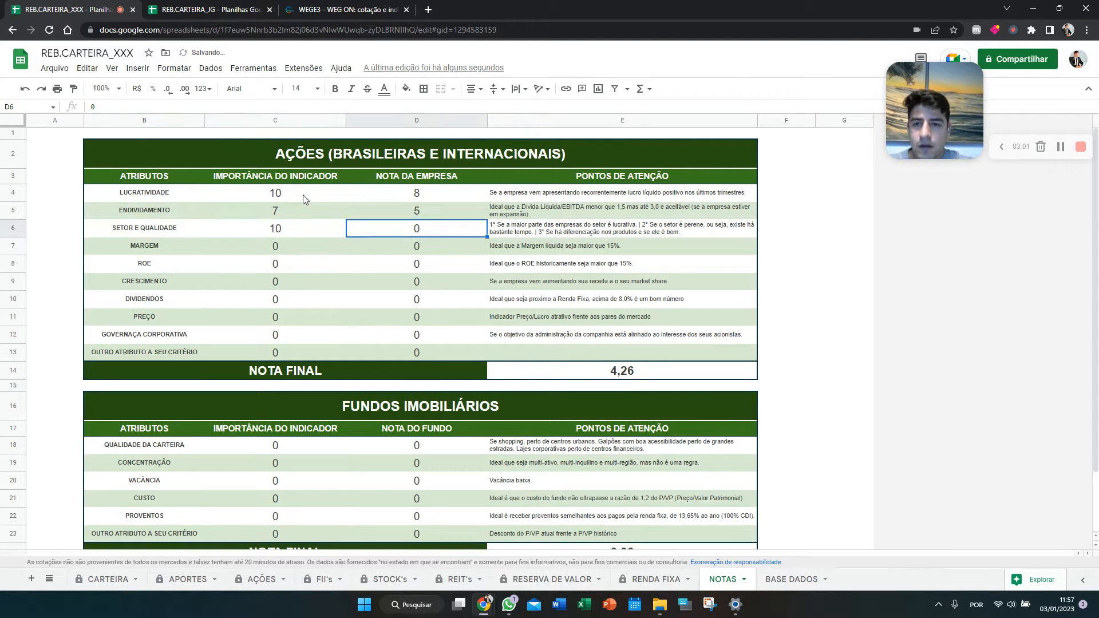
text(5)
key(Return)
text(10)
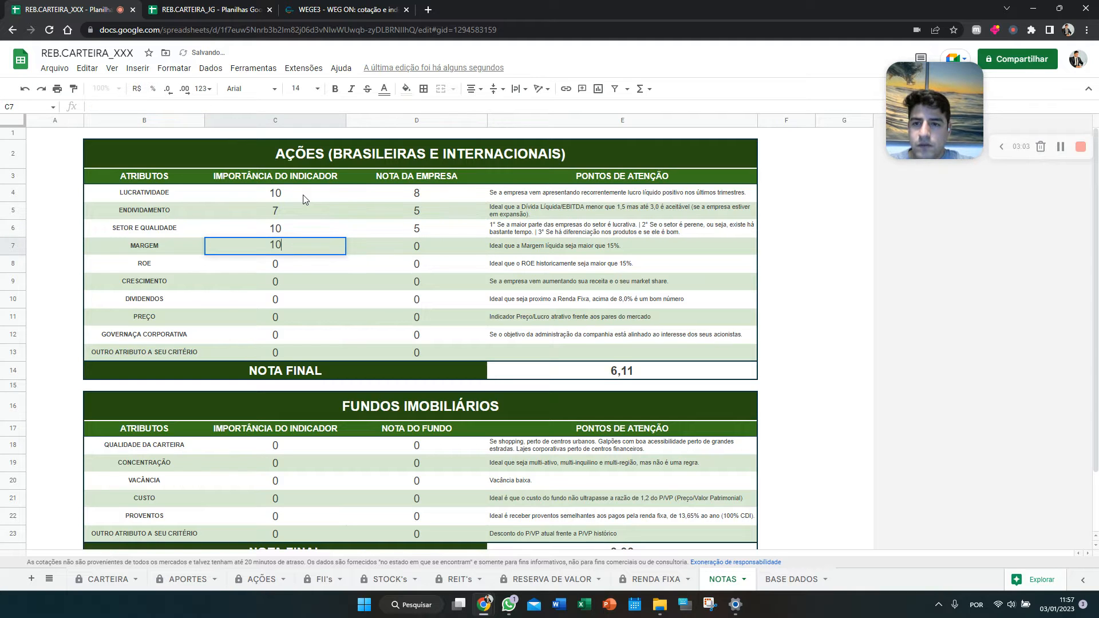
key(Tab)
text(8)
key(Return)
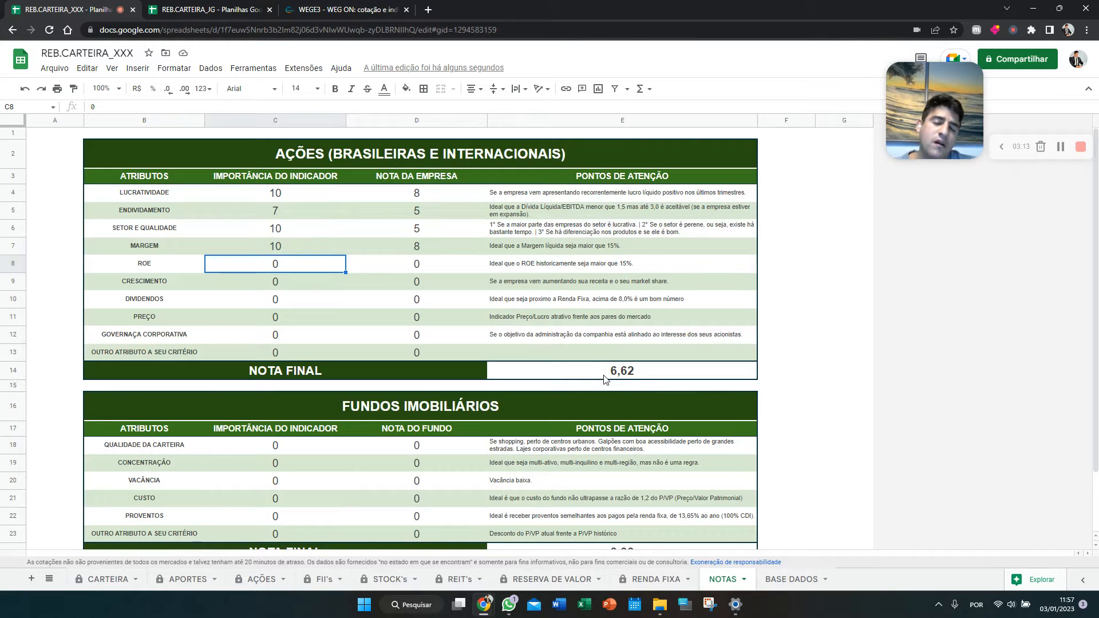
Undo all the trial importance values and company scores entered in the AÇÕES table of NOTAS
key(ctrl+z)
key(ctrl+z)
key(ctrl+z)
key(ctrl+z)
key(ctrl+z)
key(ctrl+z)
key(ctrl+z)
key(ctrl+z)
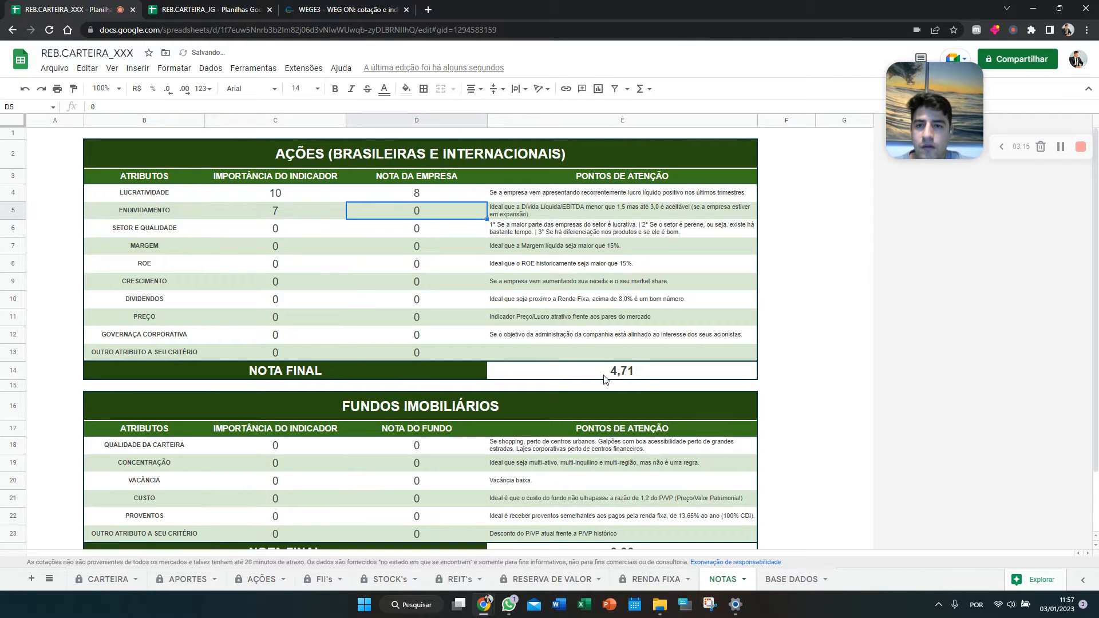
Examine the sector, value reserve, crypto and fixed-income type lists in the BASE DADOS sheet
click(792, 579)
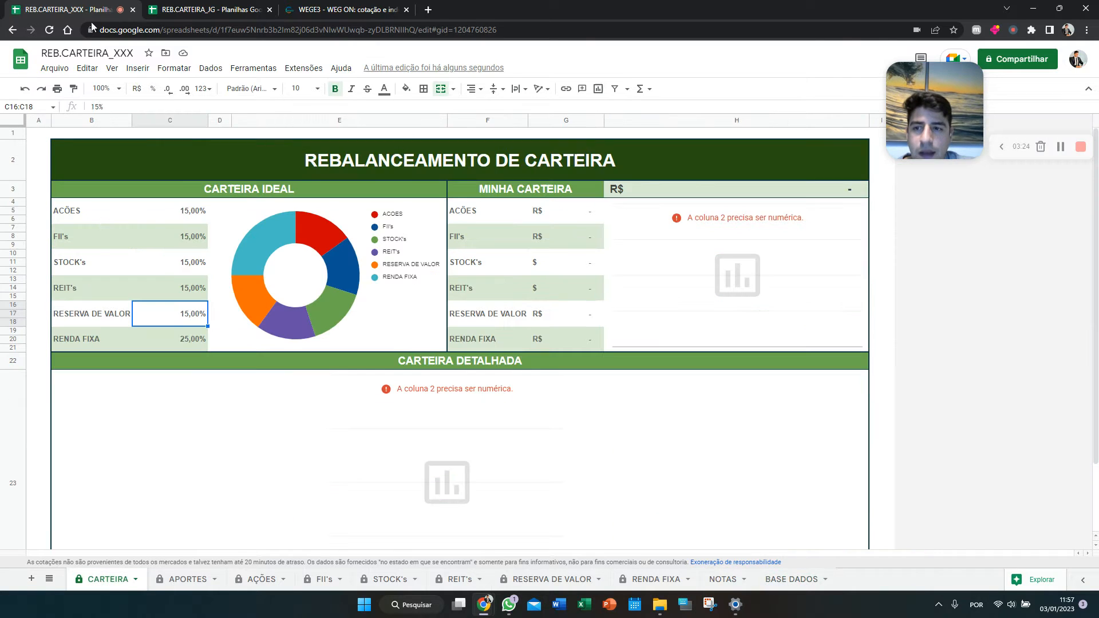
click(101, 580)
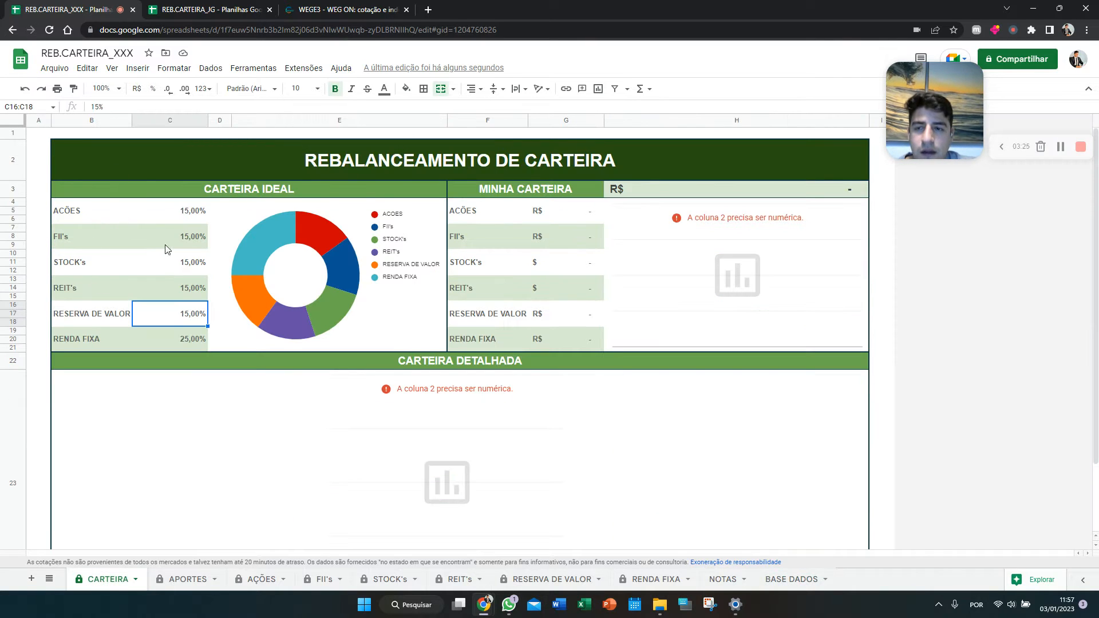
click(792, 580)
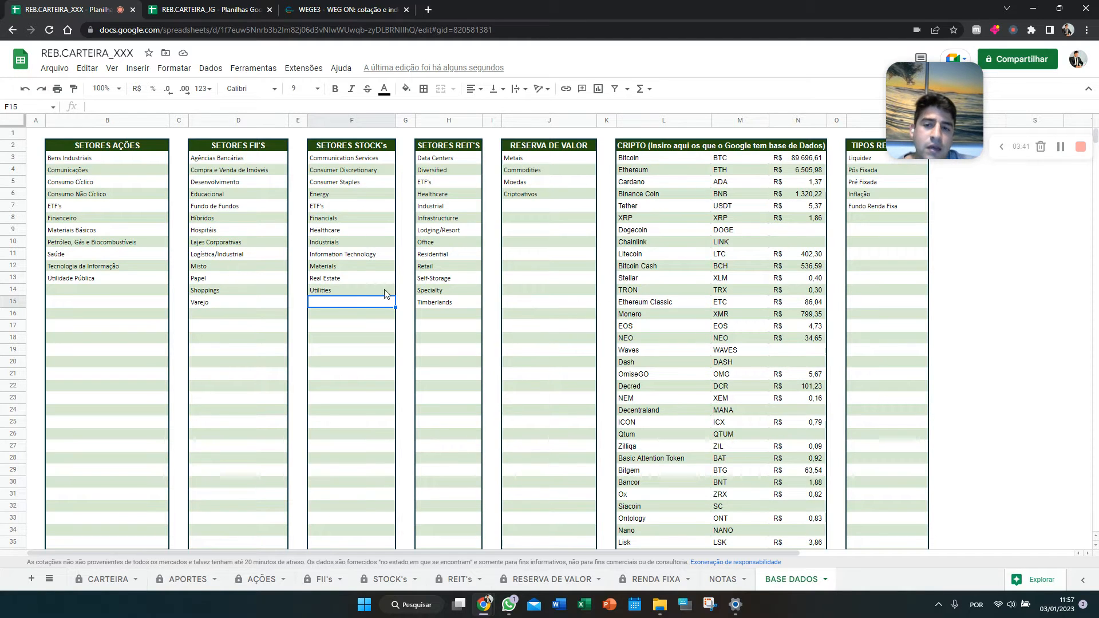
click(339, 315)
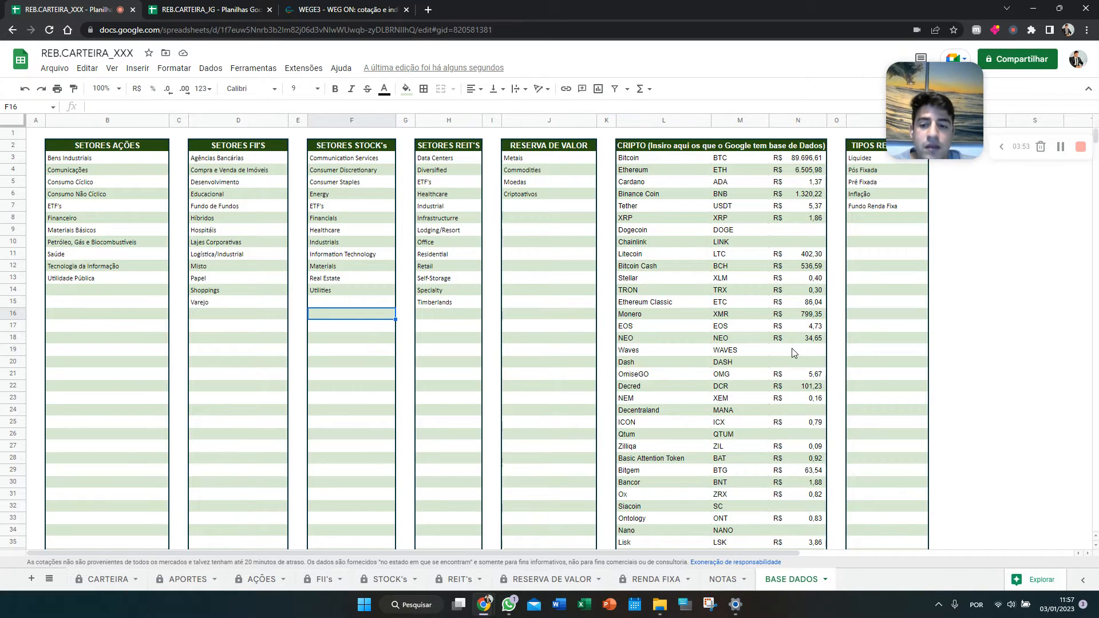
Set the ideal portfolio share of AÇÕES to 20% on the CARTEIRA sheet
click(108, 584)
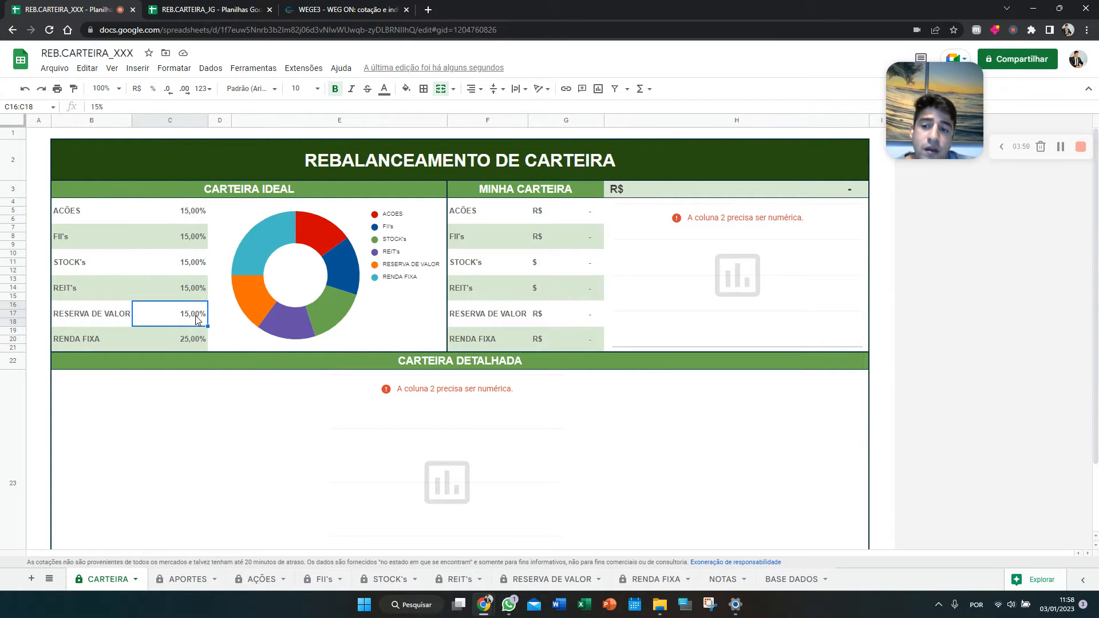
click(186, 213)
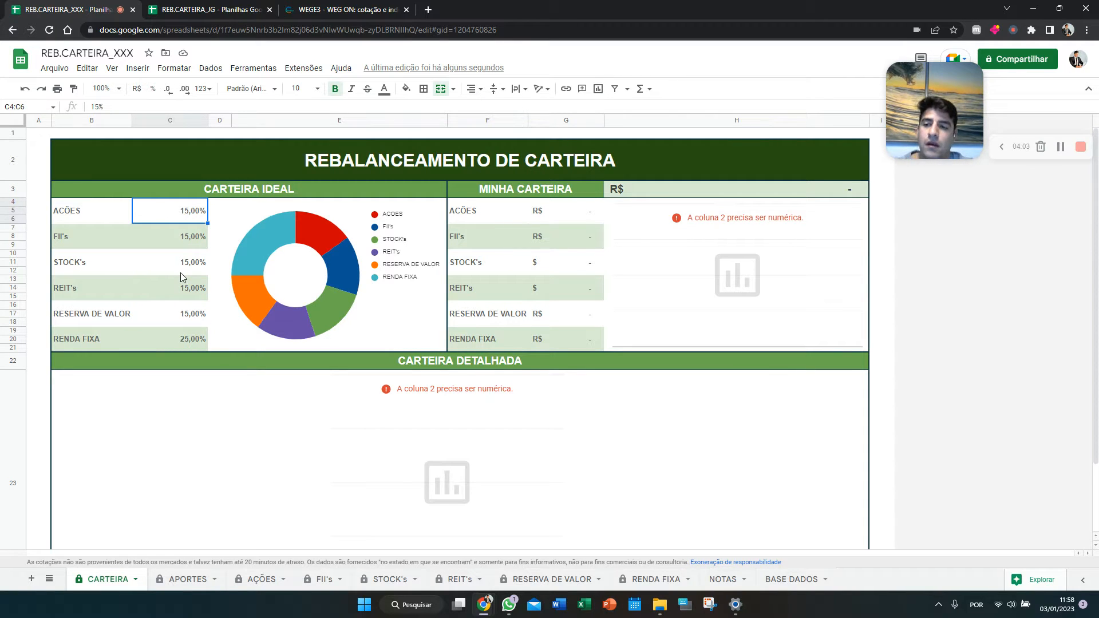
text(20)
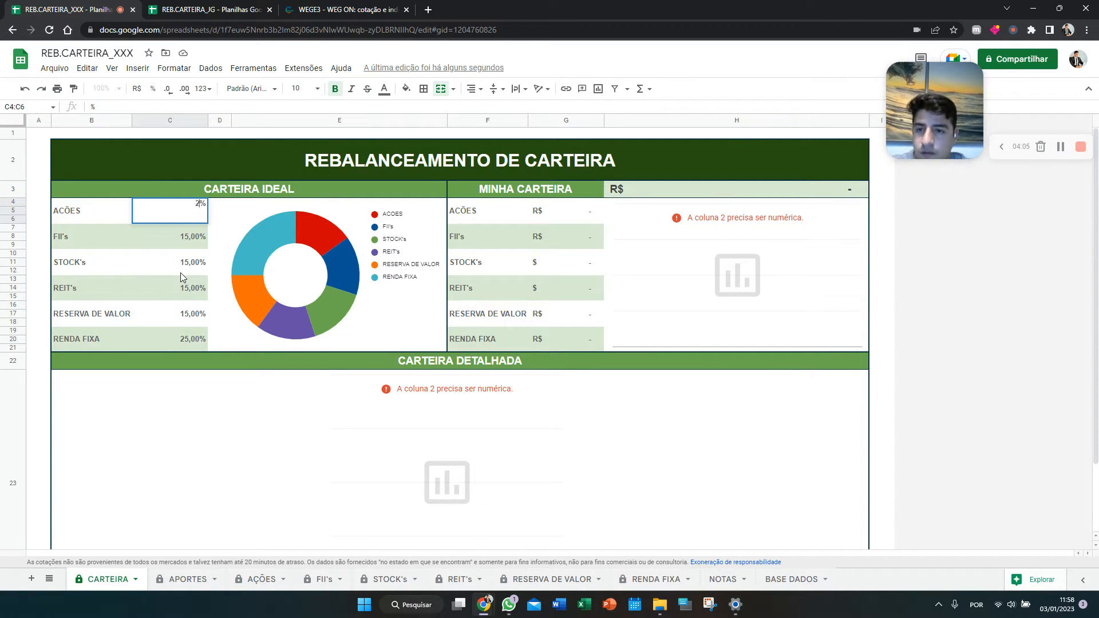
key(Return)
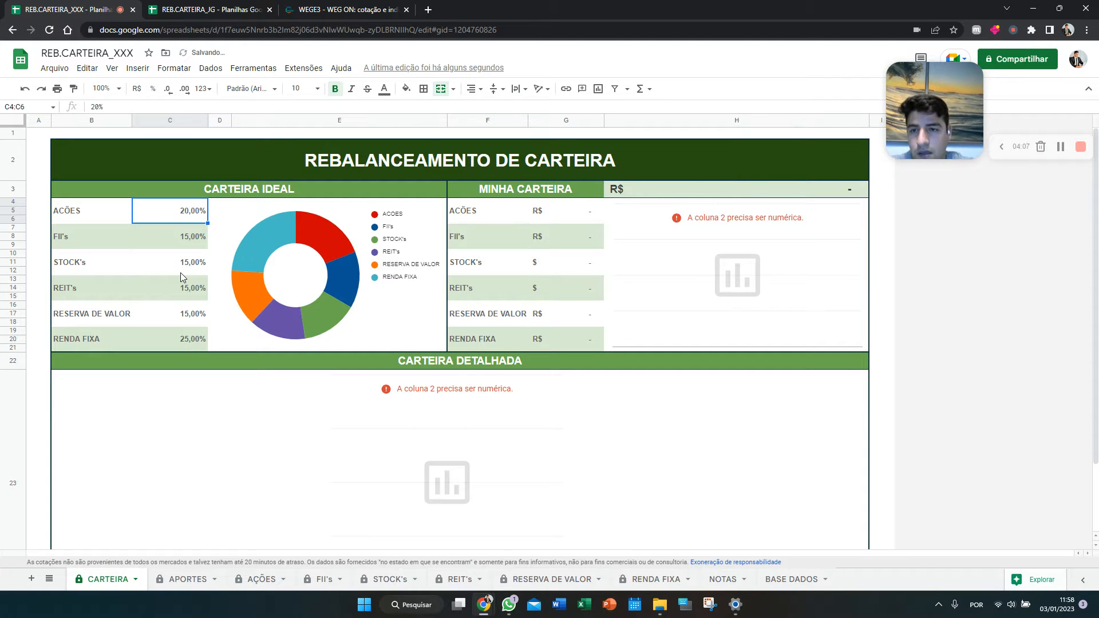
Set the ideal portfolio share of STOCK's to 25% and of REIT's to 10%
key(Down)
key(Down)
text(25)
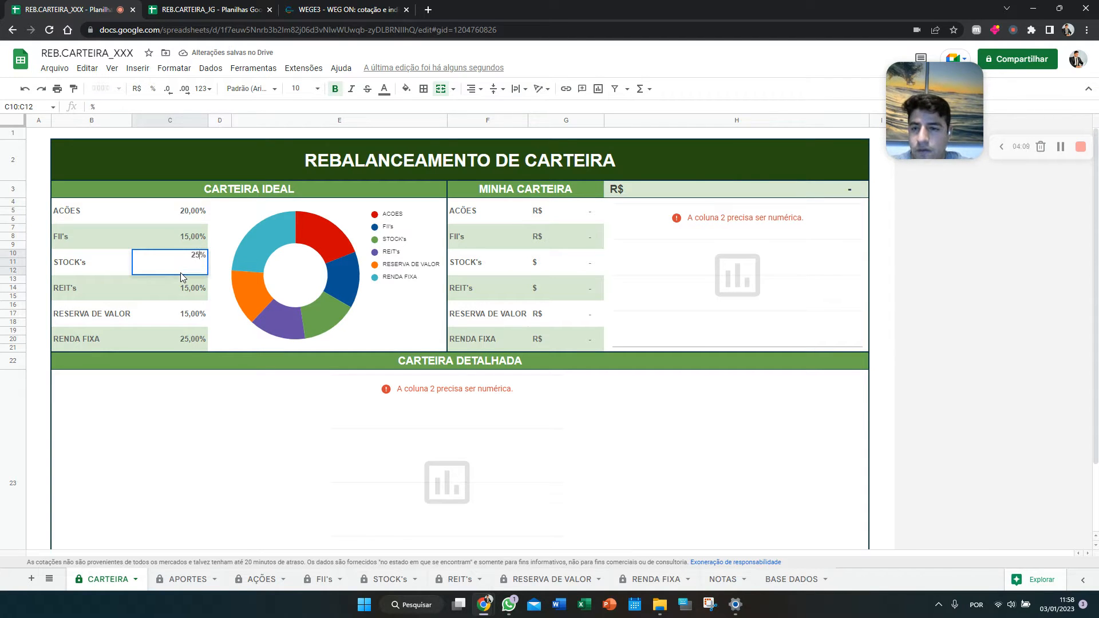
key(Return)
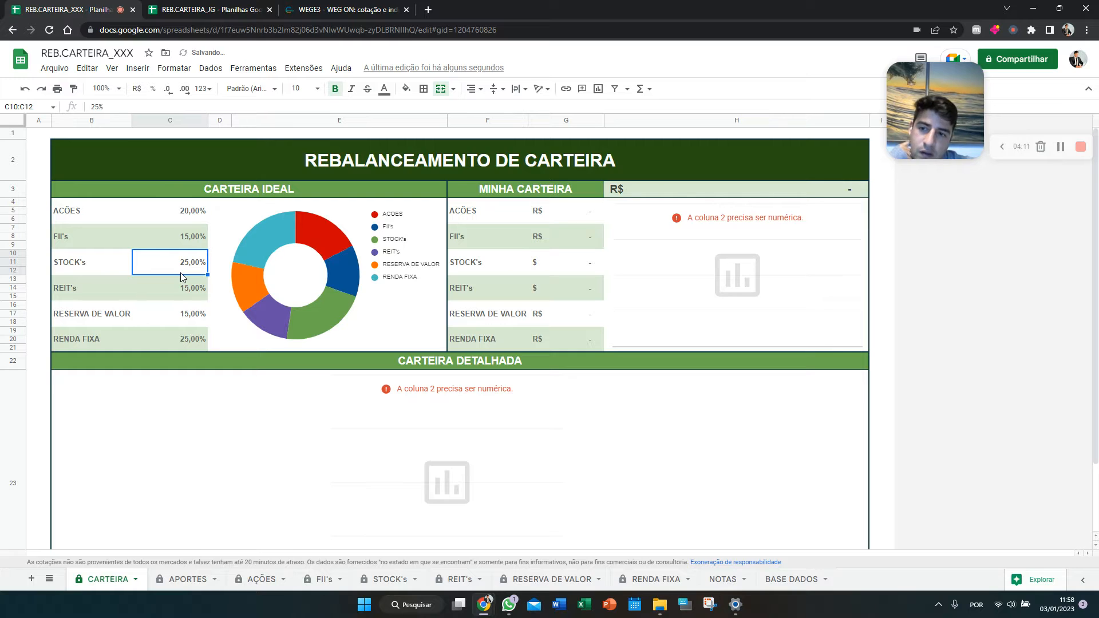
key(Down)
text(10)
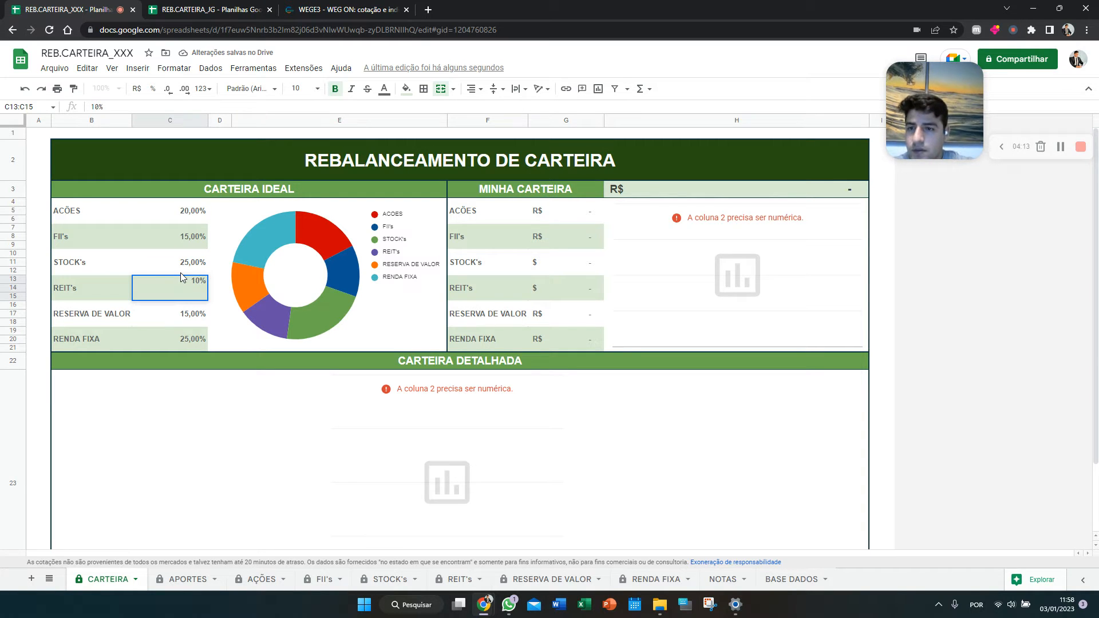
key(Return)
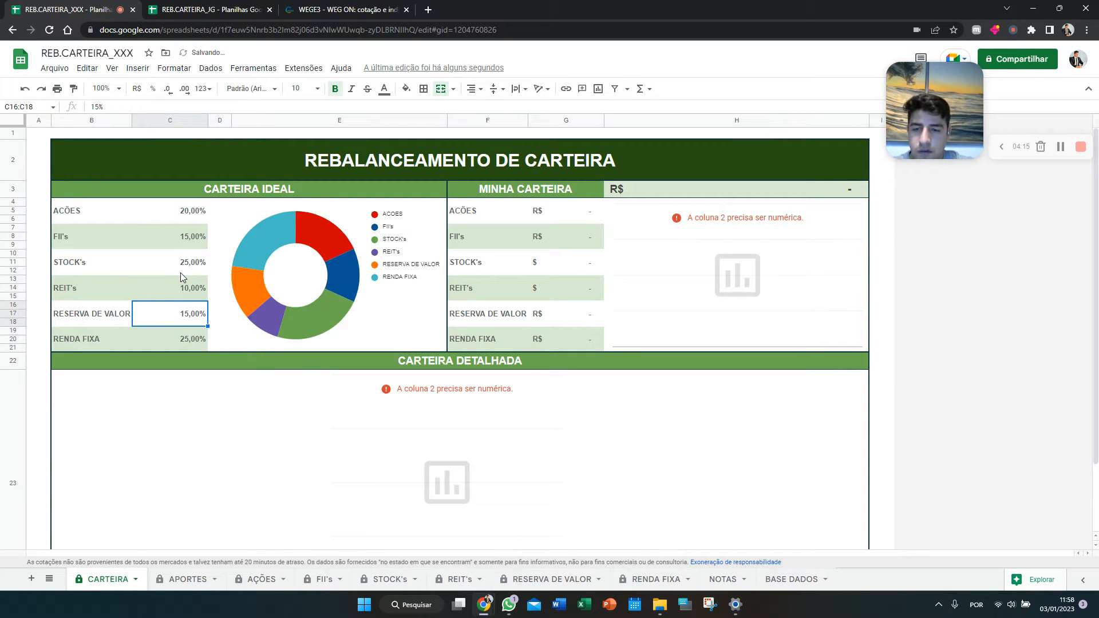
Set the ideal portfolio share of RESERVA DE VALOR to 2% and of RENDA FIXA to 18%
text(2)
key(Return)
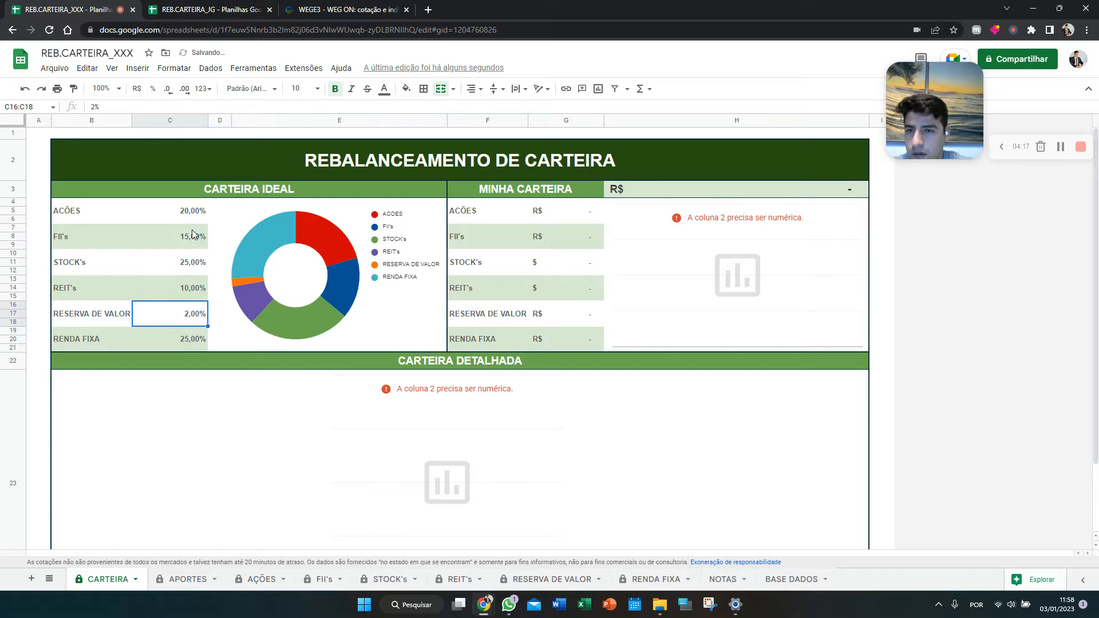
drag(192, 211, 198, 315)
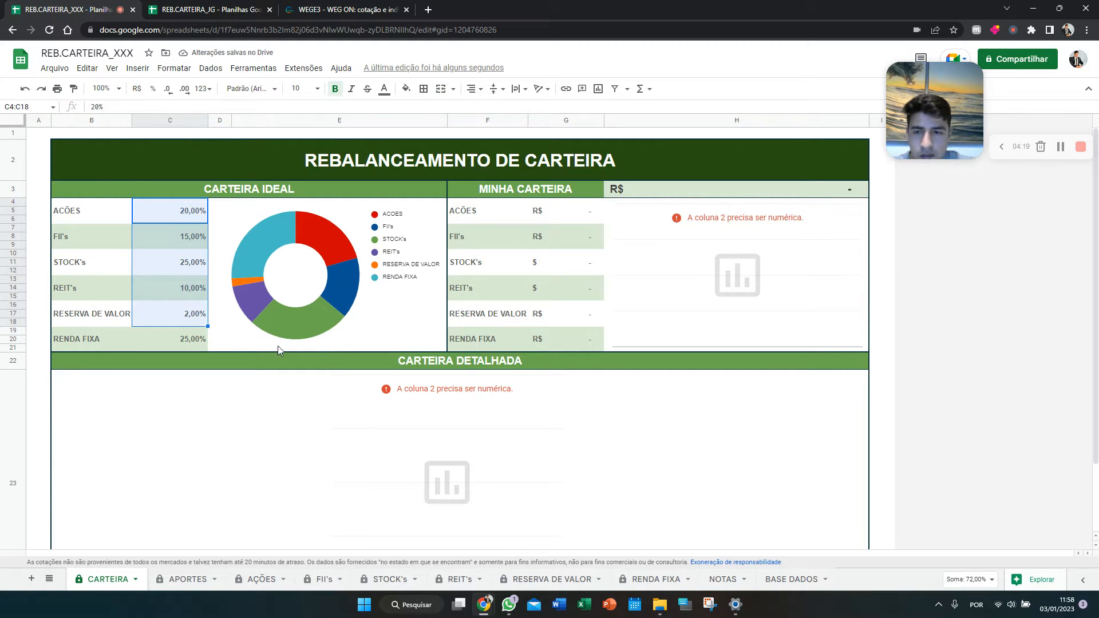
click(196, 340)
text(18)
key(Return)
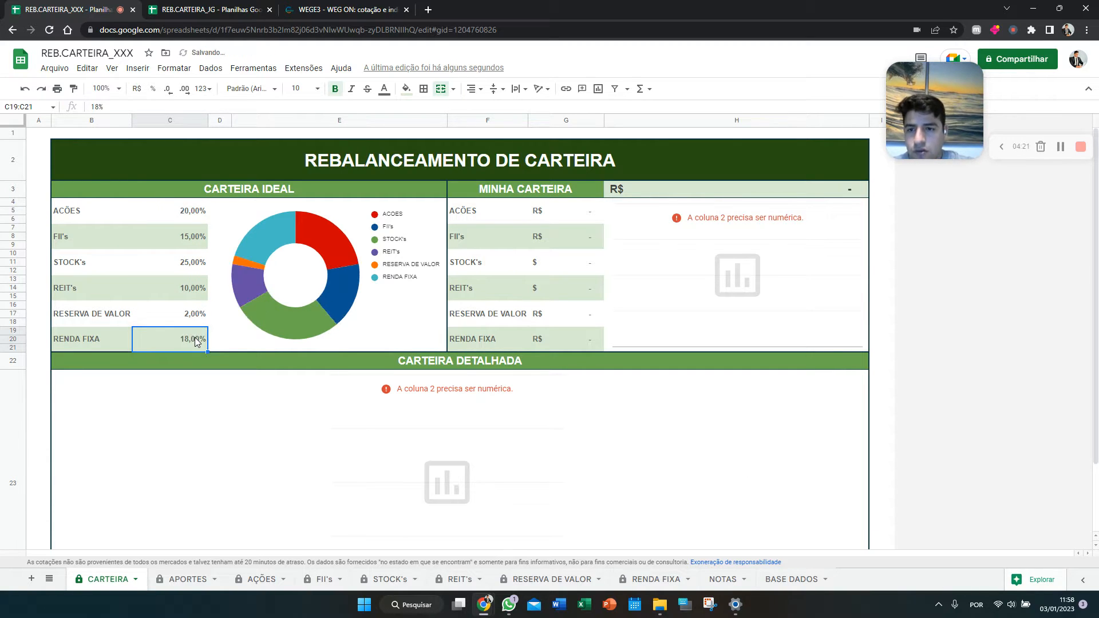
Check the sum of all six ideal shares and set the REIT's share to 15%
drag(196, 210, 201, 338)
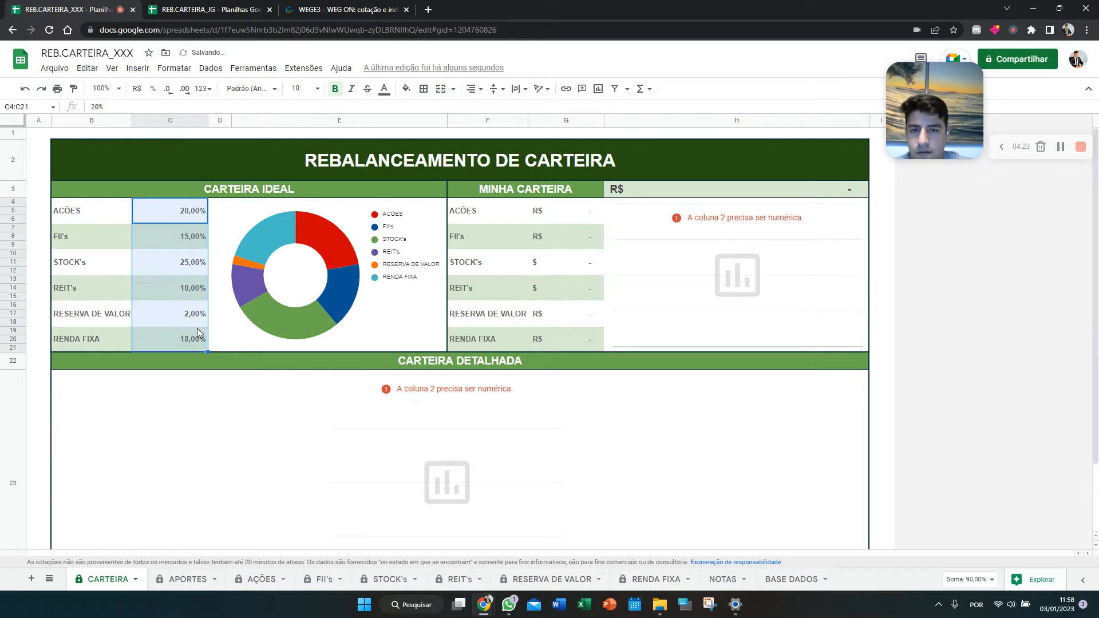
click(175, 339)
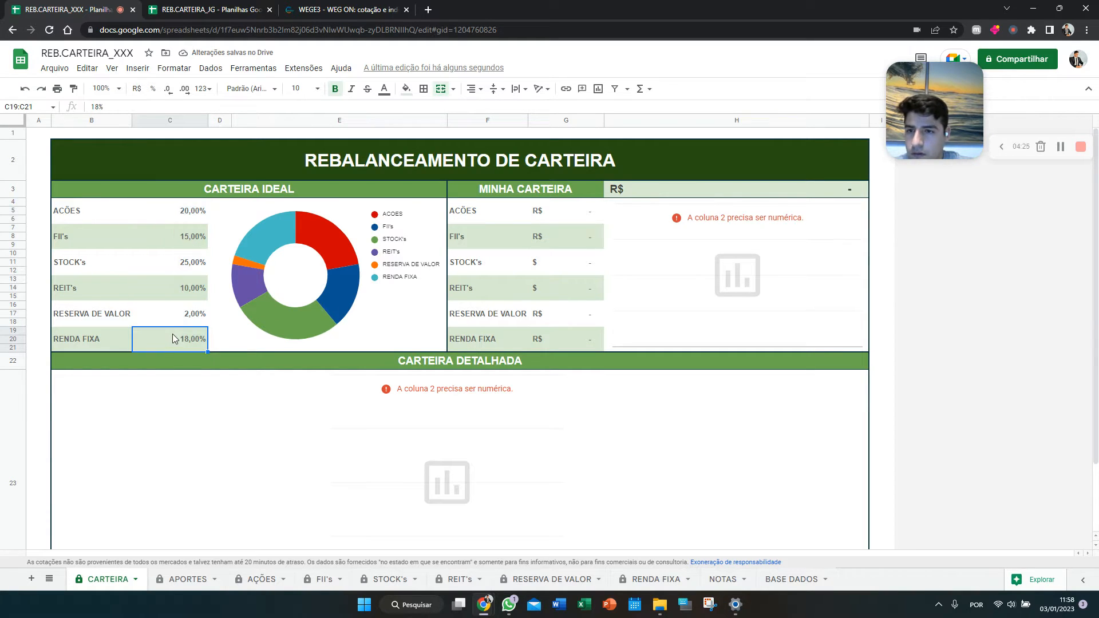
click(191, 289)
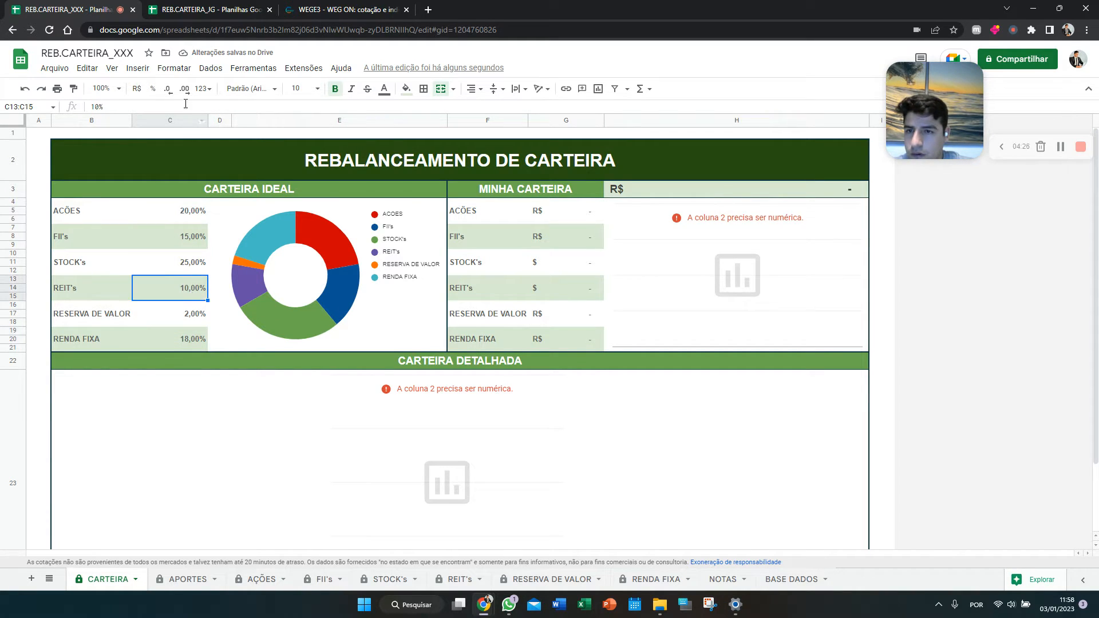
click(99, 107)
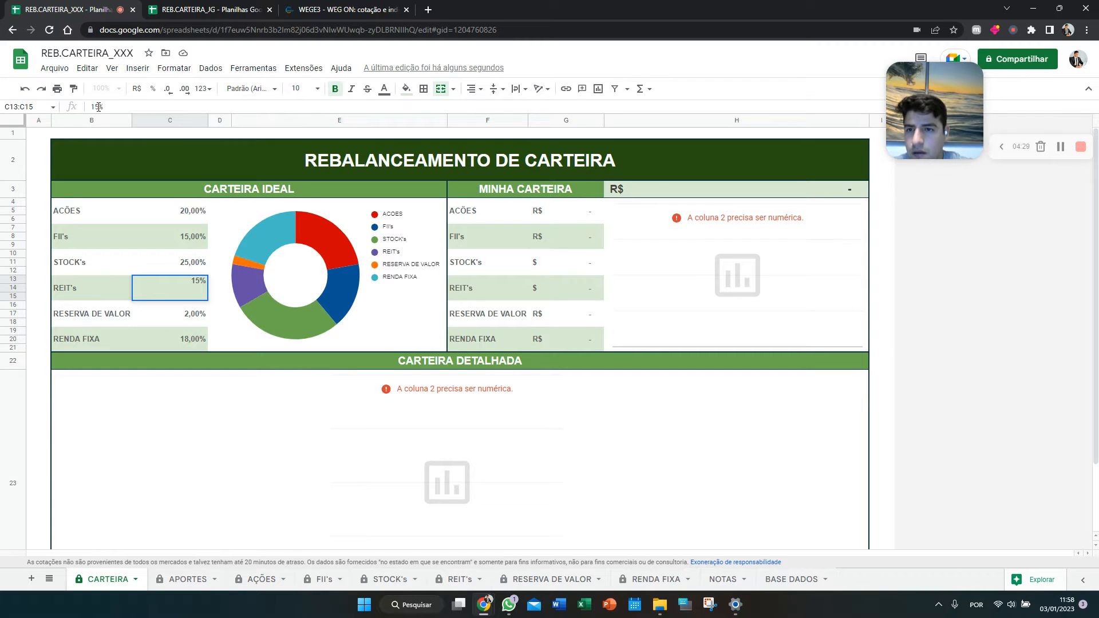
key(Return)
Set the STOCK's ideal share to 30% and check the sum of all six ideal shares
click(192, 264)
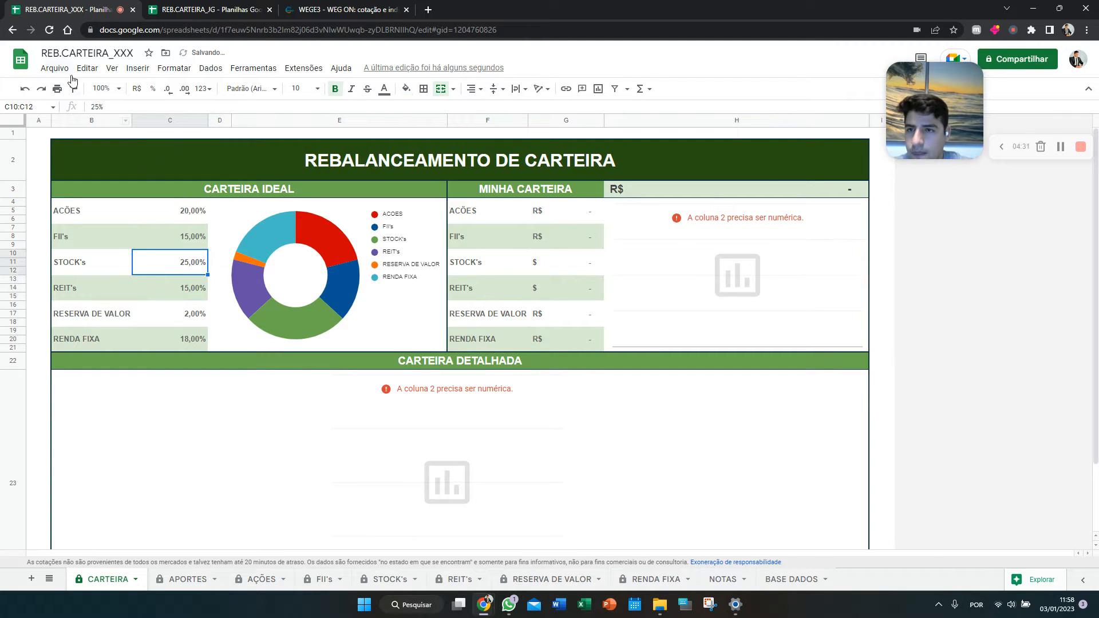
double_click(95, 107)
text(30)
key(Return)
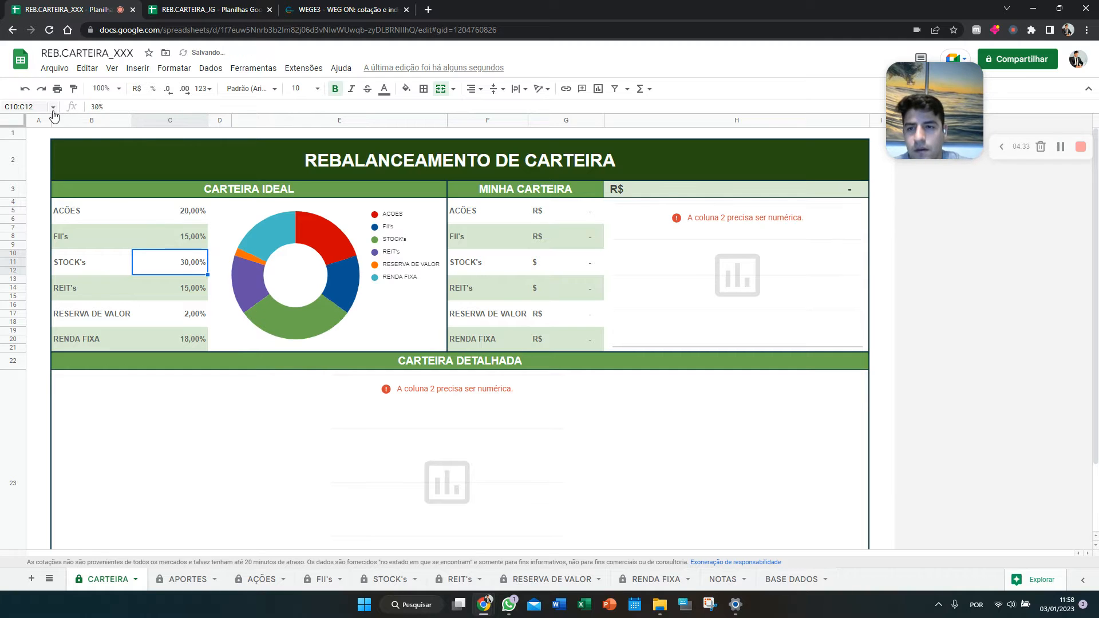
drag(189, 213, 185, 335)
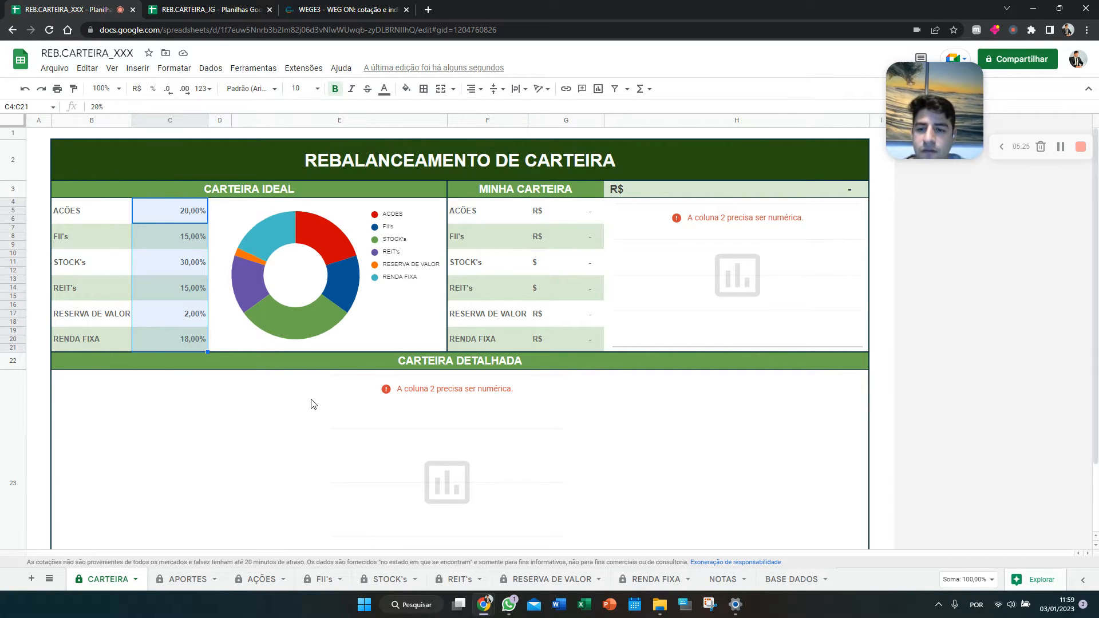
Enter the tickers WEGE3, ARZZ3 and EZTC3 in the first three rows of the AÇÕES sheet
click(203, 583)
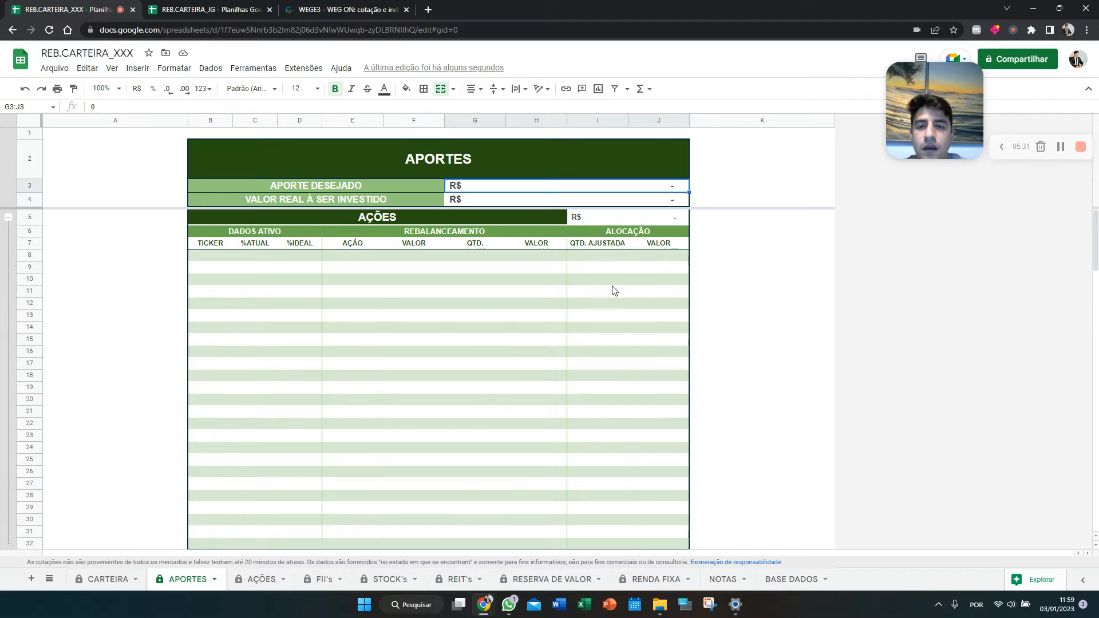
click(249, 580)
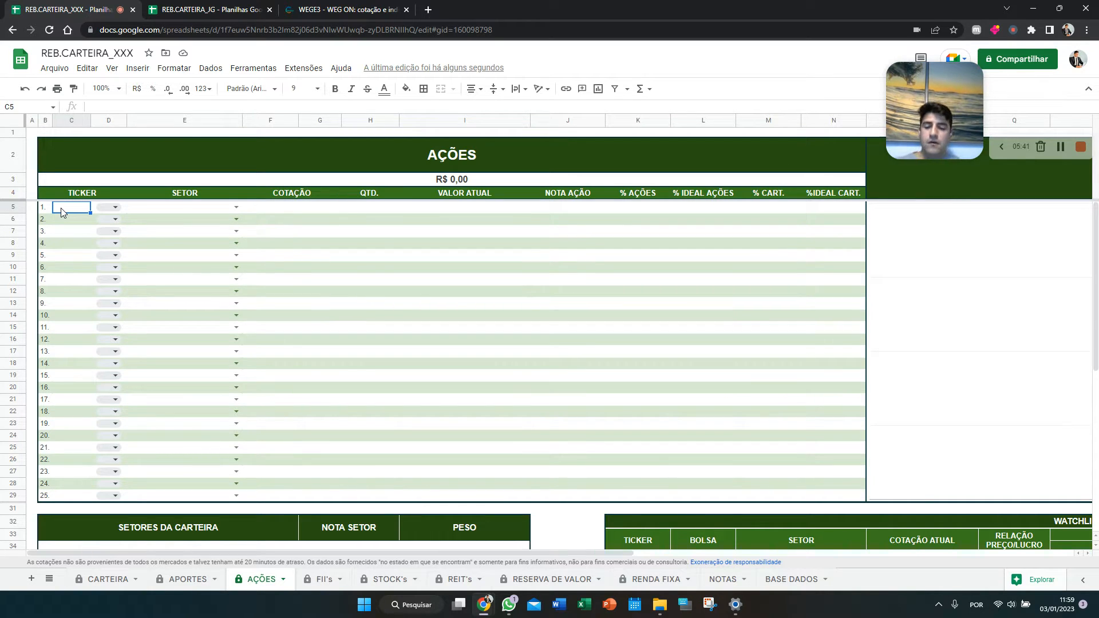
text(WEGE3)
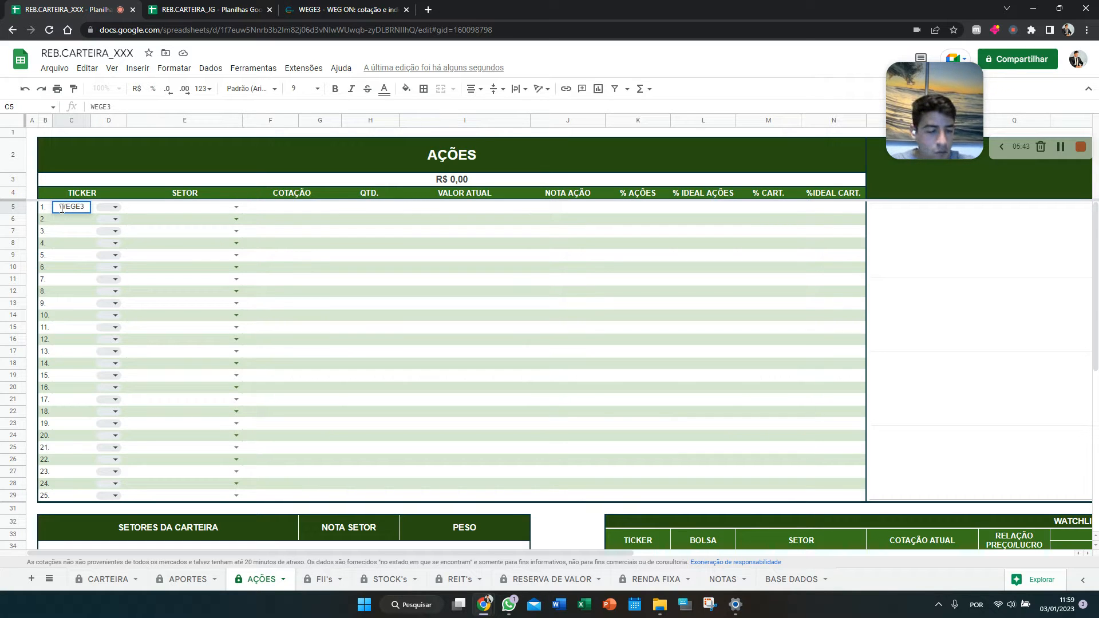
key(Return)
text(ARZZ3)
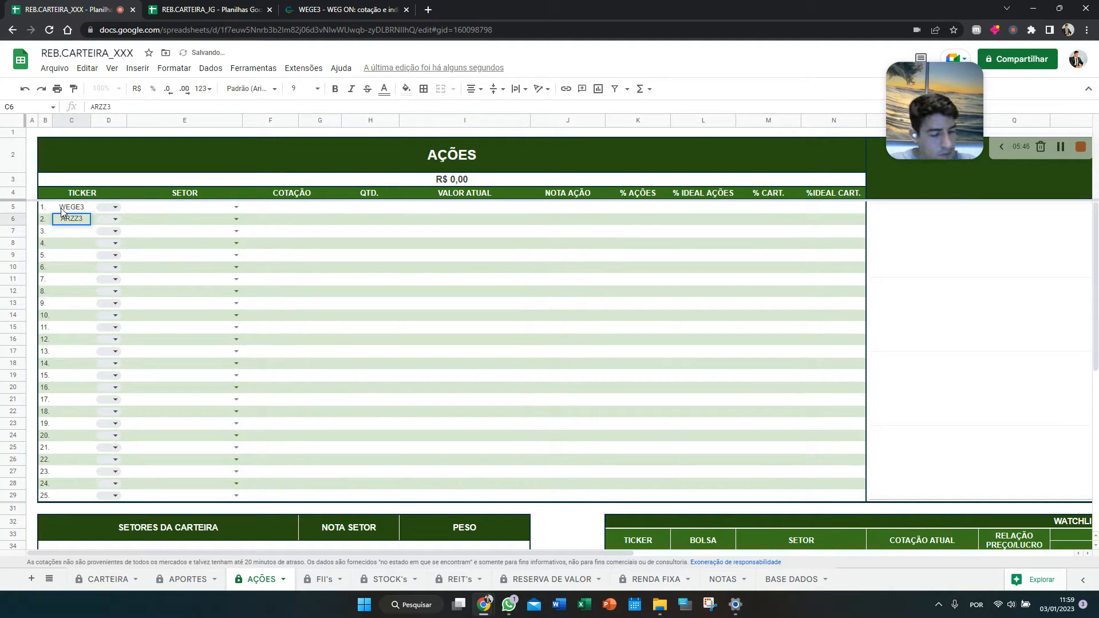
key(Return)
text(EZTC3)
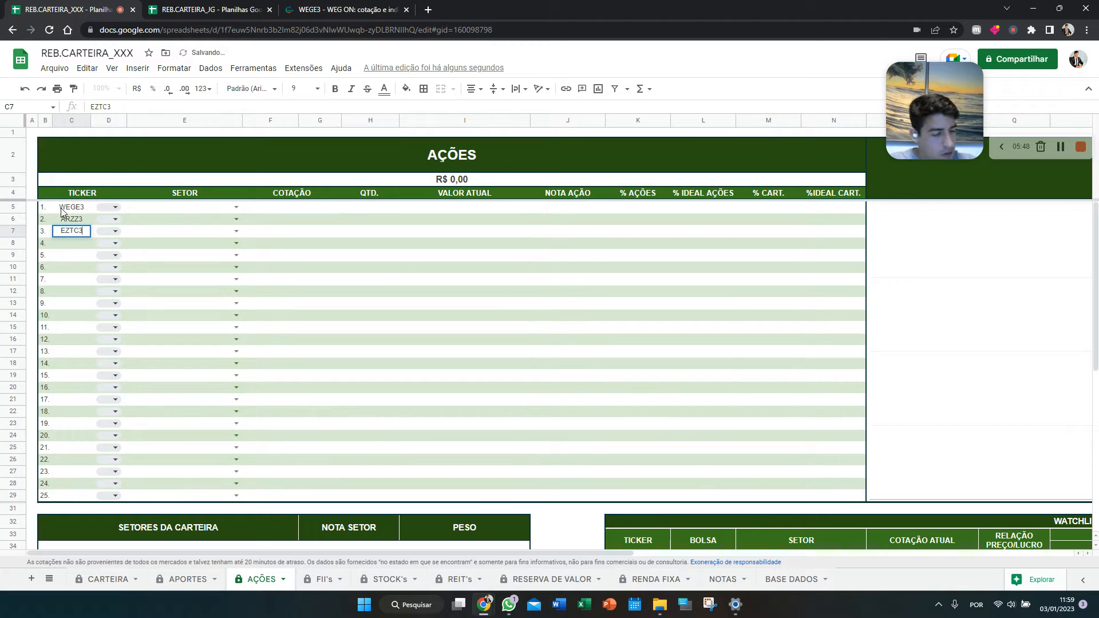
key(Return)
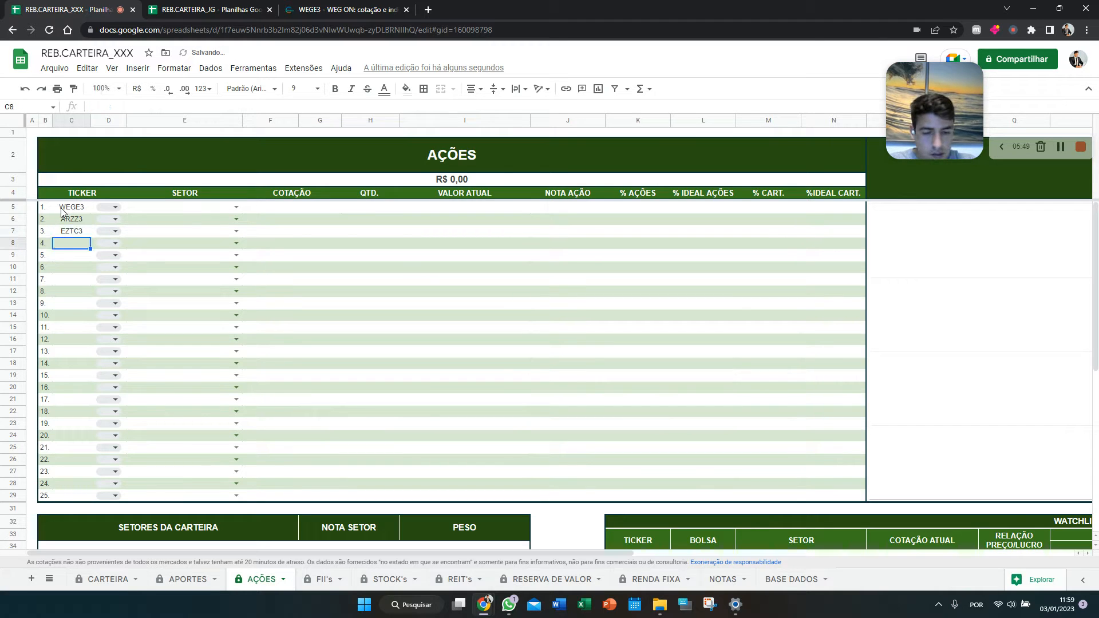
Add the tickers LREN3, ABEV3, MDIA3 and PSSA3 in rows 4 to 7 of the stock list
text(LREN3)
key(Return)
text(ABEV3)
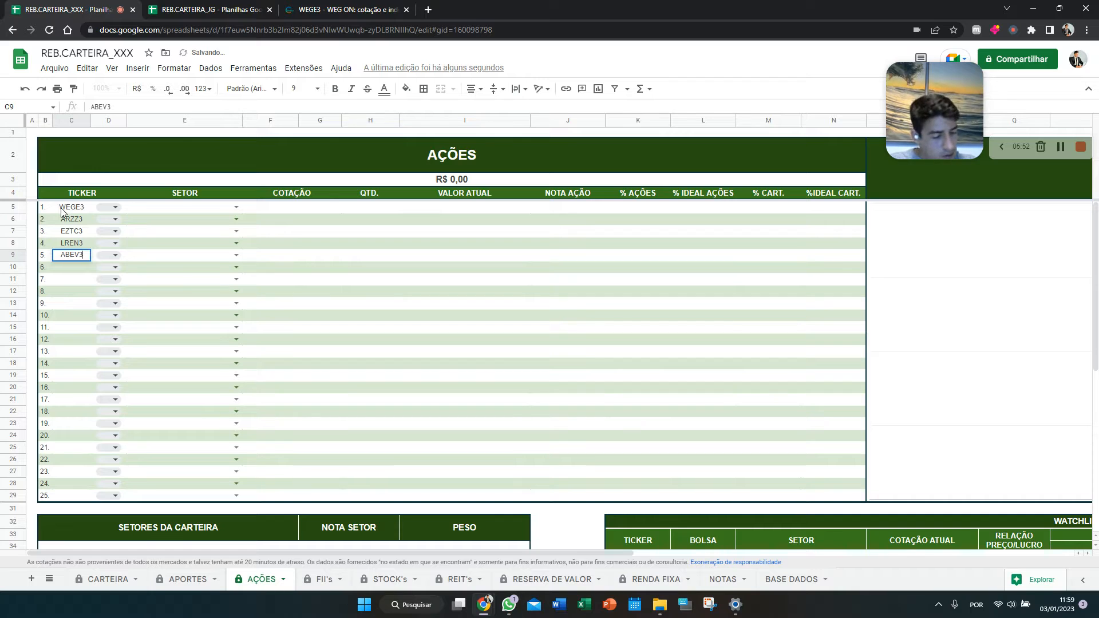
key(Return)
text(MDIA3)
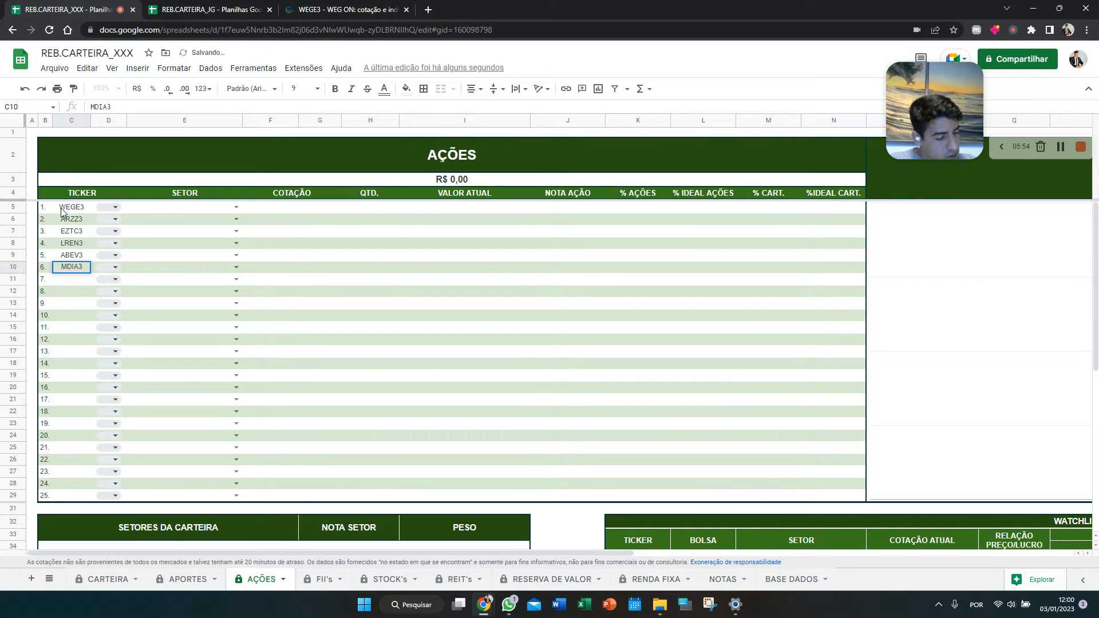
key(Return)
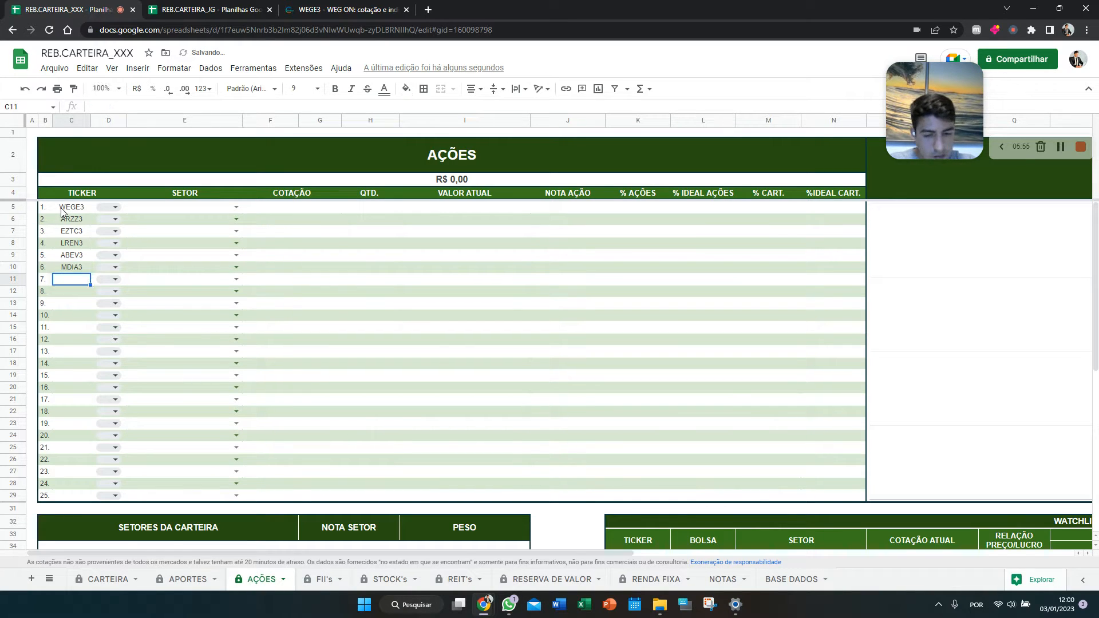
text(PSSA3)
key(Return)
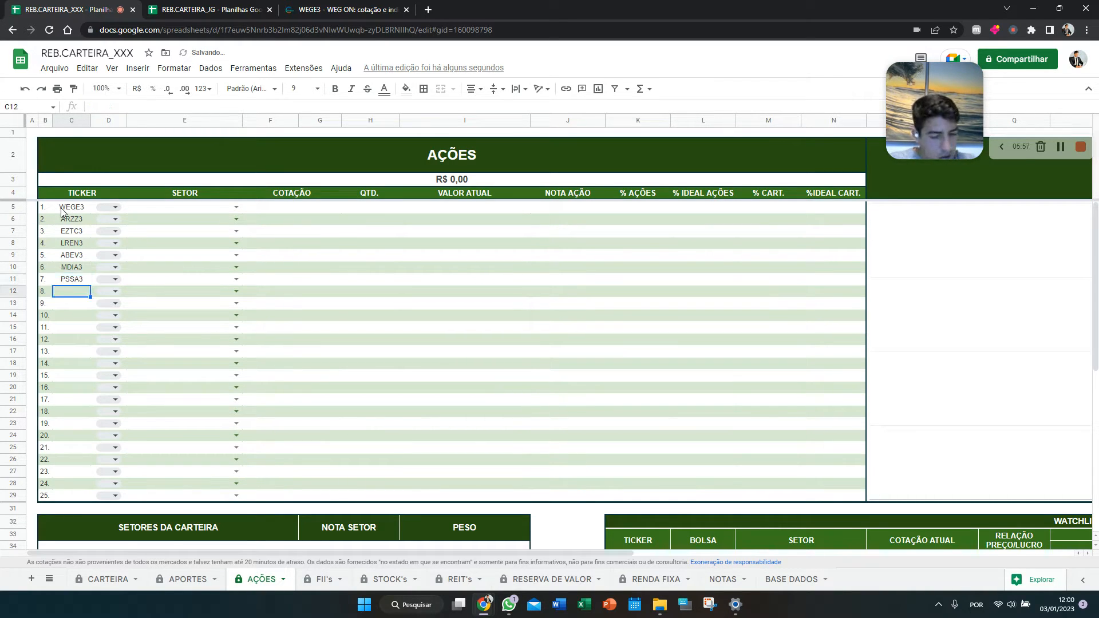
Add the tickers FLRY3, RADL3, EGIE3 and ENBR3 in rows 8 to 11 of the stock list
text(FLRY3)
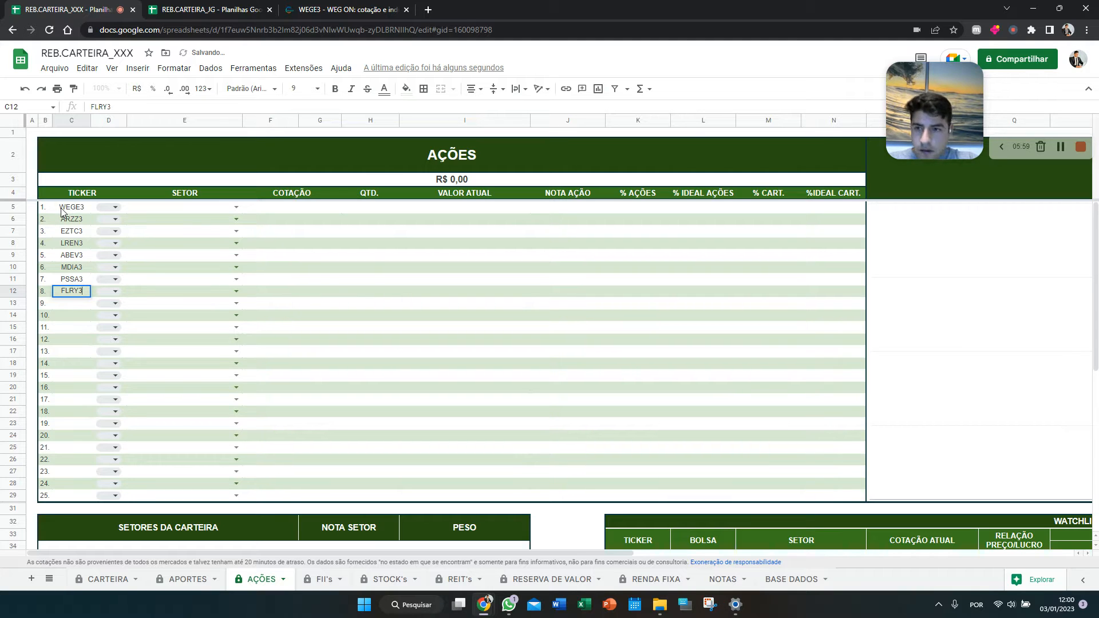
key(Return)
text(RADL3)
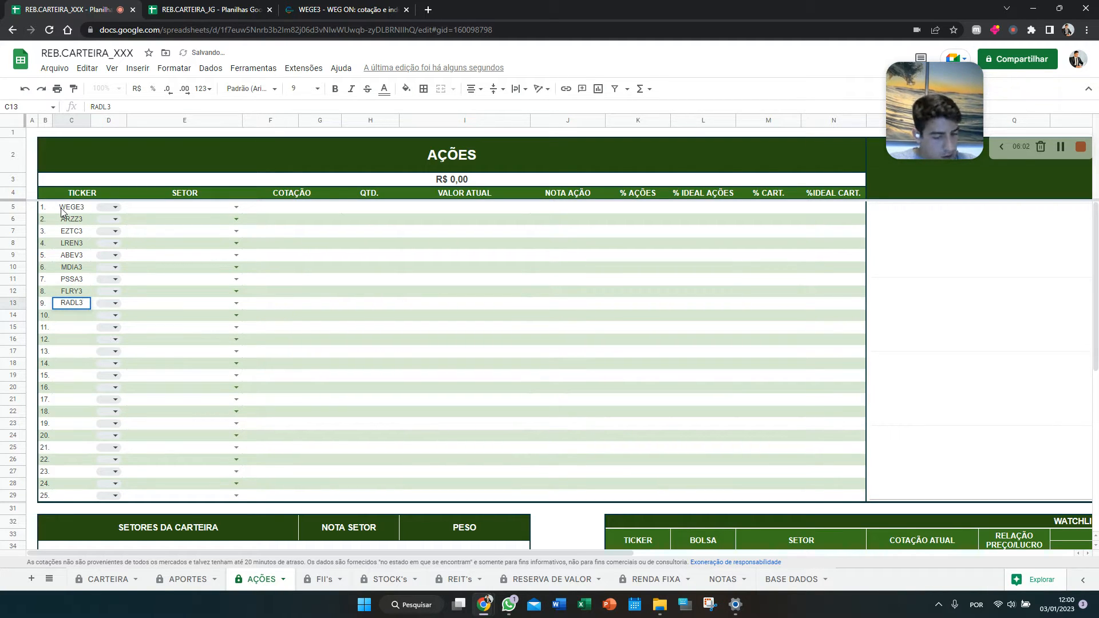
key(Return)
text(EGIE3)
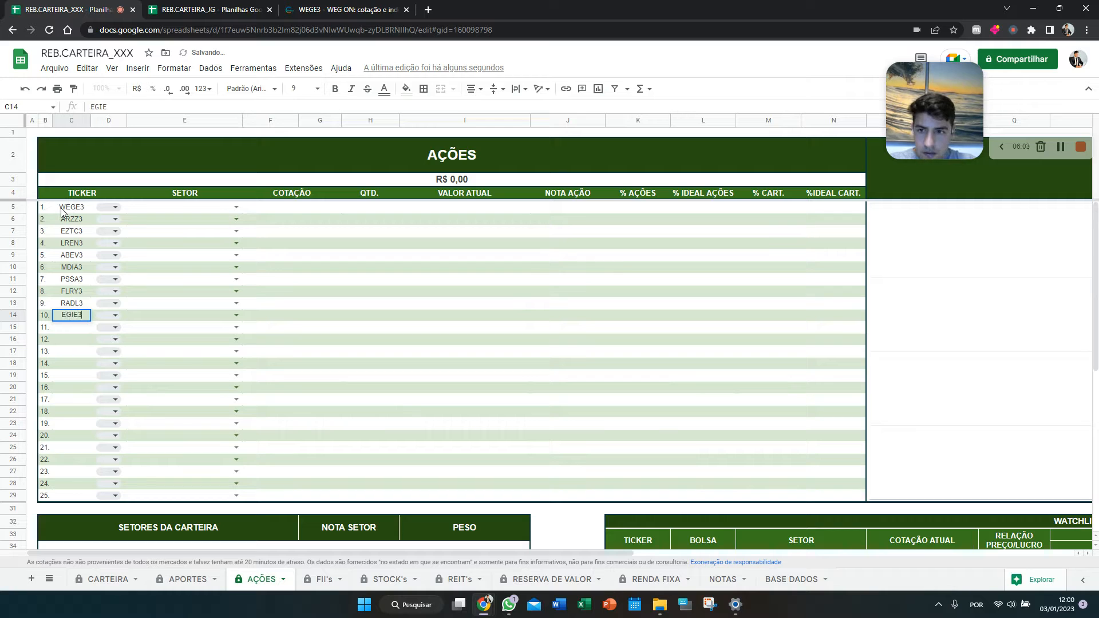
key(Return)
text(ENBR)
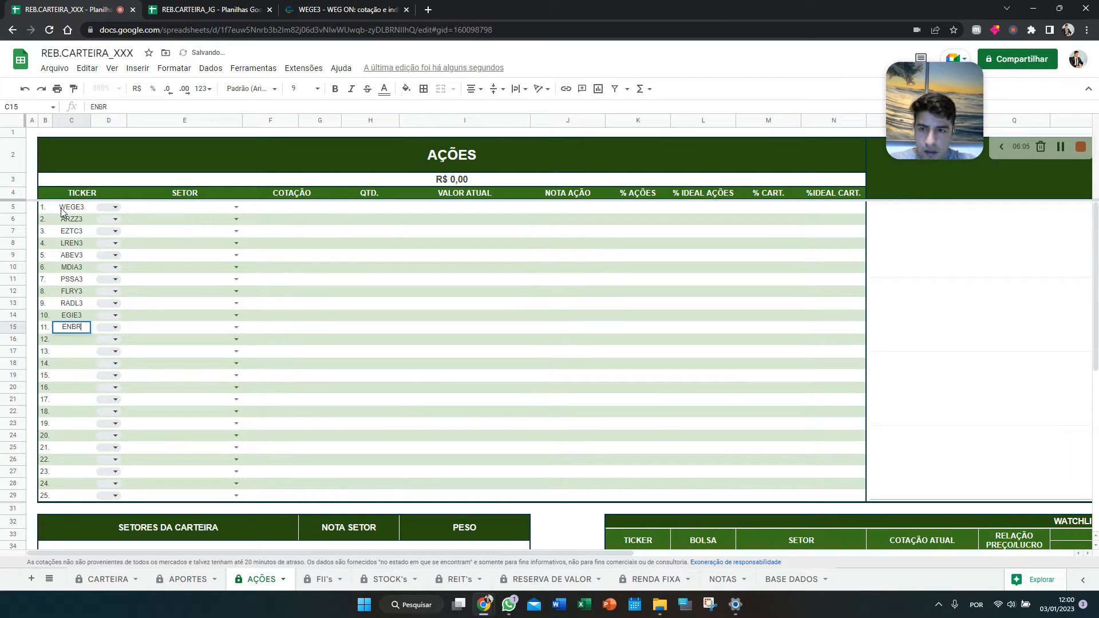
text(3)
key(Return)
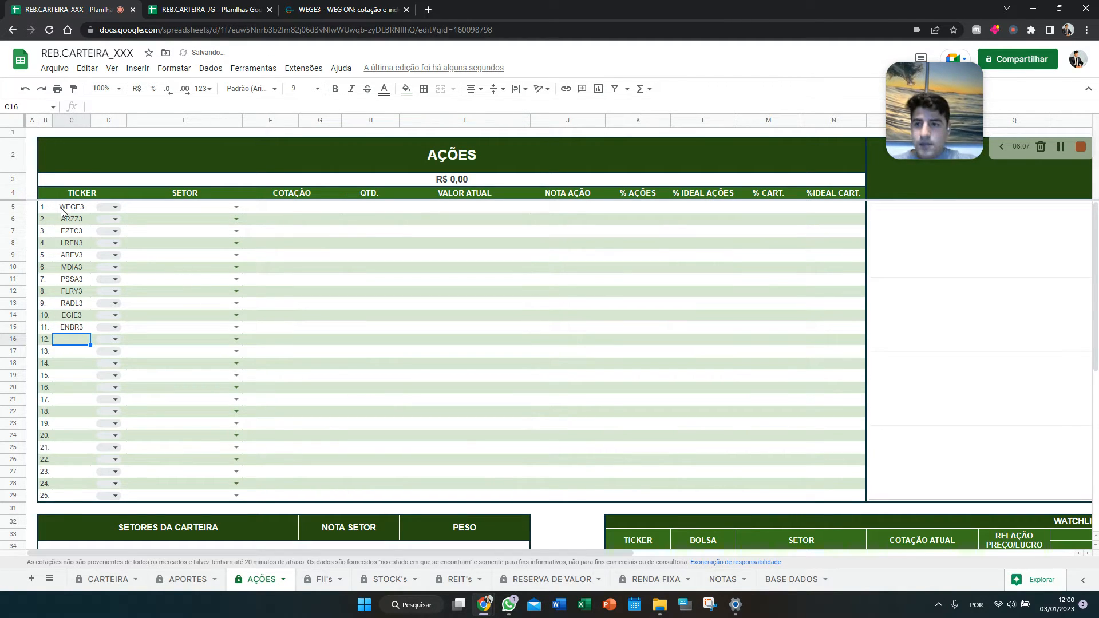
Set the market of WEGE3 to BR
click(118, 210)
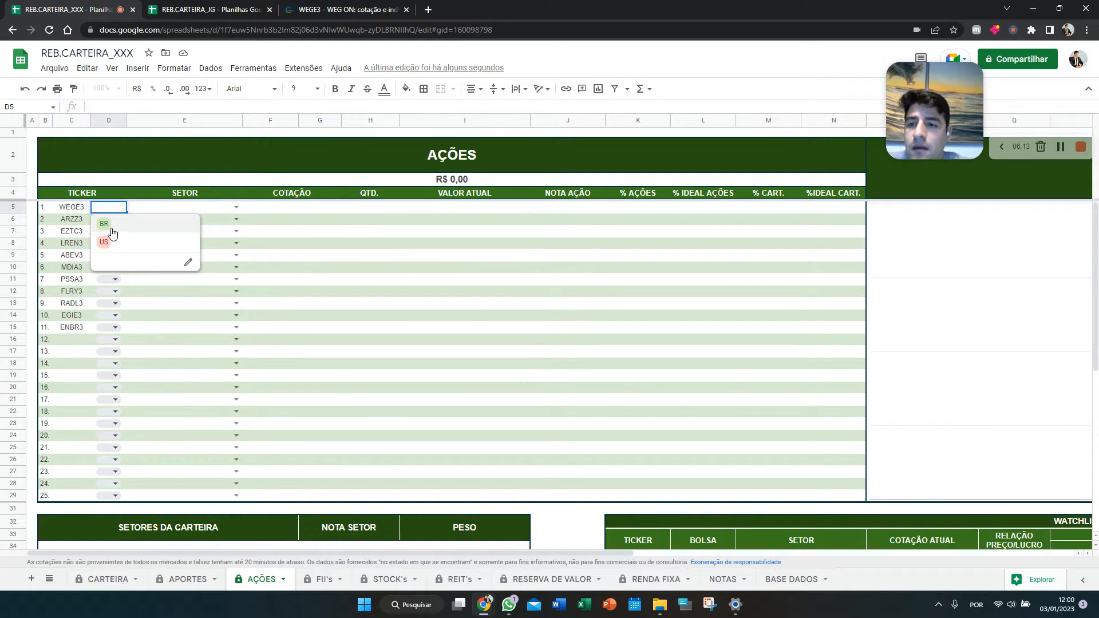
click(113, 231)
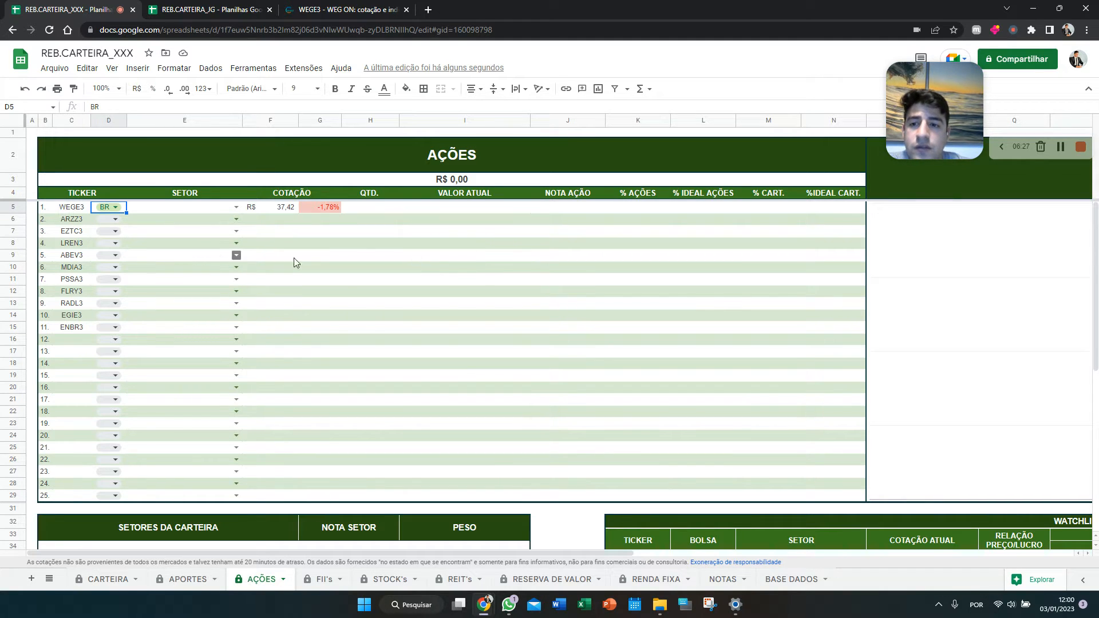
Try the ticker XP with the US market in row 12 of the list, and undo both entries
click(77, 343)
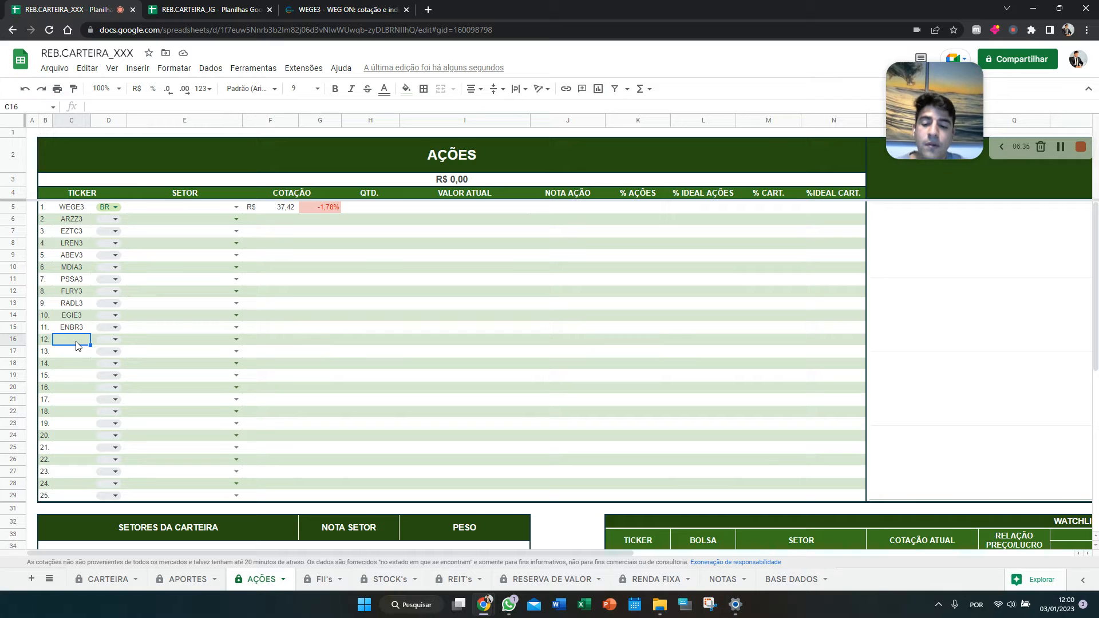
text(XP)
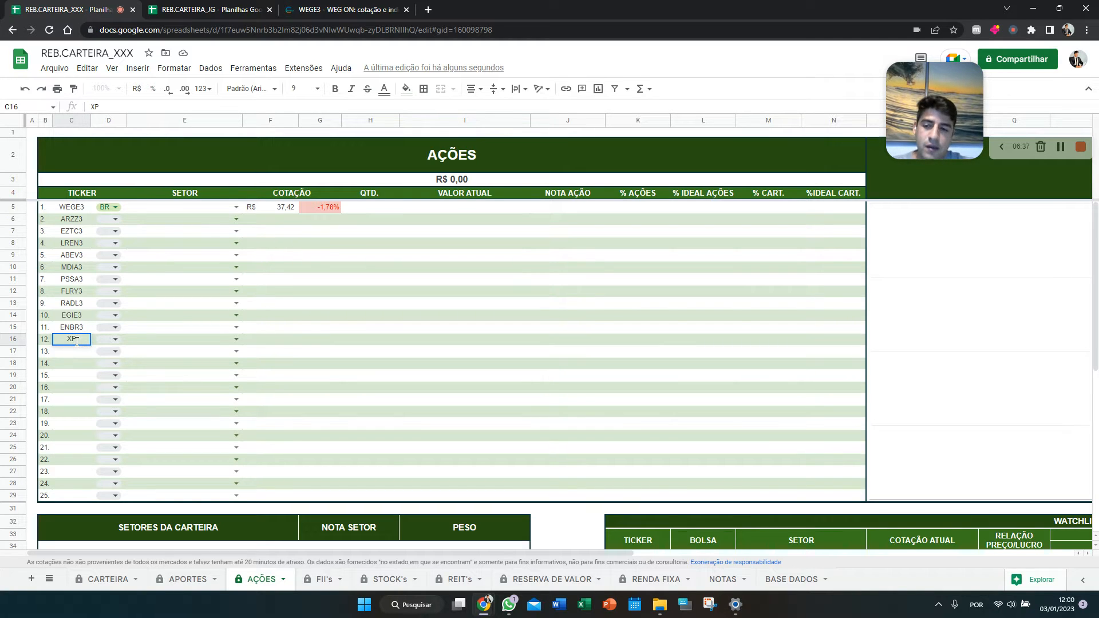
click(106, 344)
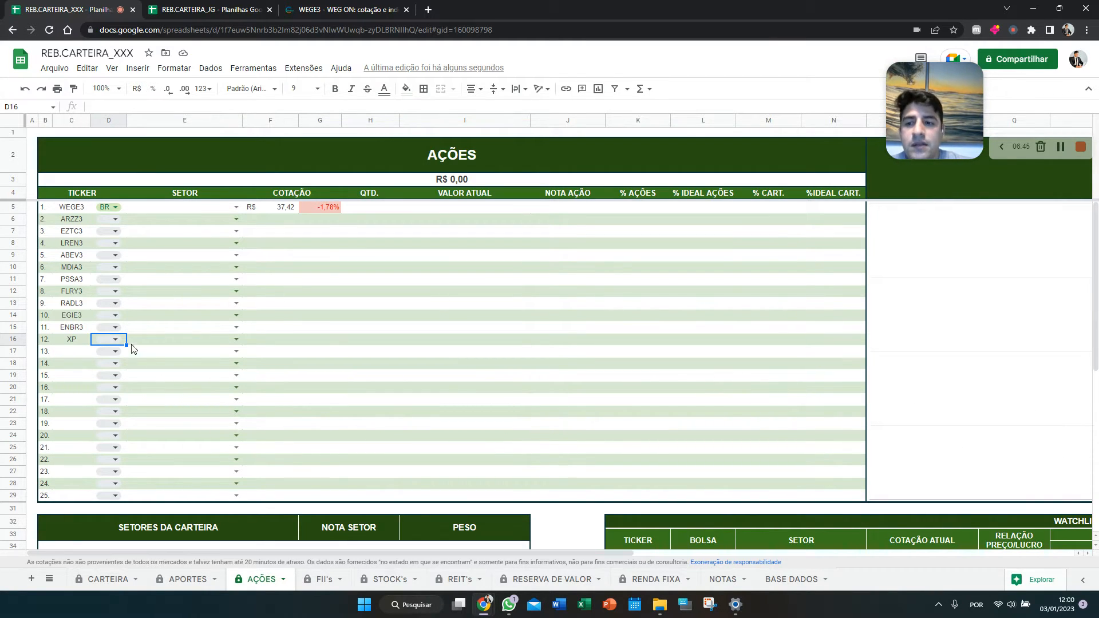
click(115, 339)
click(116, 373)
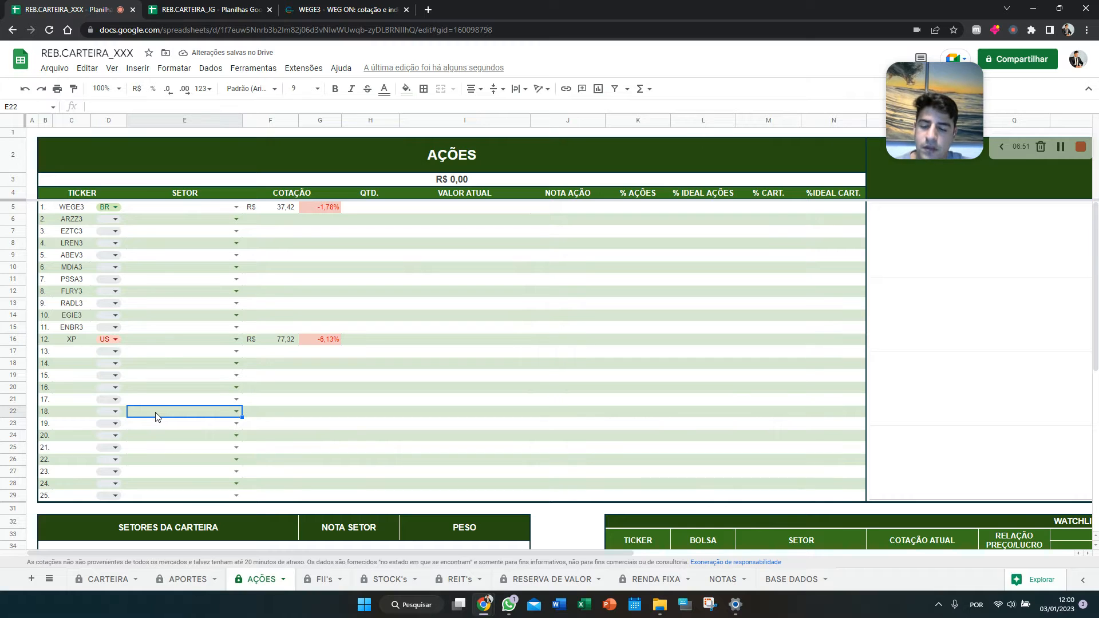
key(ctrl+z)
key(ctrl+z)
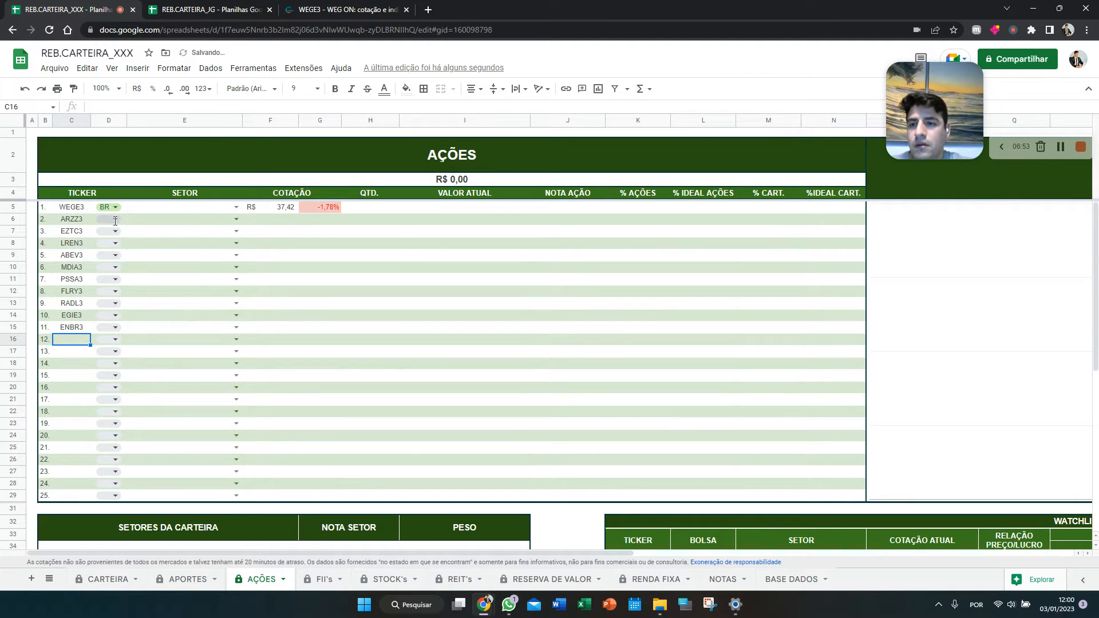
Set the market to BR for ARZZ3, EZTC3, LREN3, ABEV3 and MDIA3
click(115, 219)
click(115, 237)
click(115, 231)
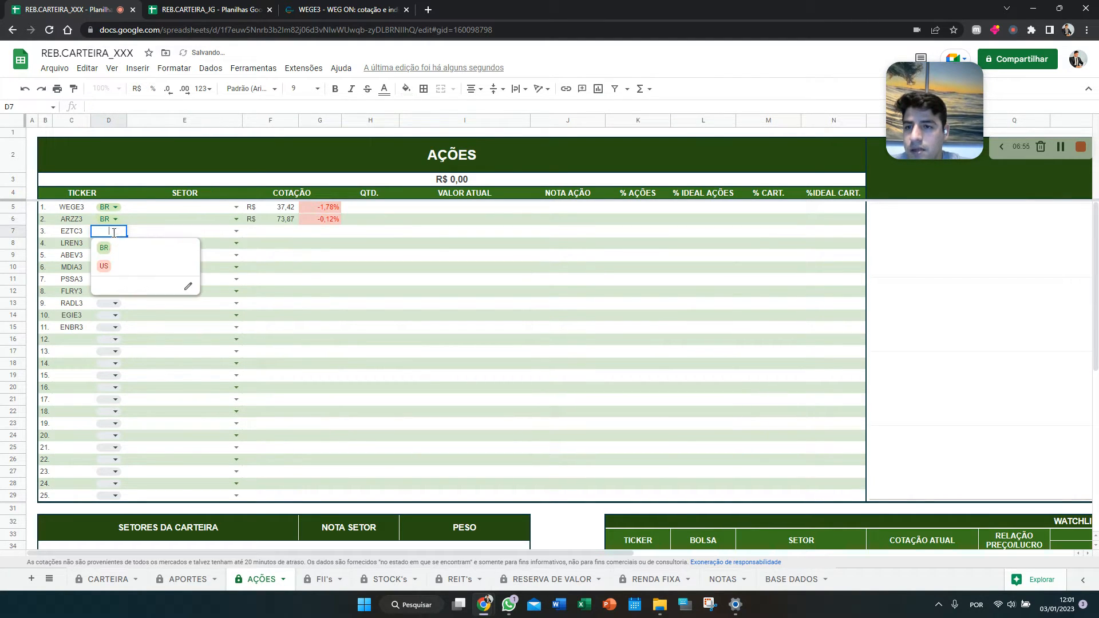
click(115, 249)
click(115, 243)
click(112, 261)
click(115, 254)
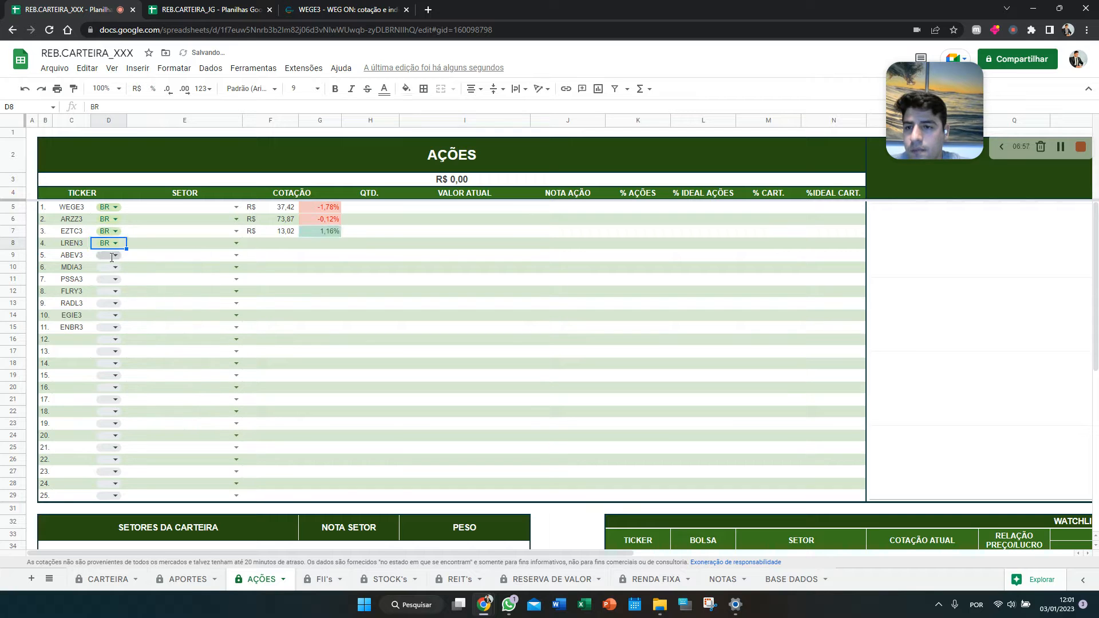
click(114, 274)
click(115, 267)
click(113, 286)
Set the market to BR for PSSA3, FLRY3, RADL3, EGIE3 and ENBR3
click(115, 279)
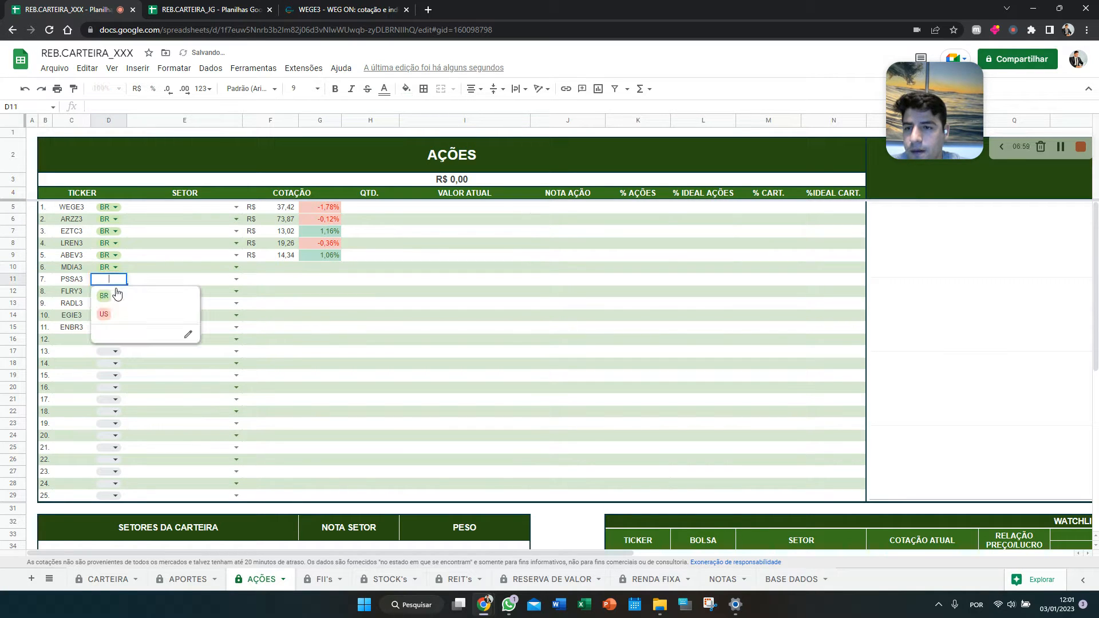
click(114, 297)
click(115, 291)
click(116, 308)
click(116, 304)
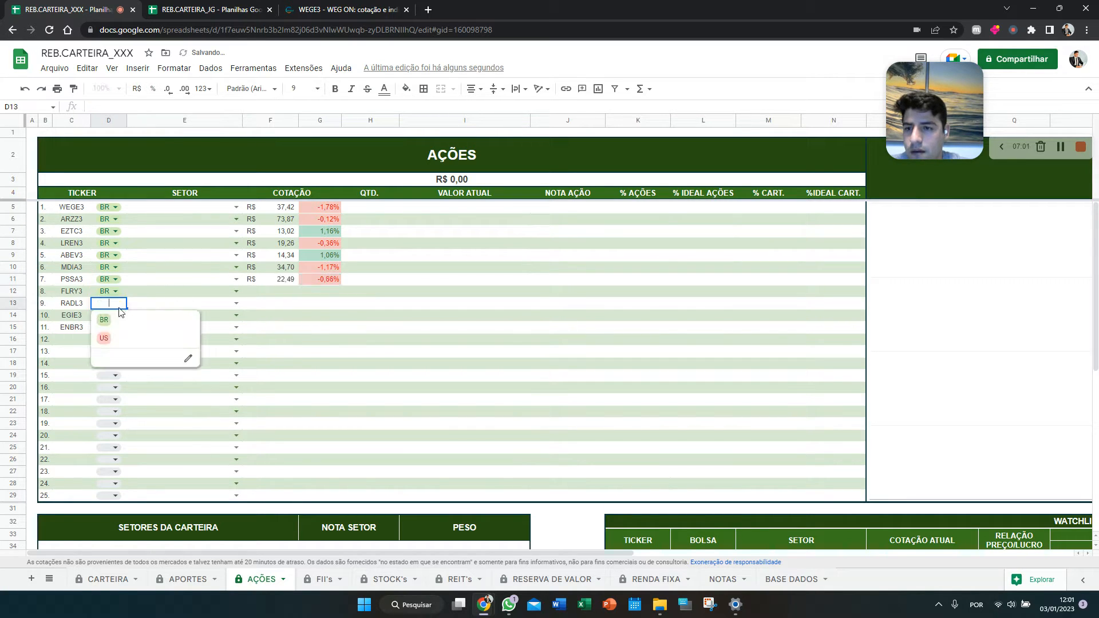
click(114, 321)
click(115, 315)
click(118, 337)
click(115, 327)
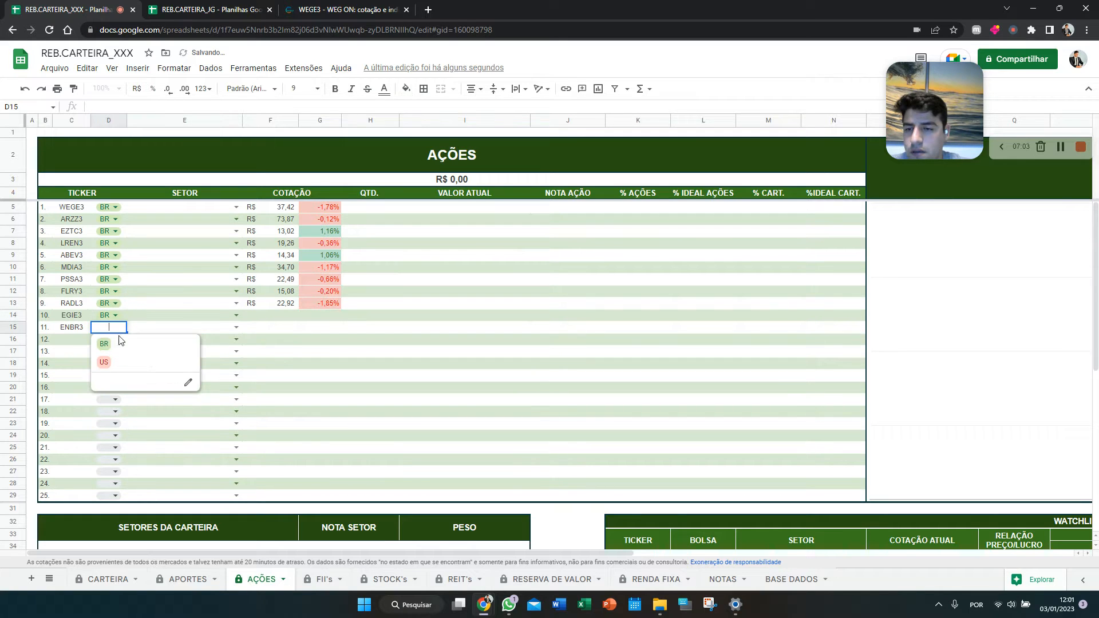
click(114, 346)
Set the sector of WEGE3 to Bens Industriais and check the SETORES DA CARTEIRA table
scroll(223, 250, down, 1)
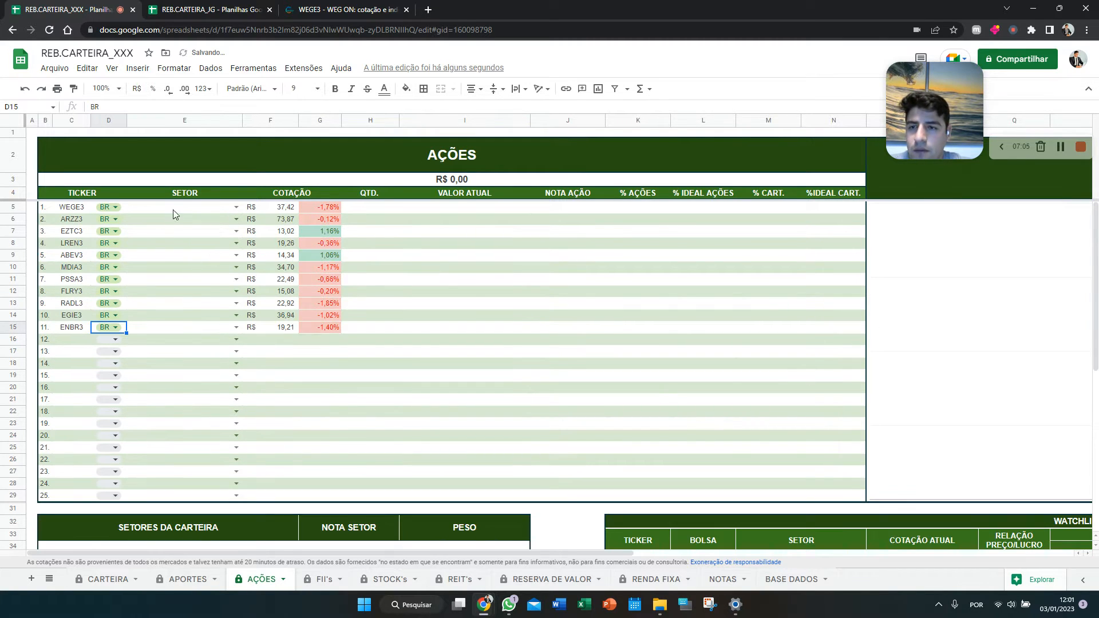
scroll(200, 343, down, 2)
scroll(211, 277, up, 2)
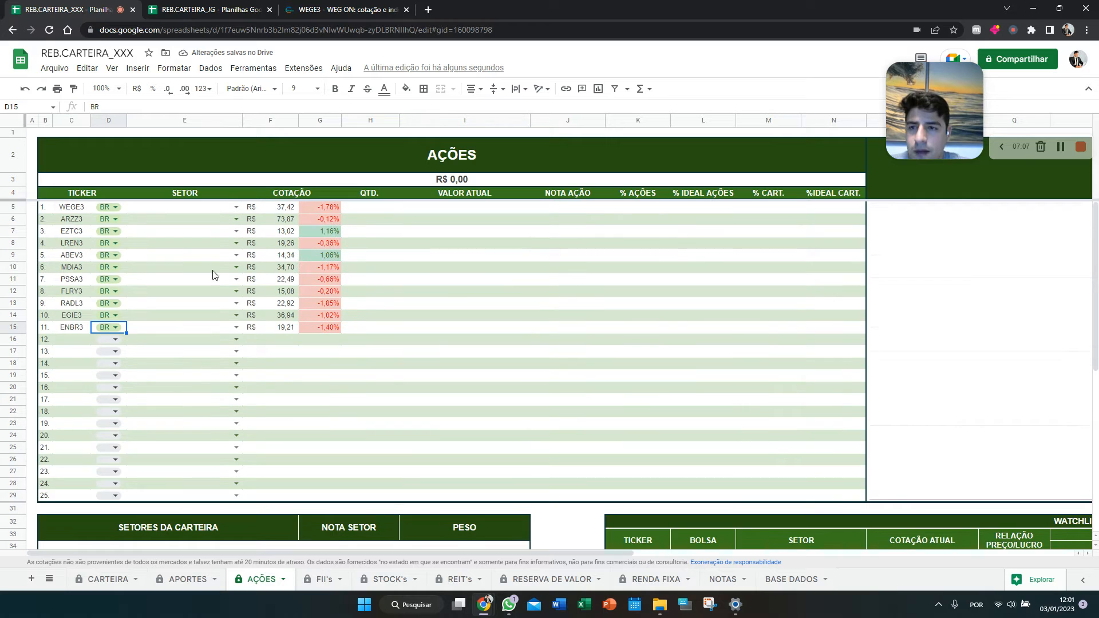
click(234, 206)
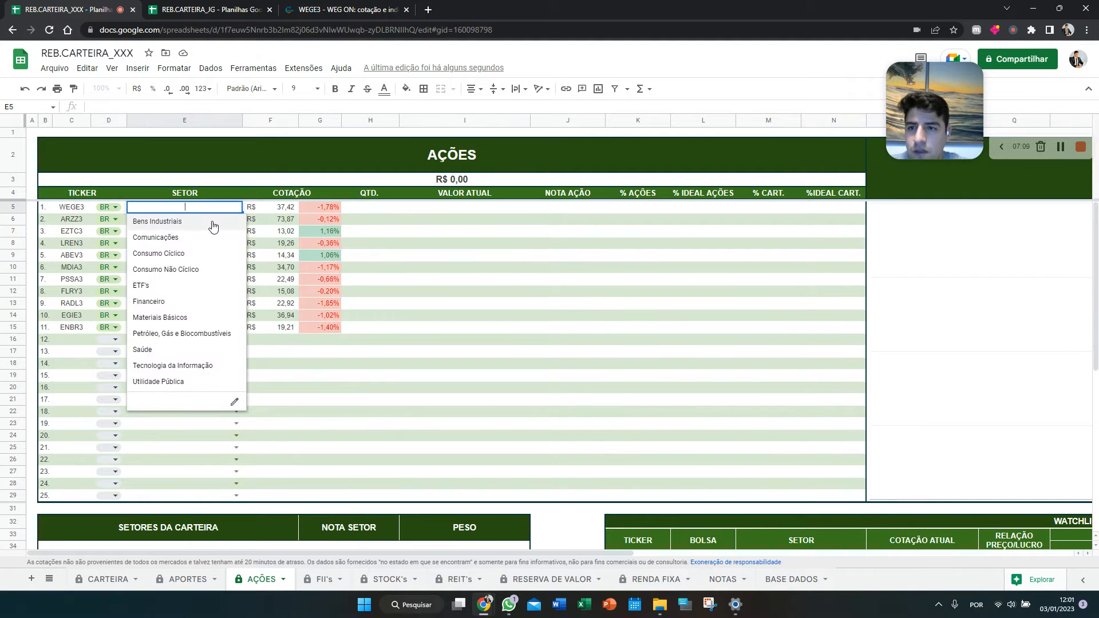
click(213, 224)
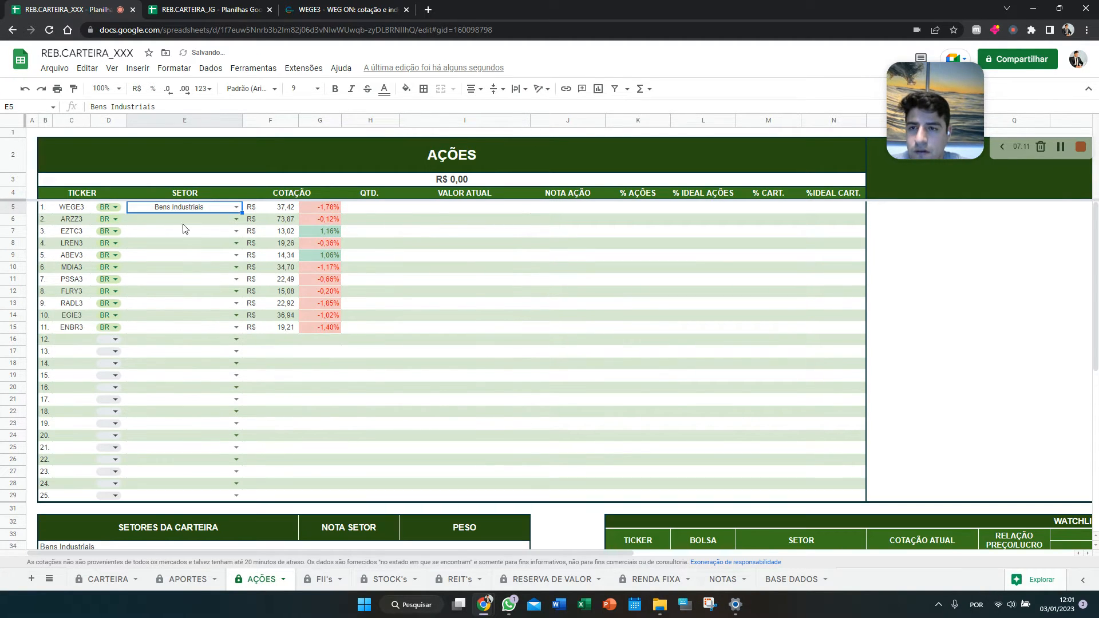
scroll(200, 343, down, 2)
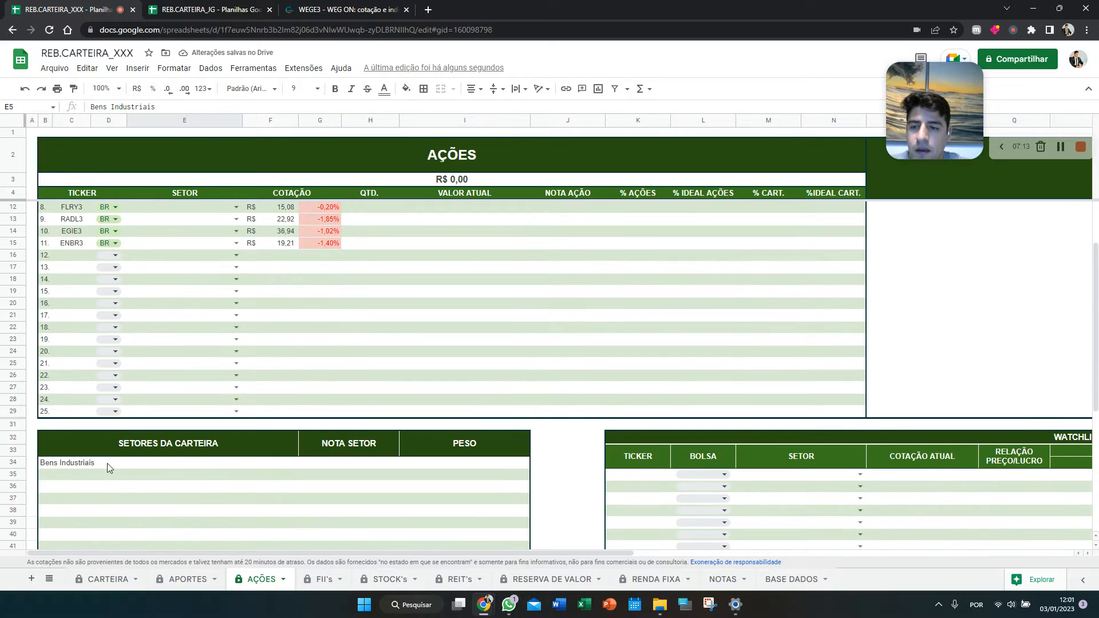
scroll(135, 479, up, 2)
Assign the Bens Industriais sector to ARZZ3 and check how the SETORES DA CARTEIRA table handles the repeated sector
click(236, 220)
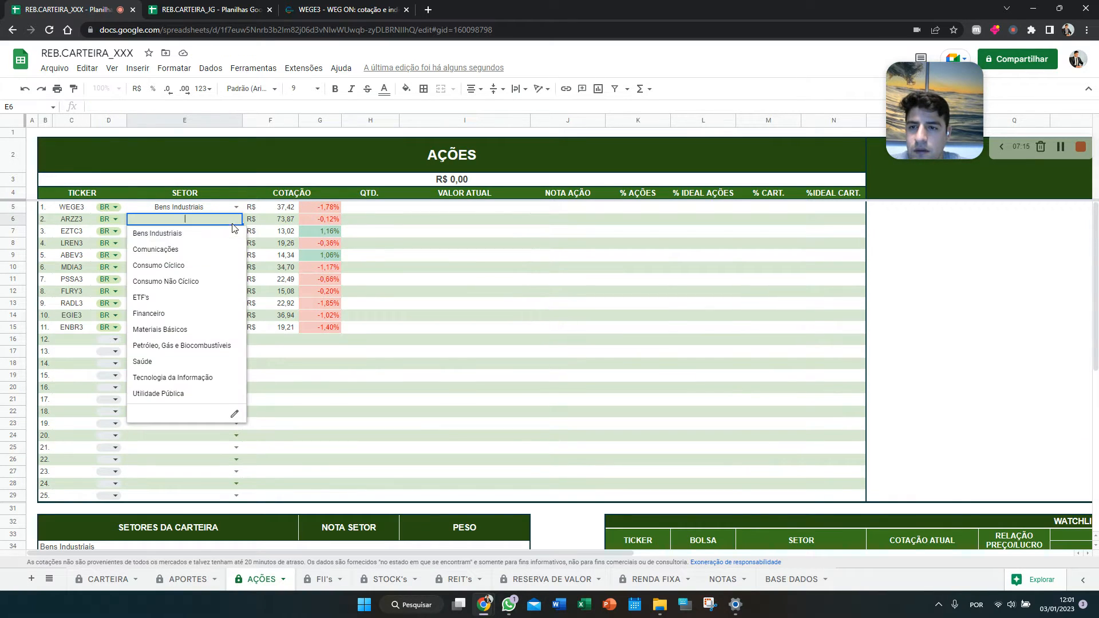
click(198, 233)
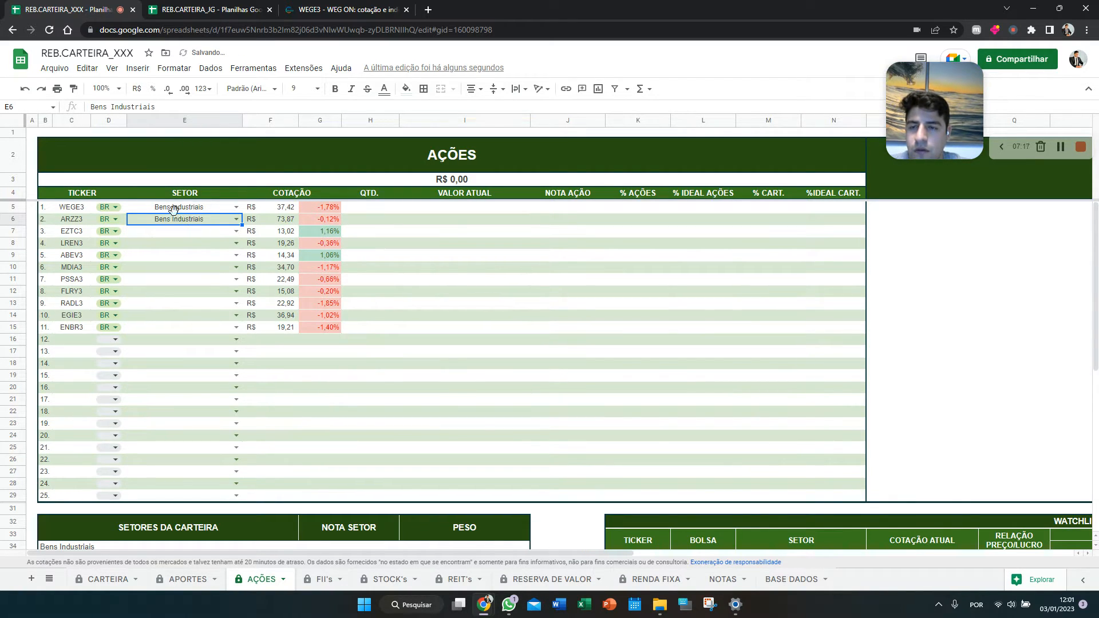
scroll(135, 454, down, 2)
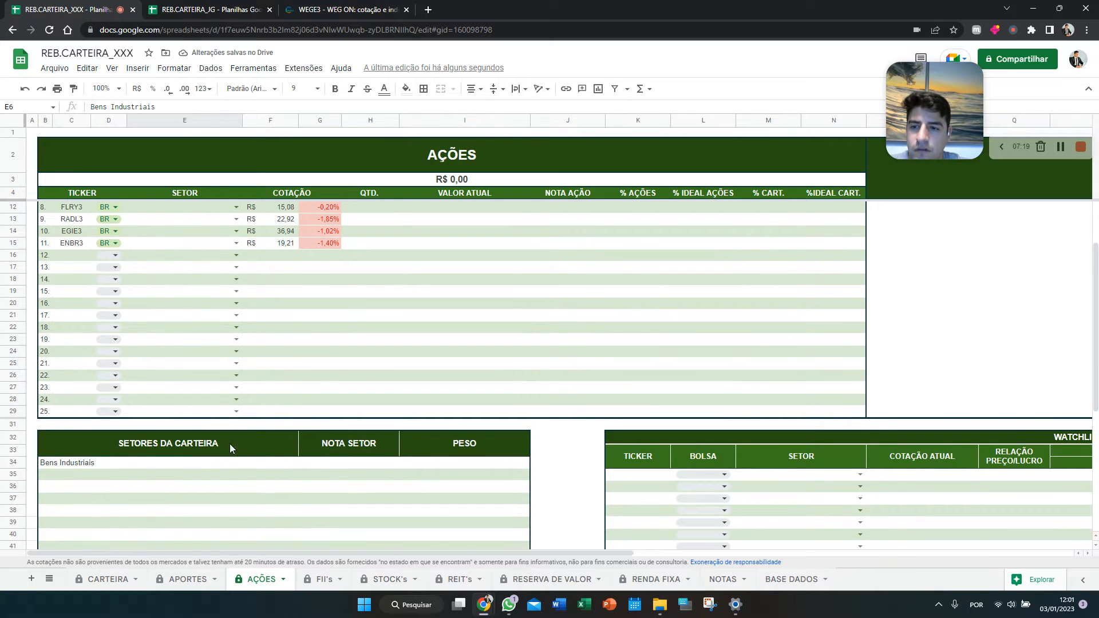
Set the sector of ARZZ3, EZTC3 and LREN3 to Consumo Cíclico
scroll(229, 444, up, 2)
click(236, 219)
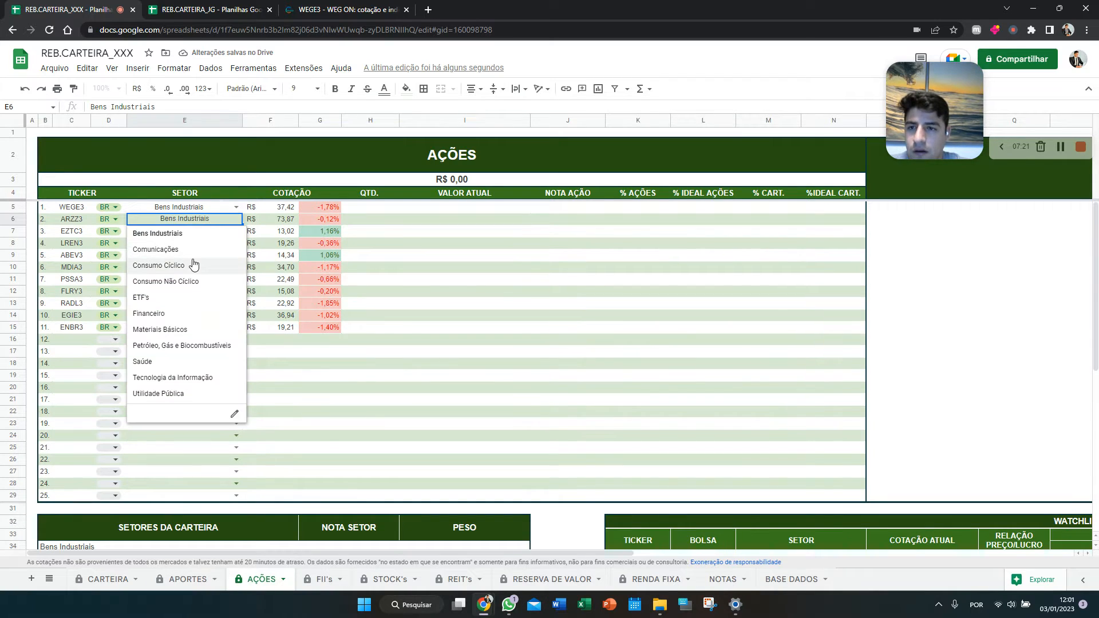
click(194, 265)
click(236, 232)
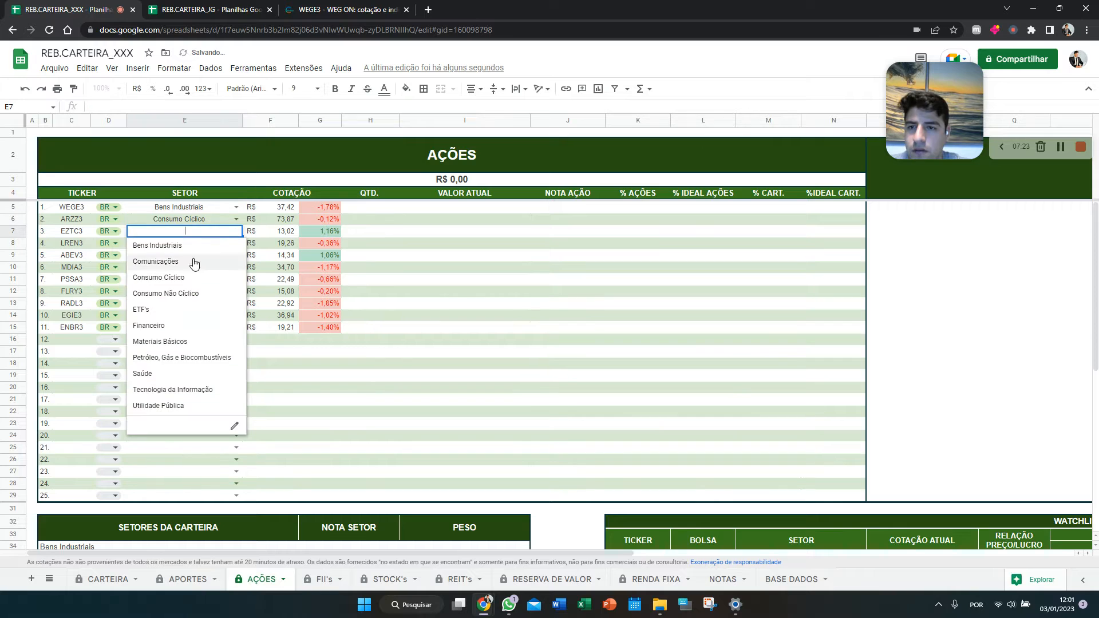
click(192, 278)
click(234, 244)
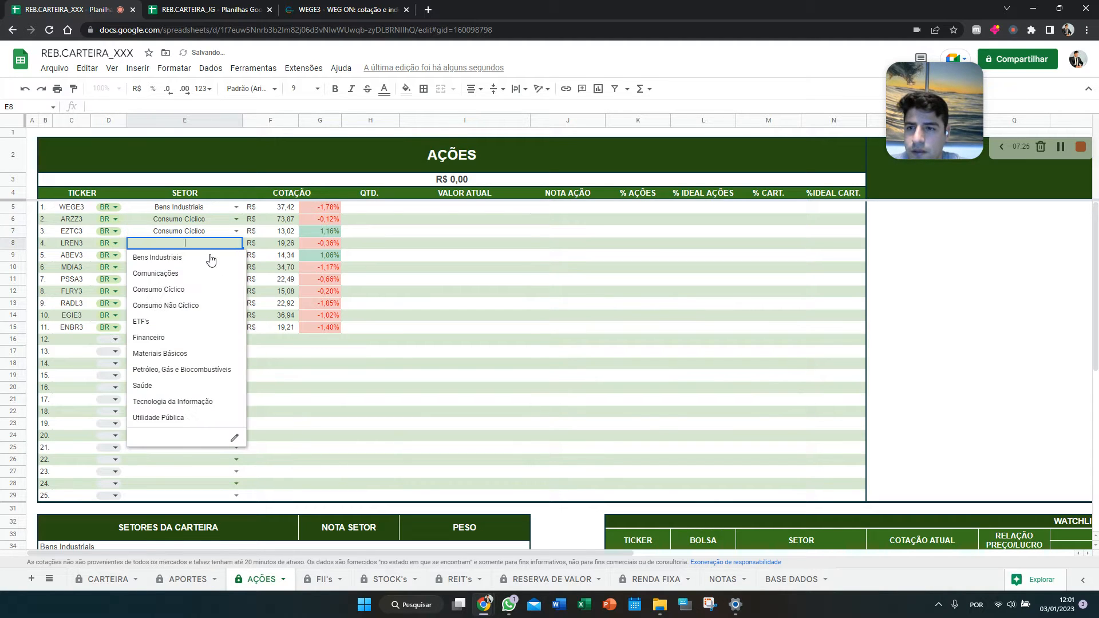
click(191, 290)
Set the sector of ABEV3 and MDIA3 to Consumo Não Cíclico
click(238, 256)
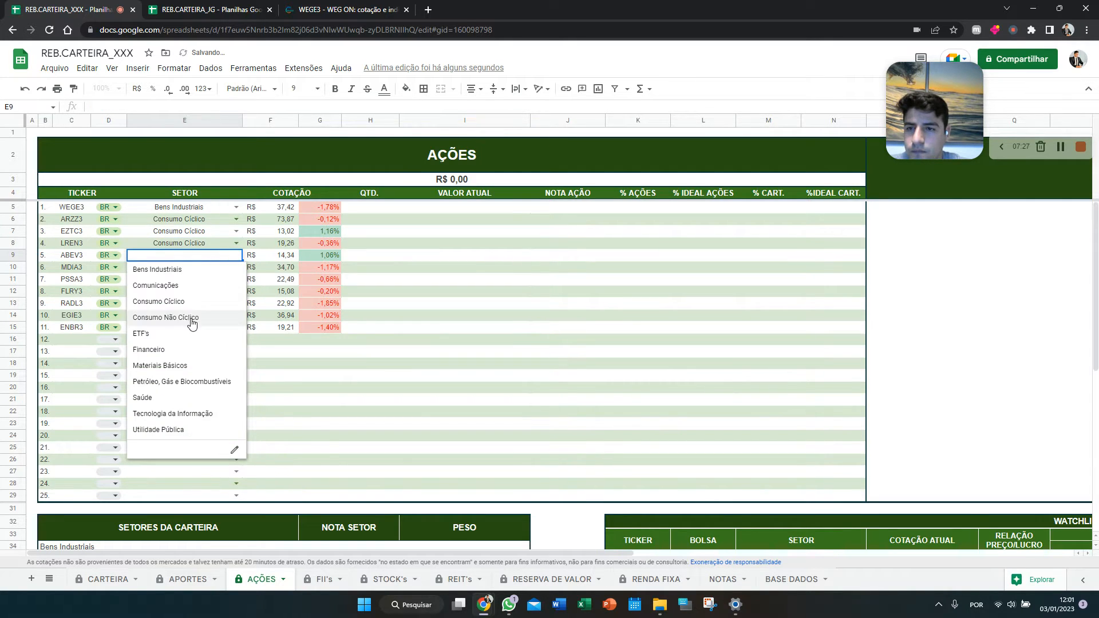
click(192, 319)
click(236, 267)
click(196, 330)
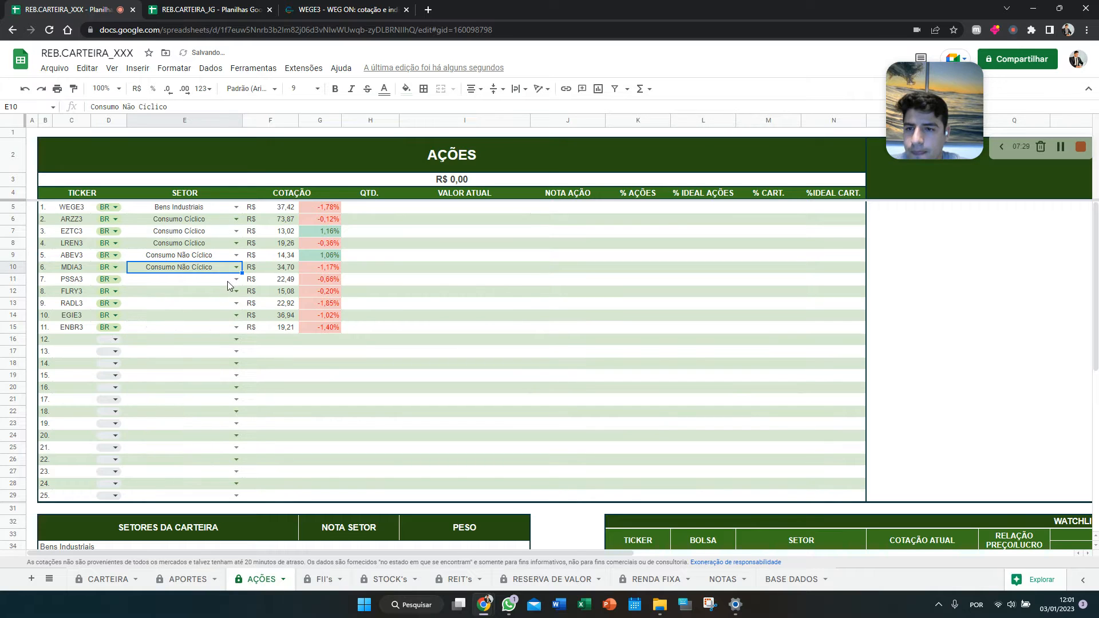
Assign the Financeiro sector to PSSA3 and the Saúde sector to FLRY3 and RADL3
click(235, 279)
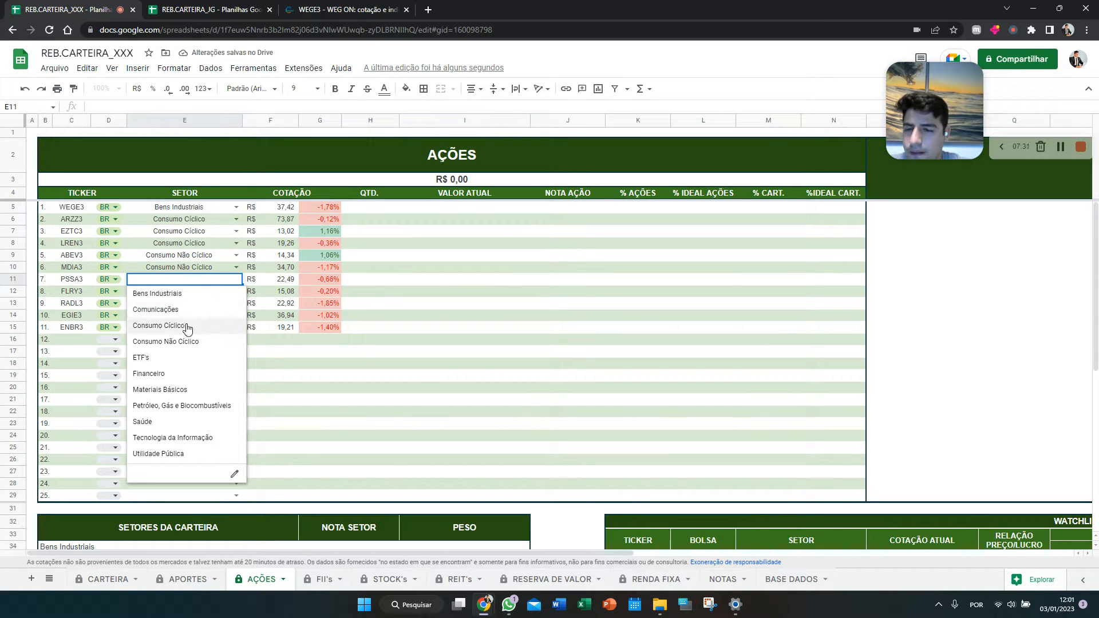
click(163, 374)
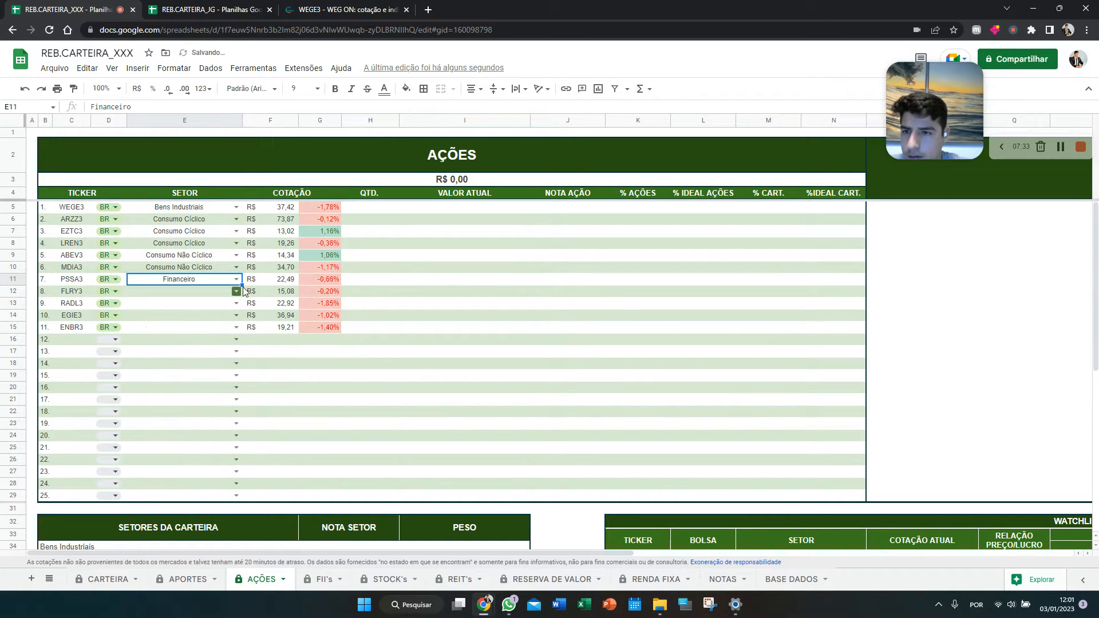
click(236, 292)
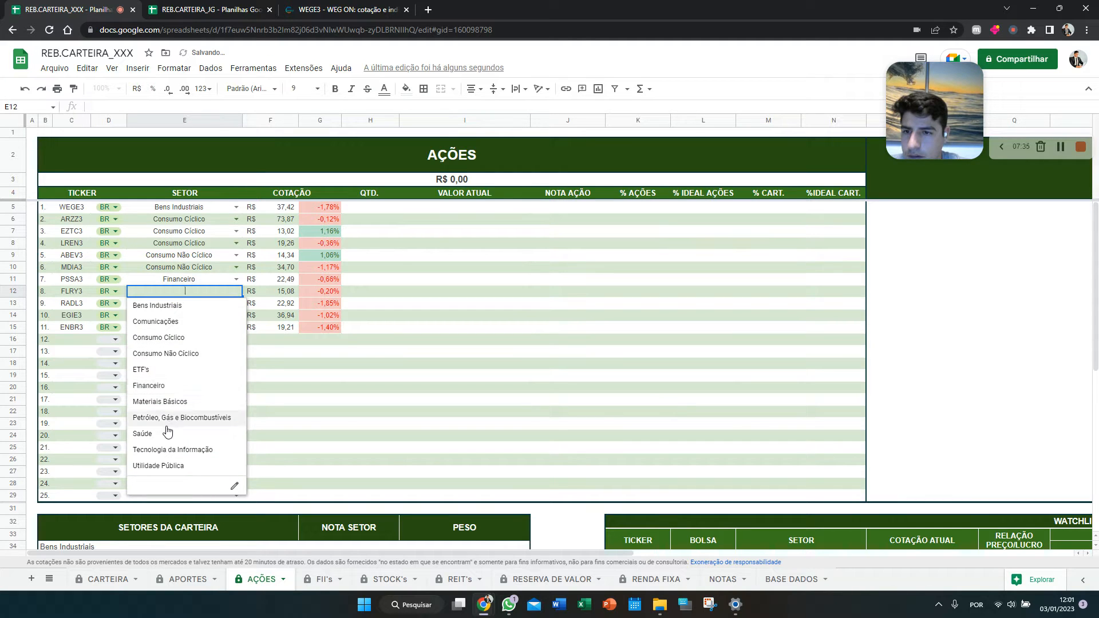
click(172, 426)
click(236, 304)
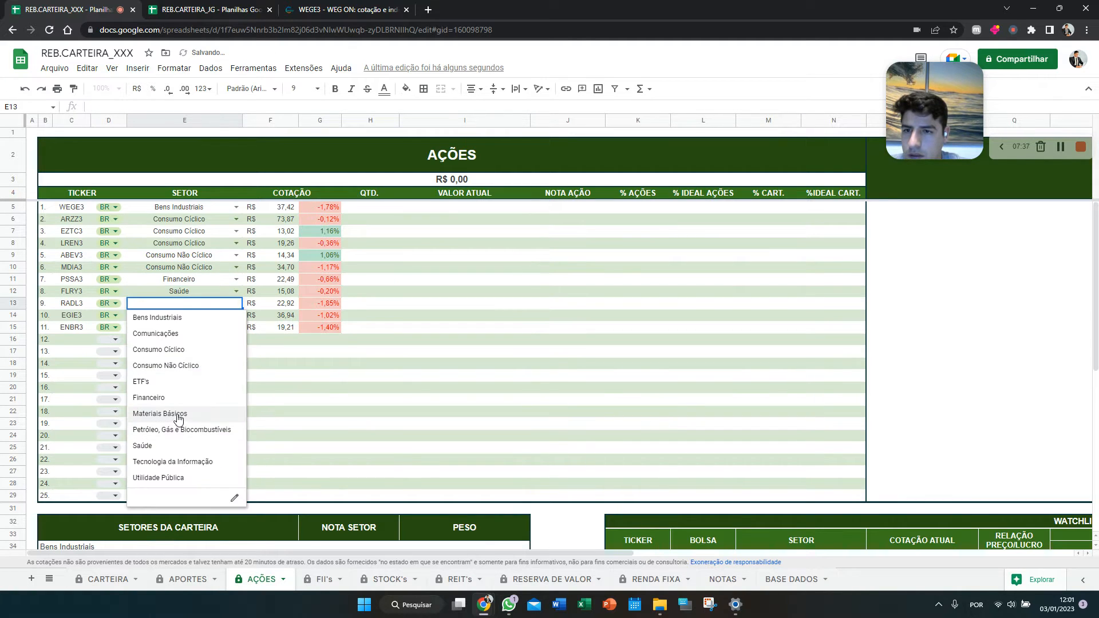
click(172, 446)
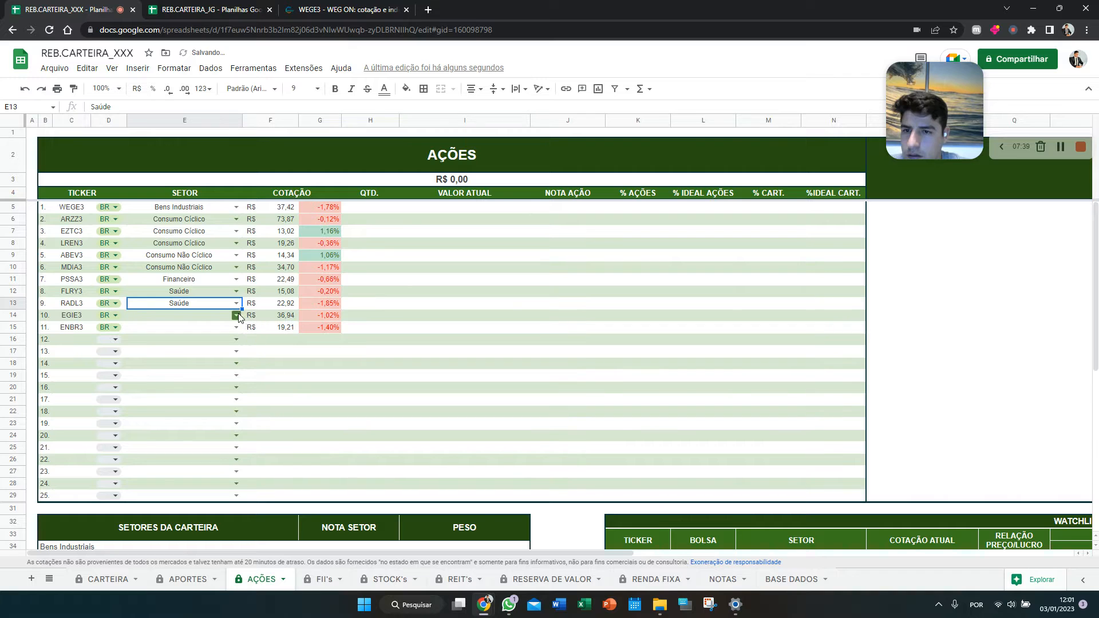
Set the sector of EGIE3 and ENBR3 to Utilidade Pública and check the SETORES DA CARTEIRA table
click(236, 316)
click(215, 497)
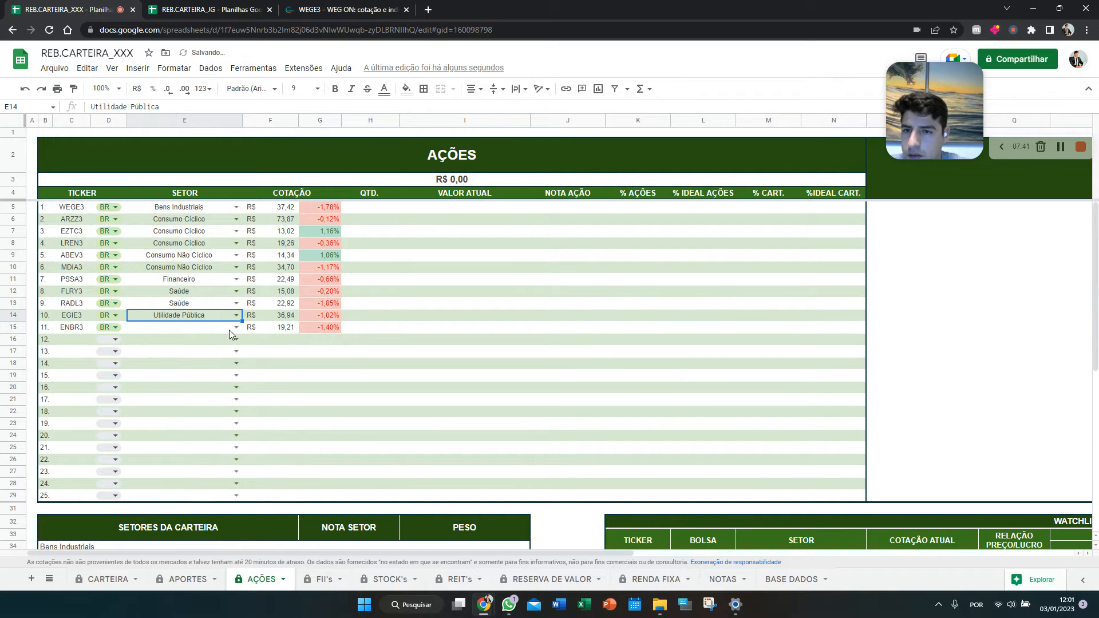
click(236, 327)
click(175, 503)
scroll(250, 413, down, 2)
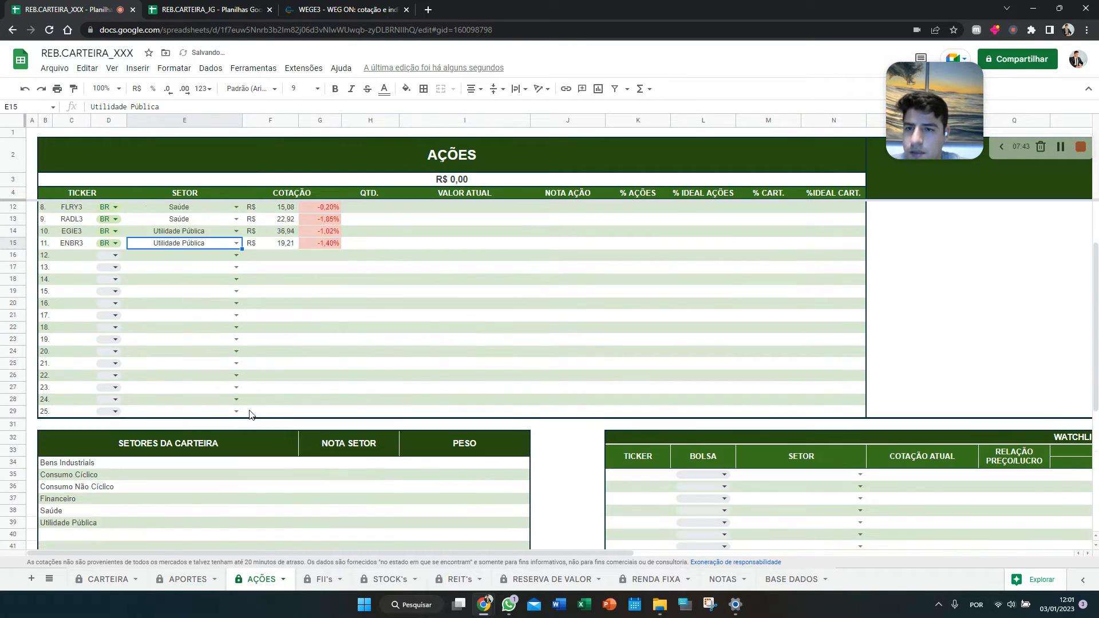
scroll(250, 414, down, 3)
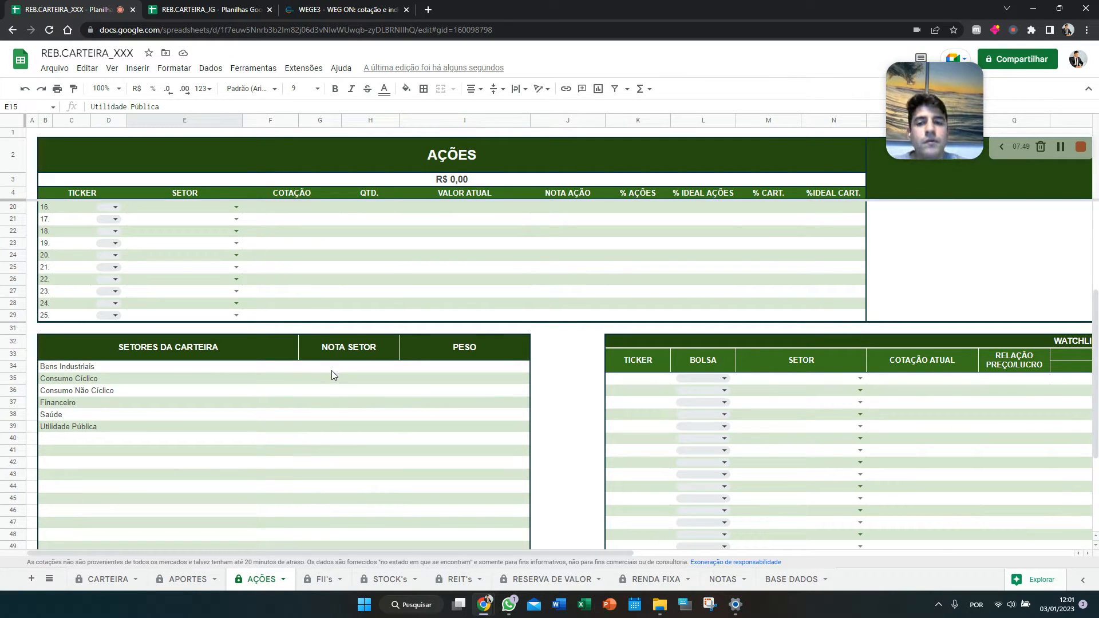
Review the ideal allocation percentages on the CARTEIRA sheet and return to the AÇÕES sheet
click(112, 580)
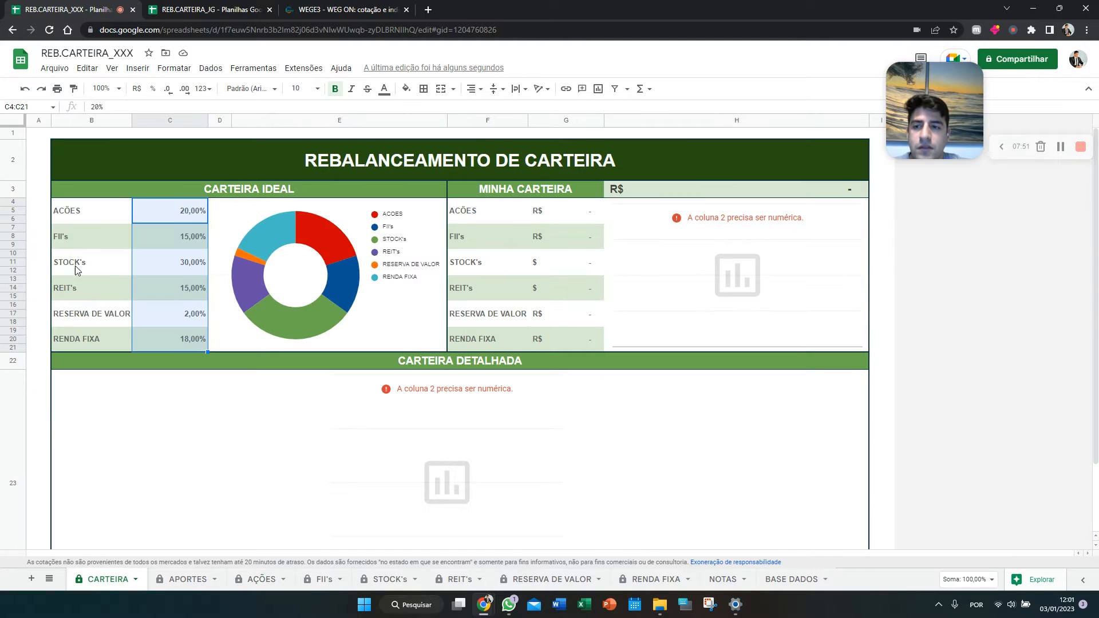
click(201, 579)
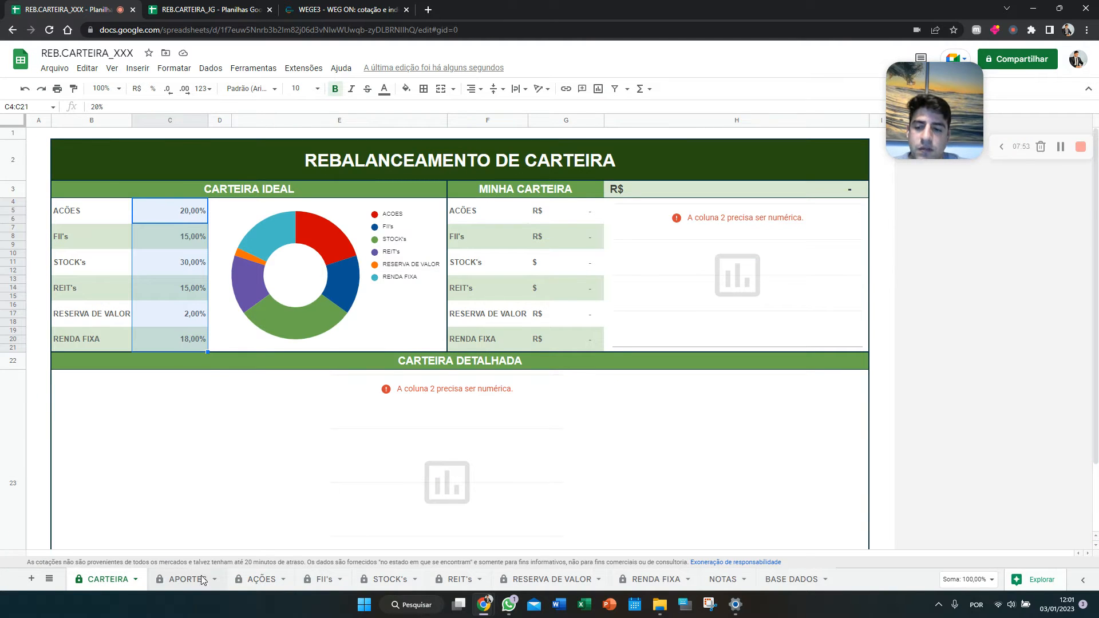
click(250, 580)
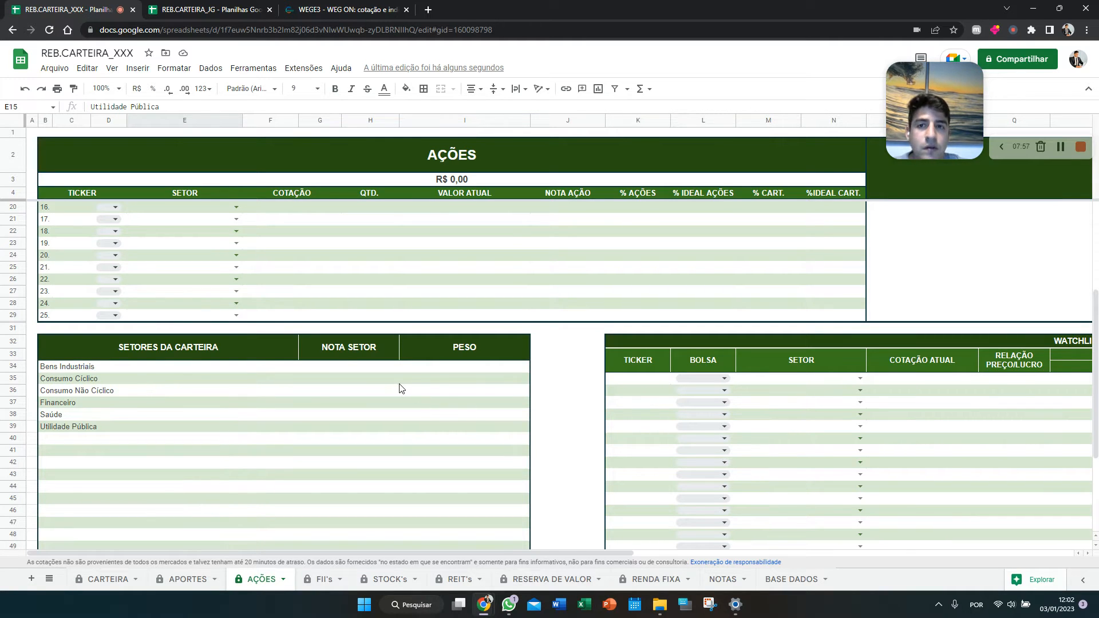
Enter the sector scores in NOTA SETOR: 10 for Bens Industriais, 5 for Consumo Cíclico and 8 for Consumo Não Cíclico
click(376, 369)
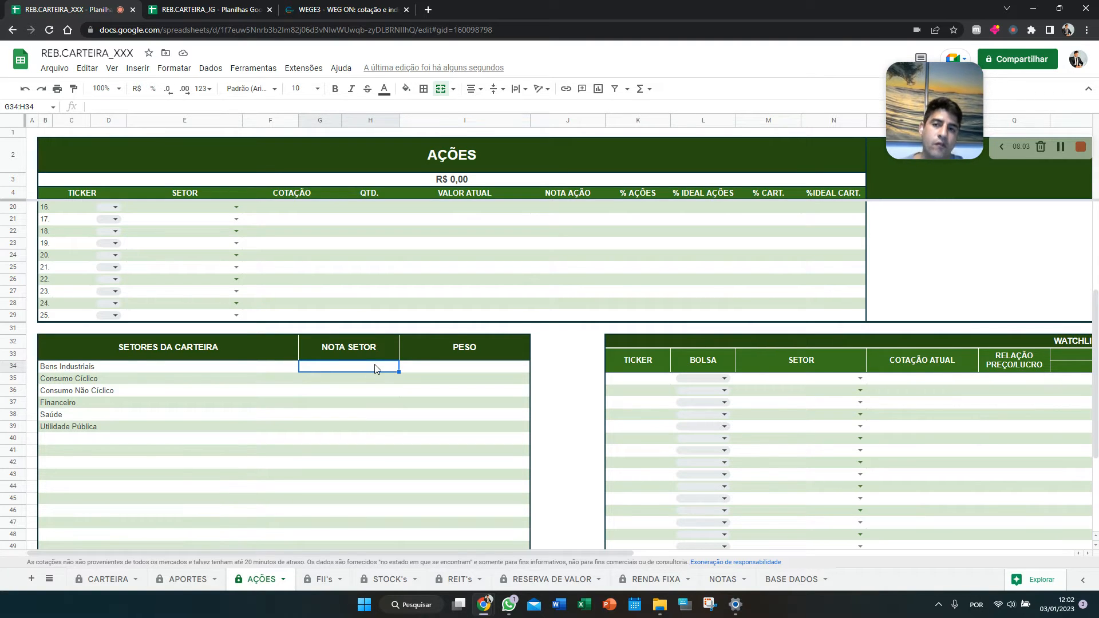
text(10)
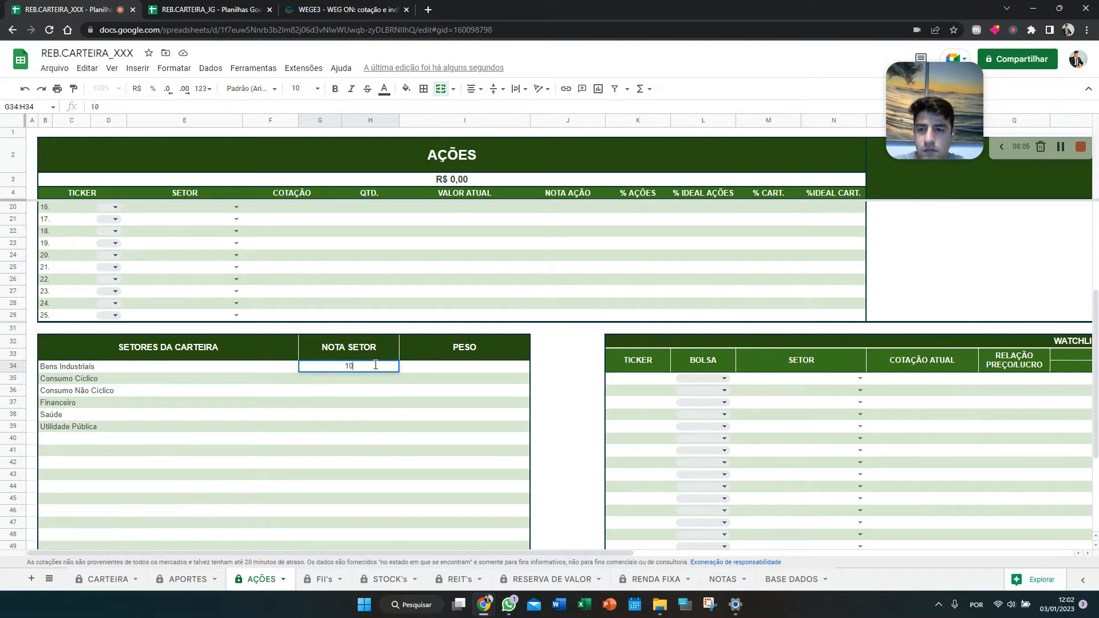
key(Return)
text(5)
key(Return)
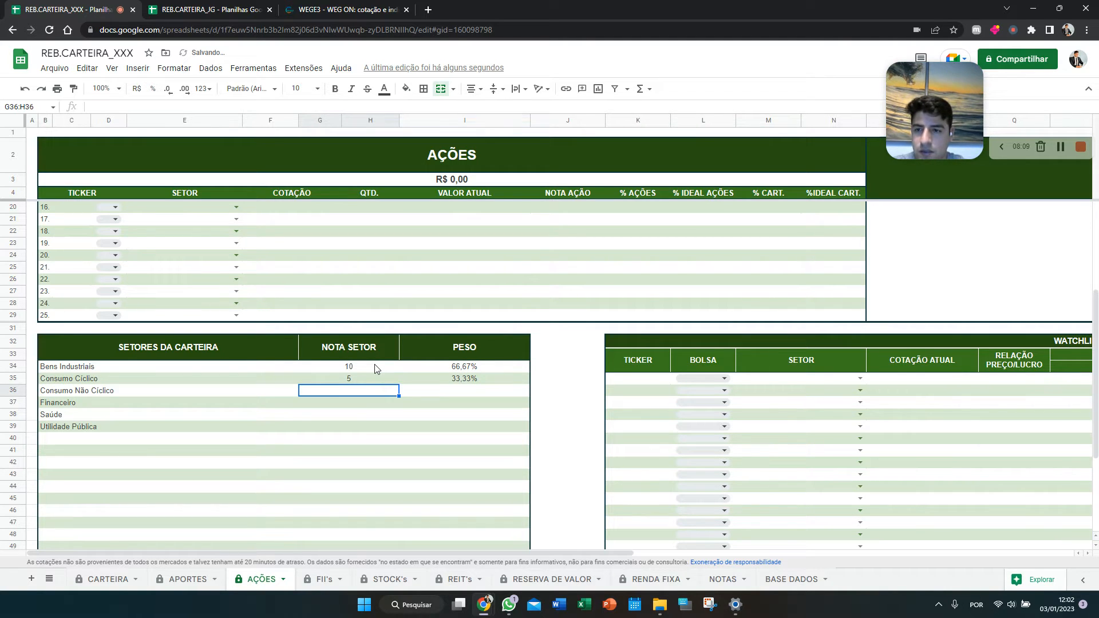
text(8)
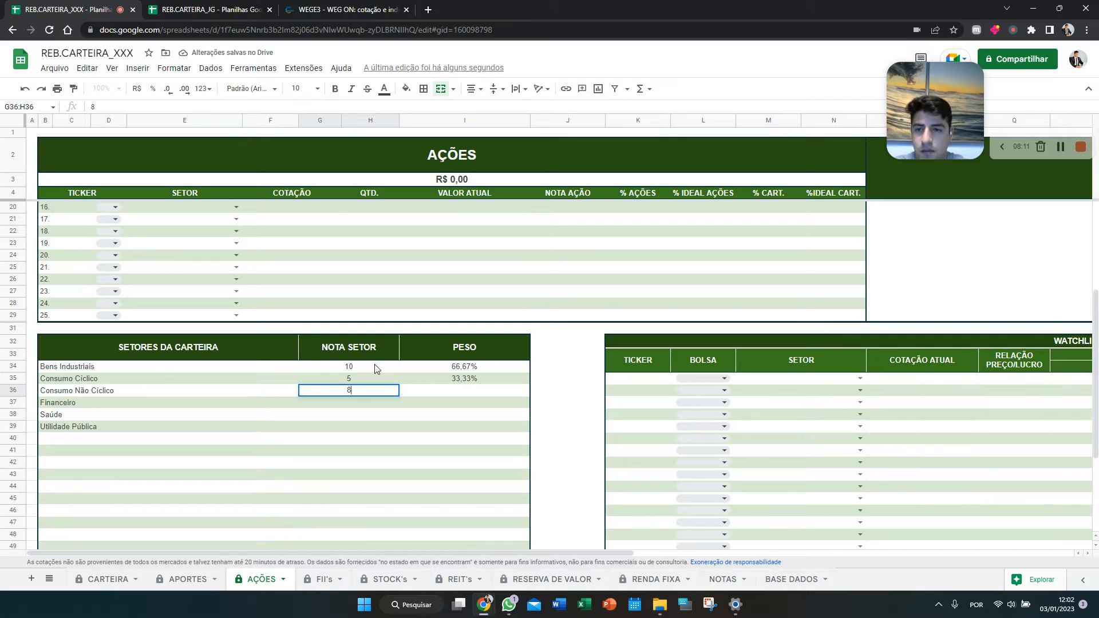
key(Return)
Score Financeiro 10, Saúde 7 and Utilidade Pública 8 in NOTA SETOR, and check the sum of the PESO values
text(10)
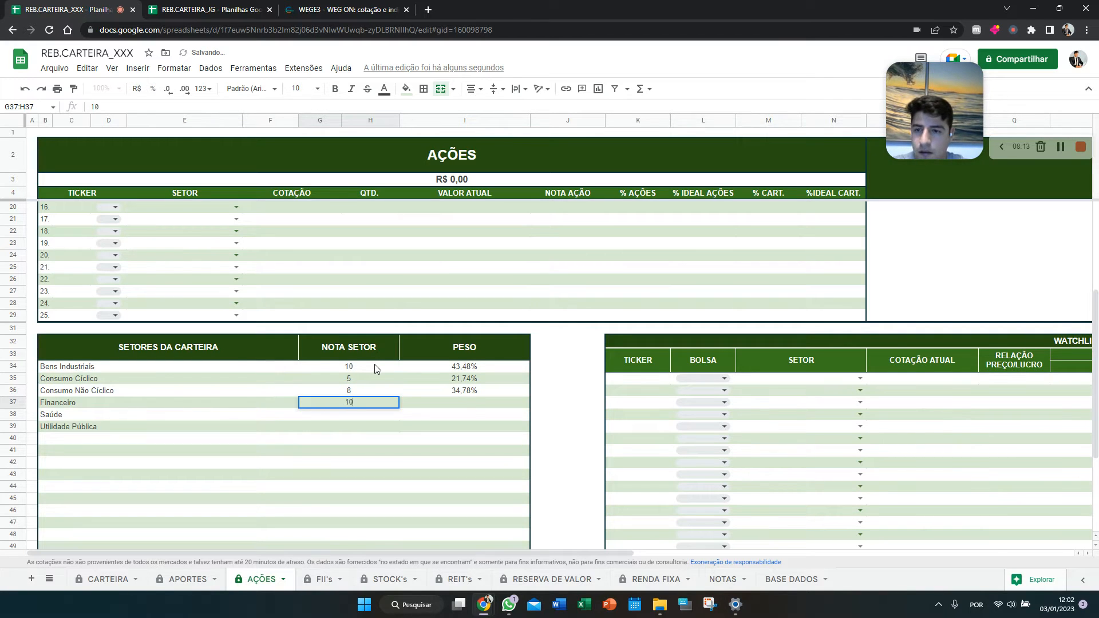
key(Return)
text(8)
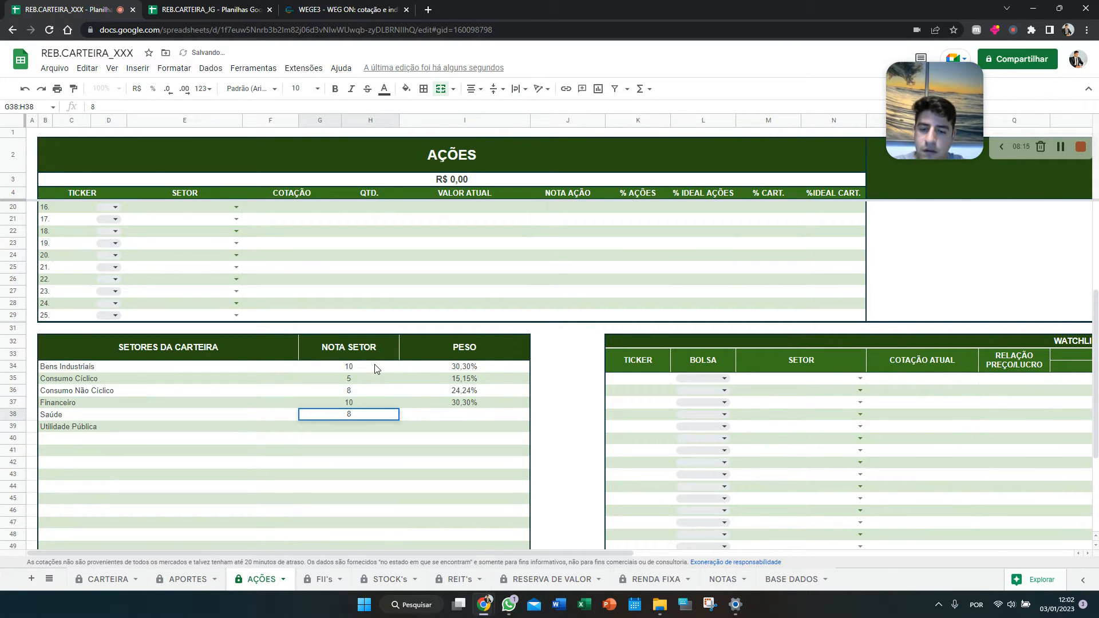
key(BackSpace)
text(7)
key(Return)
text(8)
key(Return)
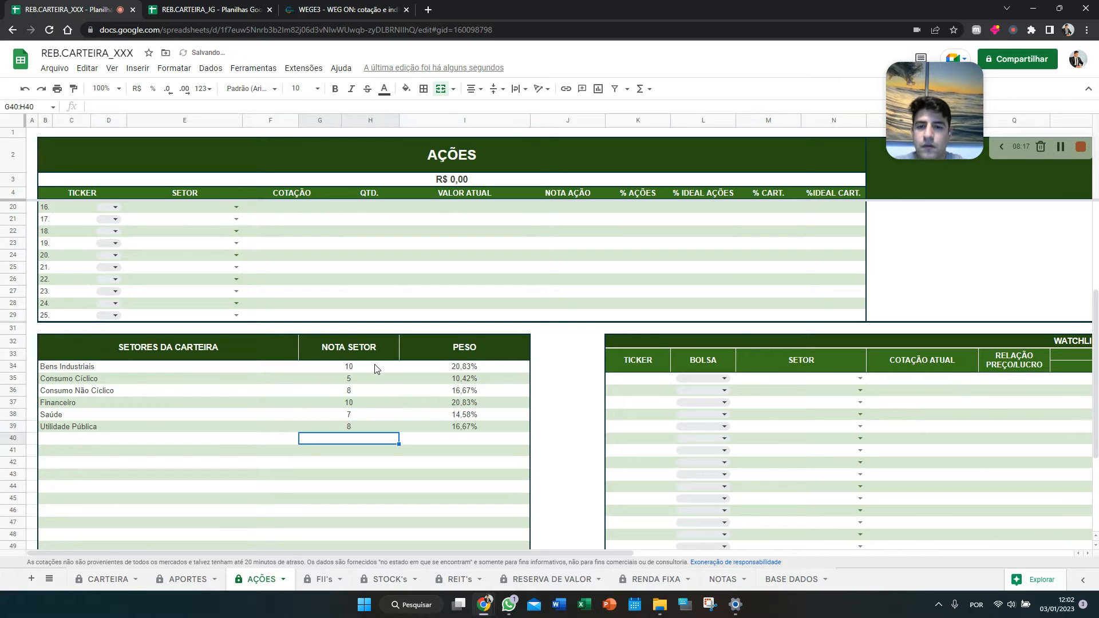
click(469, 368)
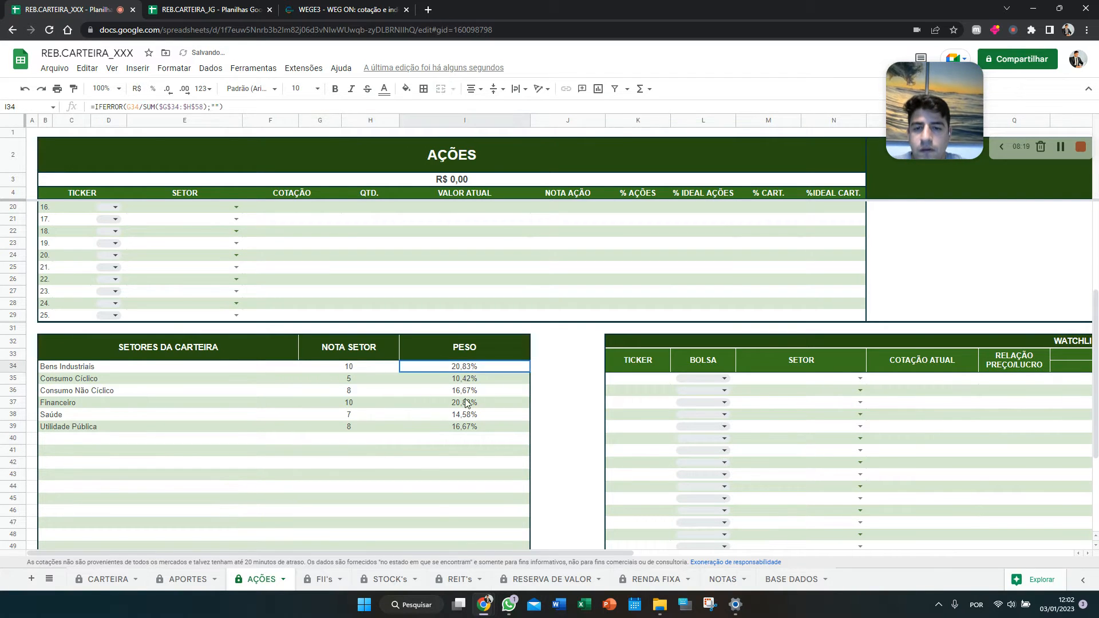
drag(469, 403, 465, 428)
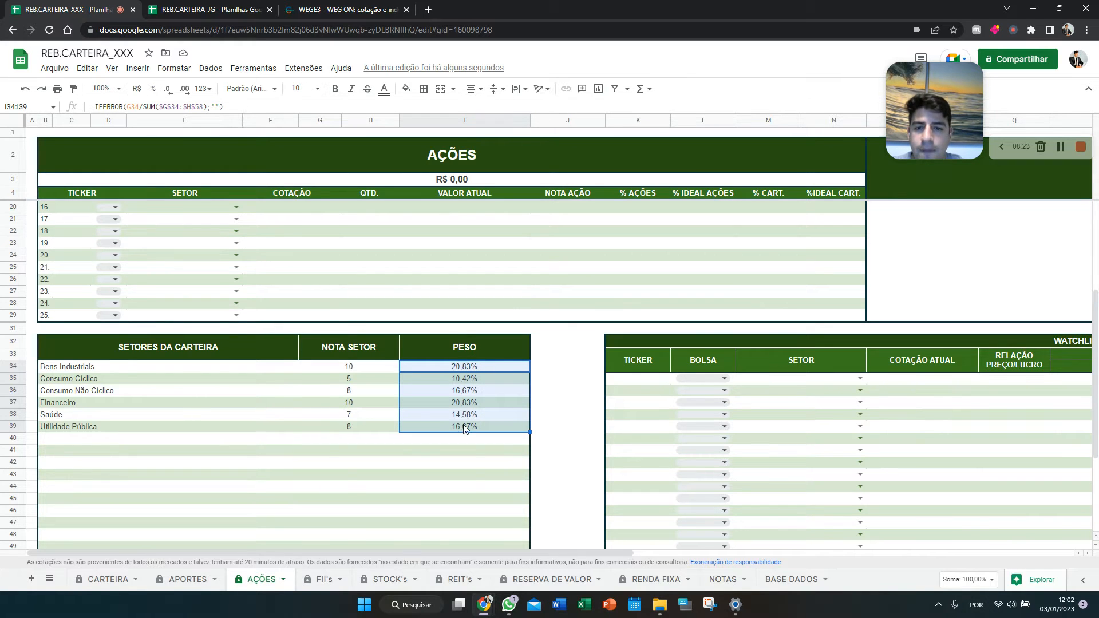
Enter the share quantities in QTD.: 200 for WEGE3, 100 for ARZZ3 and 500 for EZTC3
scroll(464, 429, up, 5)
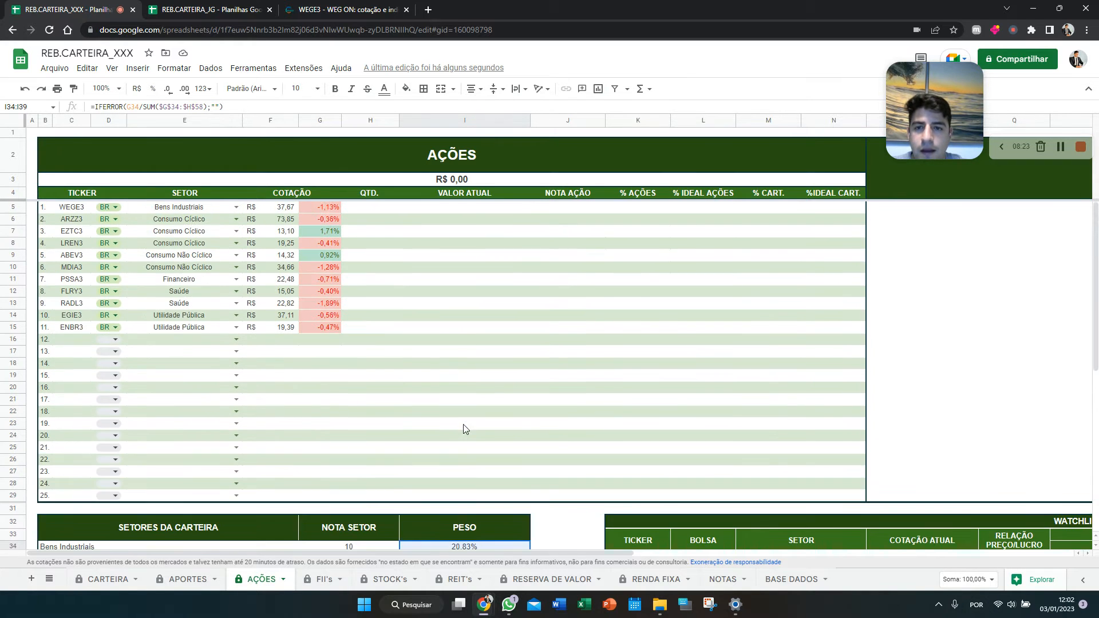
click(373, 209)
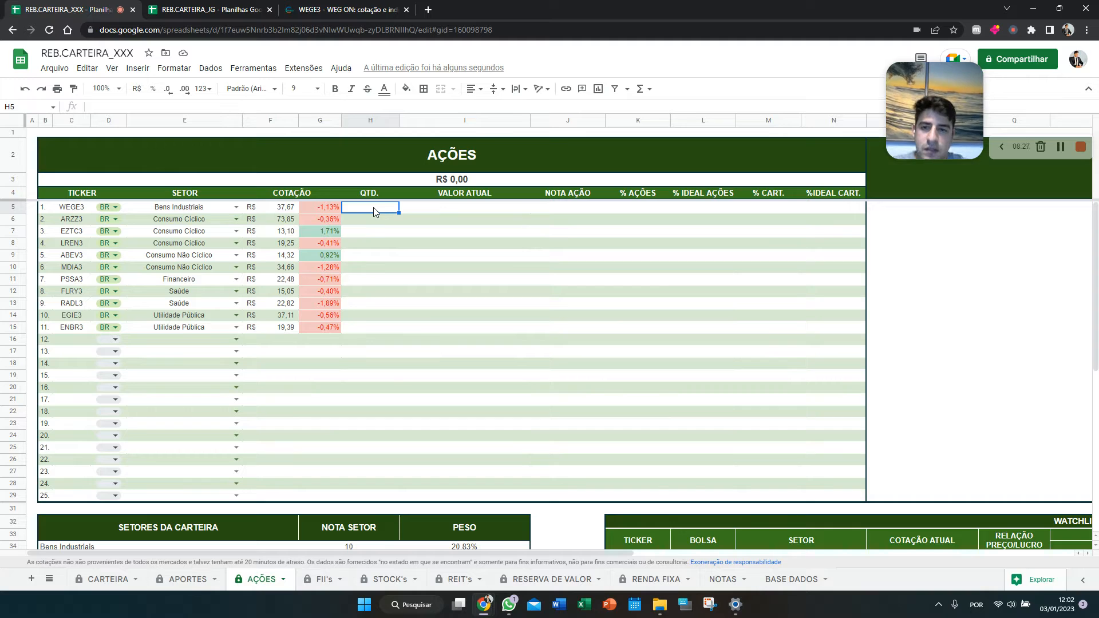
text(1)
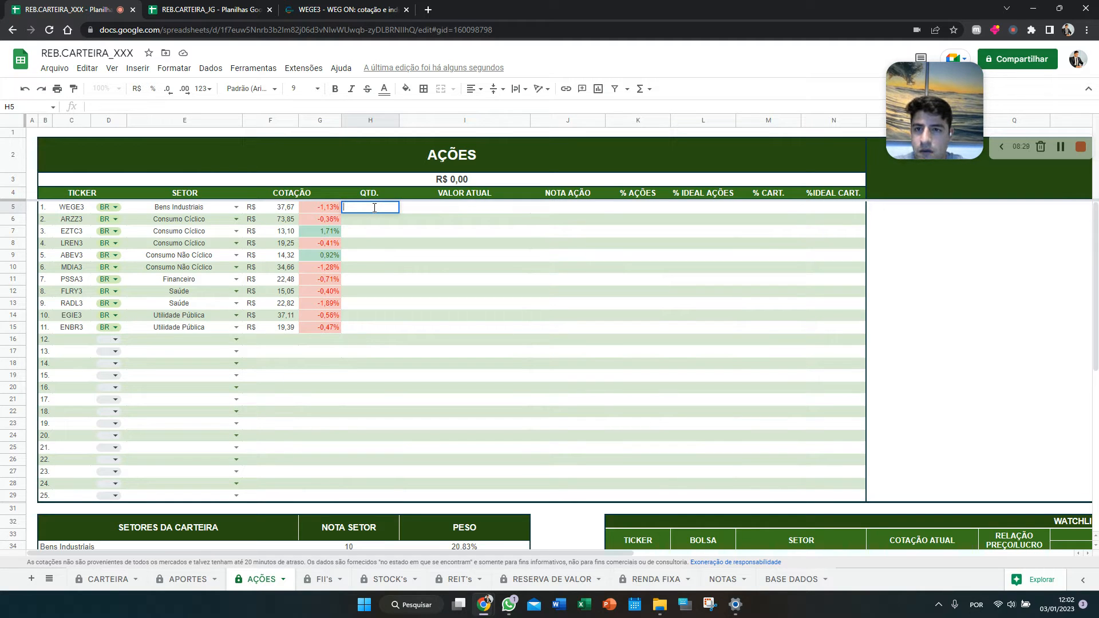
text(200)
key(Return)
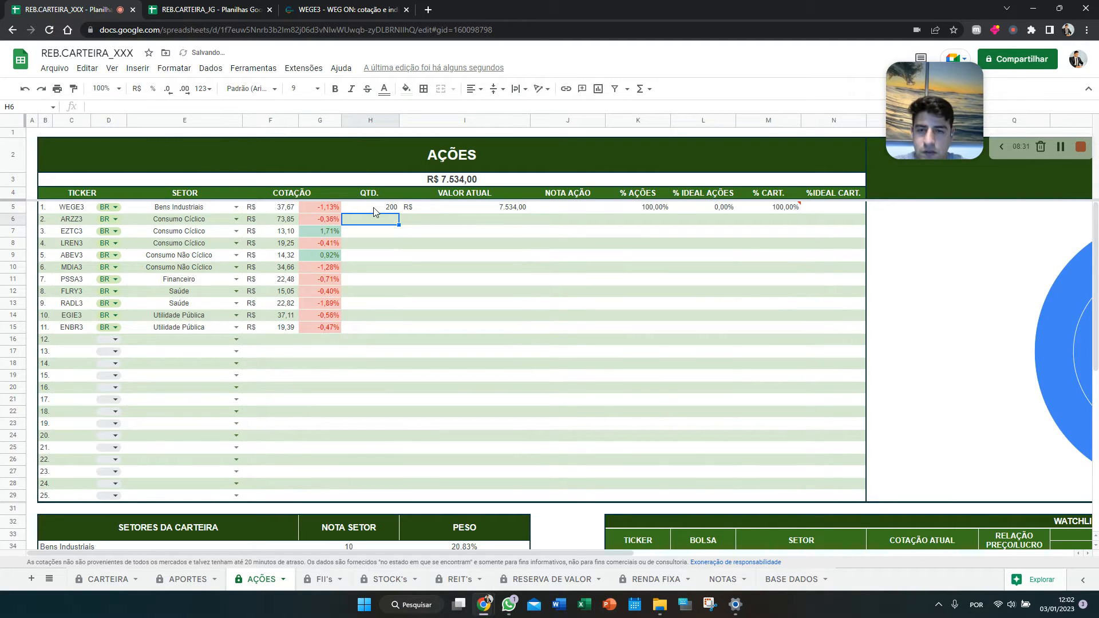
text(100)
key(Return)
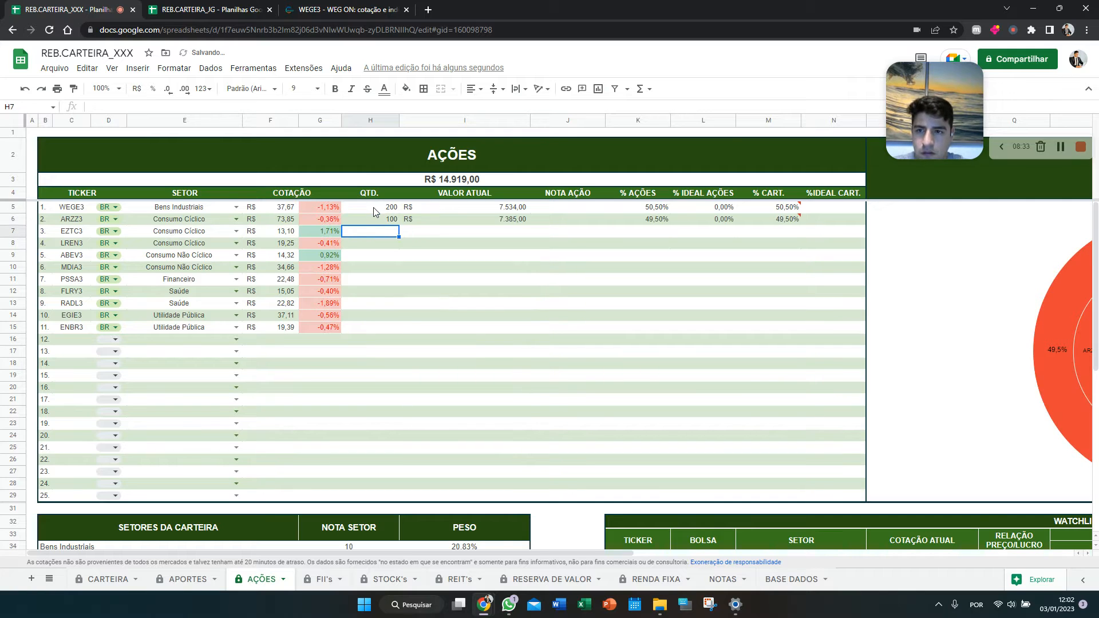
text(500)
key(Return)
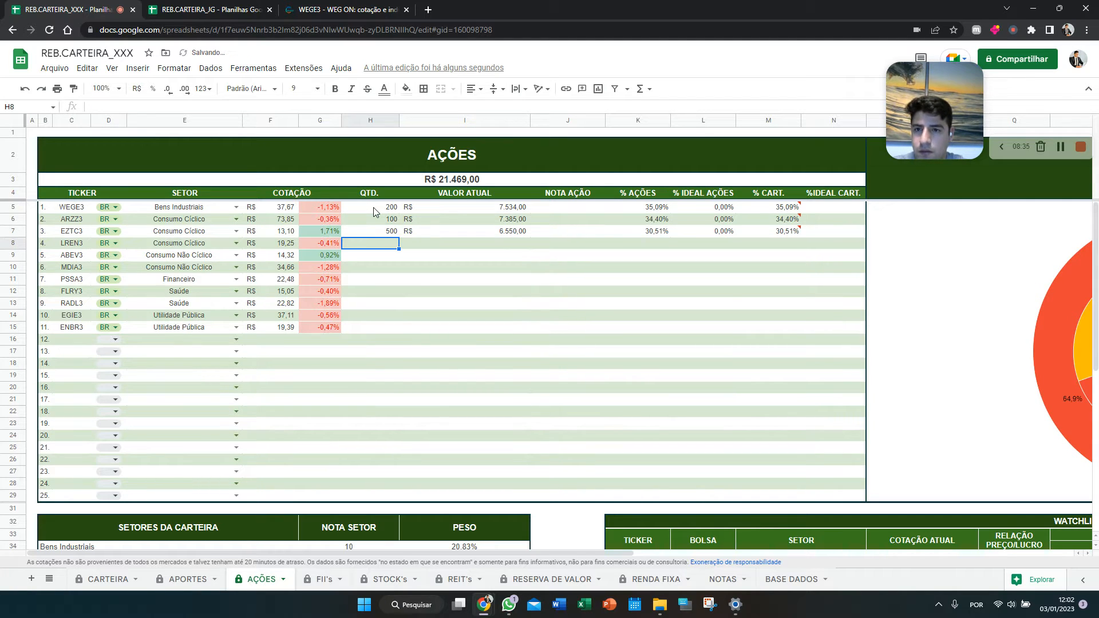
Enter the share quantities 200 for LREN3, 400 for ABEV3 and 200 for MDIA3
text(200)
key(Return)
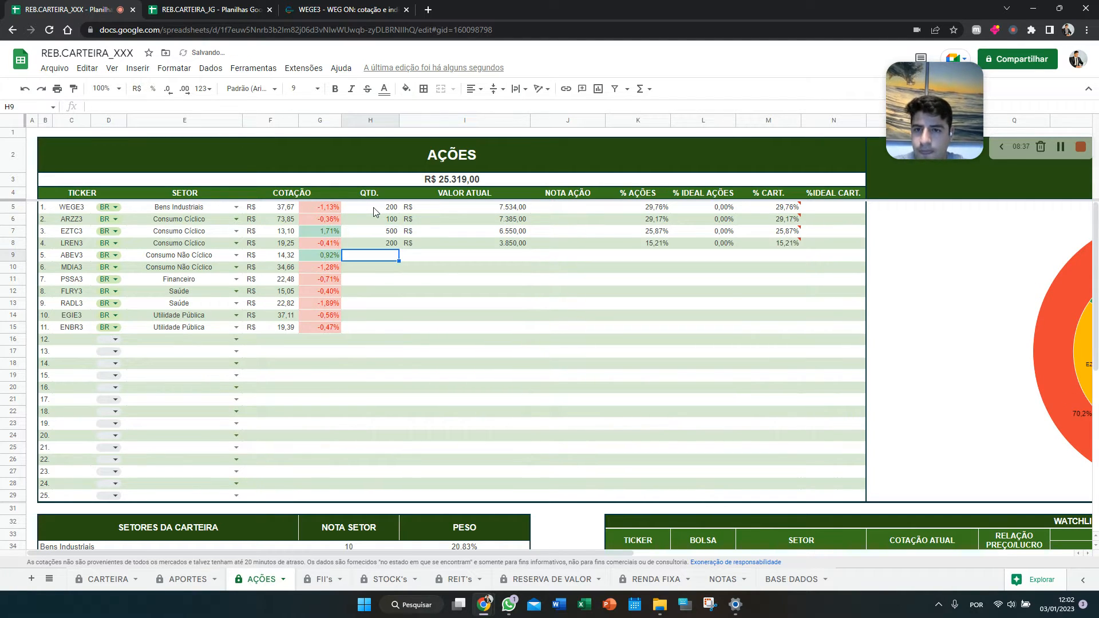
text(400)
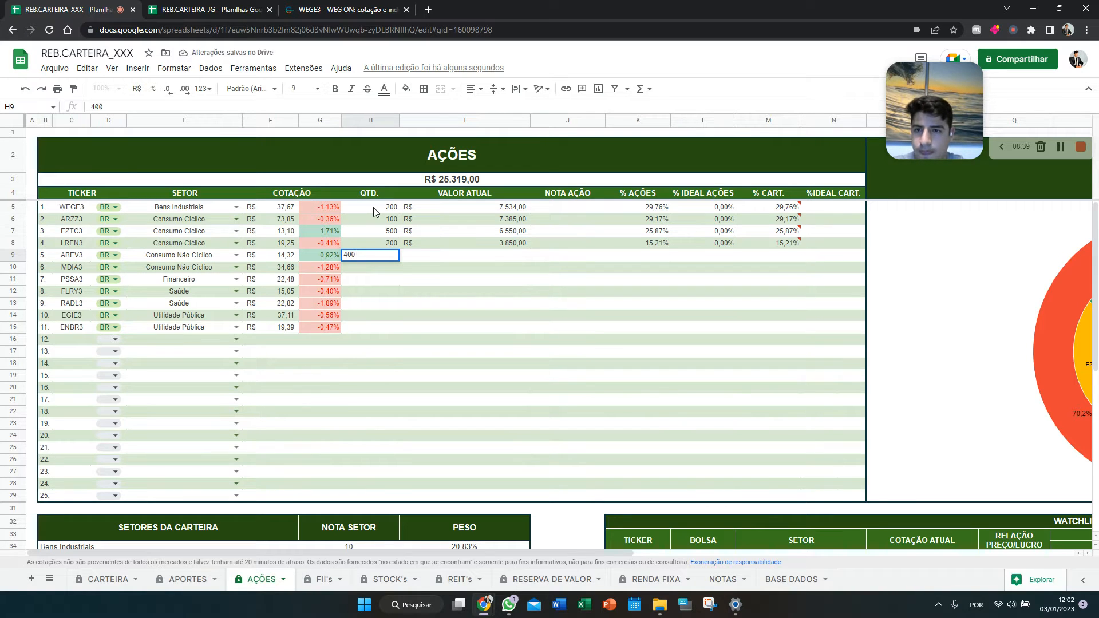
key(Return)
text(200)
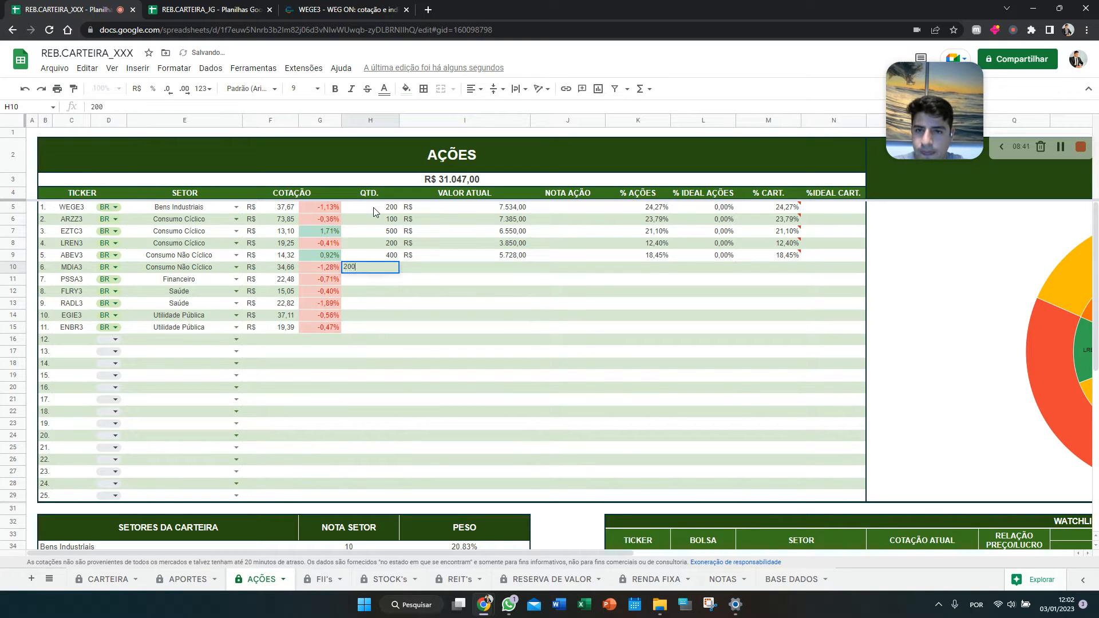
key(Return)
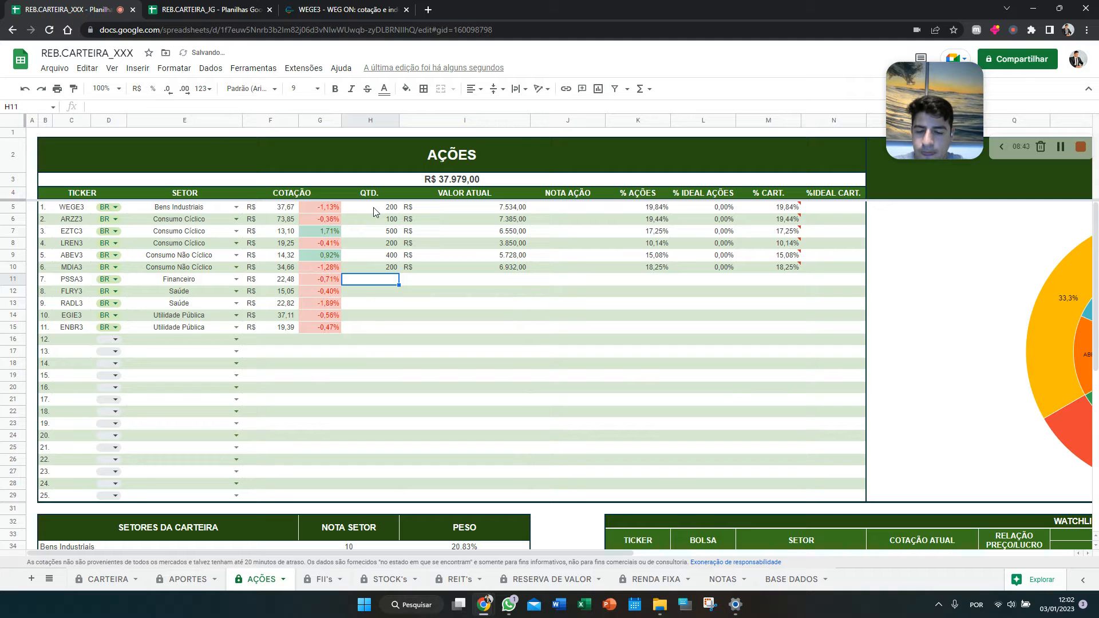
Enter the share quantities in QTD.: 400 for PSSA3, 300 for FLRY3 and 300 for RADL3
text(400)
key(Return)
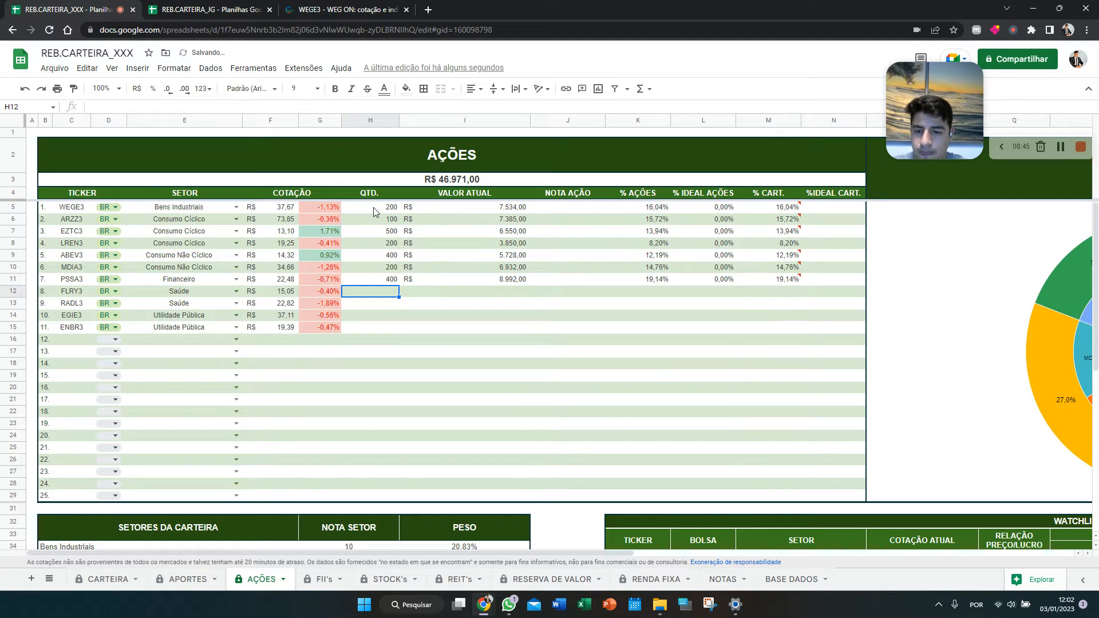
text(300)
key(Return)
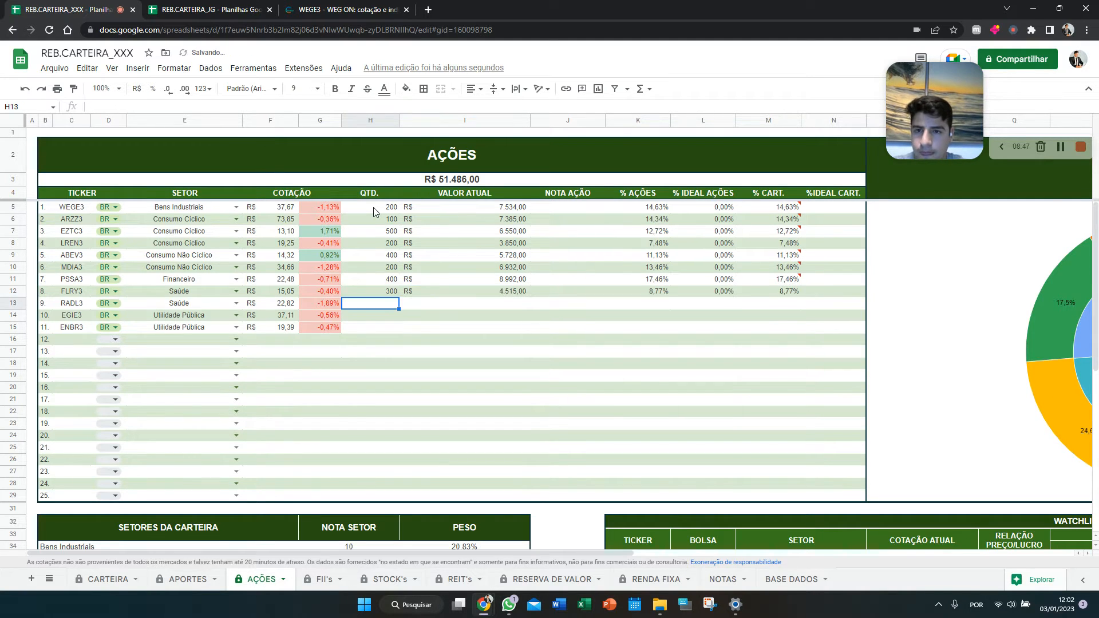
text(300)
key(Return)
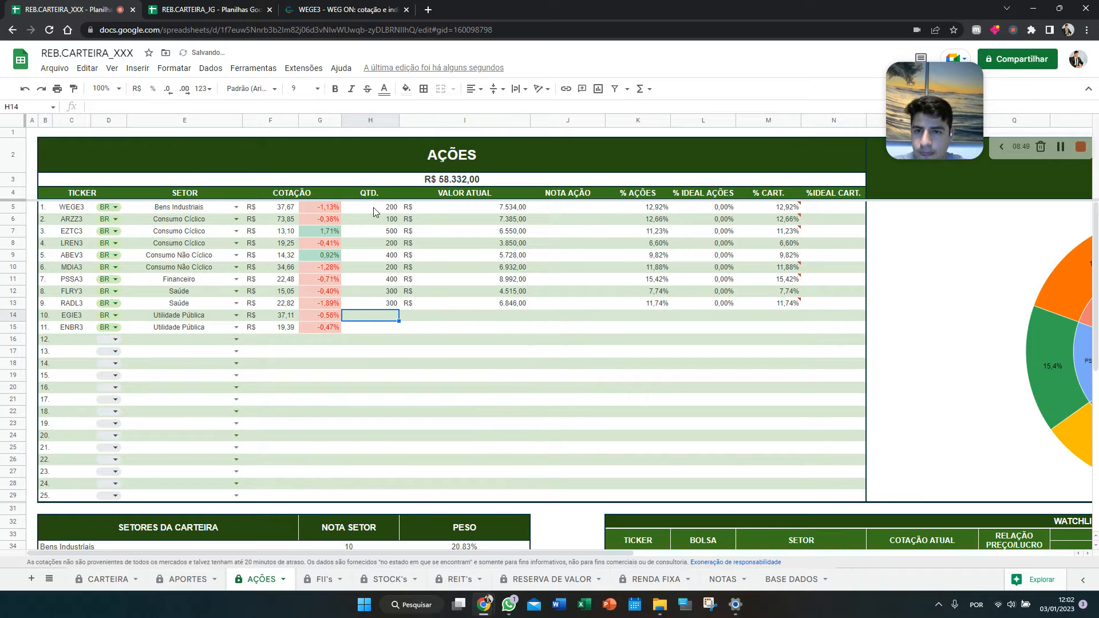
Enter the share quantities 600 for EGIE3 and 400 for ENBR3
text(600)
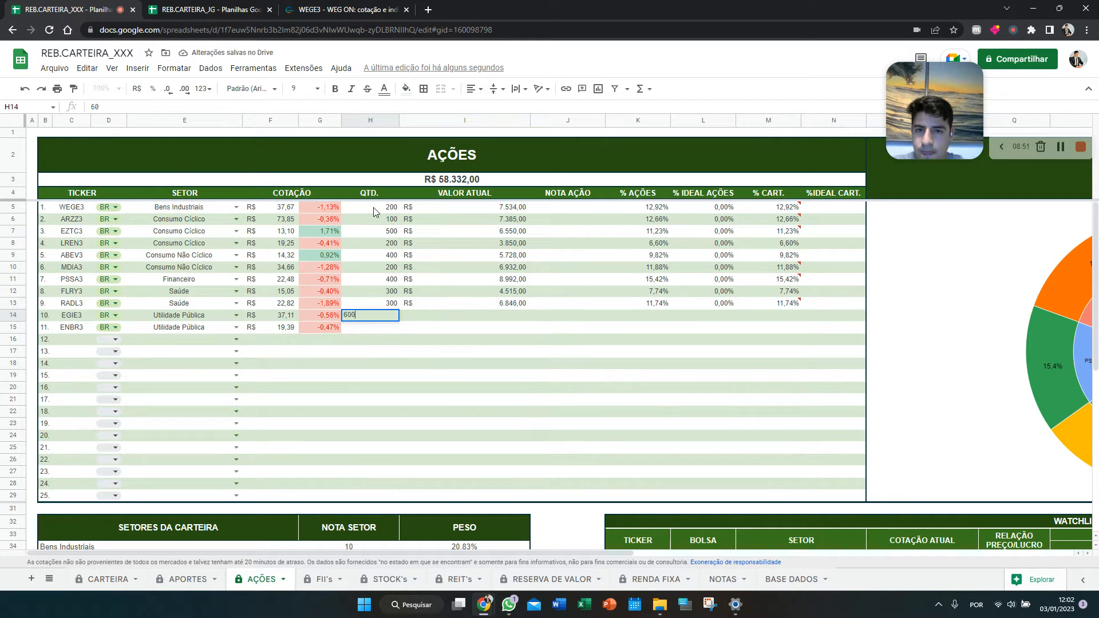
key(Return)
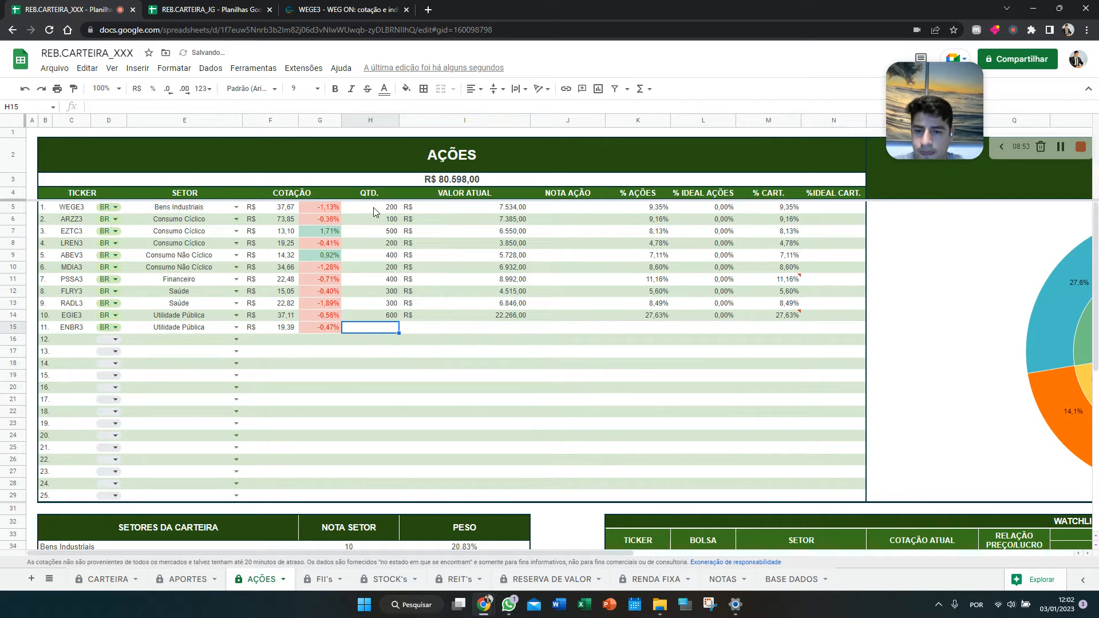
text(400)
key(Return)
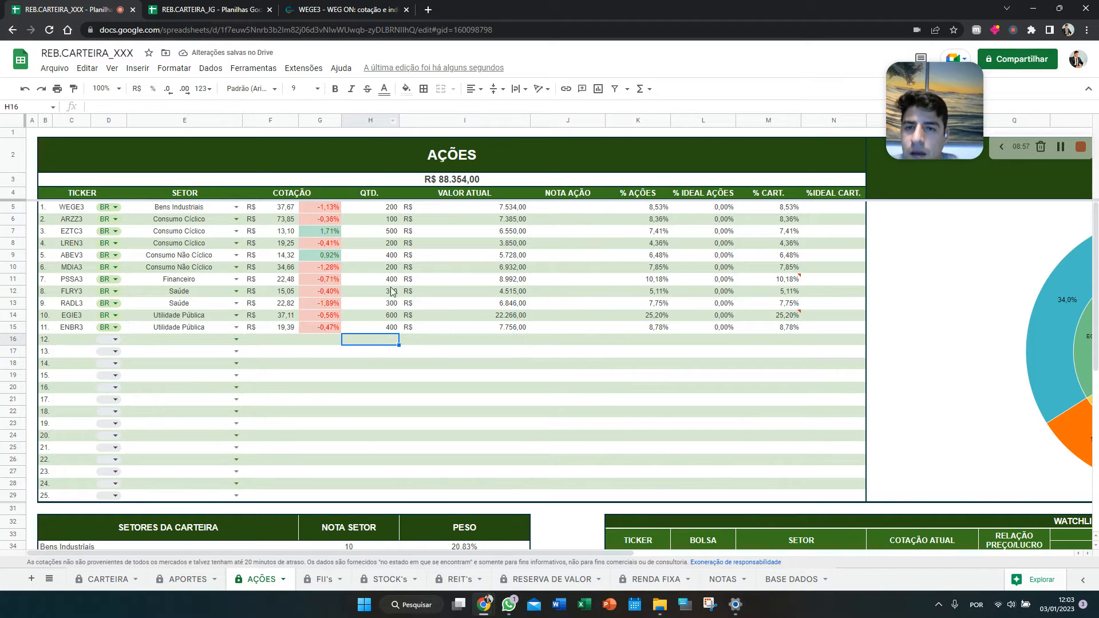
Look at the stock scoring attributes on the NOTAS sheet, and return to the AÇÕES sheet
click(579, 210)
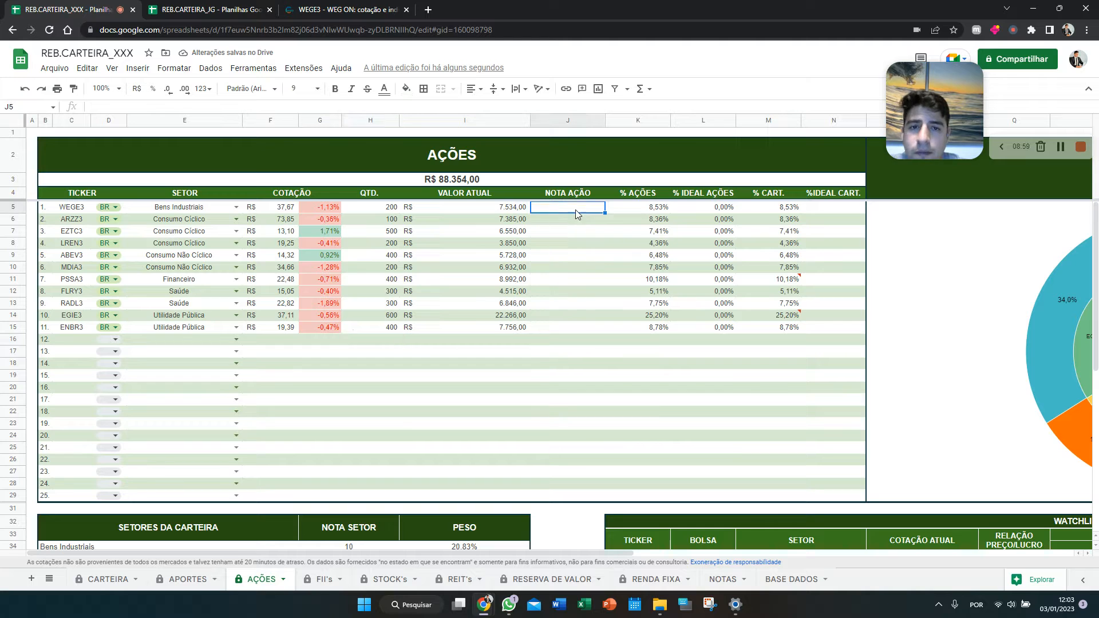
click(723, 580)
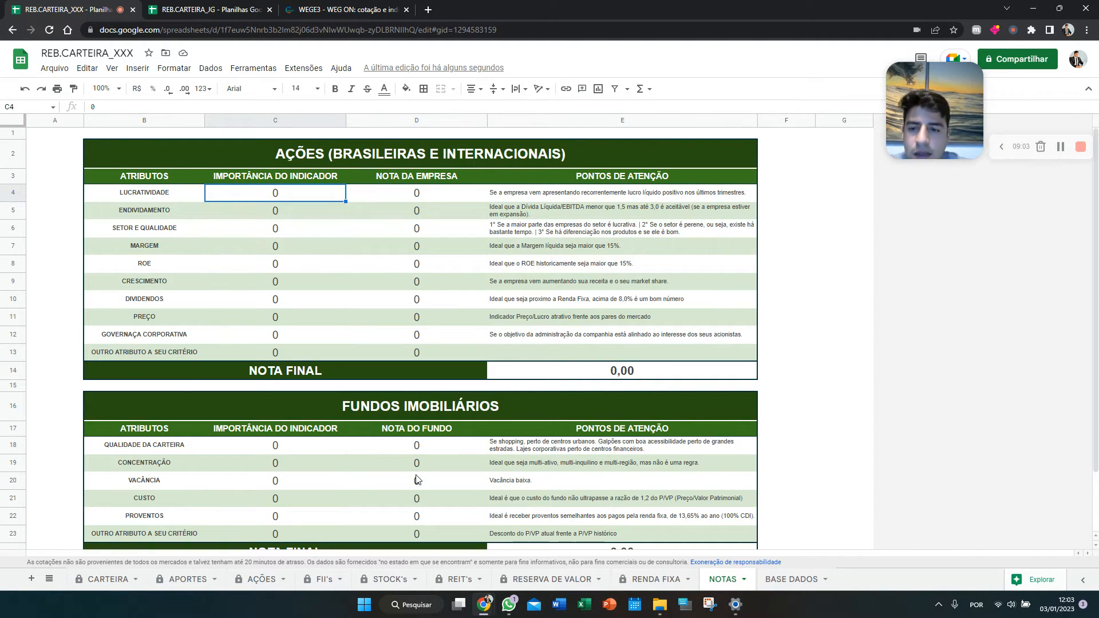
click(183, 579)
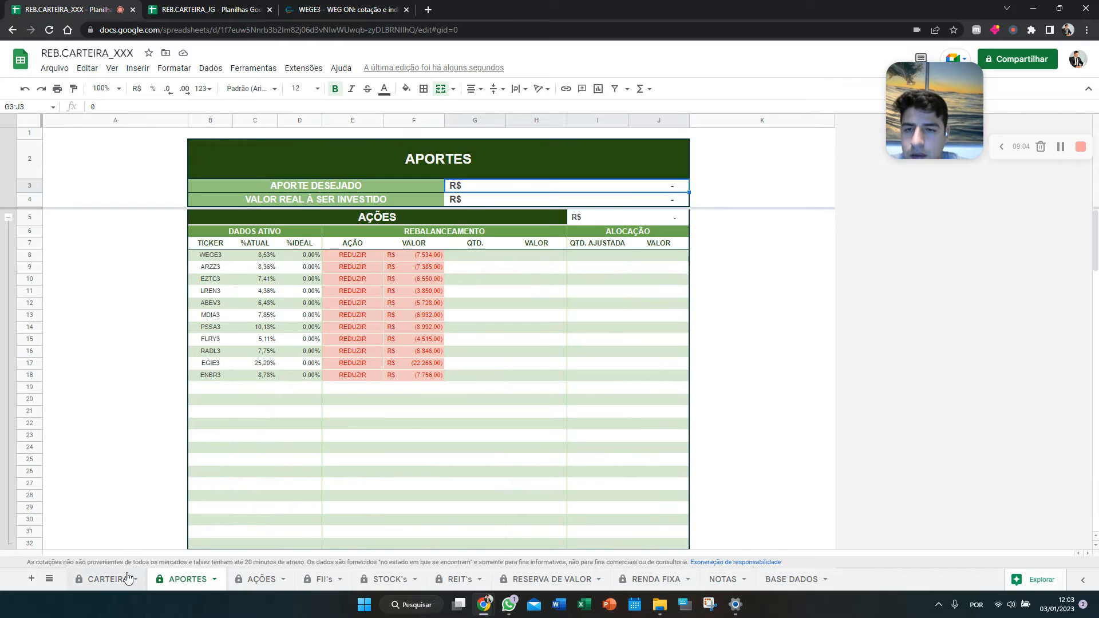
click(246, 580)
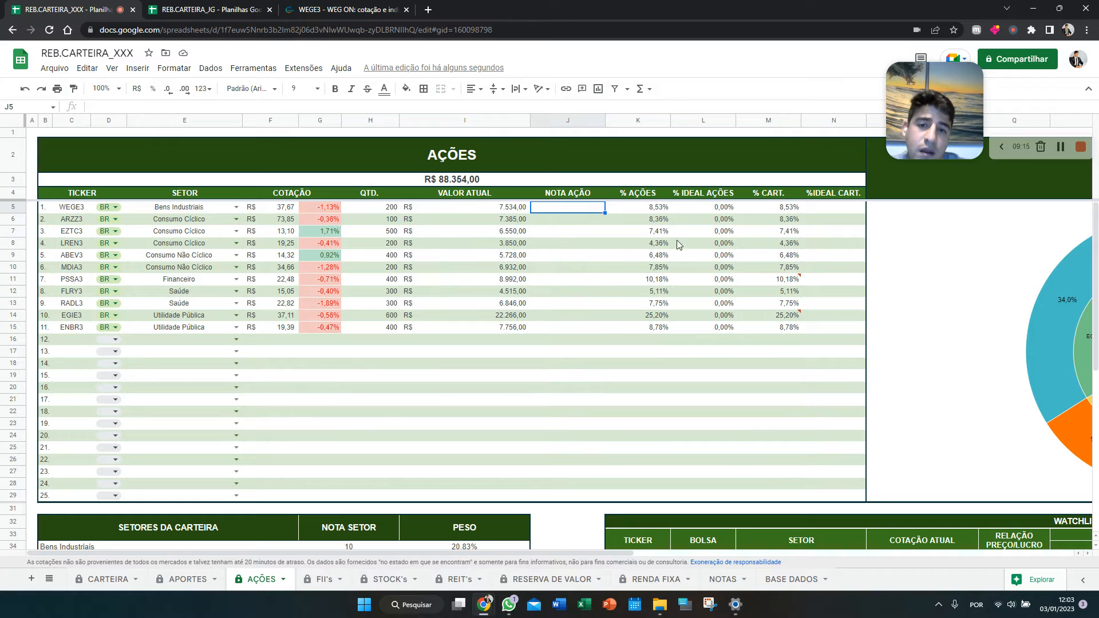
Enter the stock scores in NOTA AÇÃO: 10 for WEGE3, 6 for ARZZ3 and 4 for EZTC3
click(572, 211)
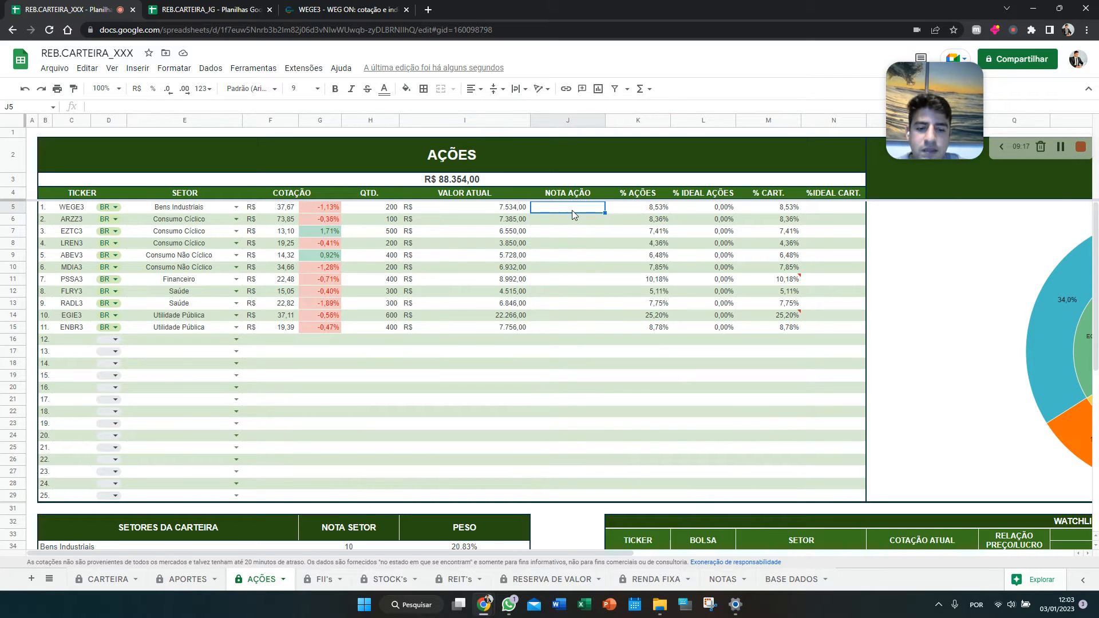
text(10)
key(Return)
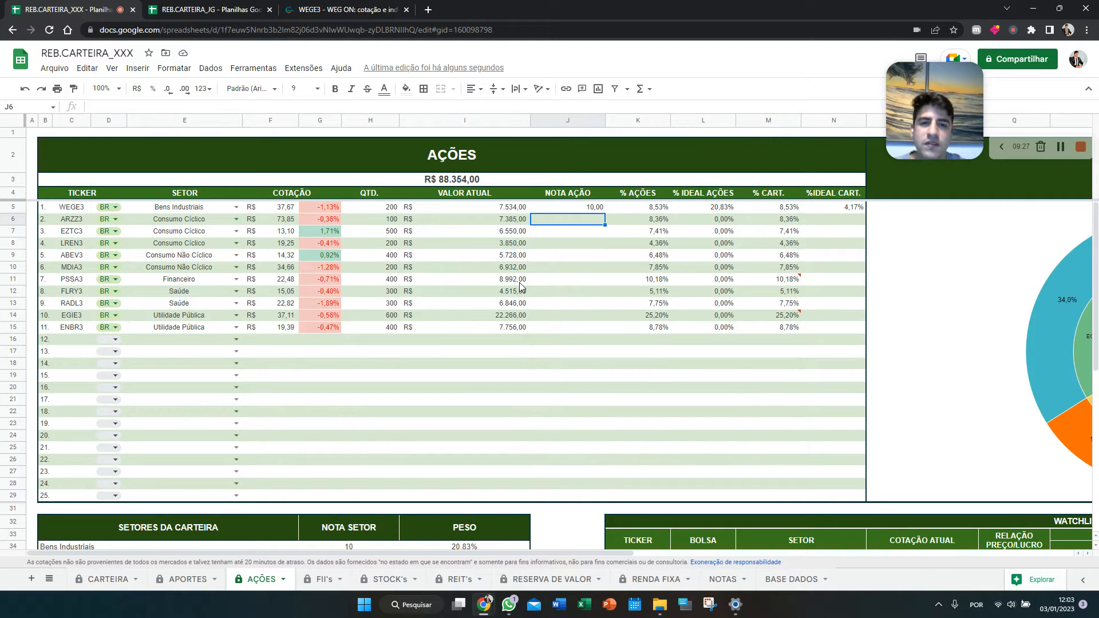
text(6)
key(Return)
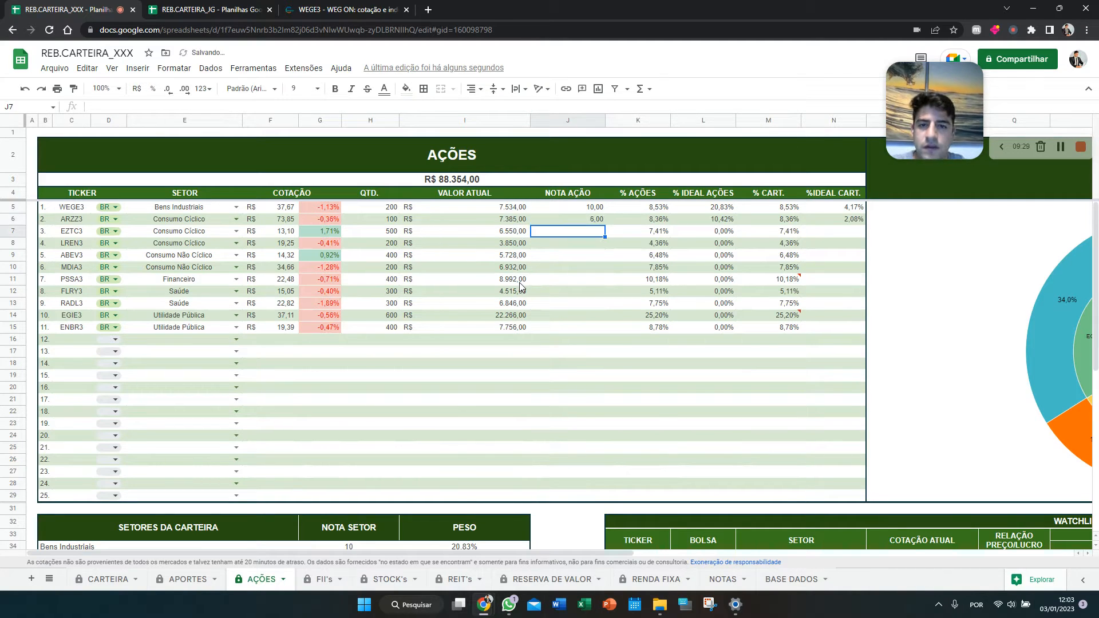
text(4)
key(Return)
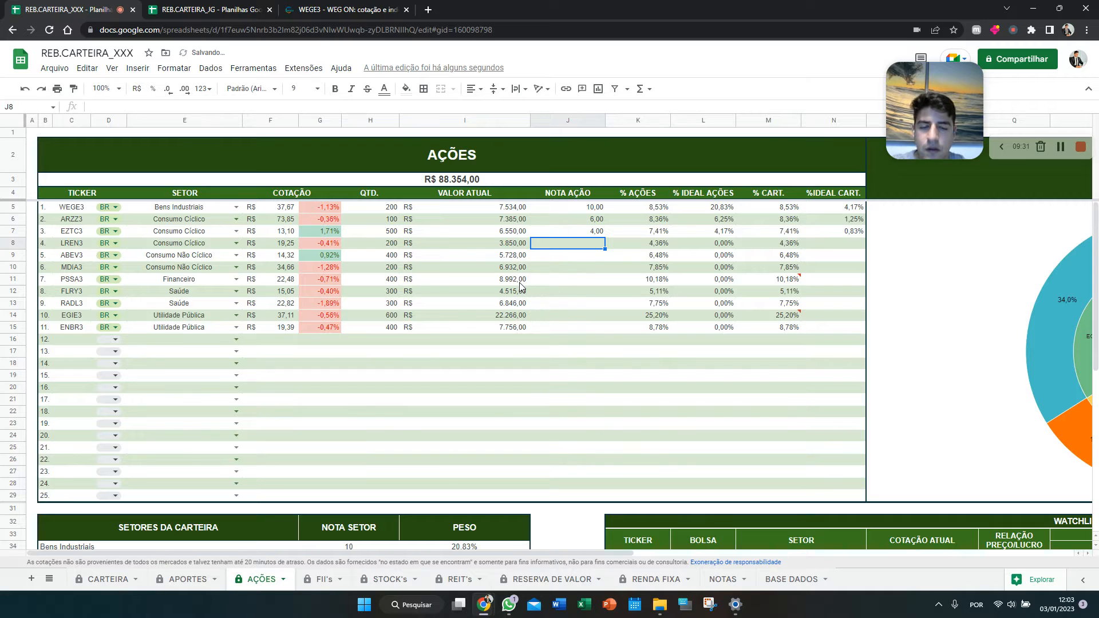
Score LREN3 7, ABEV3 8 and MDIA3 7 in NOTA AÇÃO
text(7)
key(Return)
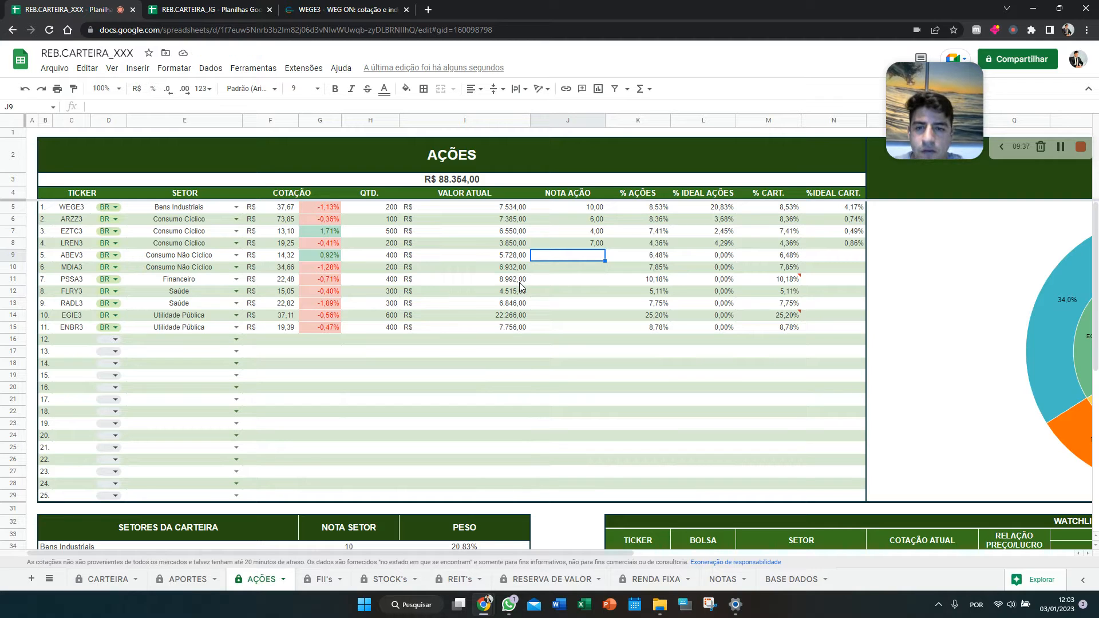
text(8)
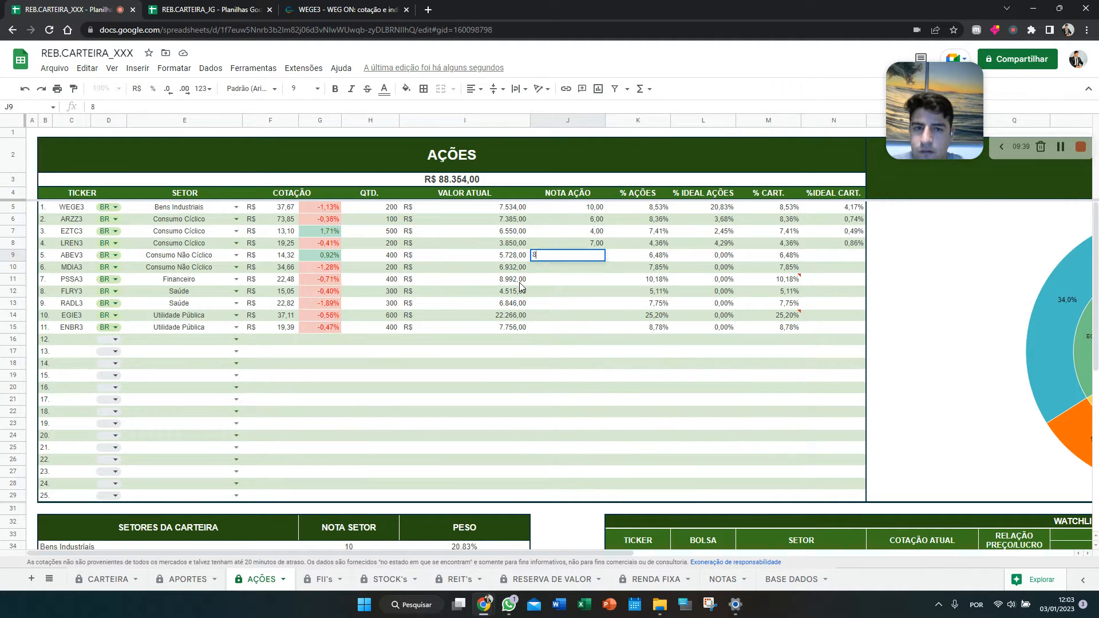
key(Return)
text(7)
key(Return)
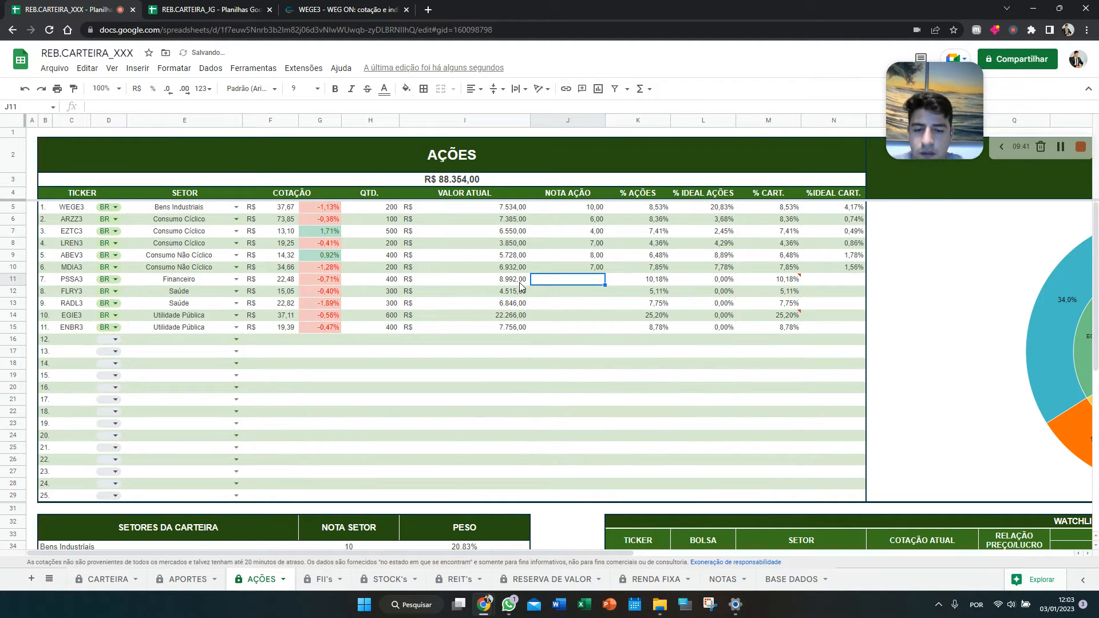
Score PSSA3 10, FLRY3 8 and RADL3 6 in NOTA AÇÃO
text(10)
key(Return)
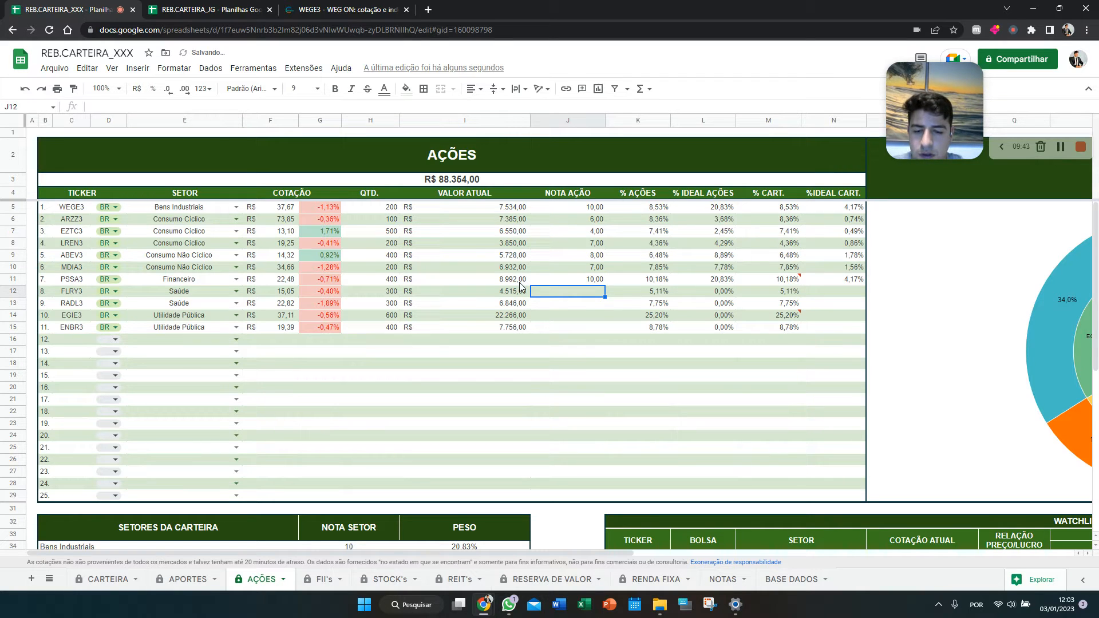
text(8)
key(Return)
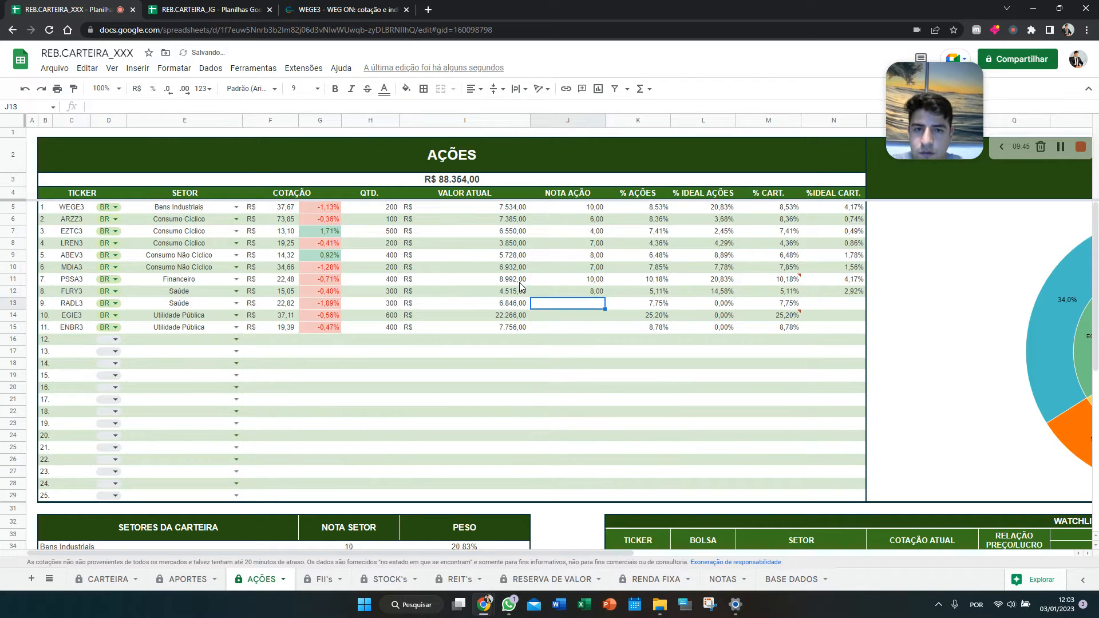
text(6)
key(Return)
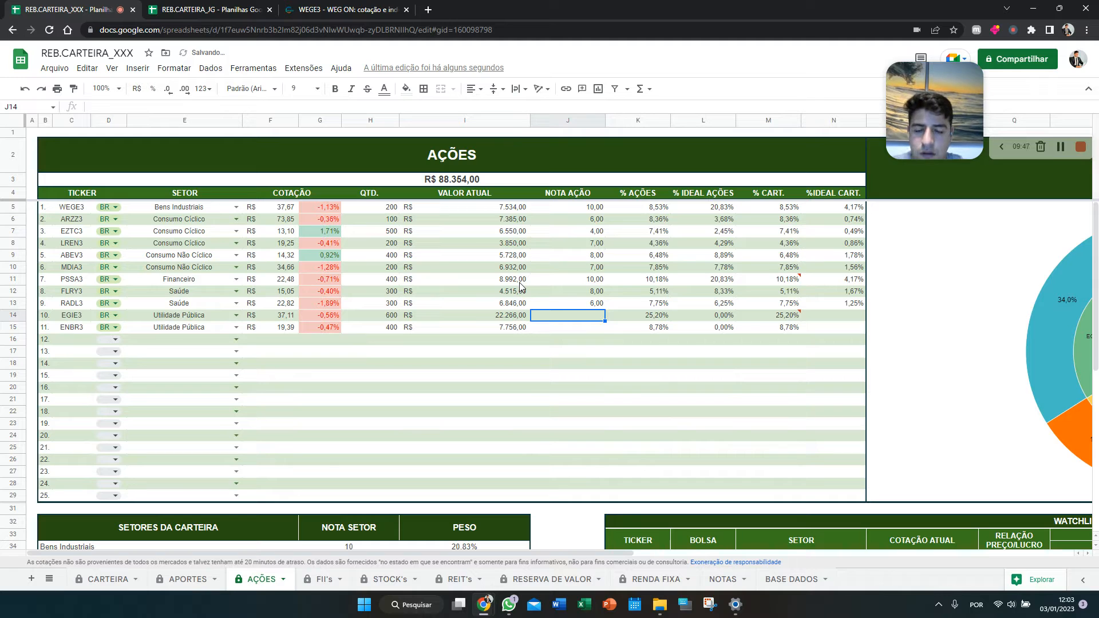
Score EGIE3 10 and ENBR3 8 in NOTA AÇÃO, and review the current and ideal percentage columns
text(10)
key(Return)
text(8)
key(Return)
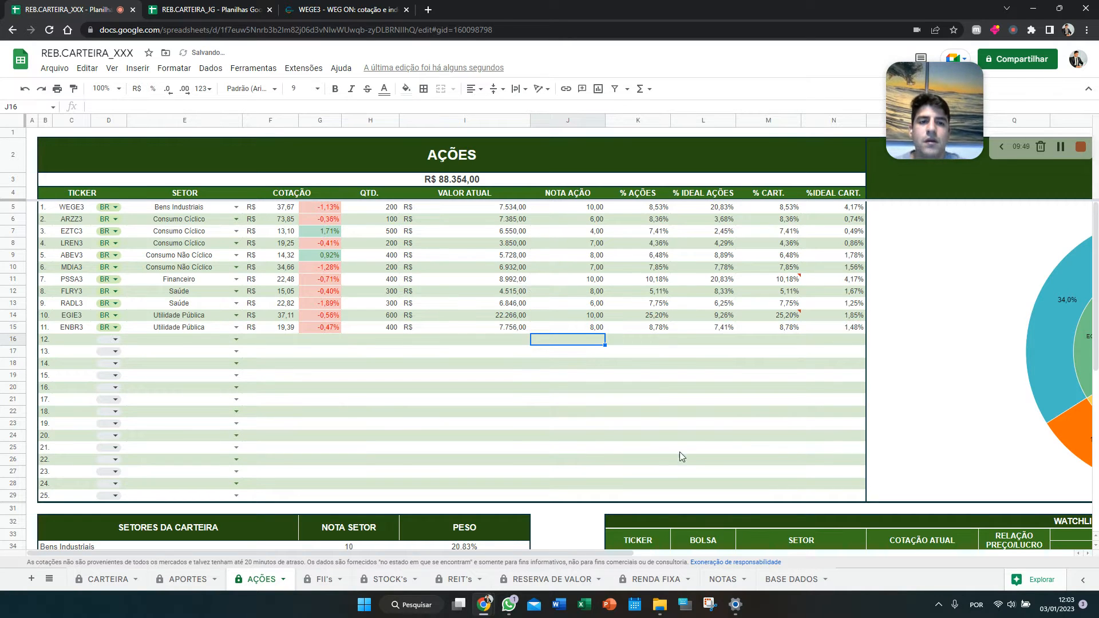
scroll(699, 373, down, 2)
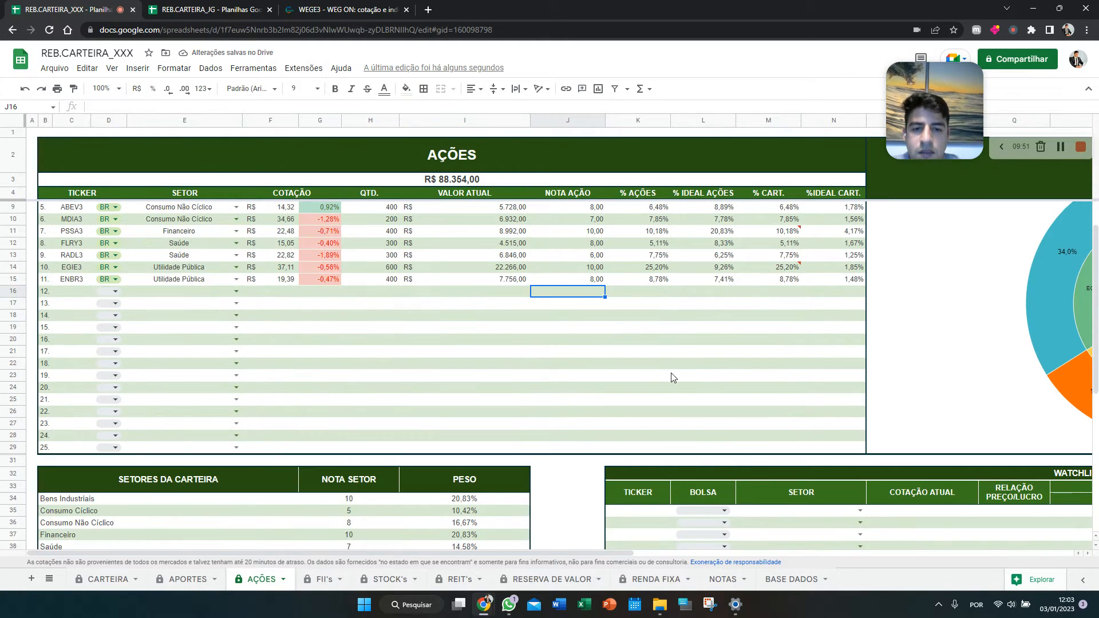
scroll(667, 376, up, 2)
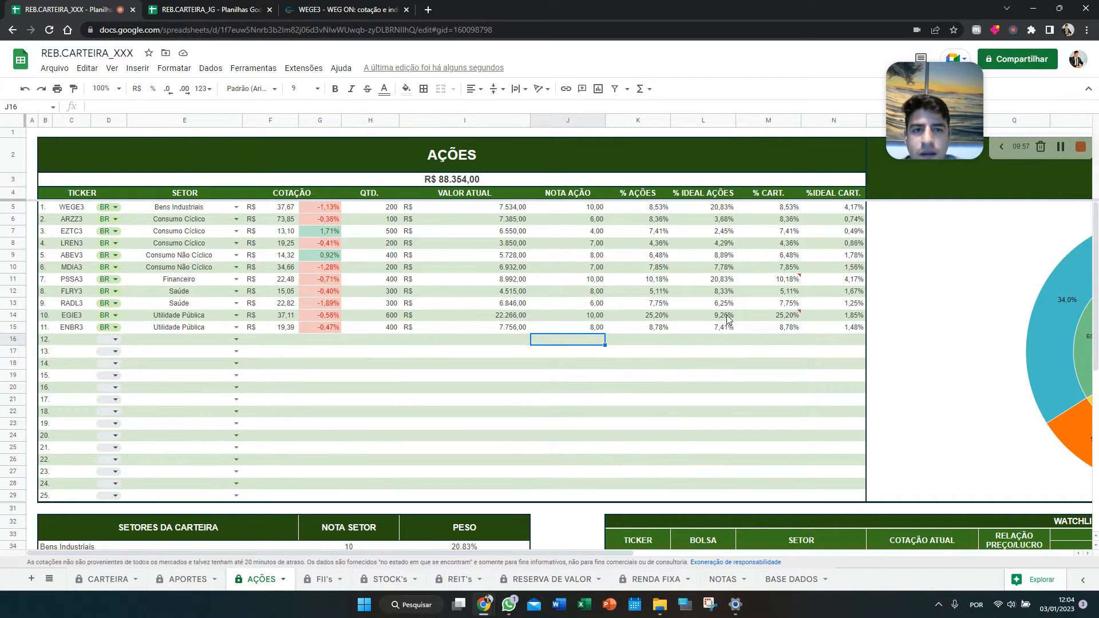
mouse_move(800, 281)
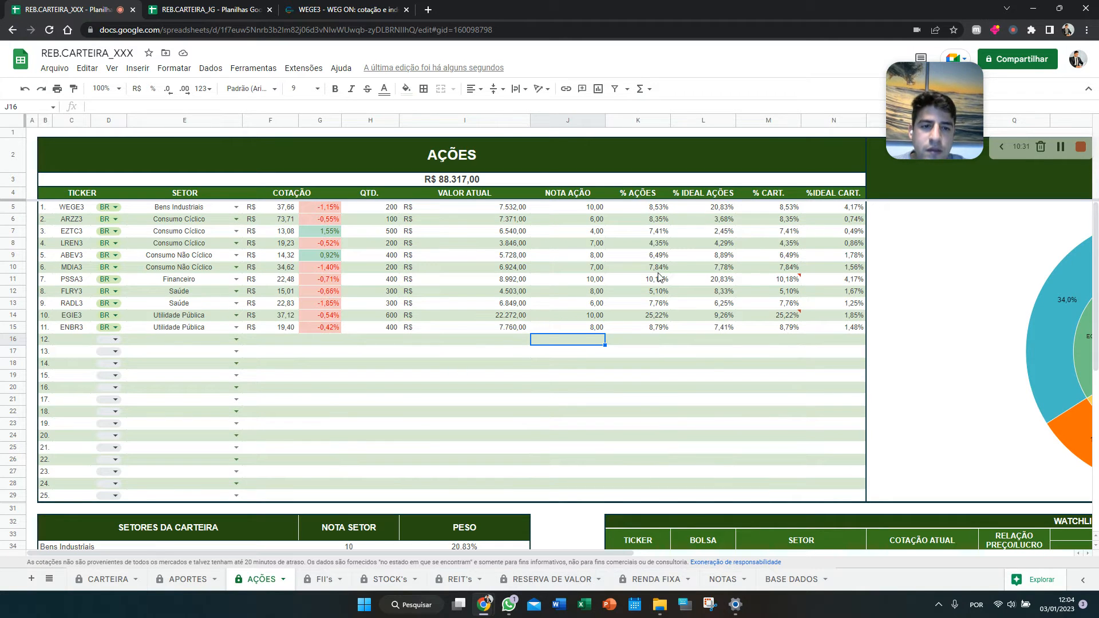
Add ITUB3 as the first WATCHLIST ticker on the AÇÕES sheet, with BR as its BOLSA
scroll(833, 370, down, 1)
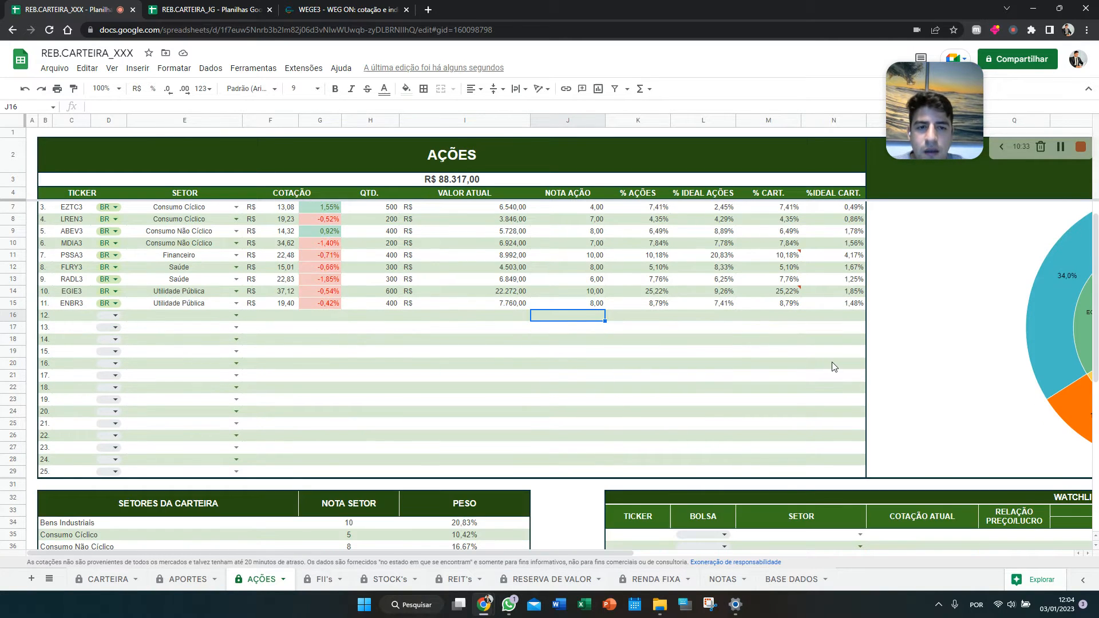
scroll(793, 358, down, 3)
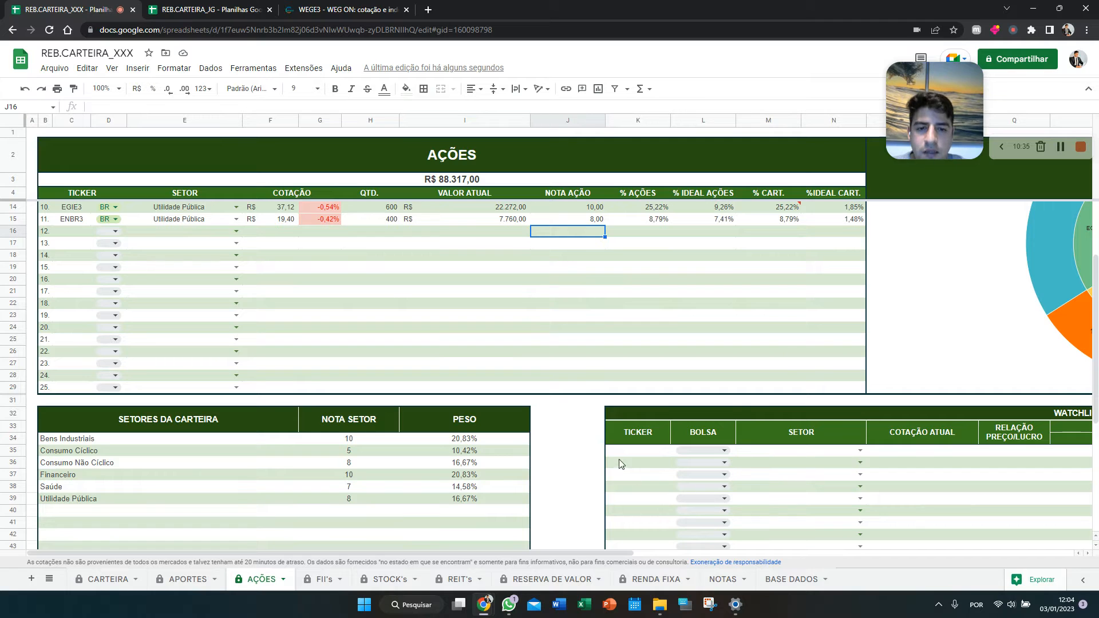
click(636, 455)
scroll(637, 455, down, 1)
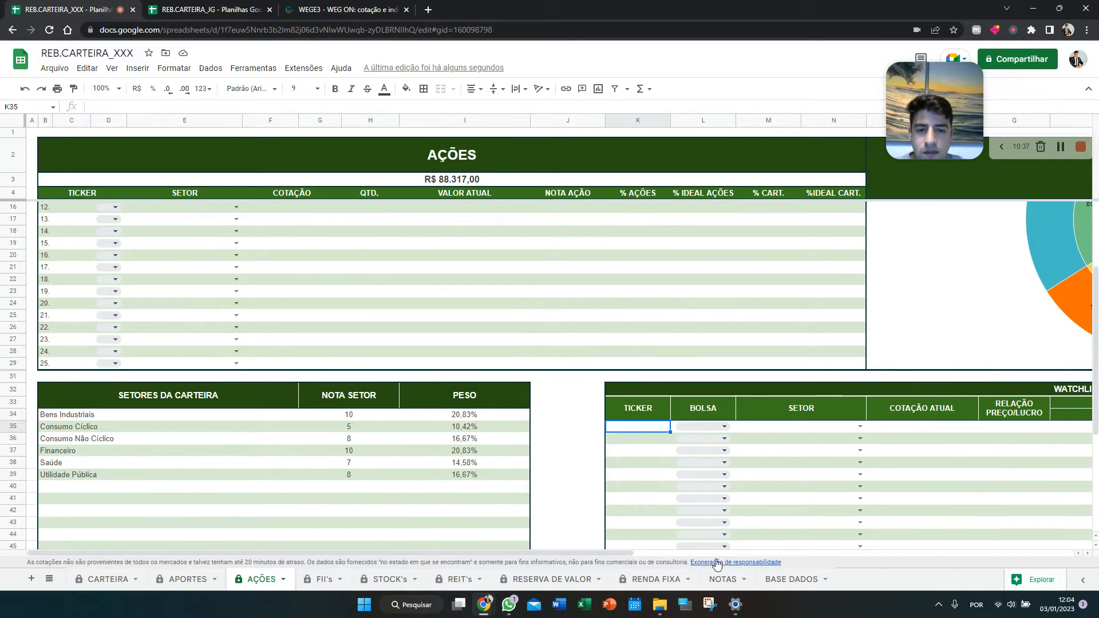
drag(622, 554, 802, 553)
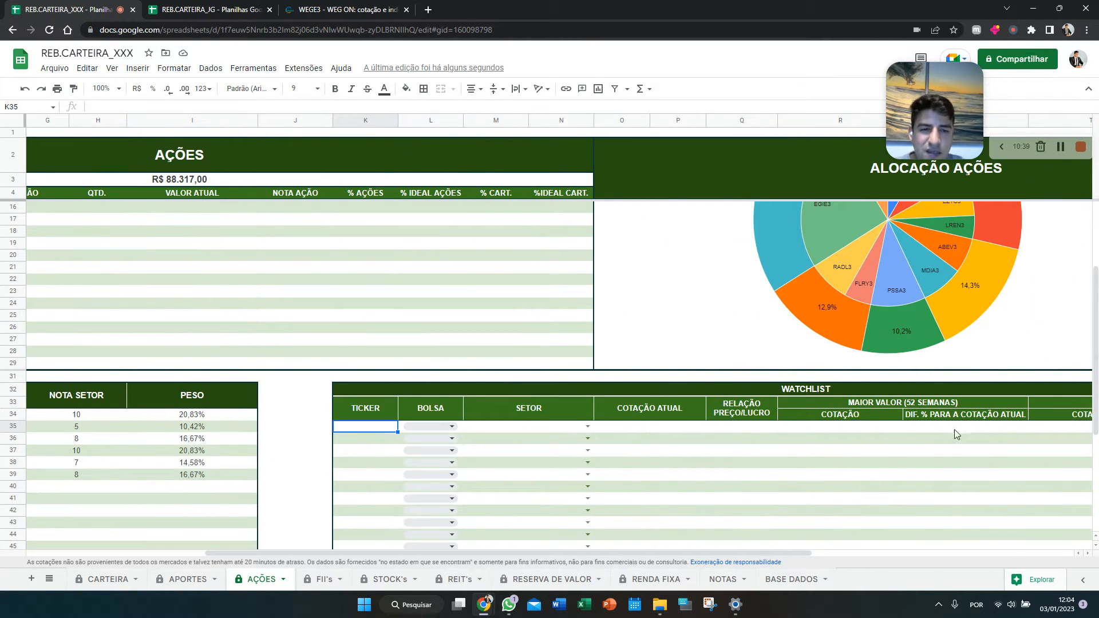
scroll(944, 445, down, 1)
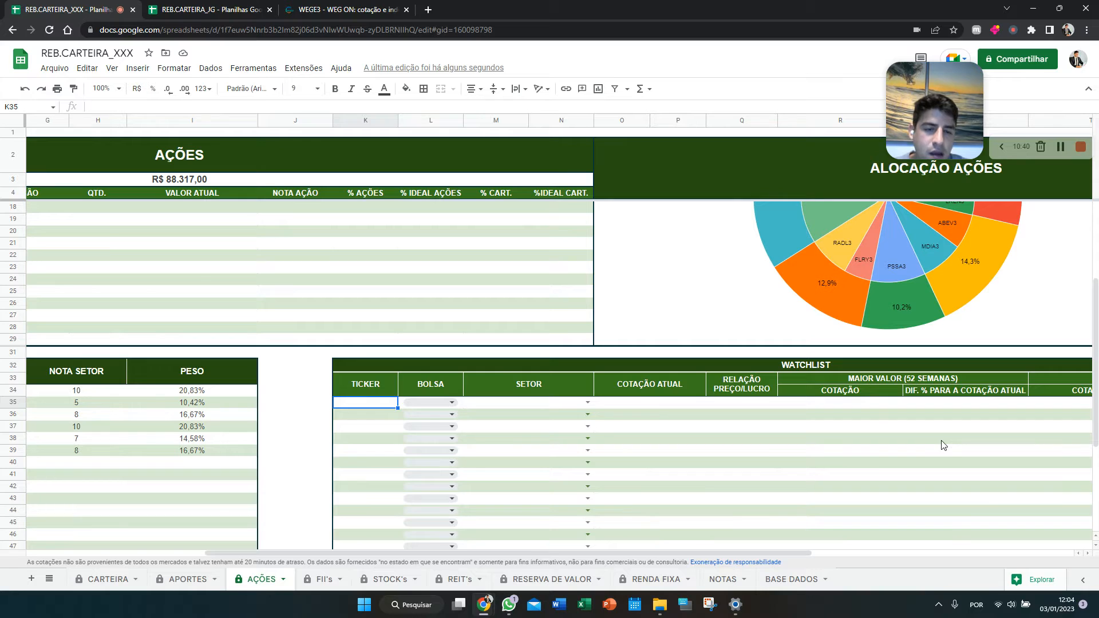
double_click(360, 405)
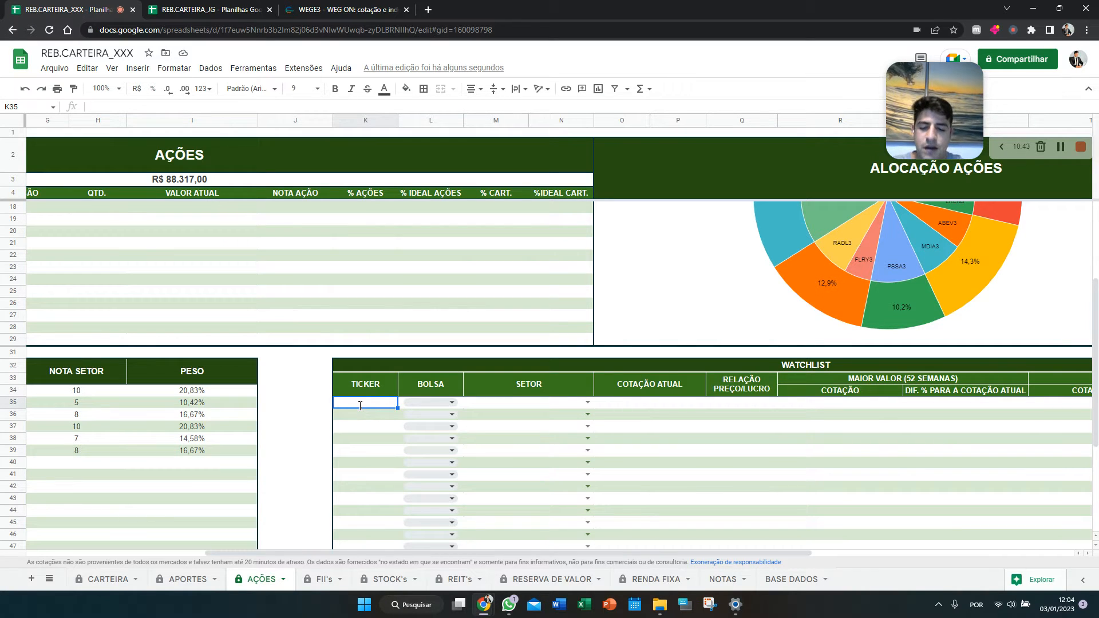
text(ITUB3)
key(Tab)
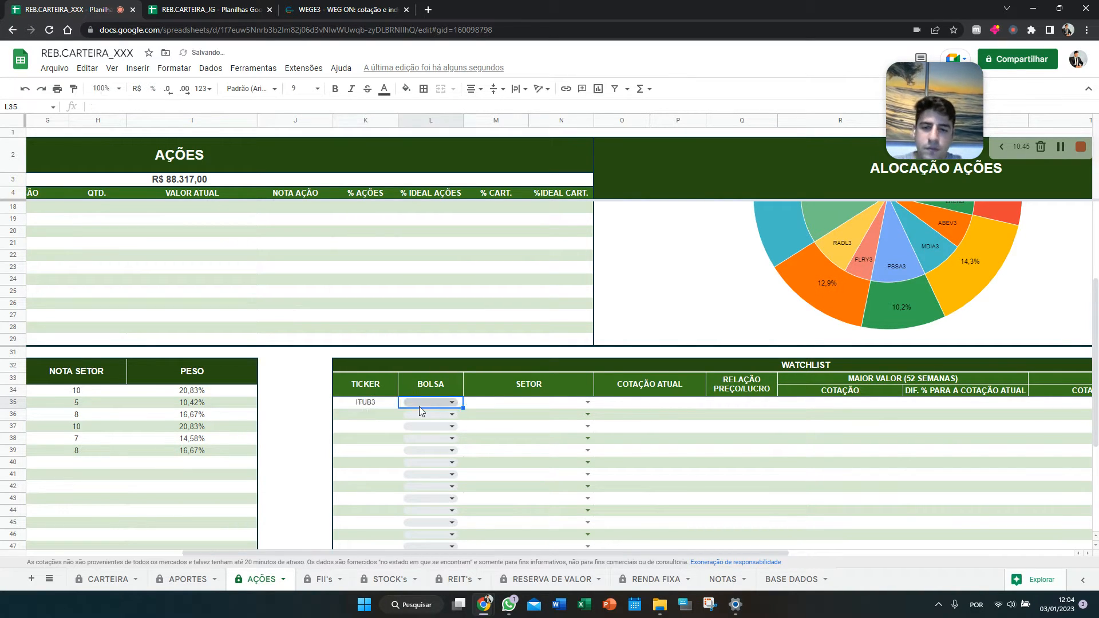
click(452, 403)
click(443, 418)
Add XP to the WATCHLIST with US as its BOLSA, and set ITUB3's SETOR to Financeiro
click(386, 418)
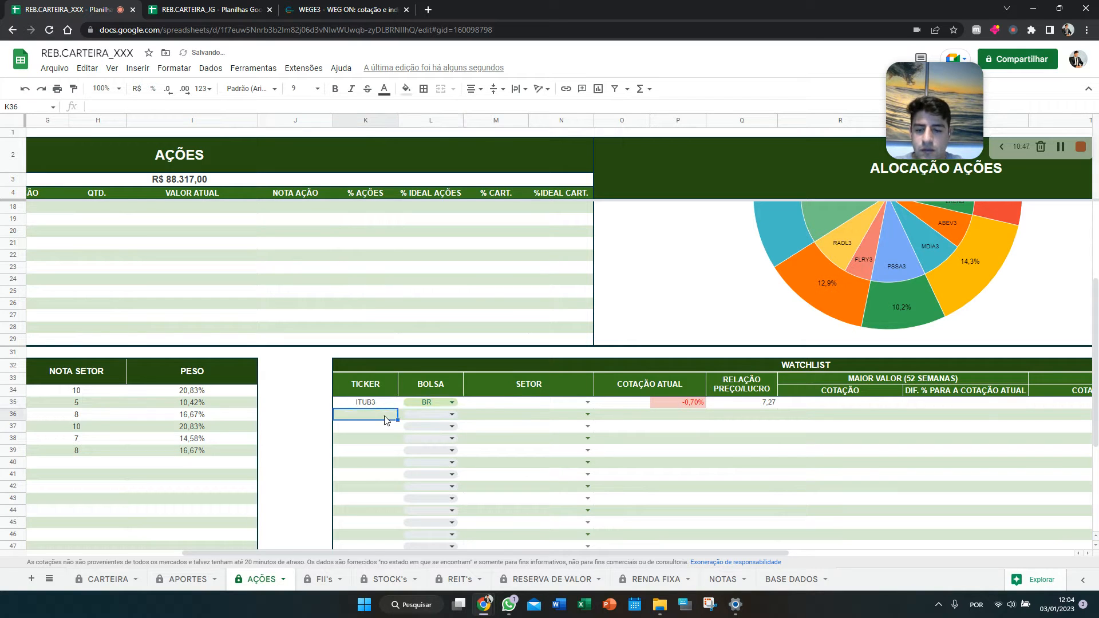
text(XP)
key(Tab)
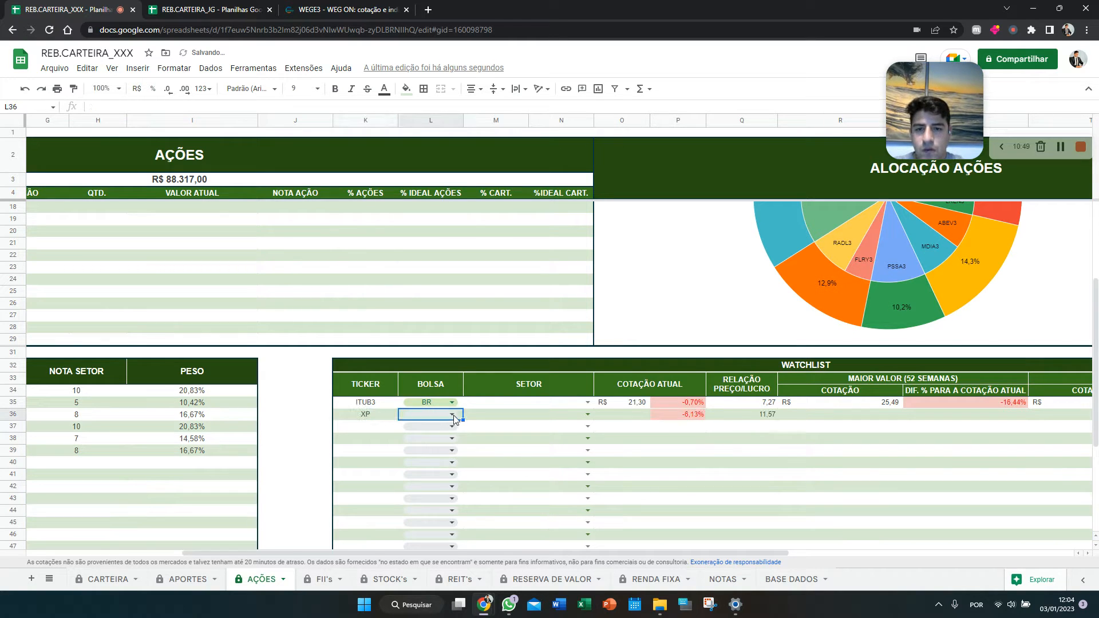
click(452, 414)
click(438, 450)
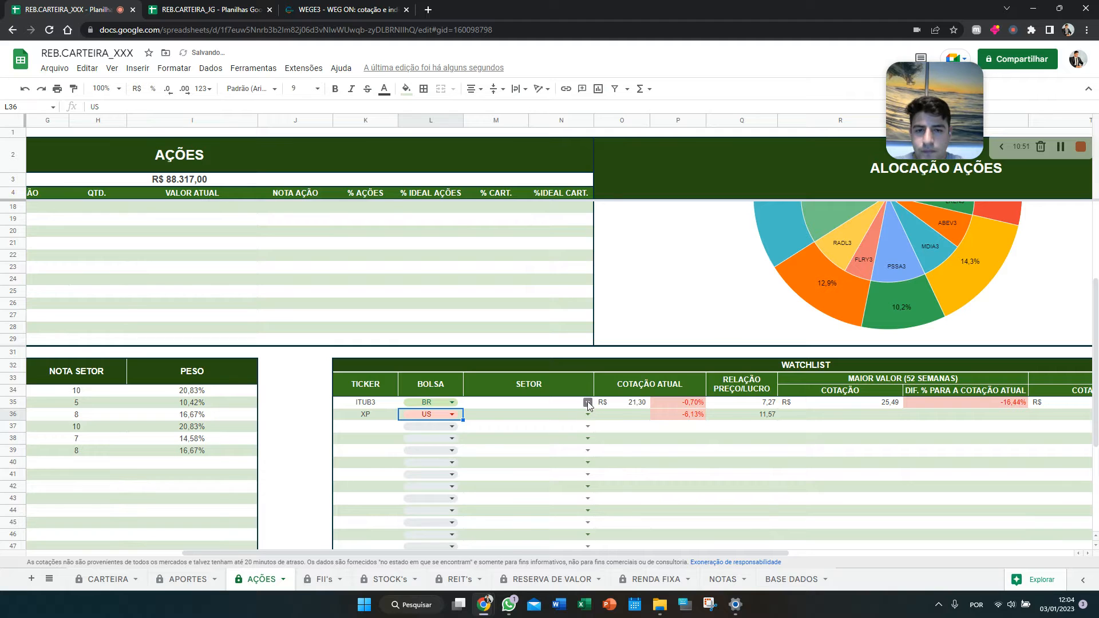
click(588, 402)
click(504, 496)
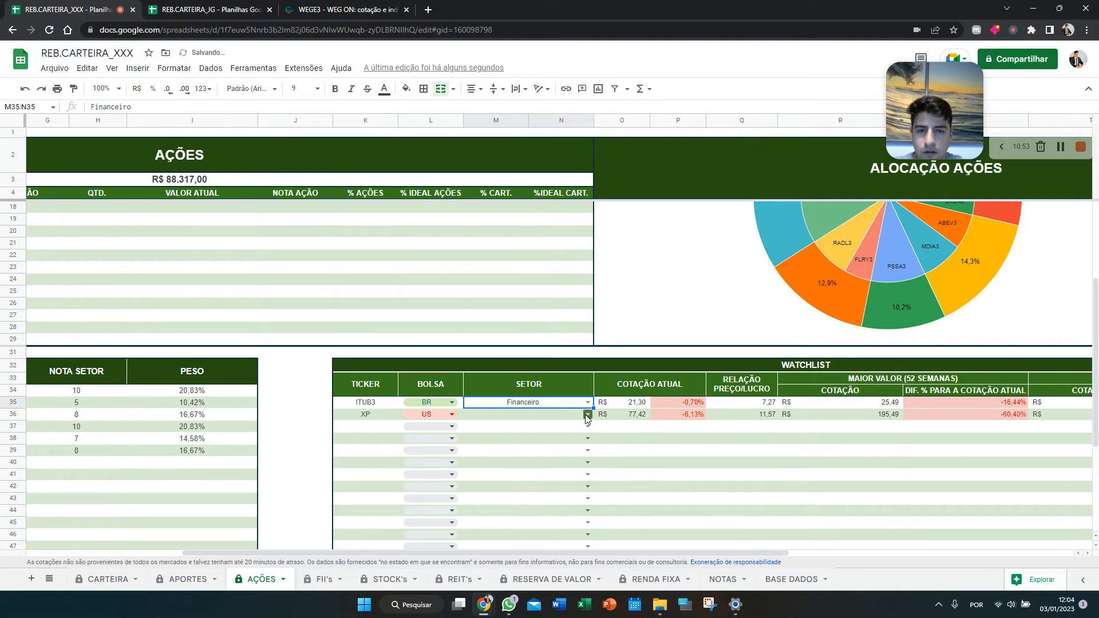
Set XP's SETOR to Financeiro in the WATCHLIST
click(589, 415)
click(508, 501)
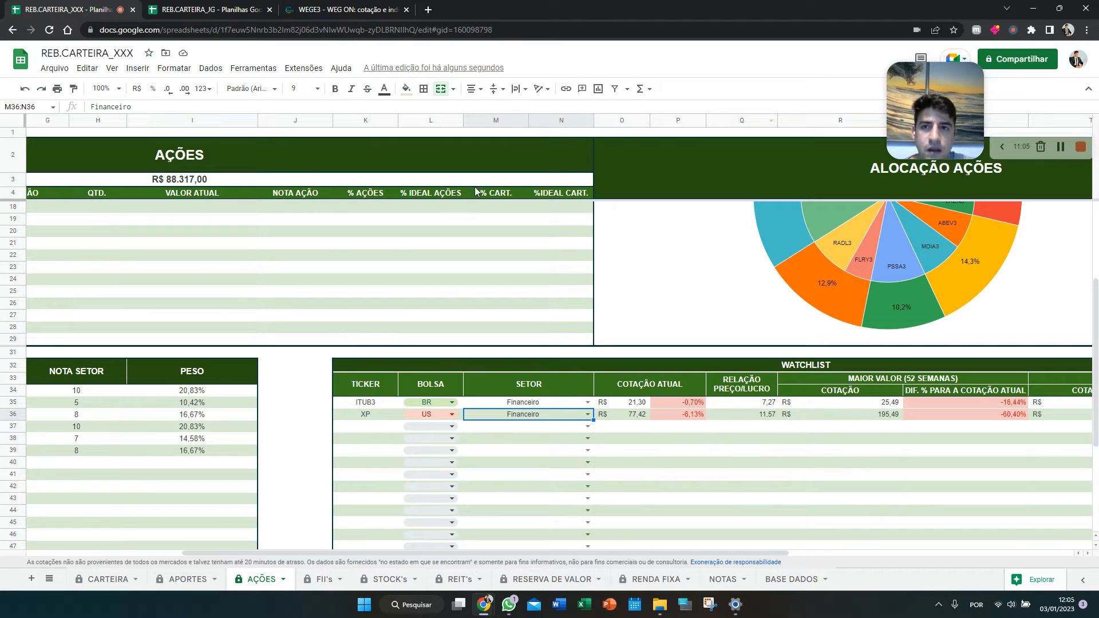
View WEGE3's historical Lucro Líquido chart on the Status Invest page and return to the REB.CARTEIRA_XXX spreadsheet
click(343, 10)
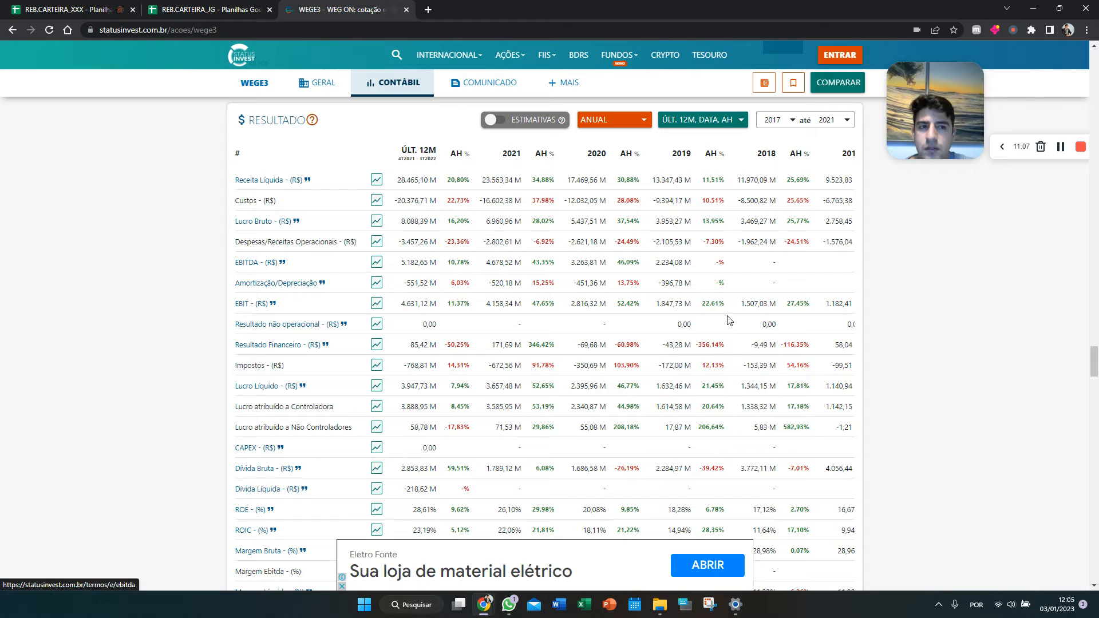
click(376, 386)
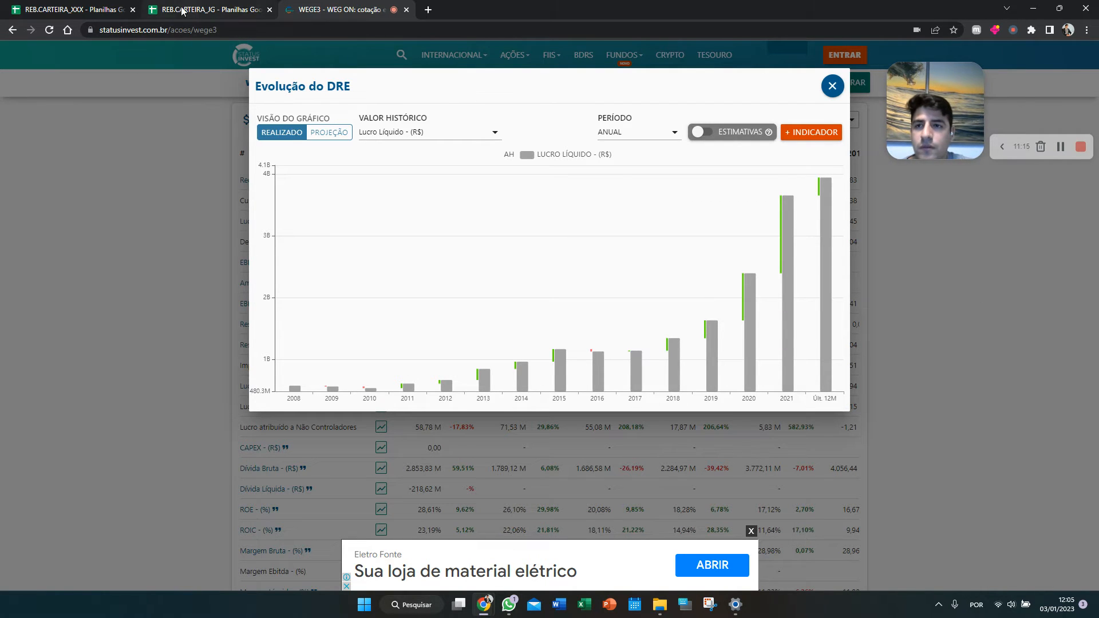
click(92, 9)
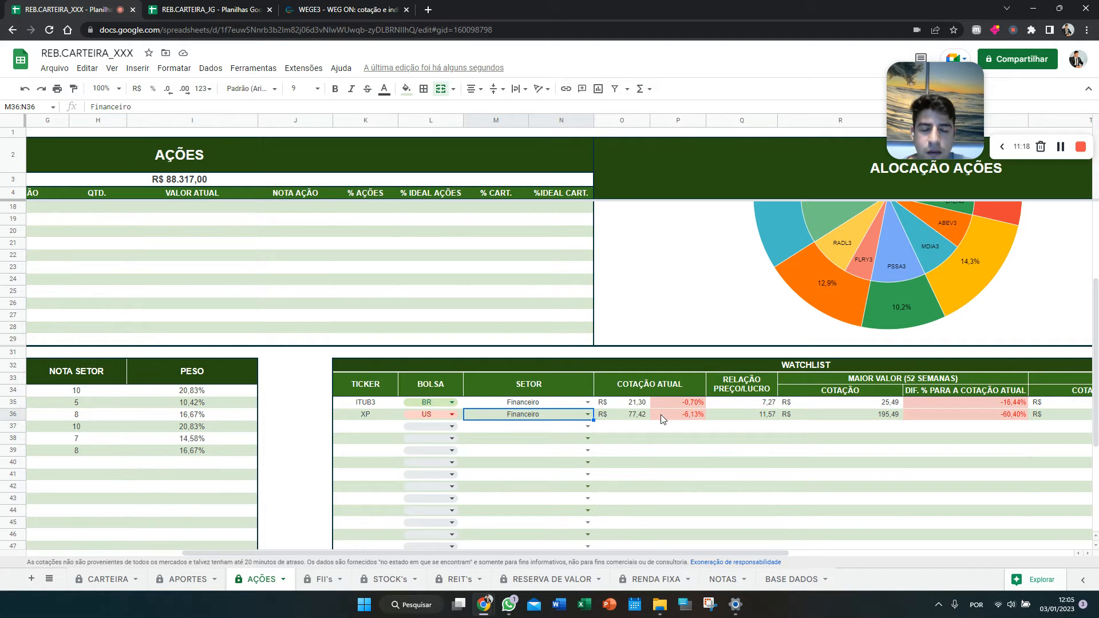
Examine the WATCHLIST's 52-week highest and lowest value columns on the AÇÕES sheet
drag(747, 552, 891, 542)
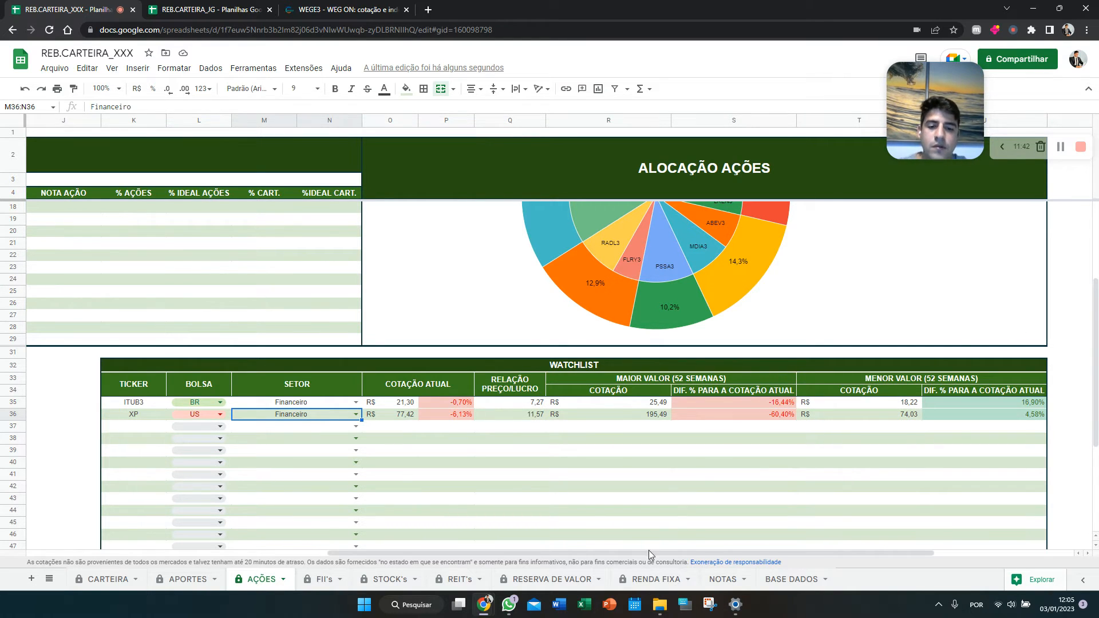
scroll(627, 558, left, 10)
scroll(311, 457, up, 3)
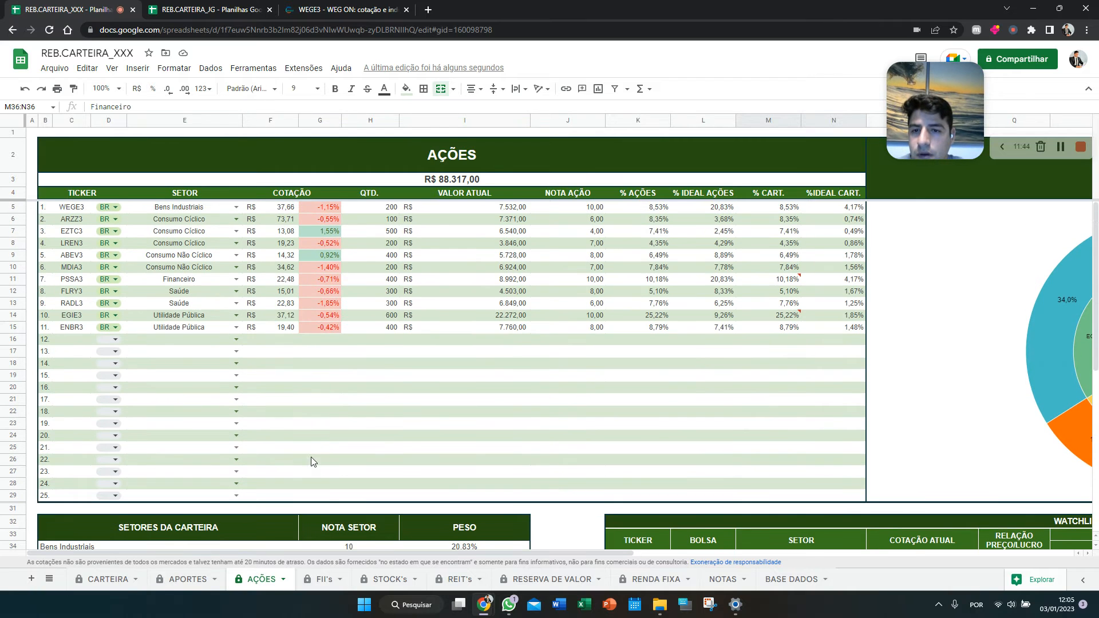
Look over the FII's sheet and inspect the SETOR options offered for ENBR3 on the AÇÕES sheet
click(310, 580)
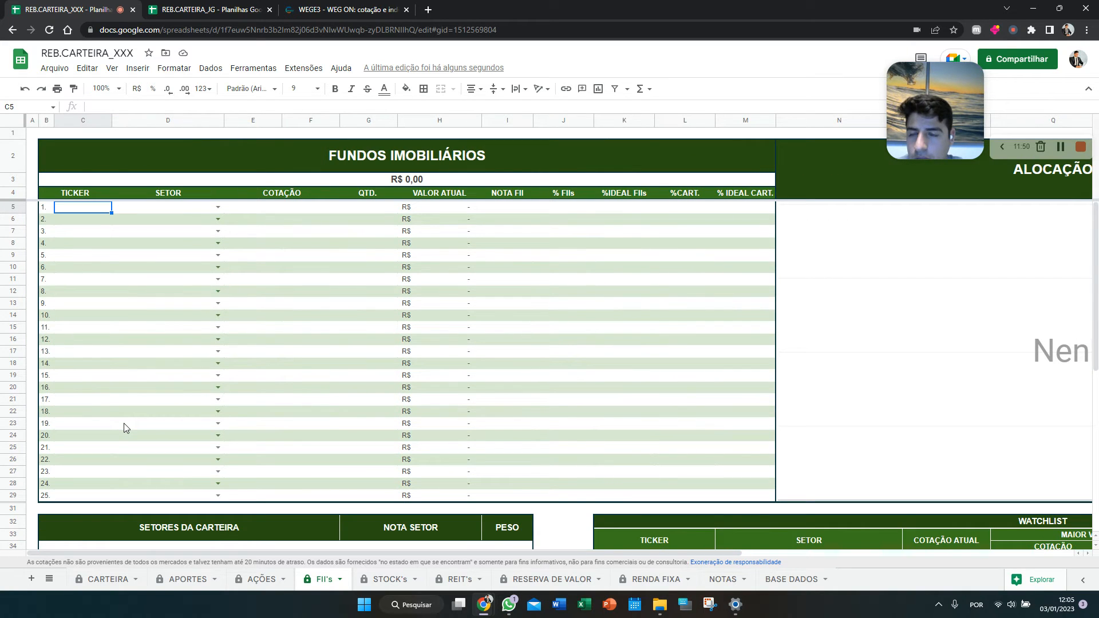
scroll(295, 397, down, 2)
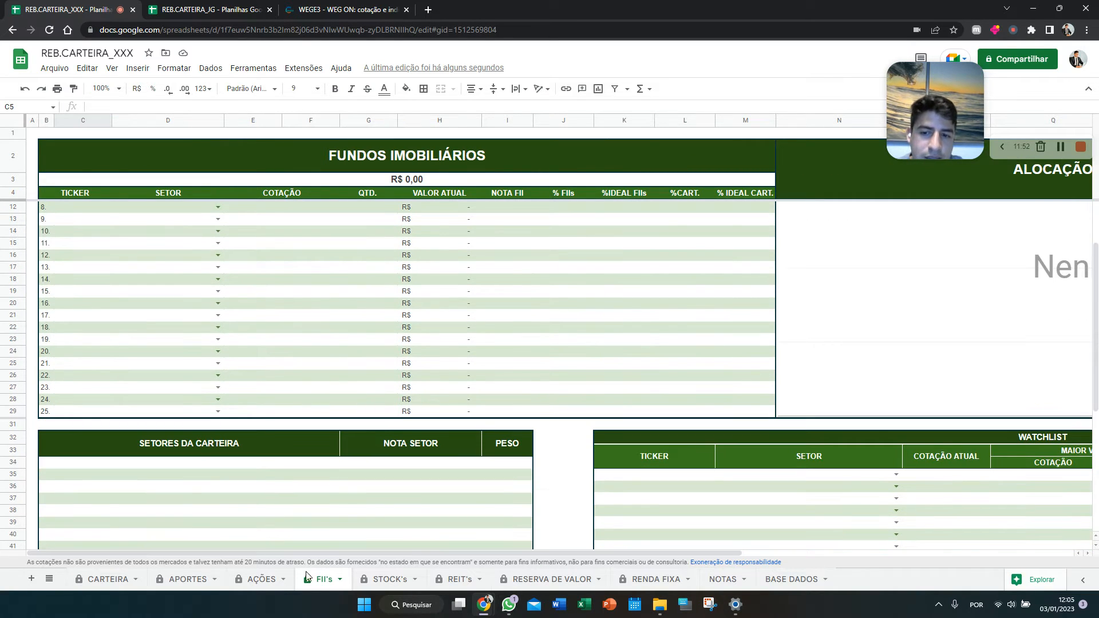
click(262, 579)
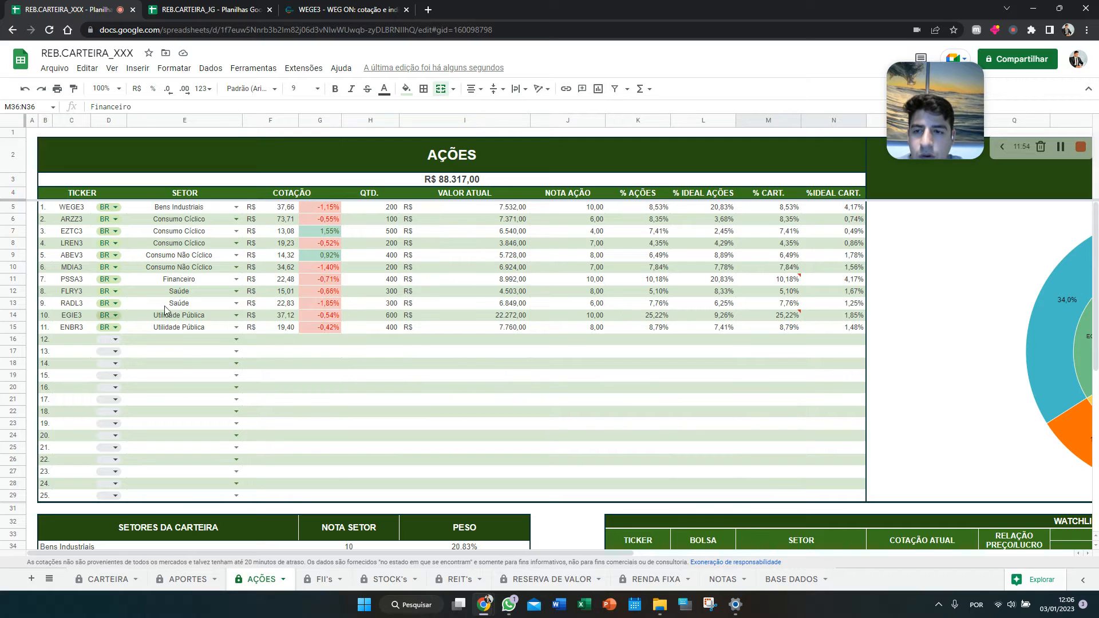
click(235, 328)
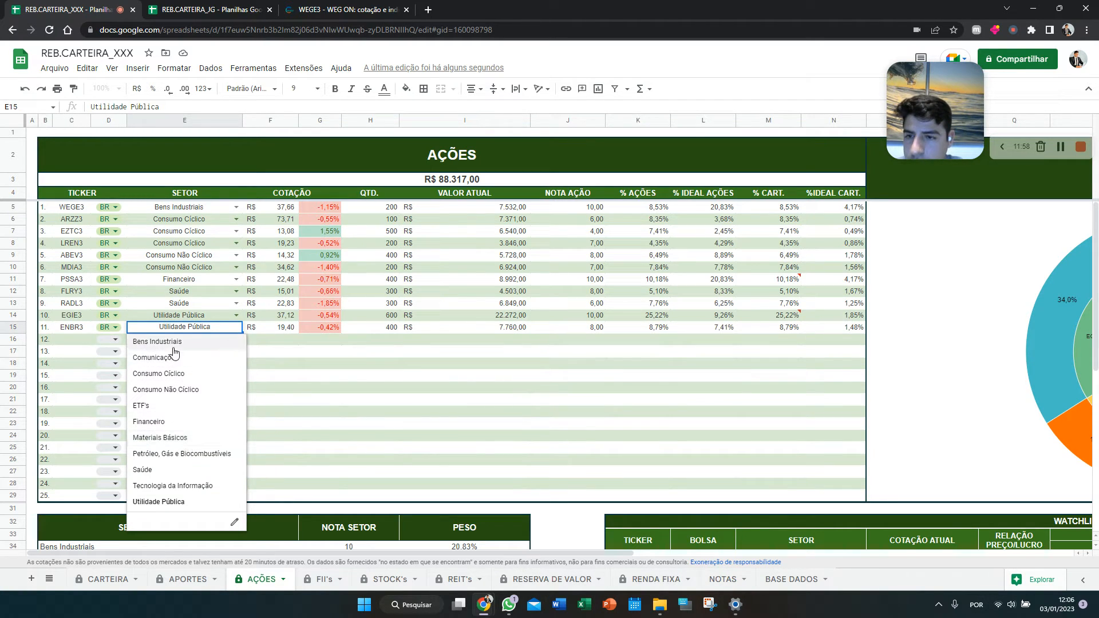
click(302, 343)
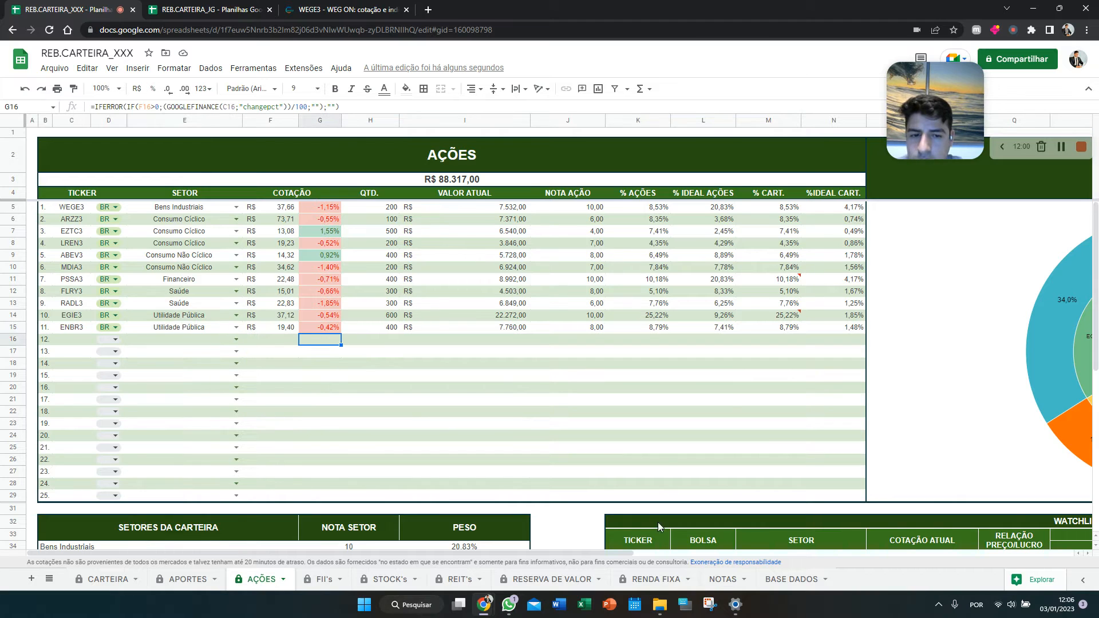
Add 123456 as a test sector in the first empty SETORES AÇÕES cell on the BASE DADOS sheet
click(793, 581)
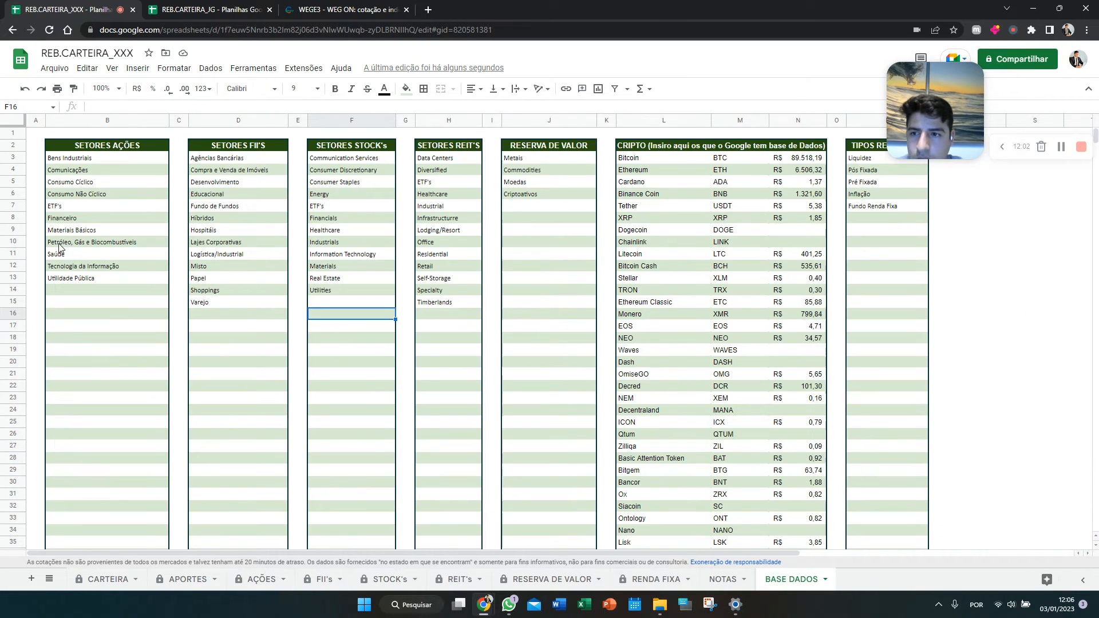
click(83, 292)
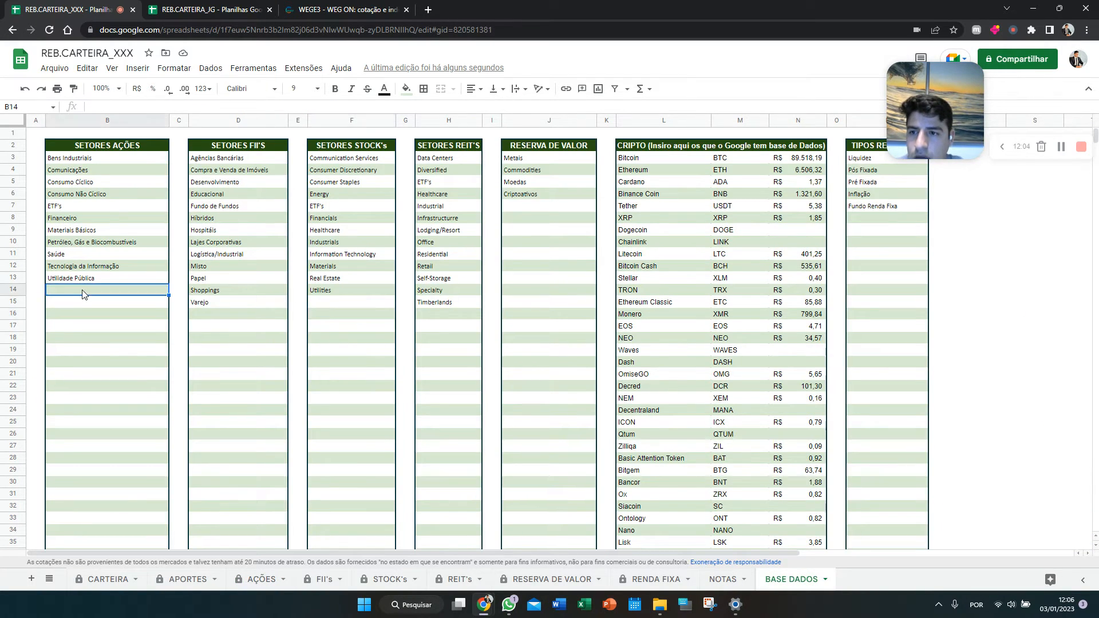
text(123456)
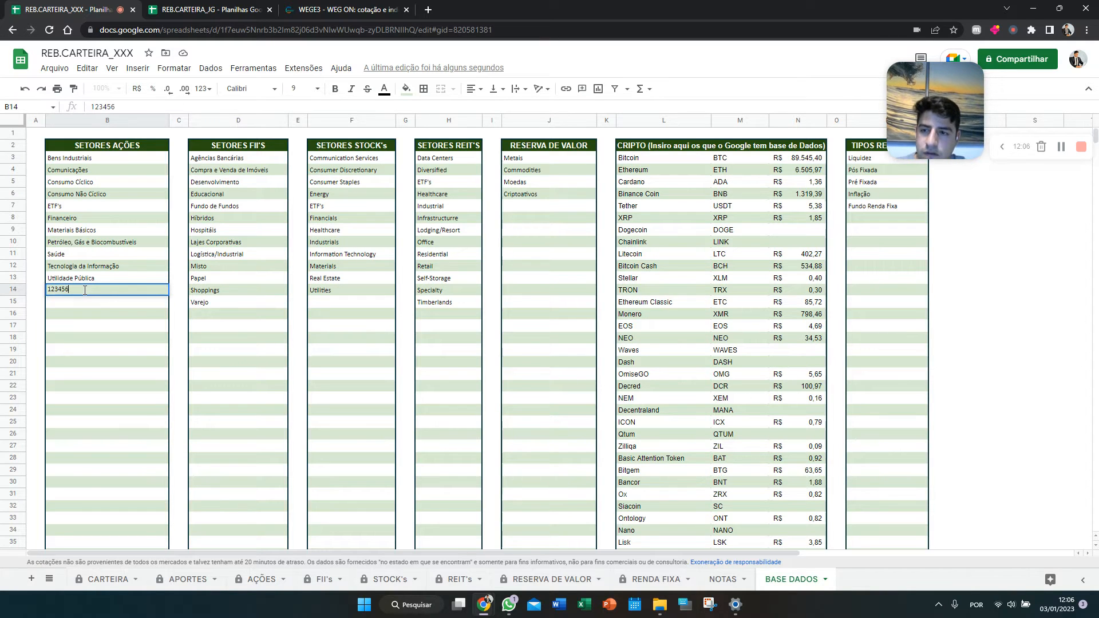
click(113, 422)
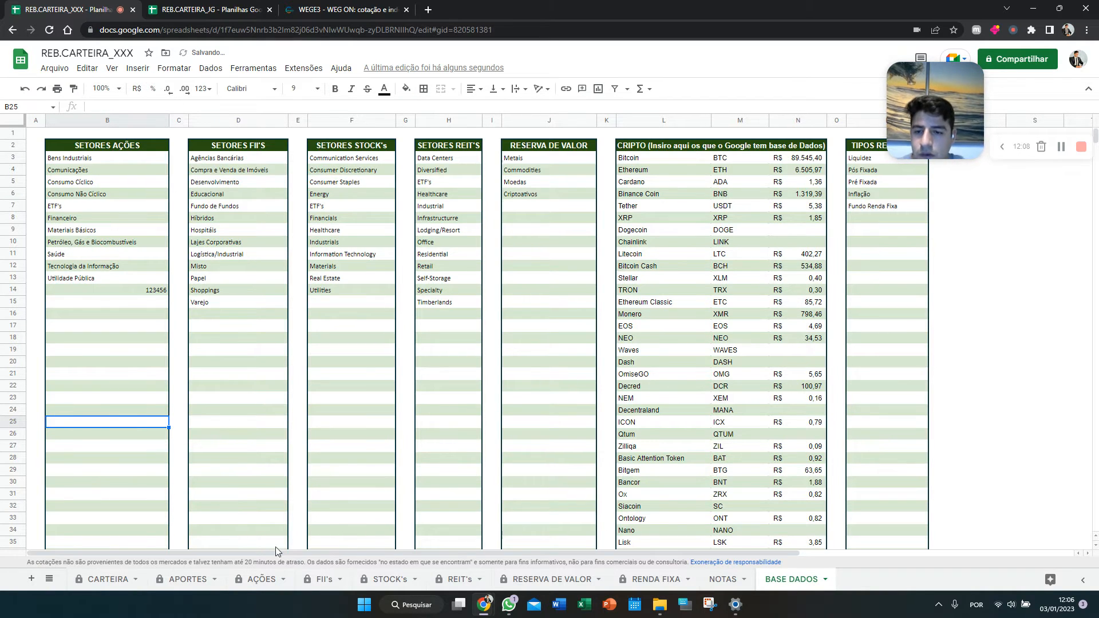
Check the SETOR options of row 12 in the AÇÕES table for the test sector
click(264, 580)
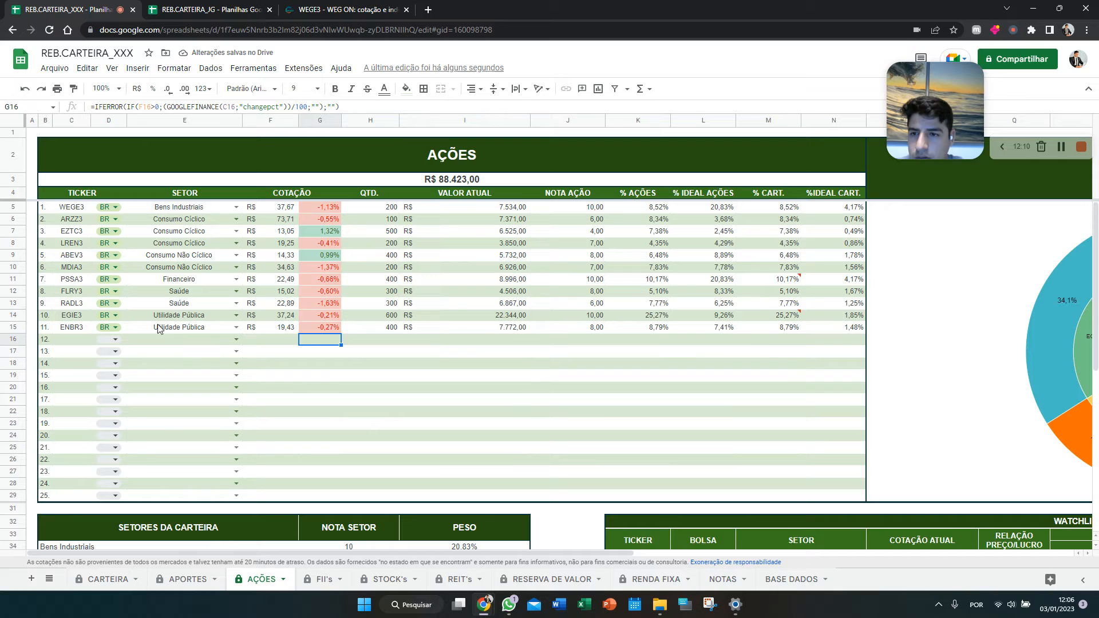
click(236, 339)
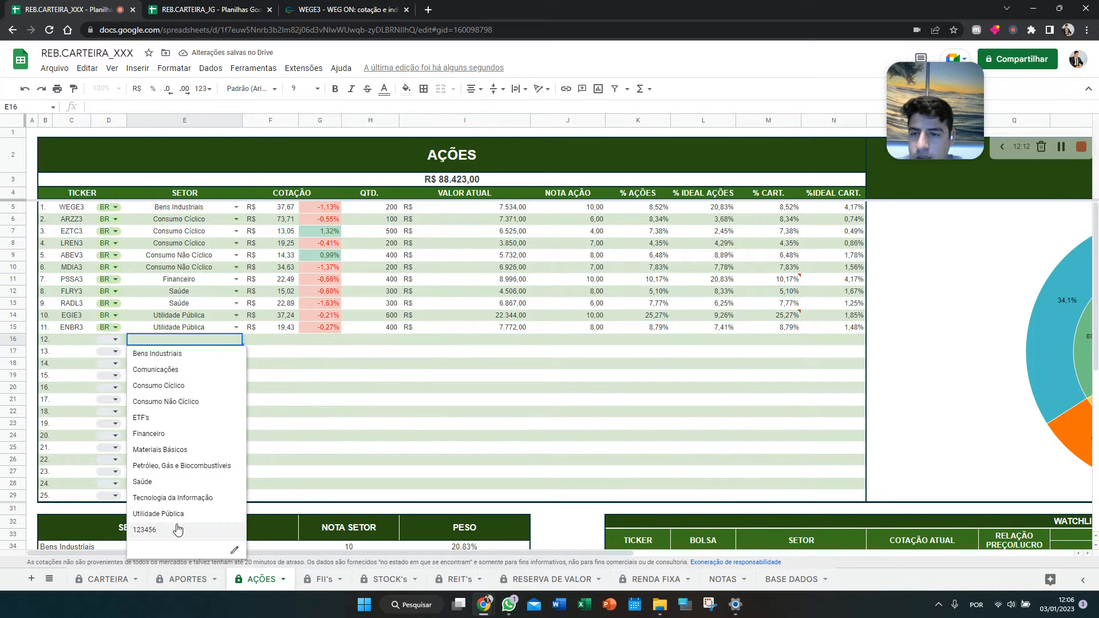
click(422, 378)
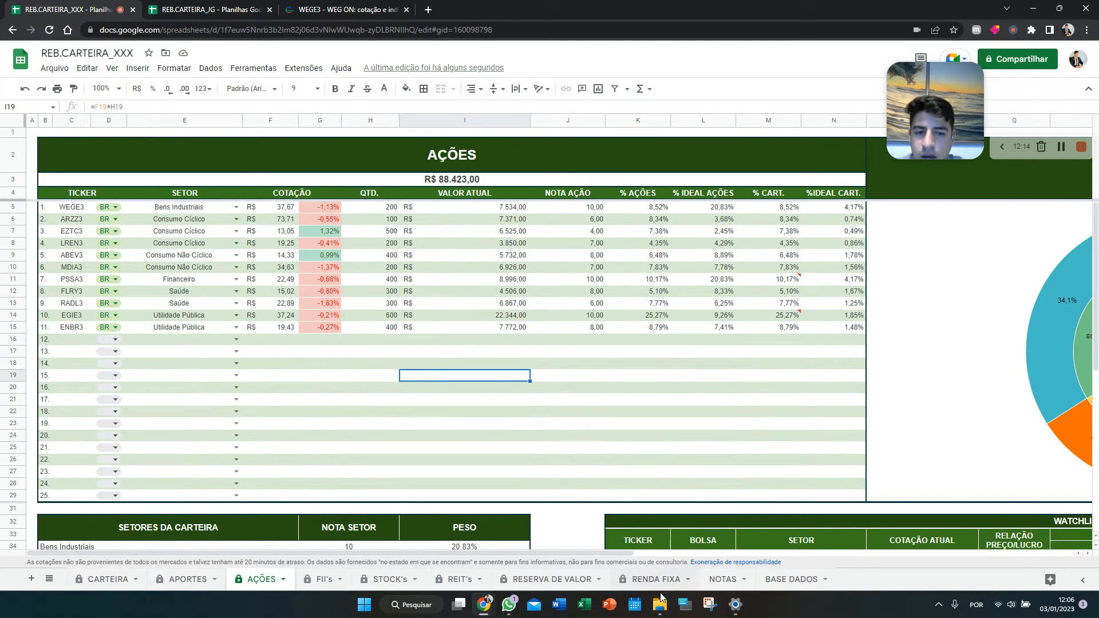
Delete the test sector 123456 from SETORES AÇÕES on the BASE DADOS sheet
click(792, 580)
click(136, 292)
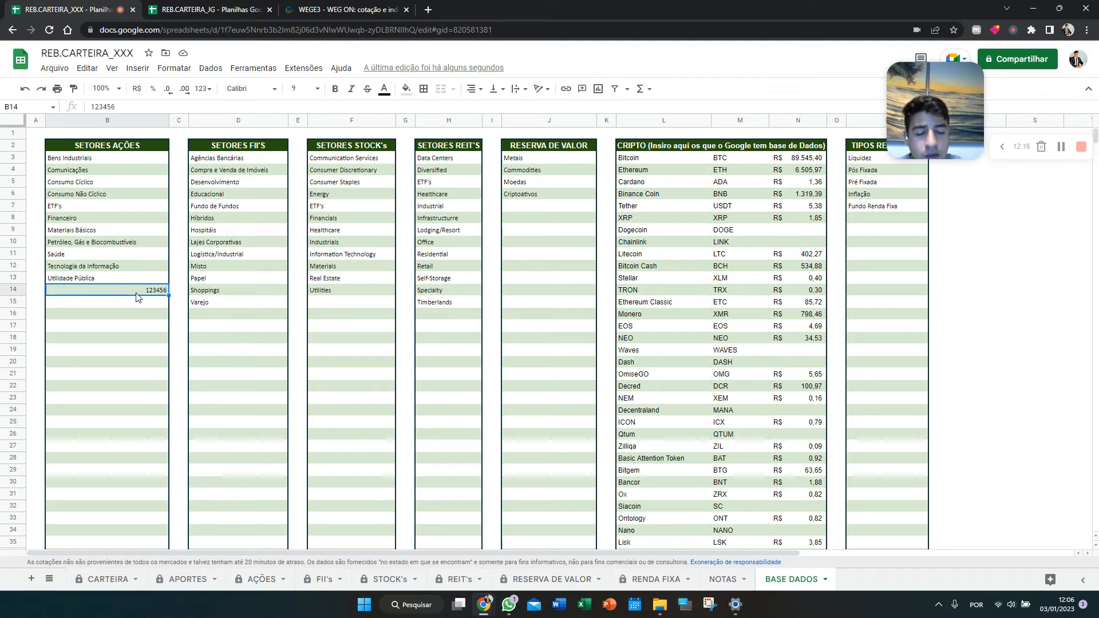
key(Delete)
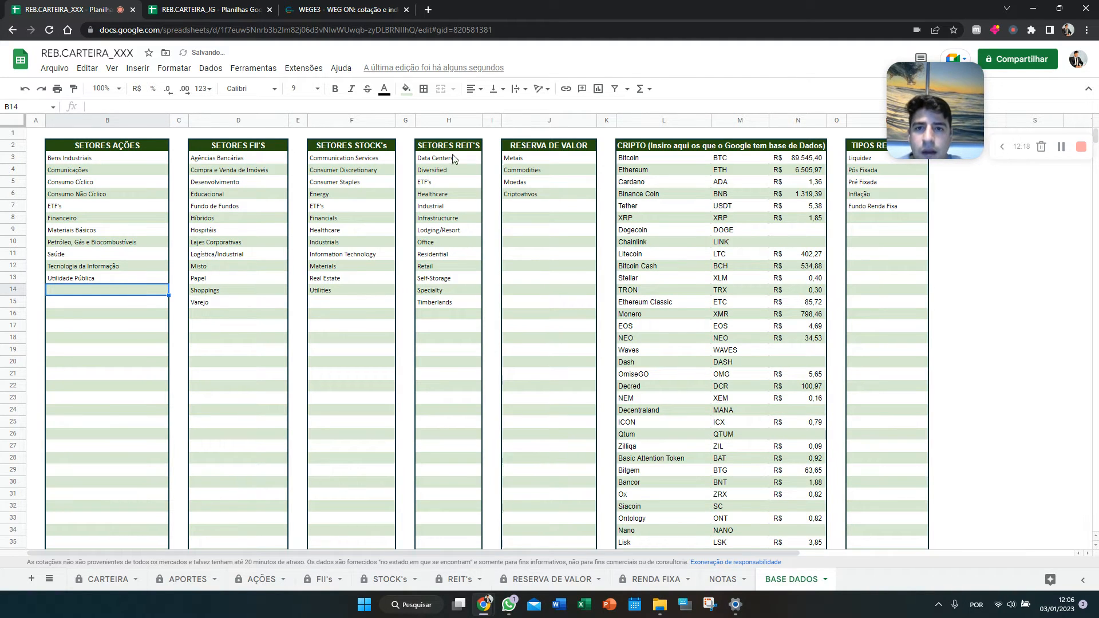
click(121, 349)
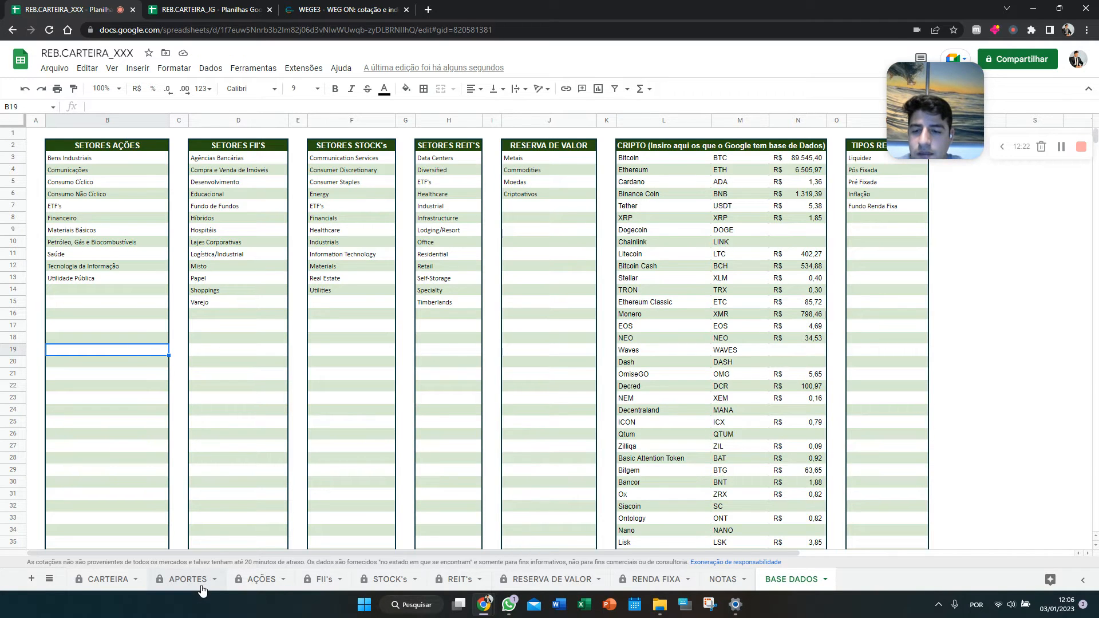
Enter KNRI11, HGBS11, HGLG11 and HGRE11 as the first four tickers on the FII's sheet
click(327, 580)
scroll(108, 218, up, 2)
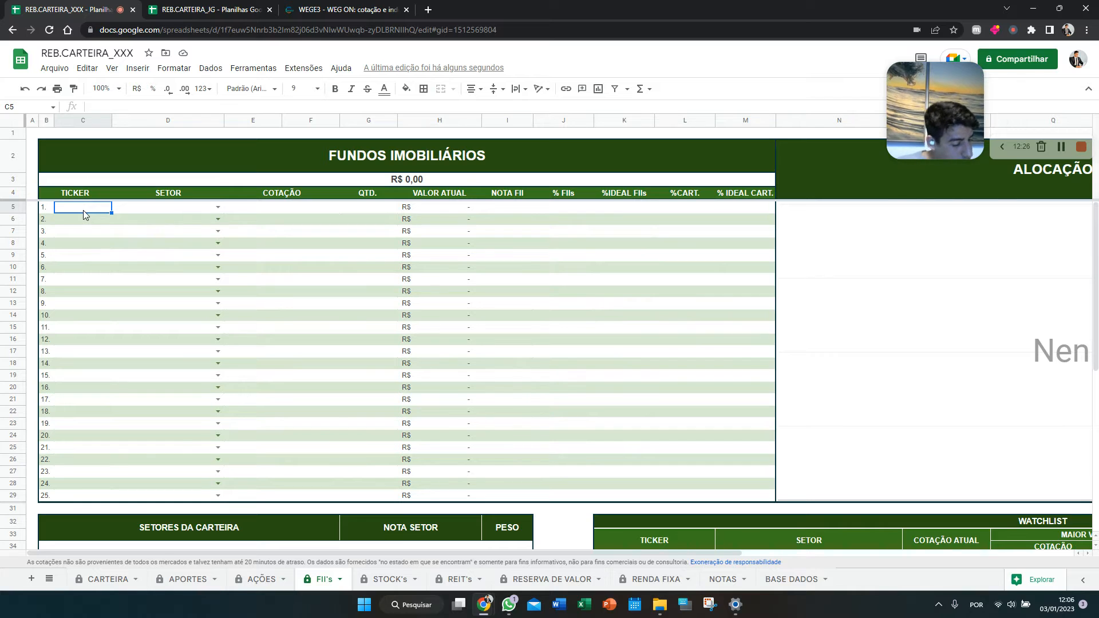
text(KNRI11)
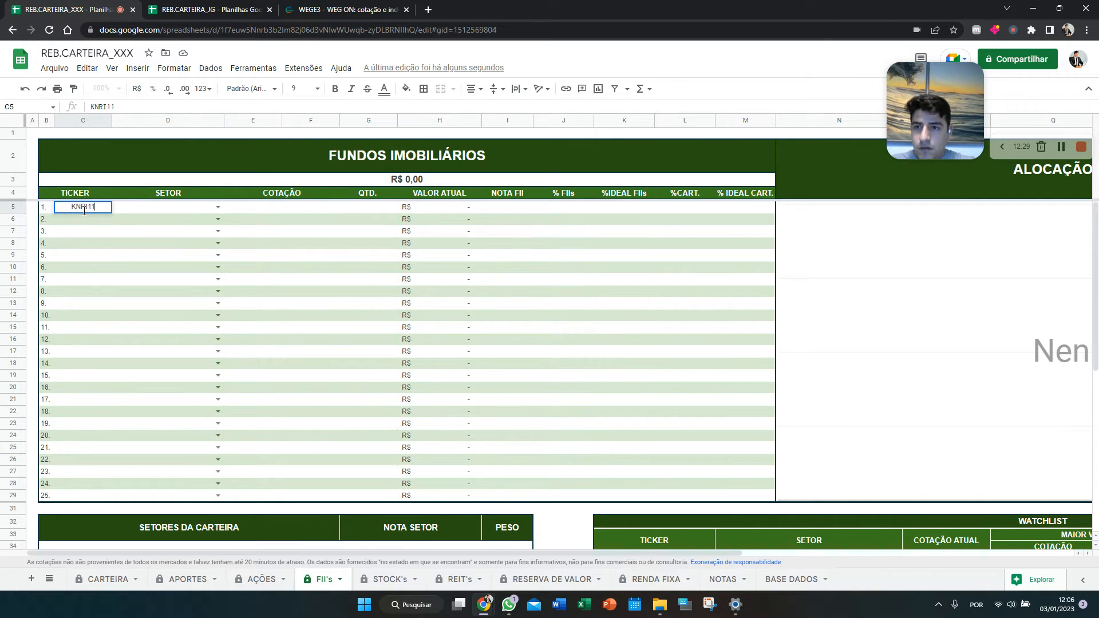
key(Return)
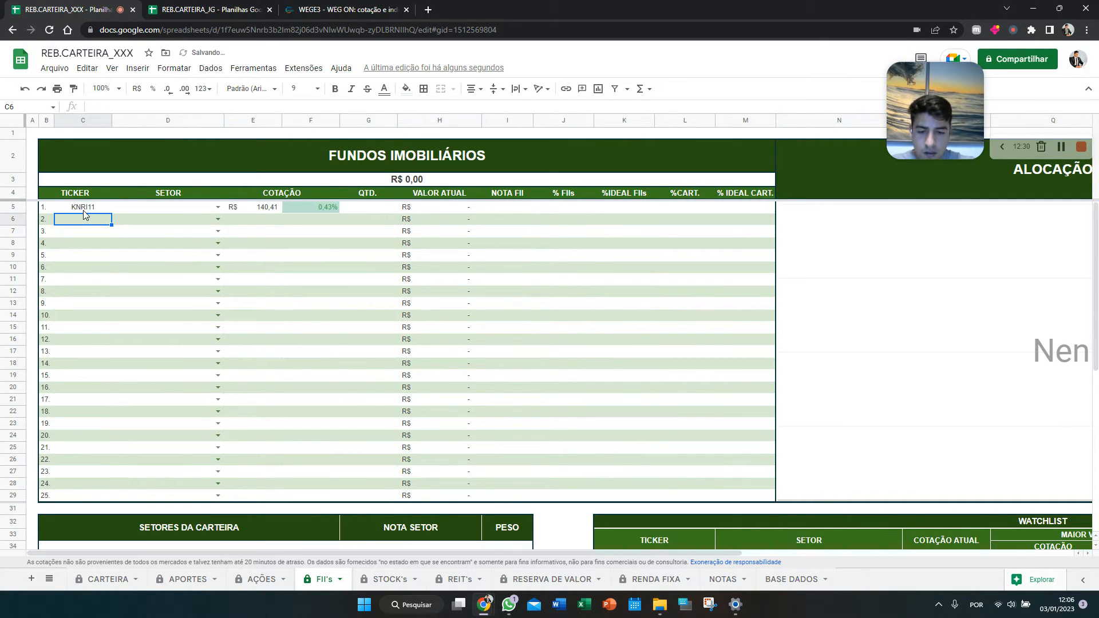
text(HGBS11)
key(Return)
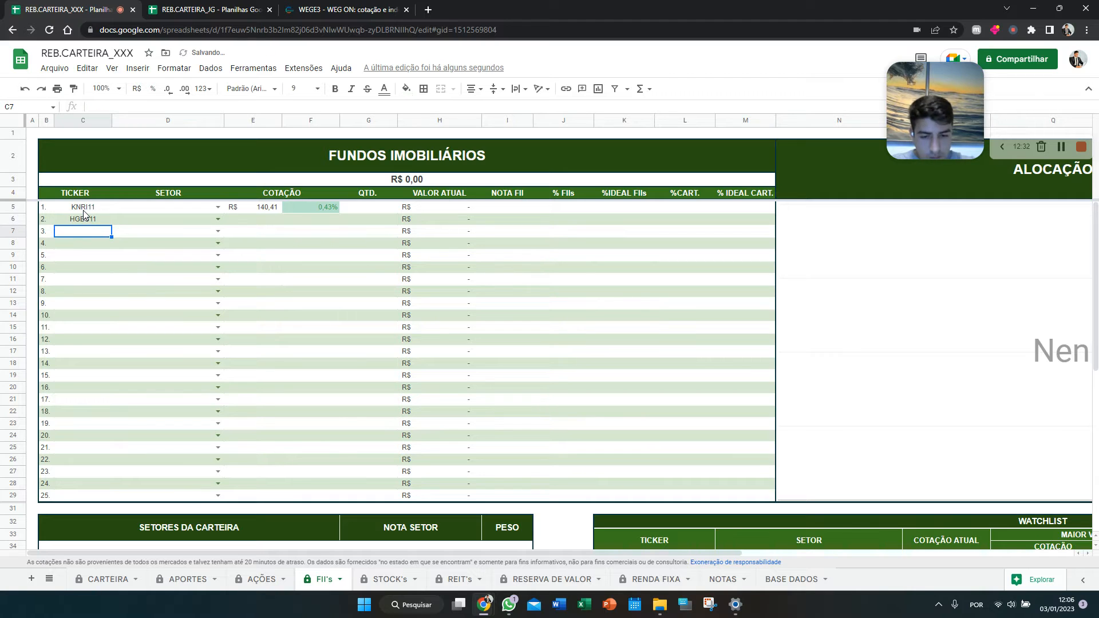
text(HGLG11)
key(Return)
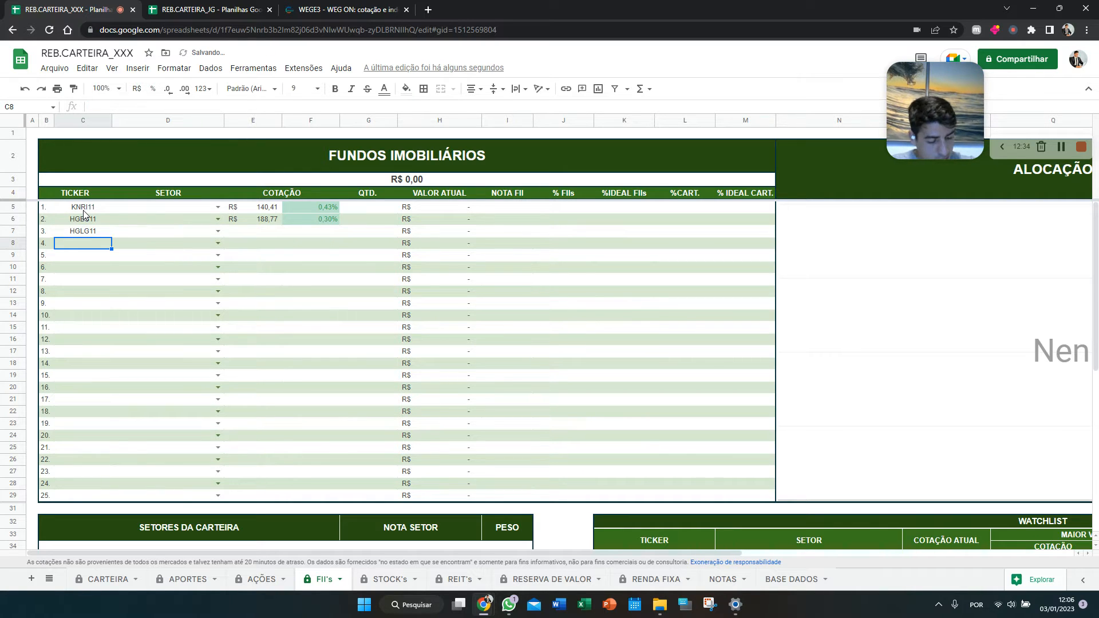
text(HGRE11)
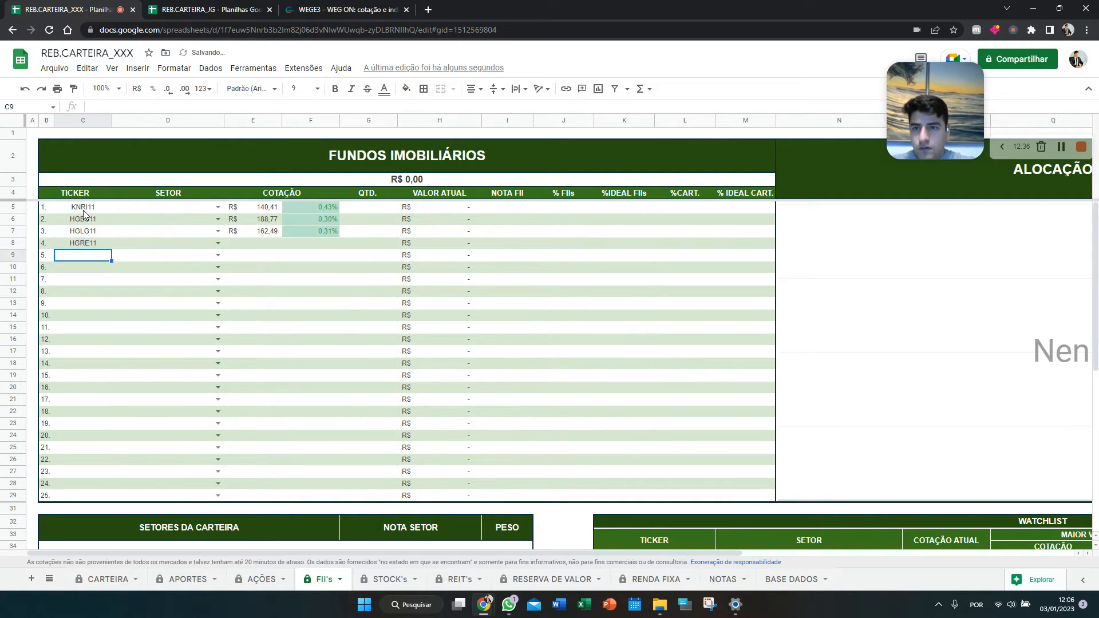
key(Return)
Set SETOR to Misto for KNRI11, Shoppings for HGBS11, Logística/Industrial for HGLG11 and Lajes Corporativas for HGRE11
click(218, 207)
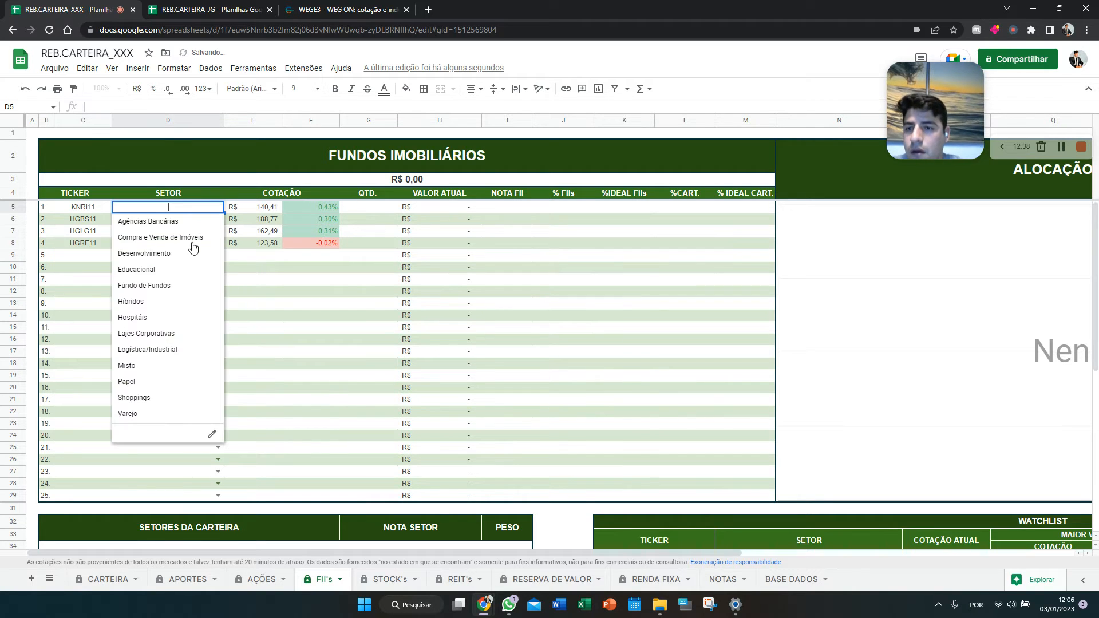
click(143, 366)
click(212, 219)
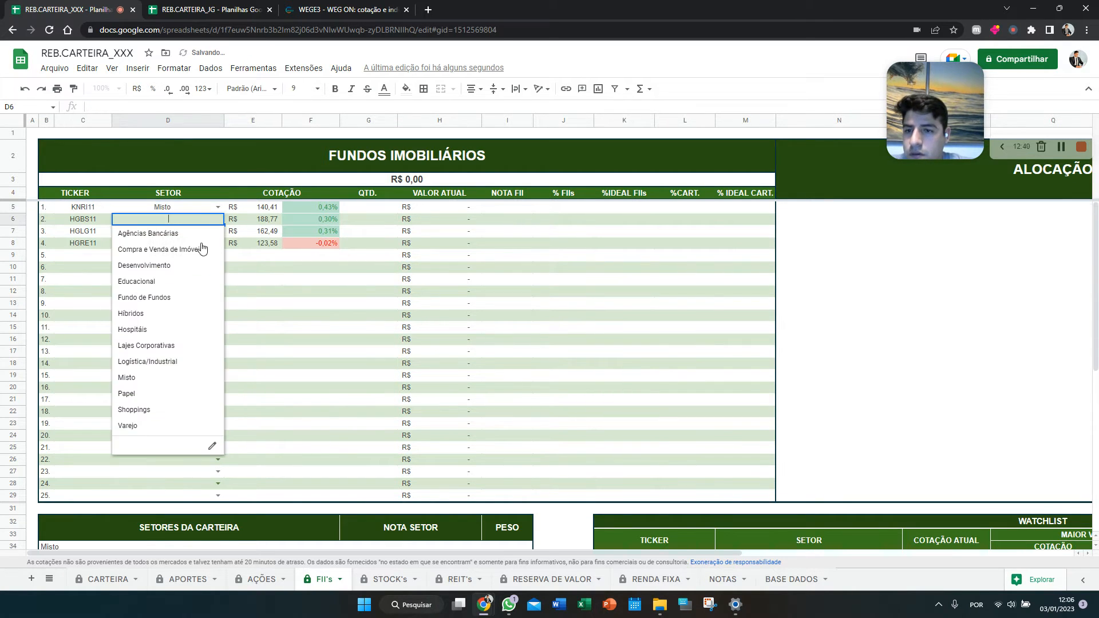
click(146, 410)
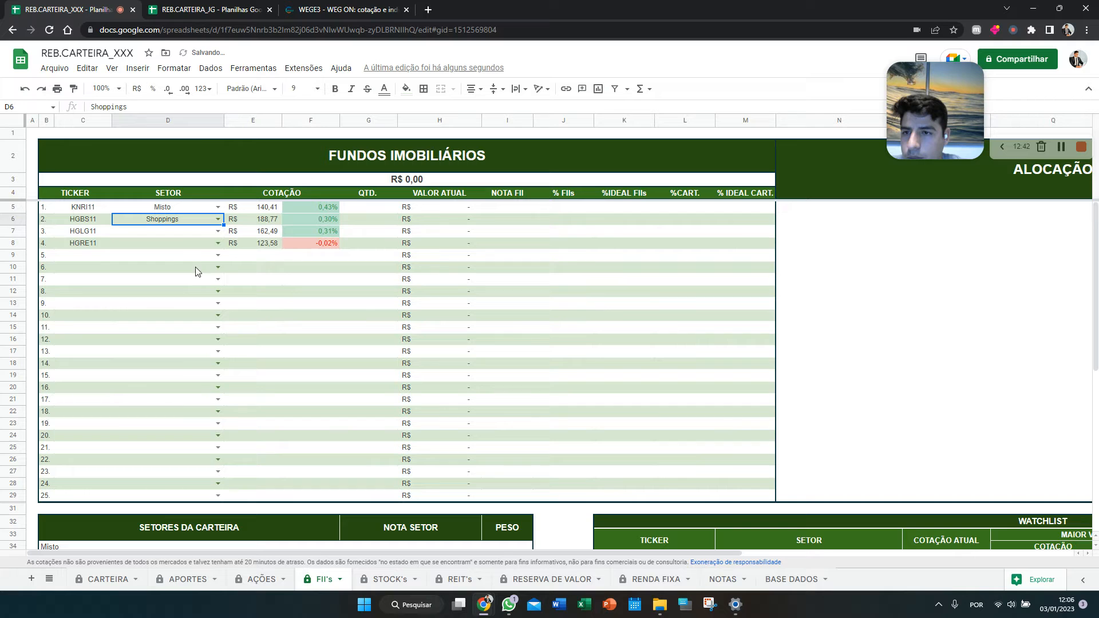
click(217, 231)
click(166, 373)
click(218, 243)
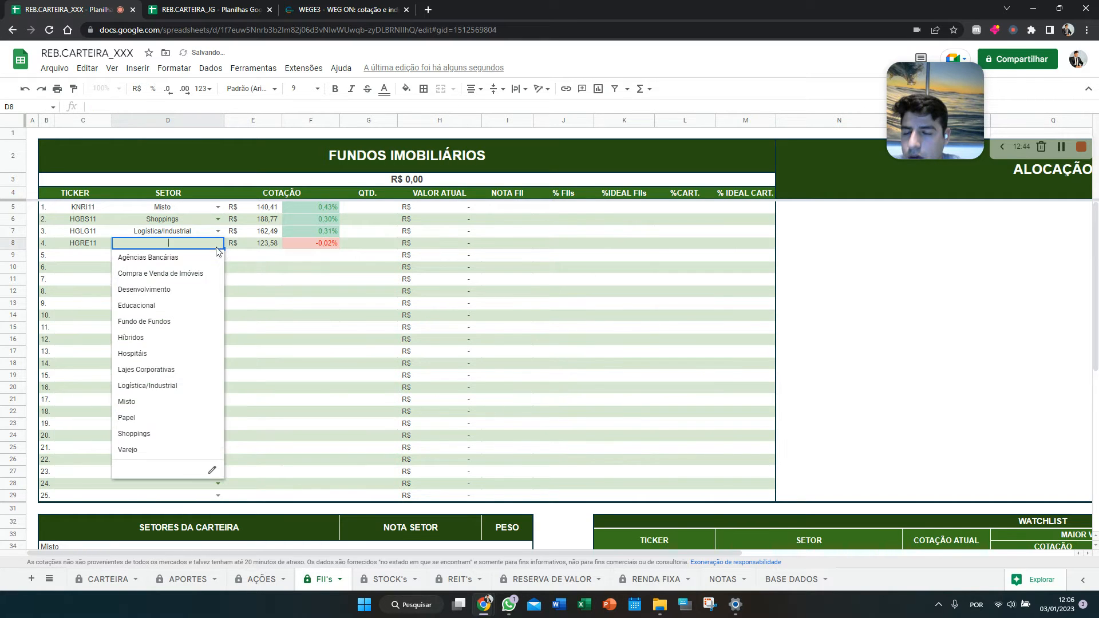
click(162, 372)
Score the FII sectors in NOTA SETOR: Misto 10, Shoppings 6 and Logística/Industrial 10
scroll(183, 372, down, 1)
scroll(149, 272, down, 2)
scroll(149, 273, up, 3)
scroll(253, 368, down, 3)
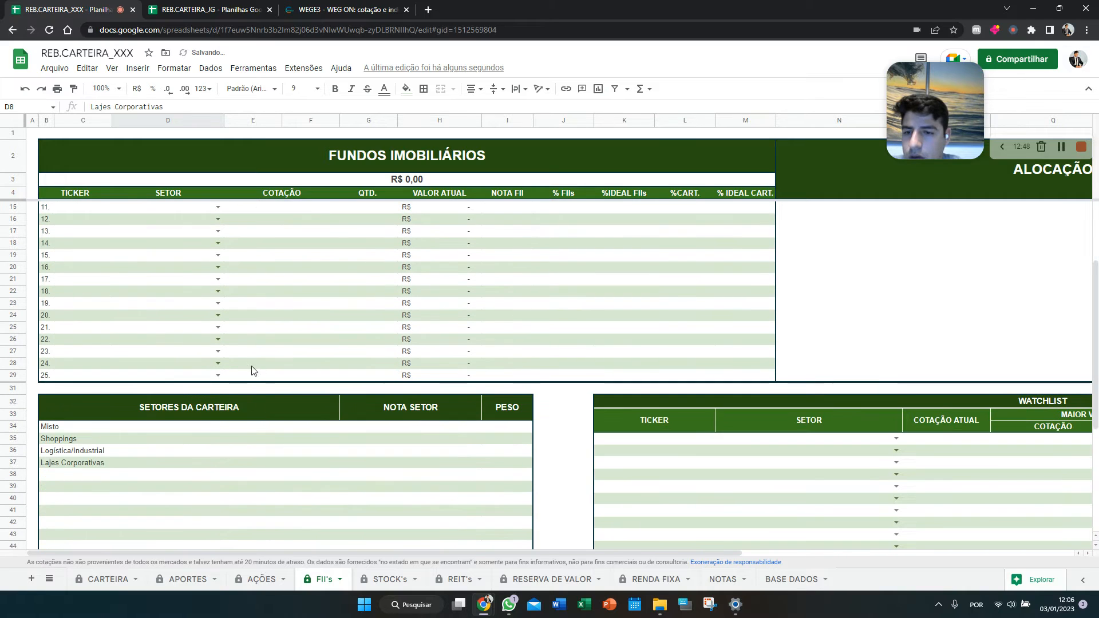
click(402, 430)
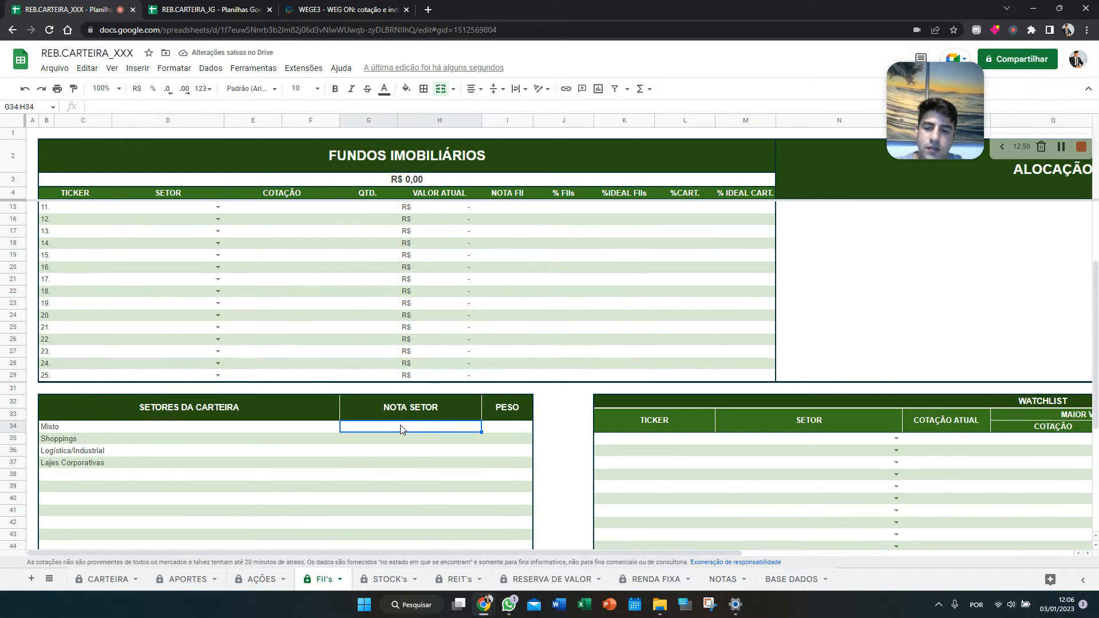
text(10)
key(Return)
text(6)
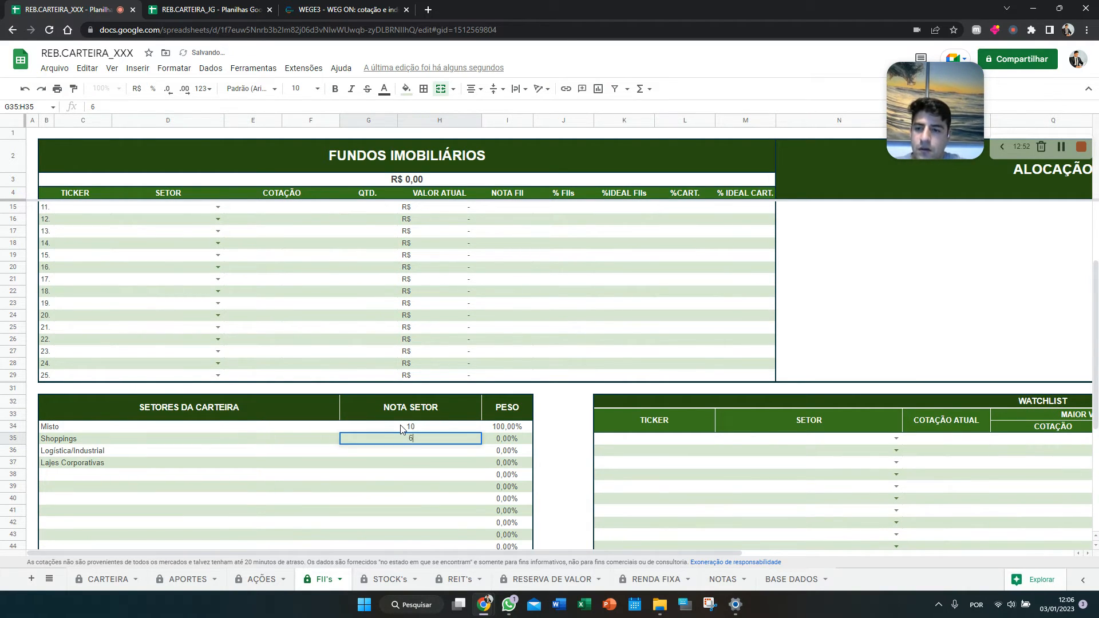
key(Return)
text(10)
key(Return)
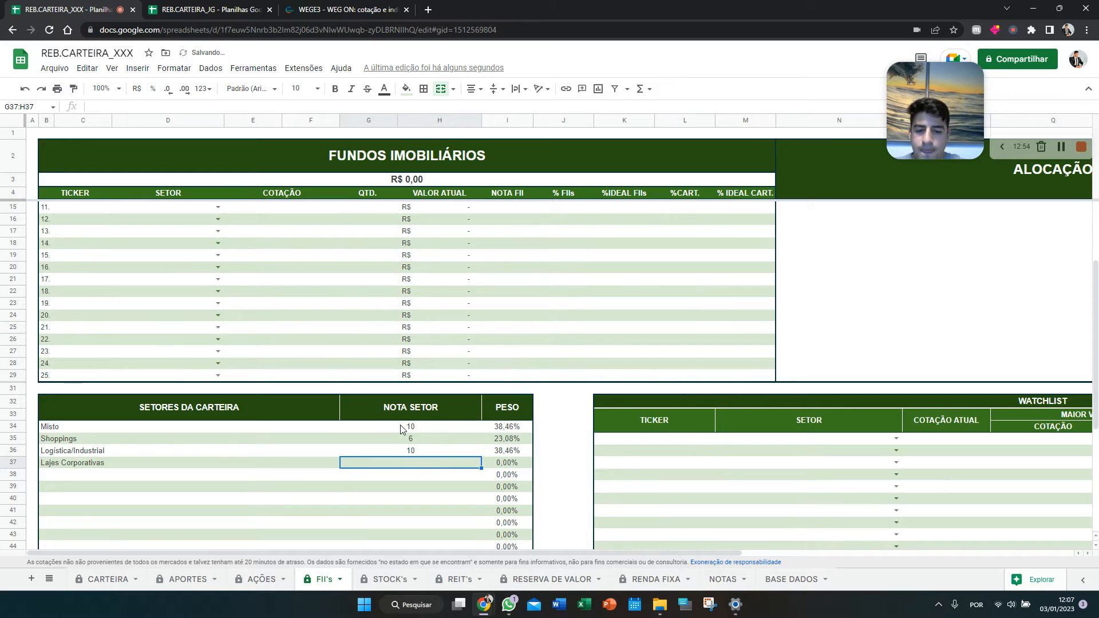
Score the Lajes Corporativas sector 7 in NOTA SETOR
text(7)
key(Return)
Set QTD. to 100 for KNRI11, HGBS11, HGLG11 and HGRE11 in the FUNDOS IMOBILIÁRIOS table
scroll(402, 428, up, 3)
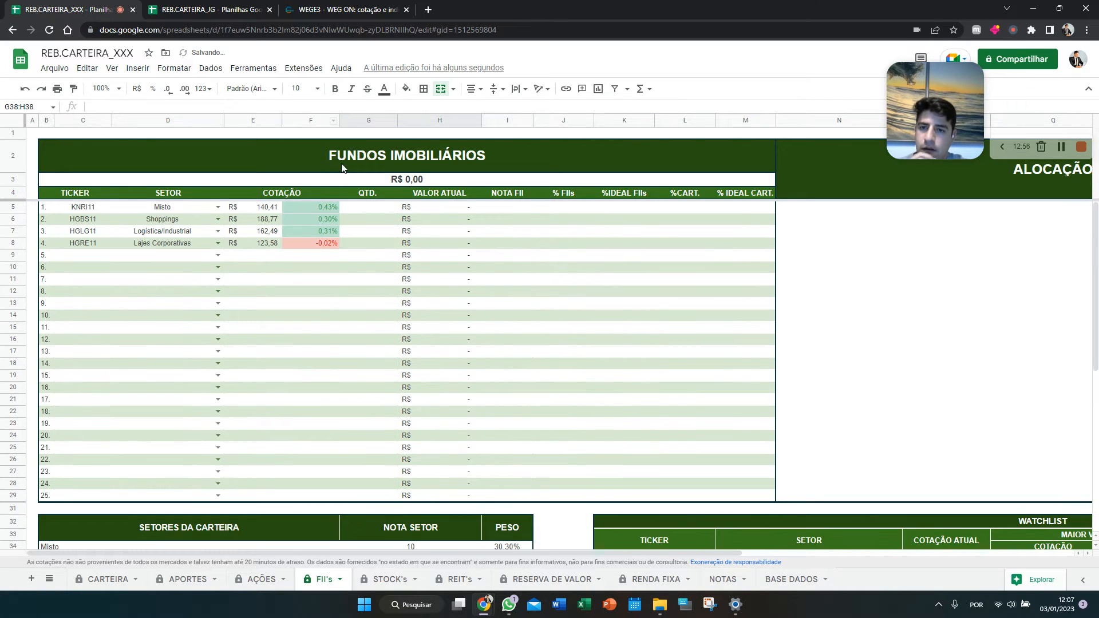
click(369, 208)
text(100)
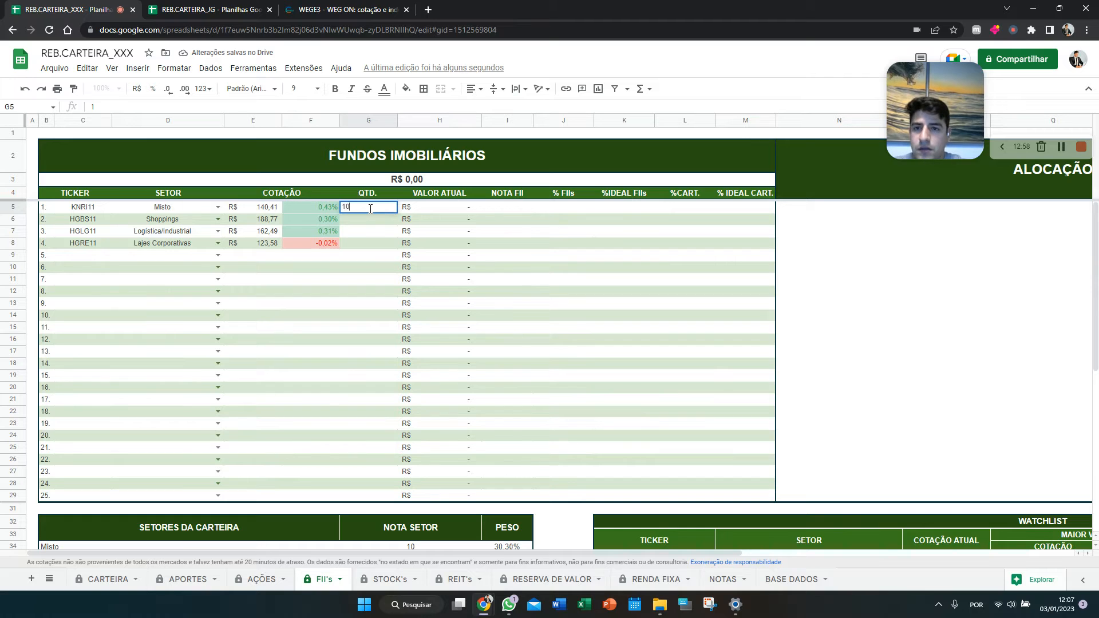
key(Return)
text(100)
key(Return)
text(1)
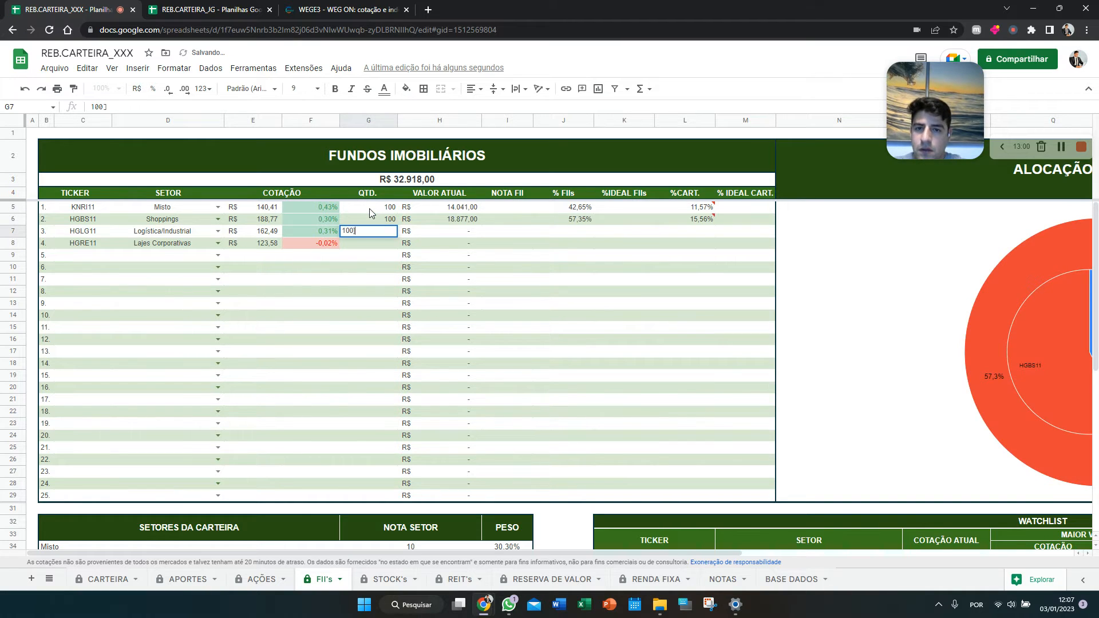
text(00)
key(Return)
text(100)
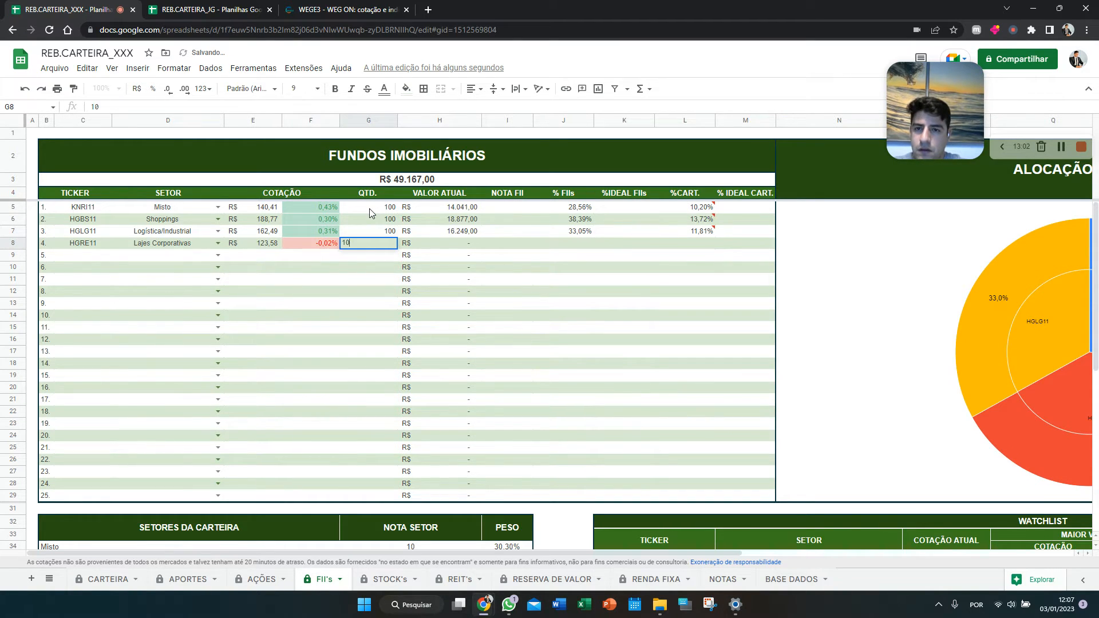
key(Return)
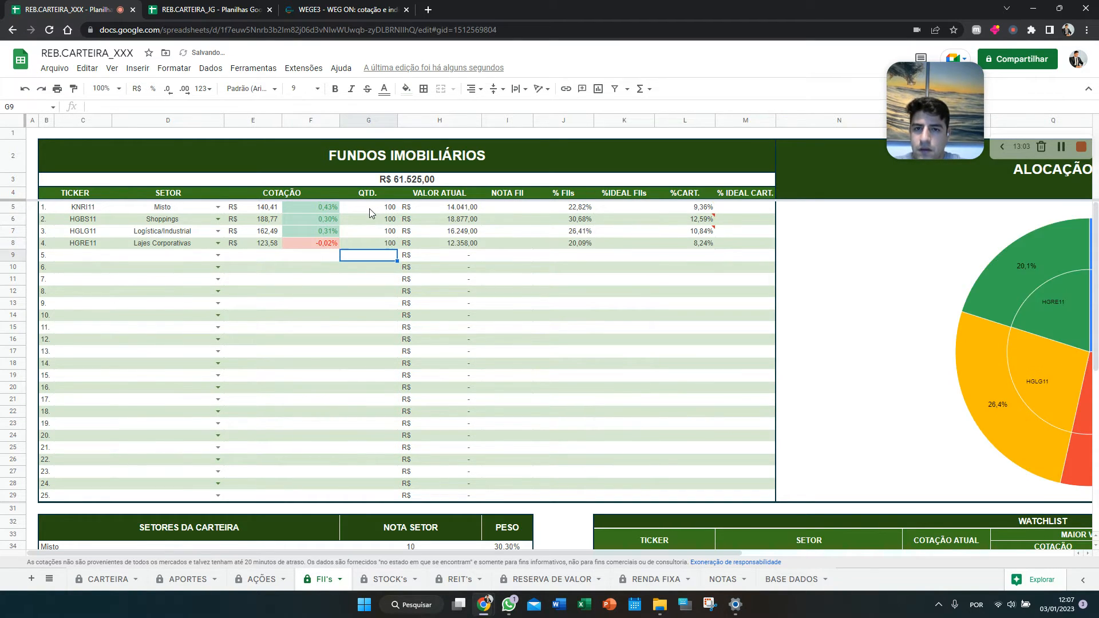
Add BRCR11 as the fifth fund with SETOR Lajes Corporativas and a QTD. of 100
click(504, 210)
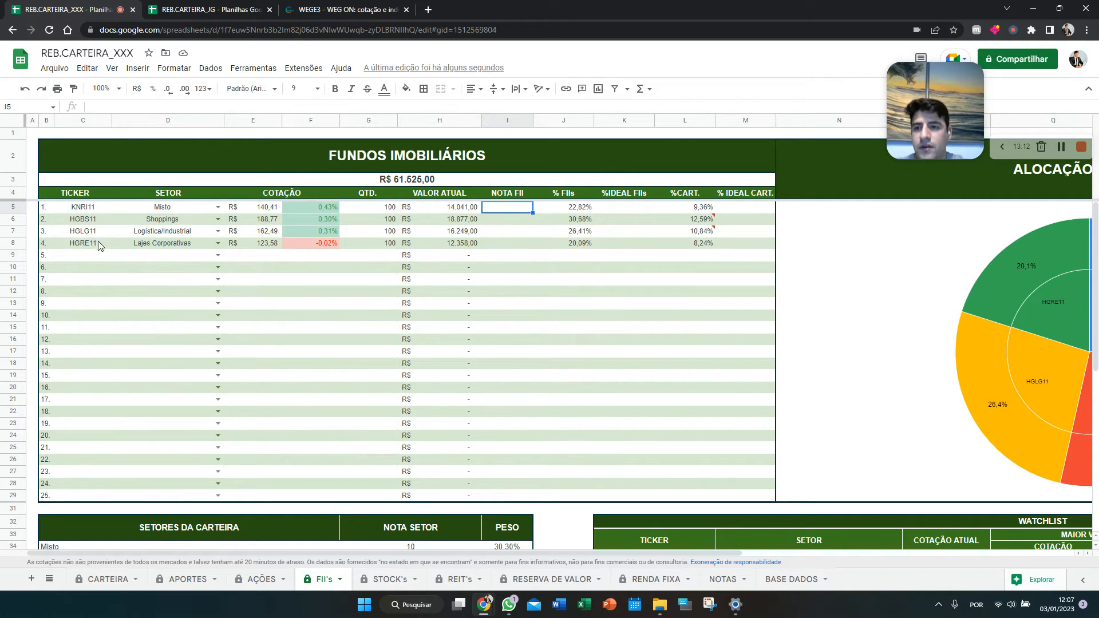
click(89, 258)
text(BRCR11)
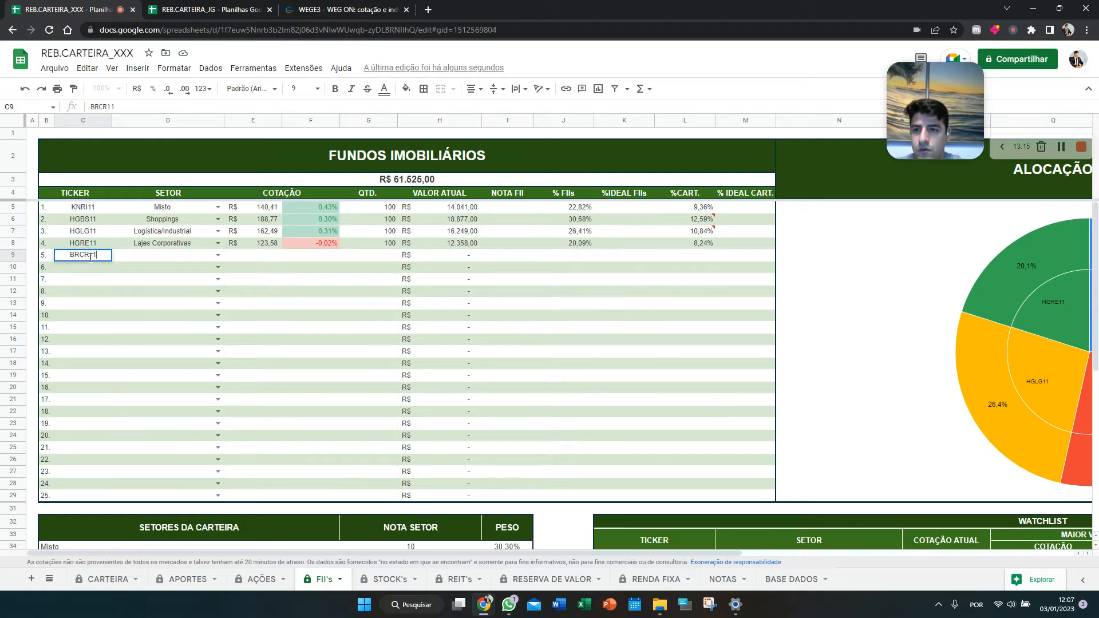
key(Tab)
click(218, 255)
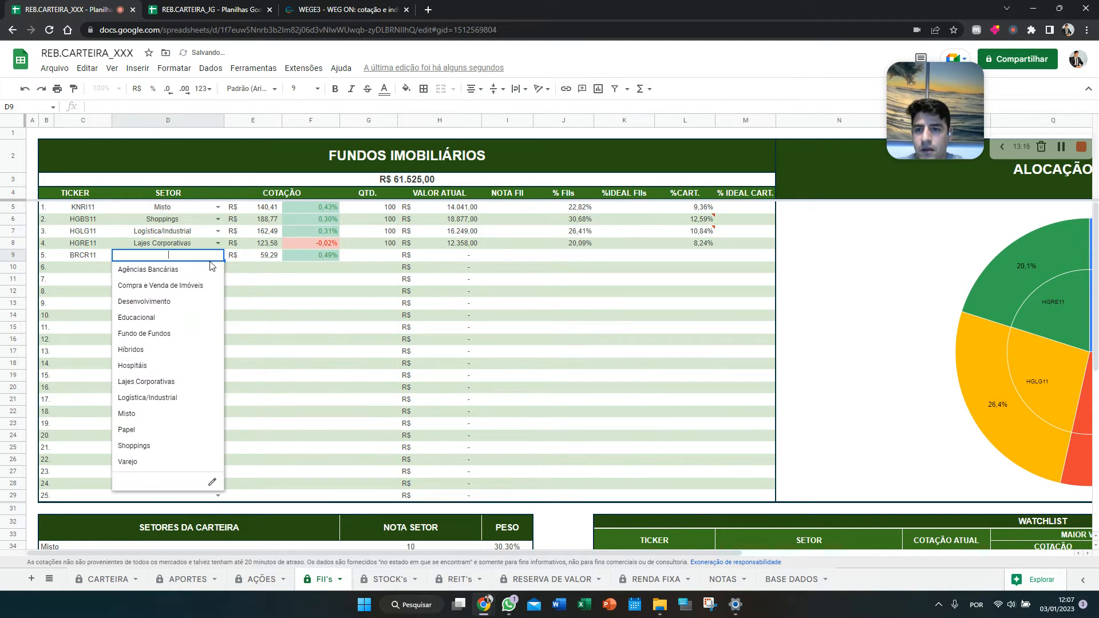
click(164, 384)
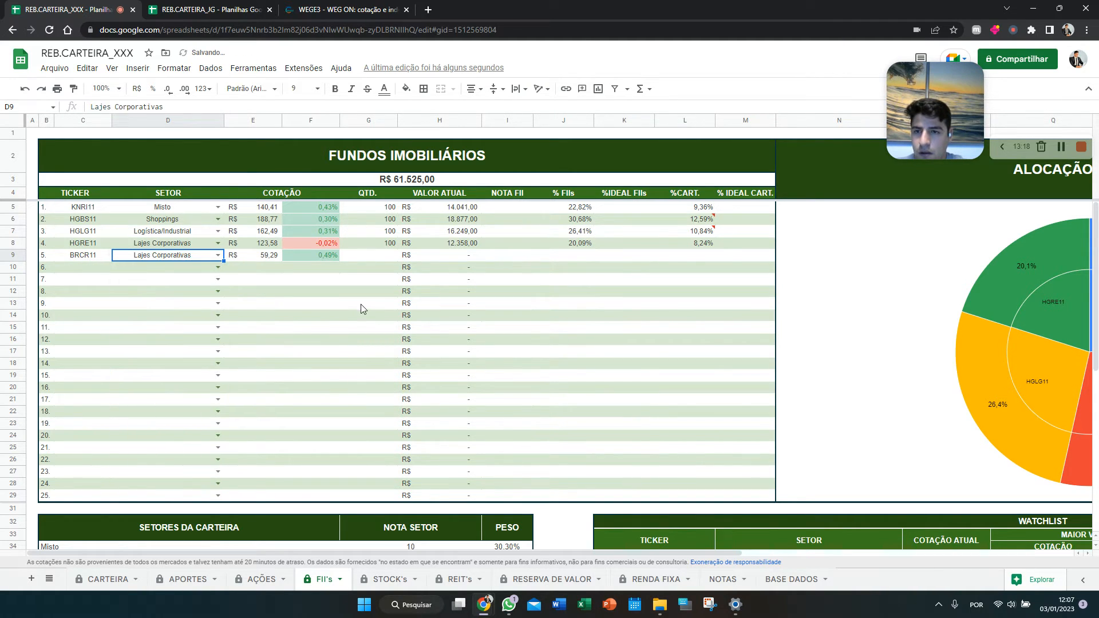
click(390, 256)
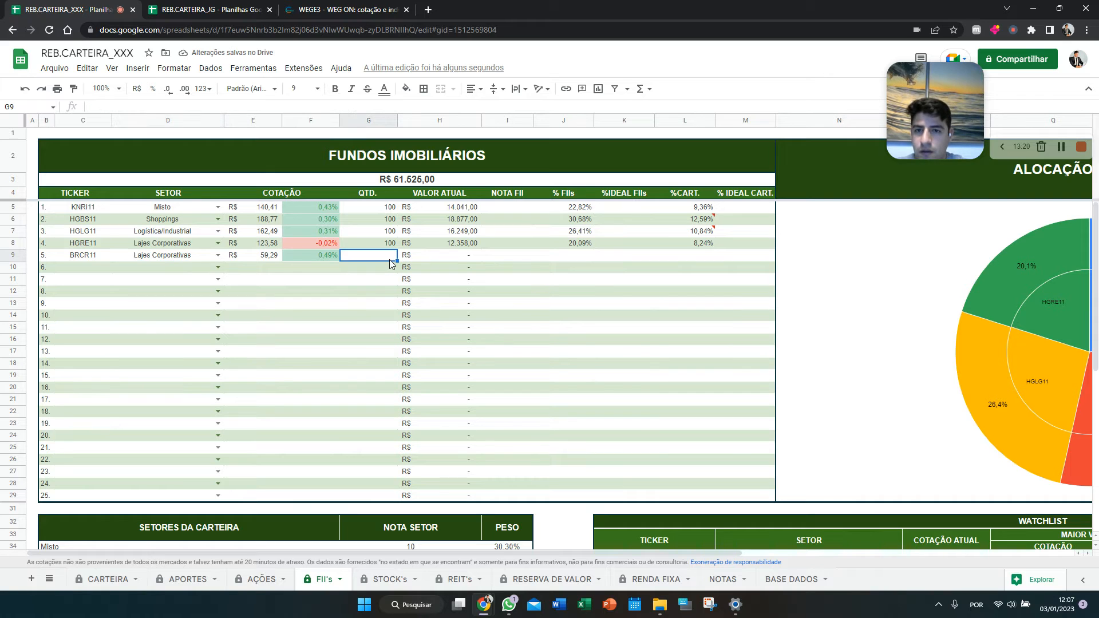
text(100)
key(Tab)
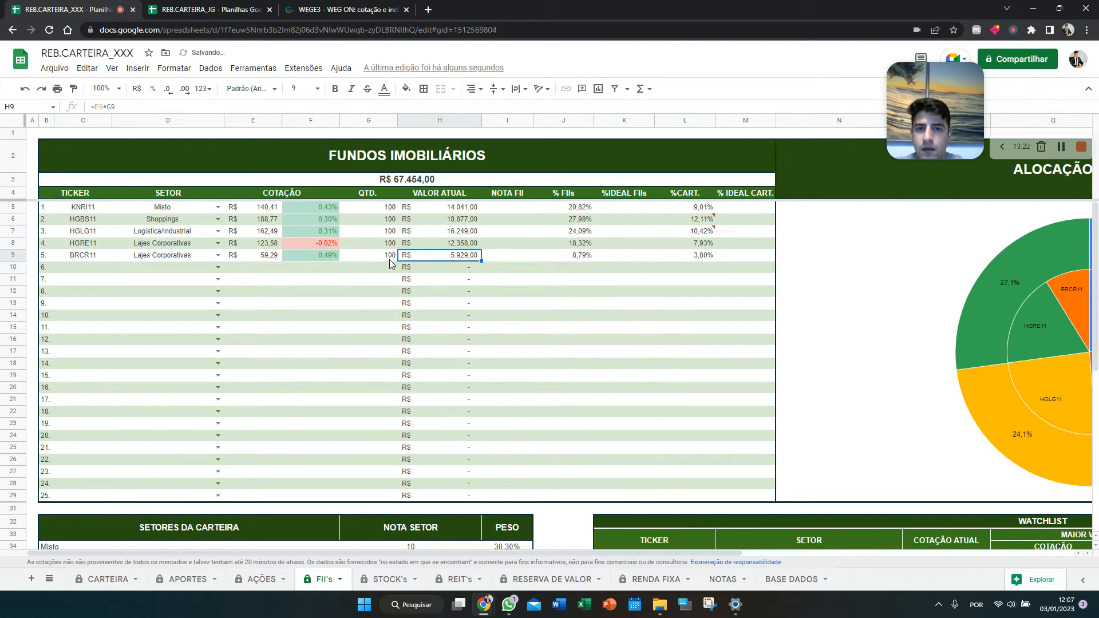
Score the funds in NOTA FII: 10 for KNRI11, HGBS11 and HGLG11, 8 for HGRE11 and 4 for BRCR11
key(Tab)
key(Up)
key(Up)
key(Up)
key(Up)
text(10)
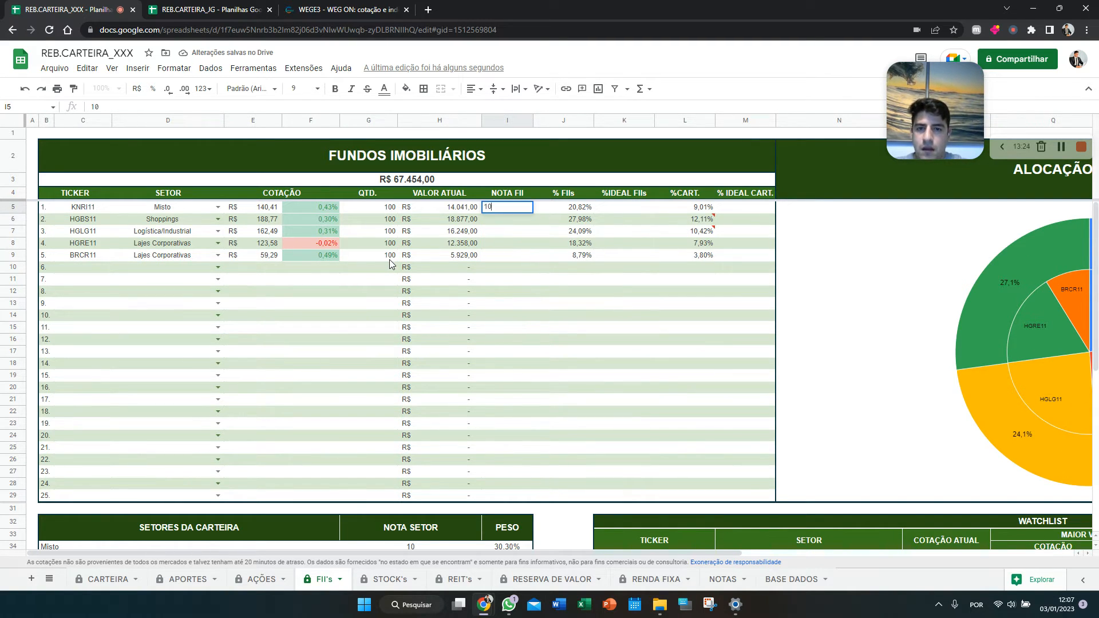
key(Return)
text(10)
key(Return)
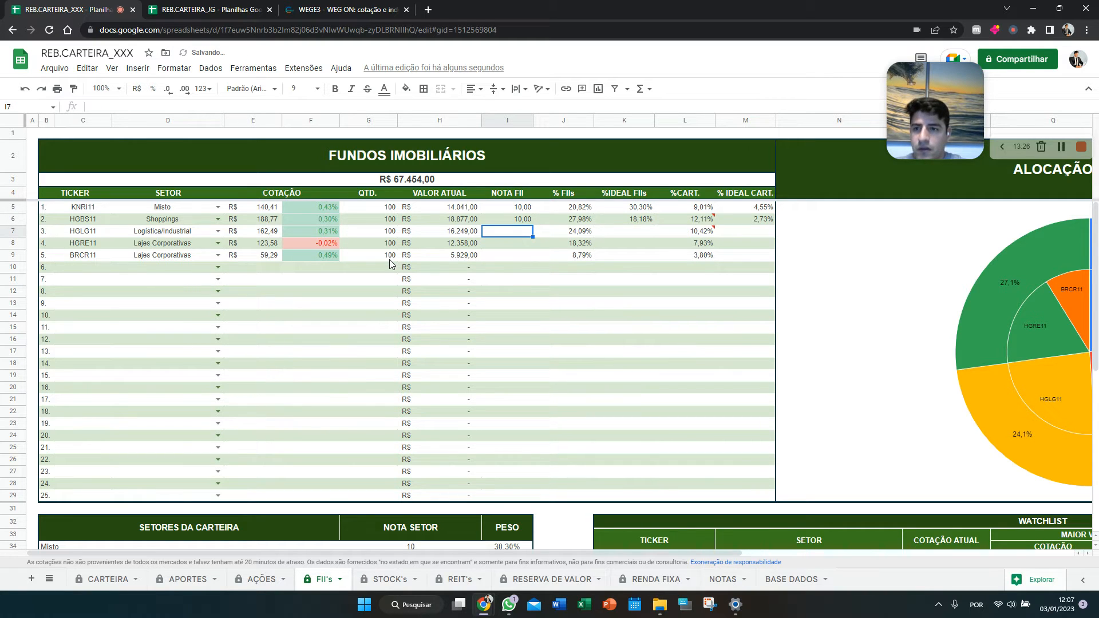
text(10)
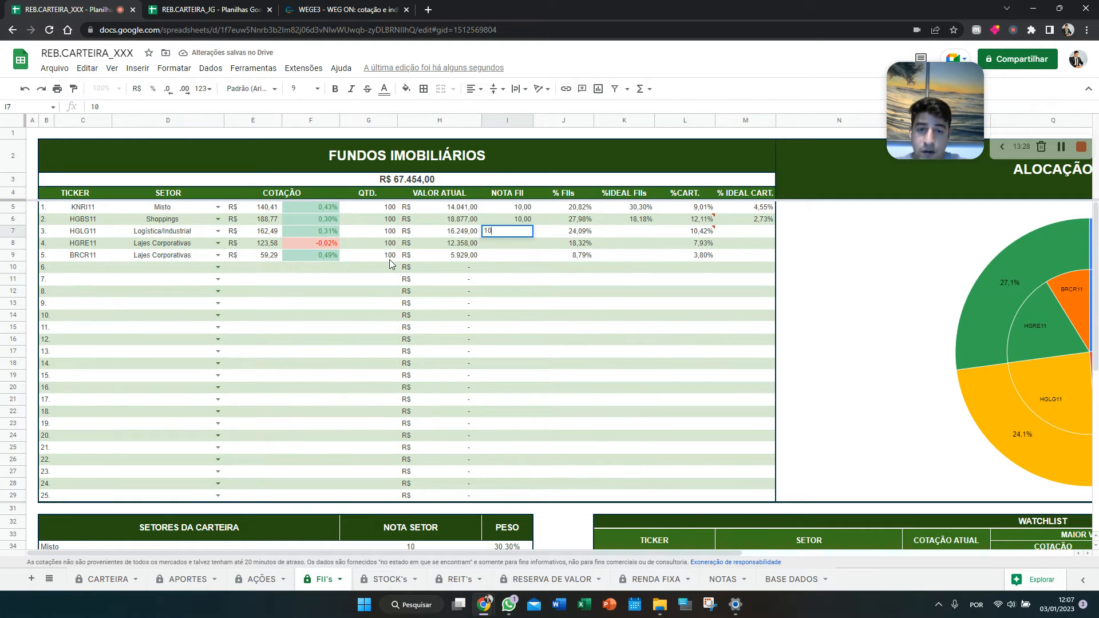
key(Return)
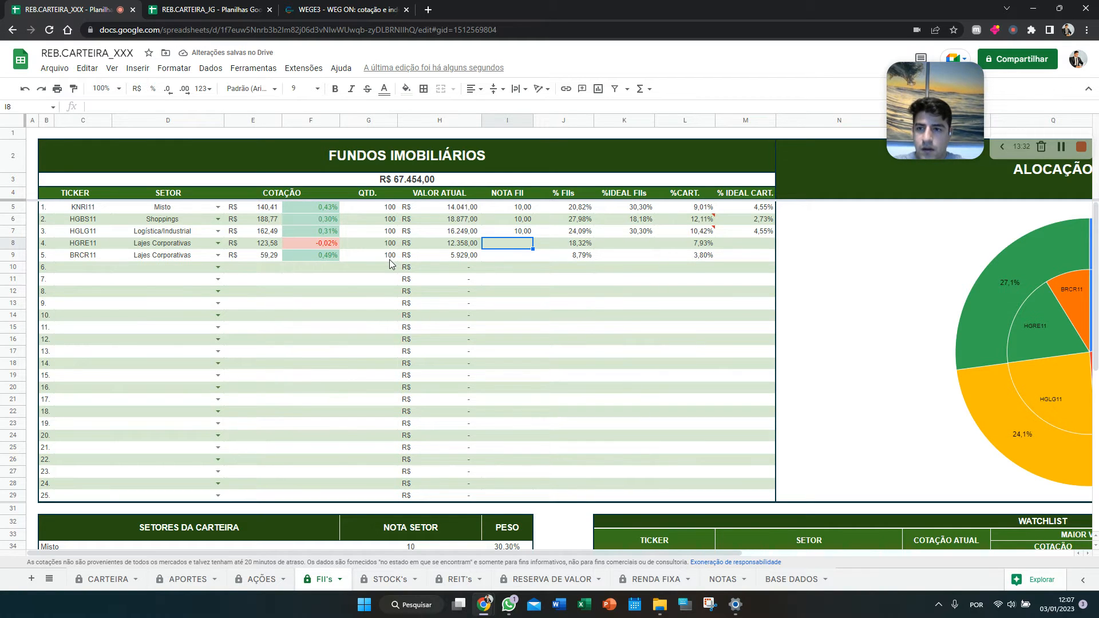
text(8)
key(Return)
text(4)
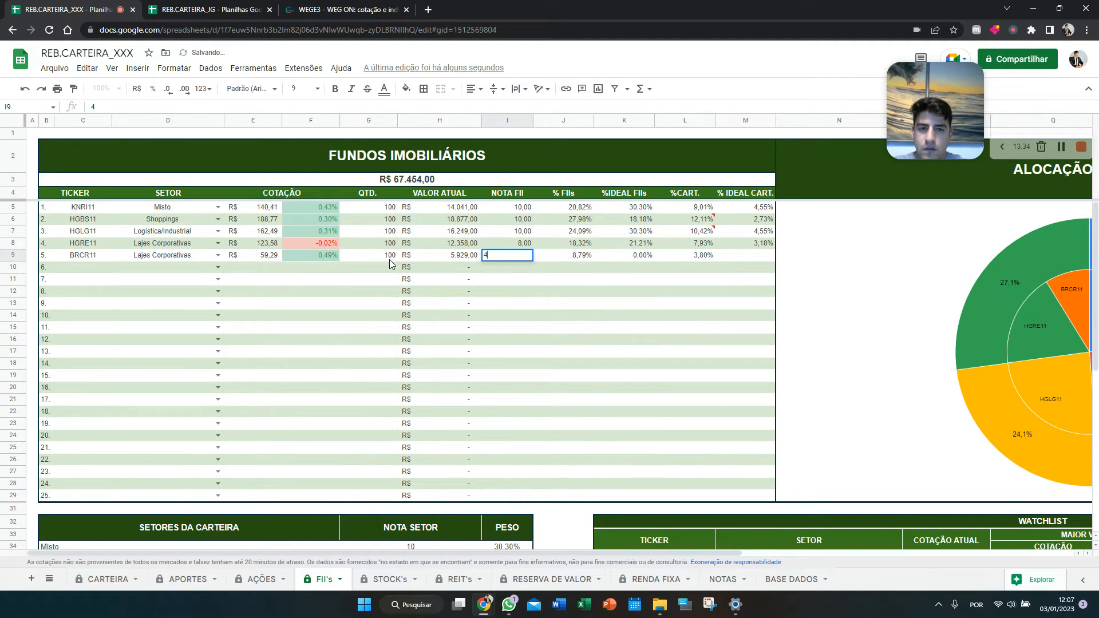
key(Return)
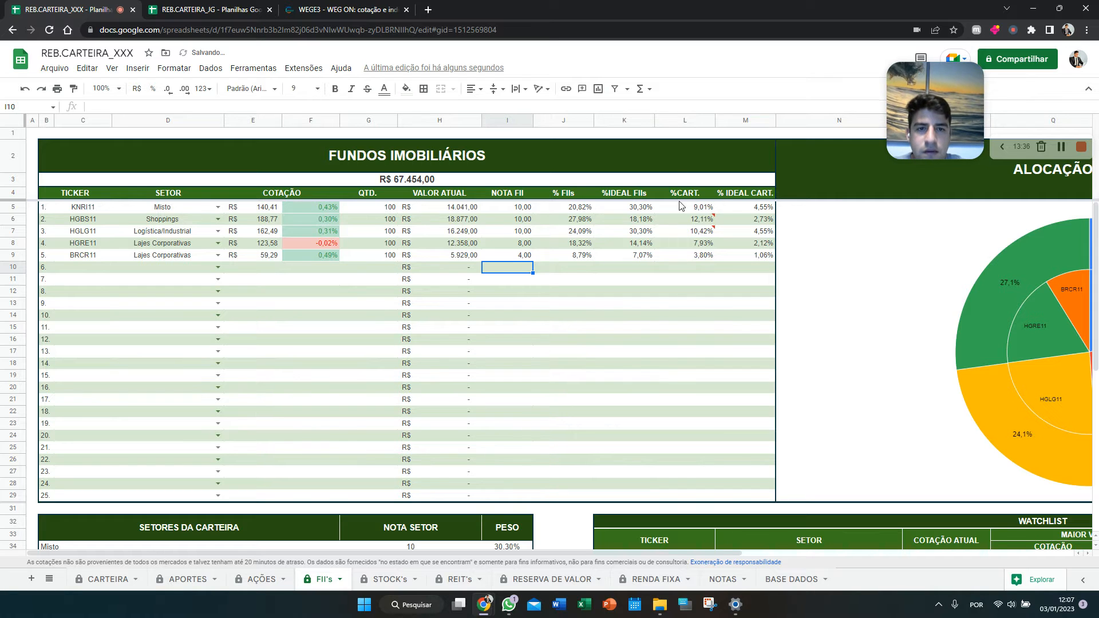
scroll(594, 343, down, 1)
scroll(594, 344, down, 5)
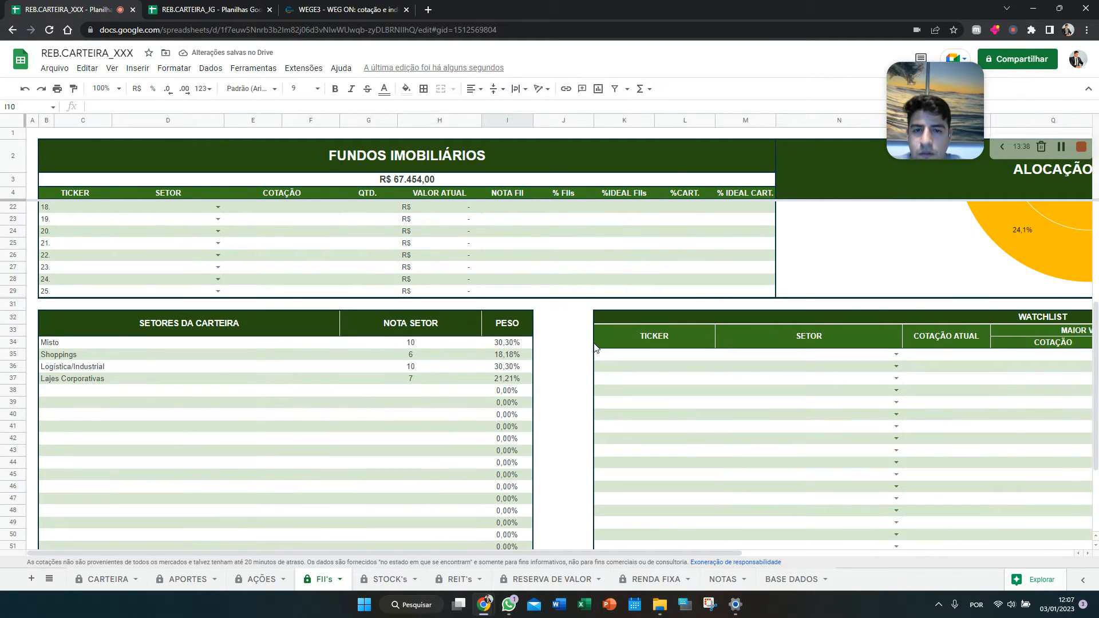
scroll(594, 347, up, 6)
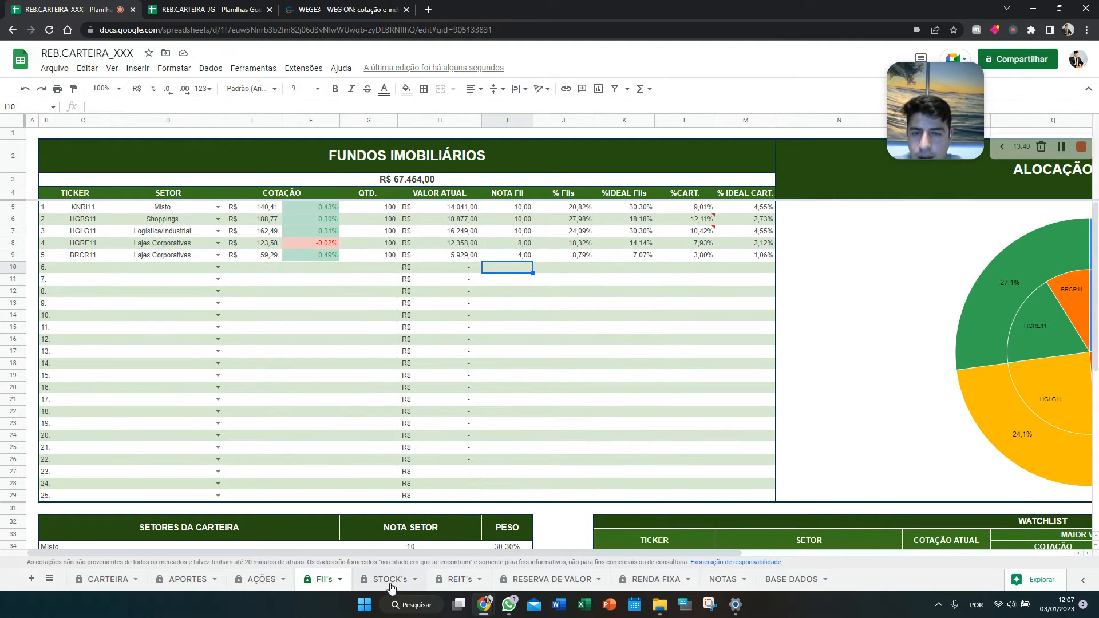
Enter BLK, BRK.B, DIS and AAPL as the first four tickers on the STOCK's sheet
click(389, 579)
drag(684, 553, 287, 553)
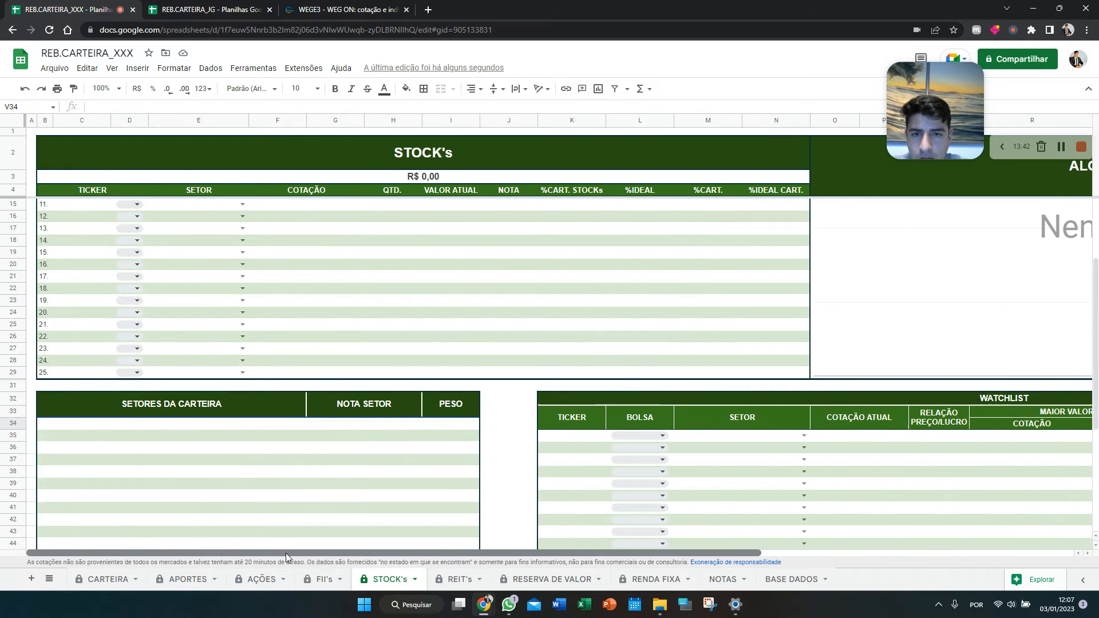
scroll(322, 503, up, 3)
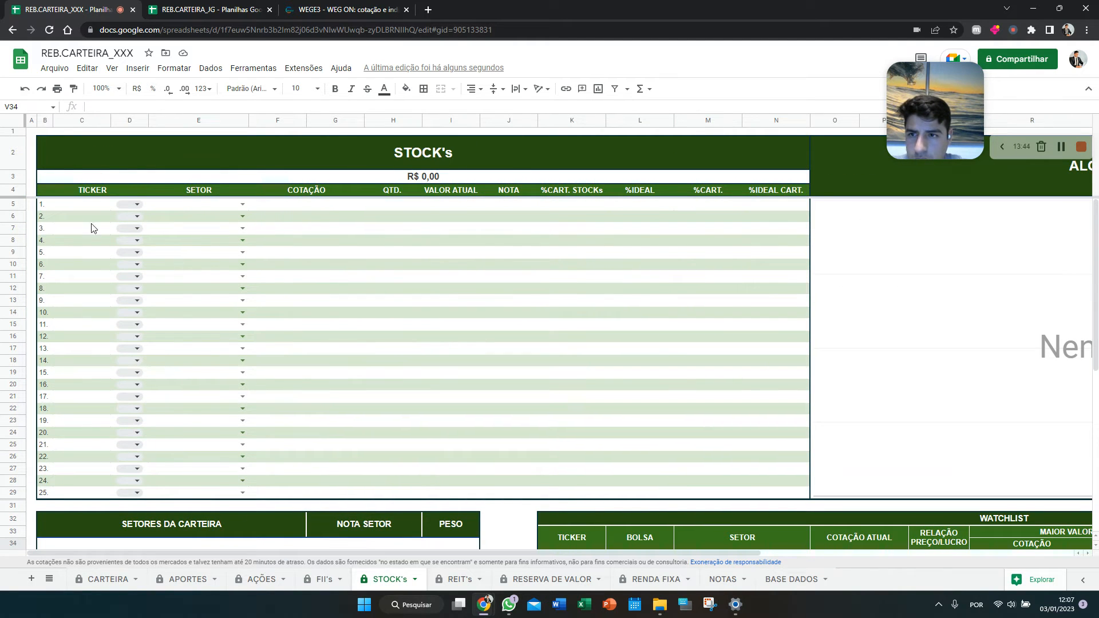
click(70, 206)
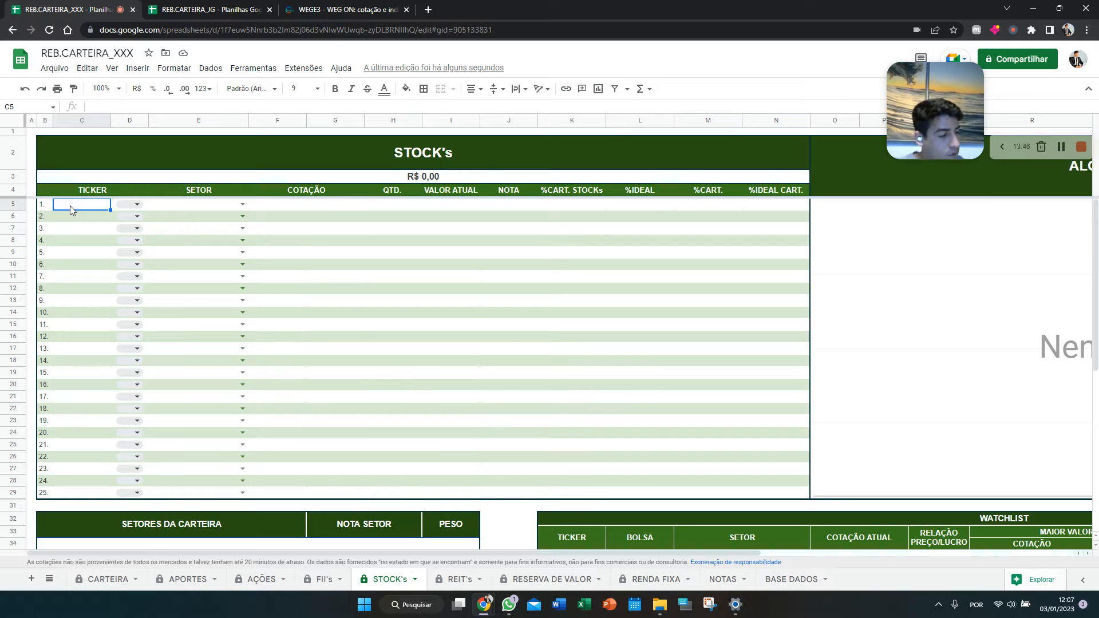
text(BLK)
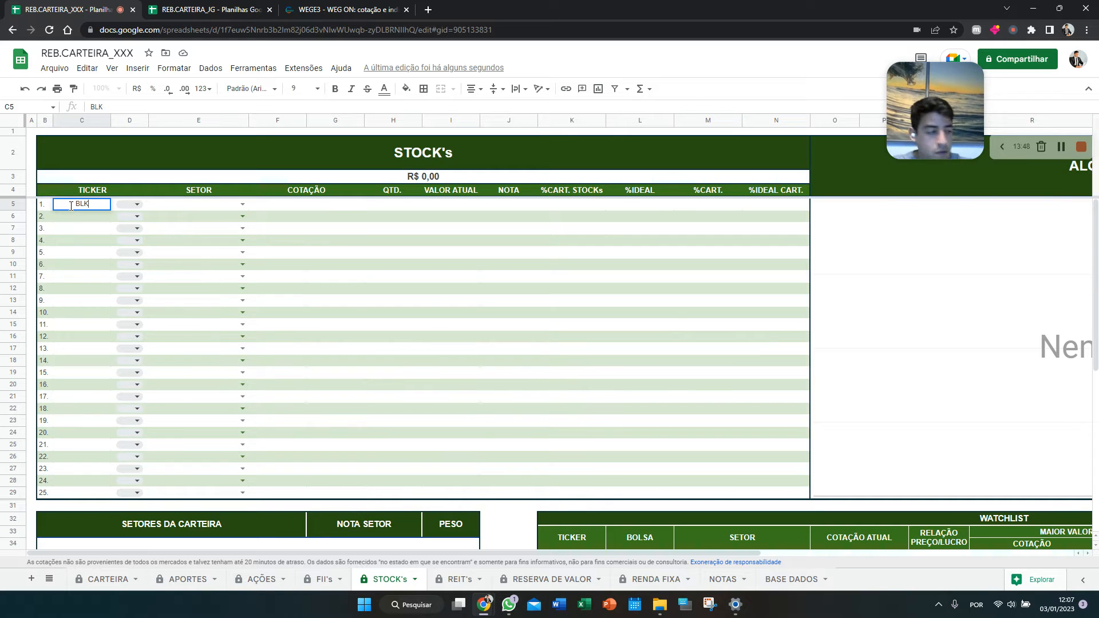
key(Return)
text(BRK)
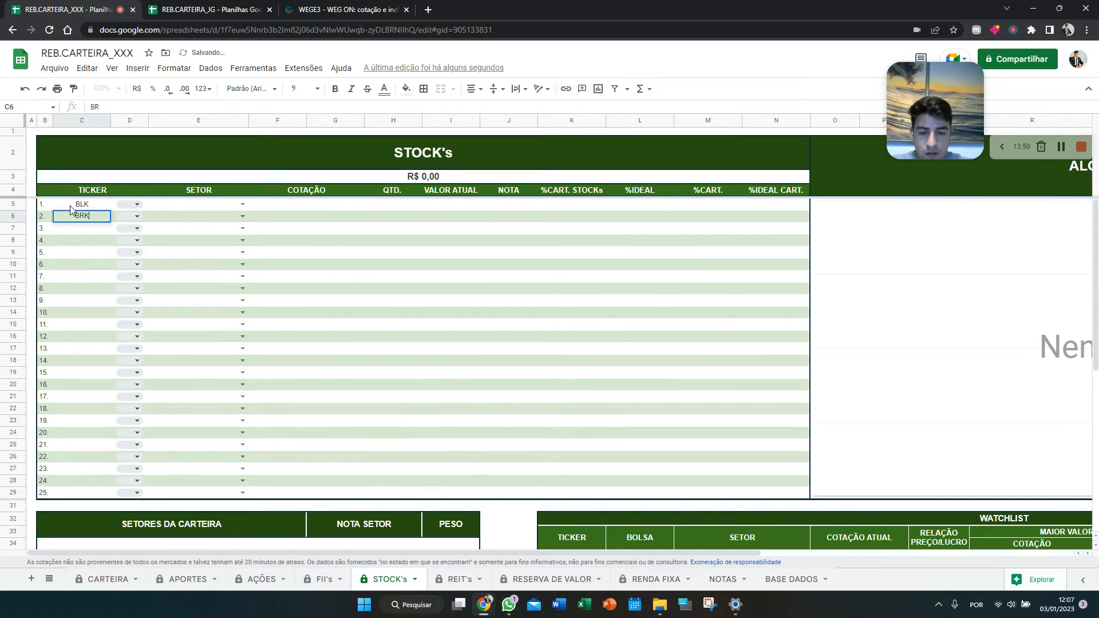
text(.B)
key(Return)
text(DIS)
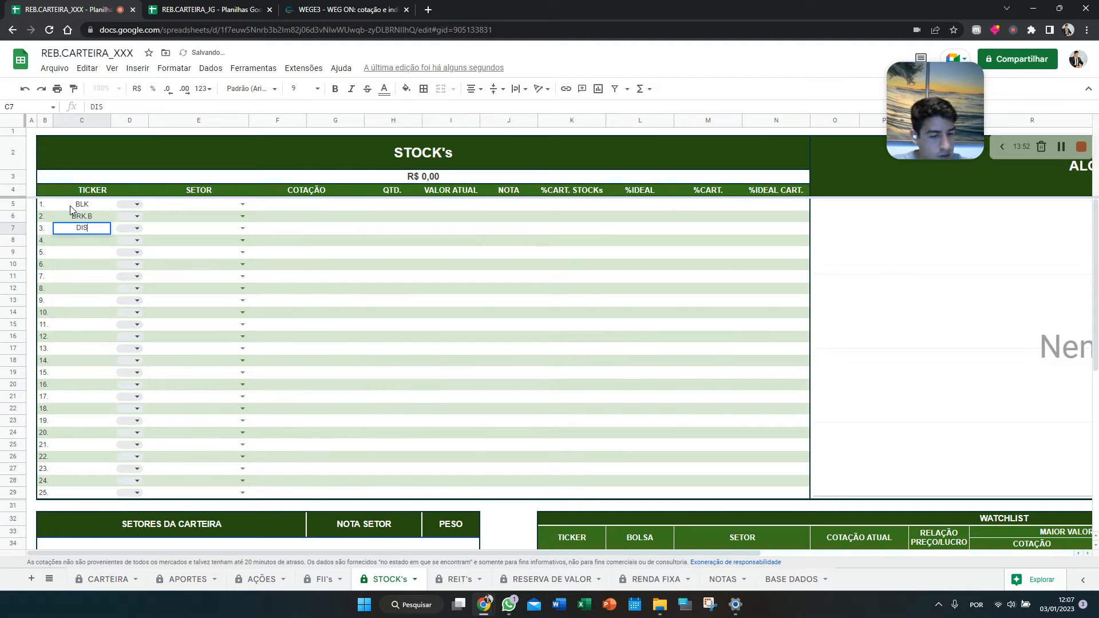
key(Return)
text(AAPL)
key(Return)
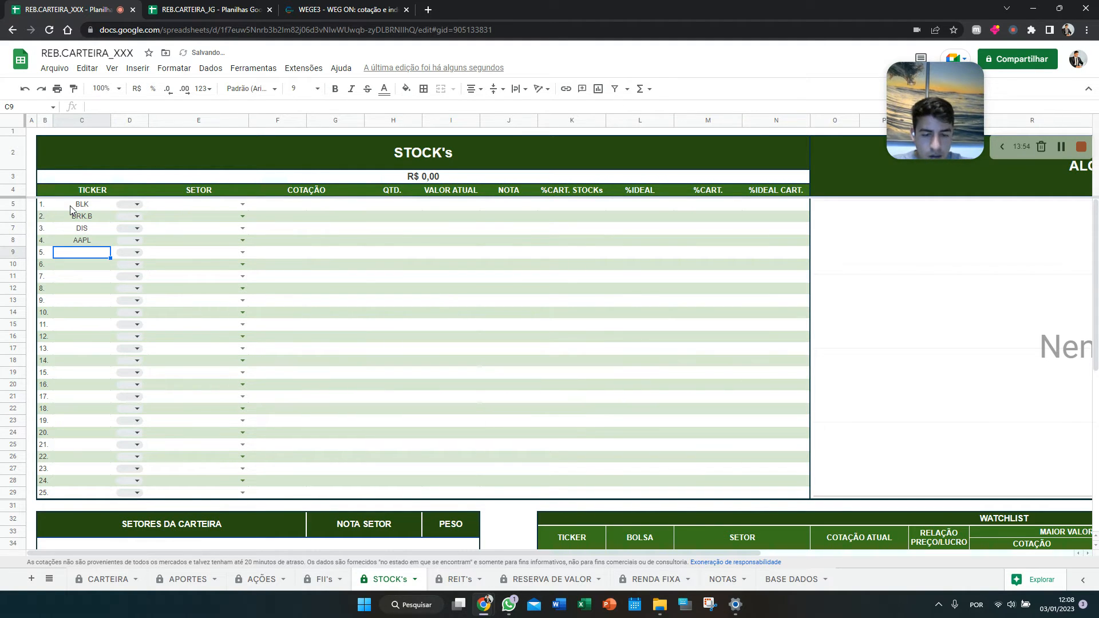
Add the tickers GOOG, NKE, TSLA, COST, KO and PG in rows 5 to 10 of the STOCK's list
text(GOOG)
key(Return)
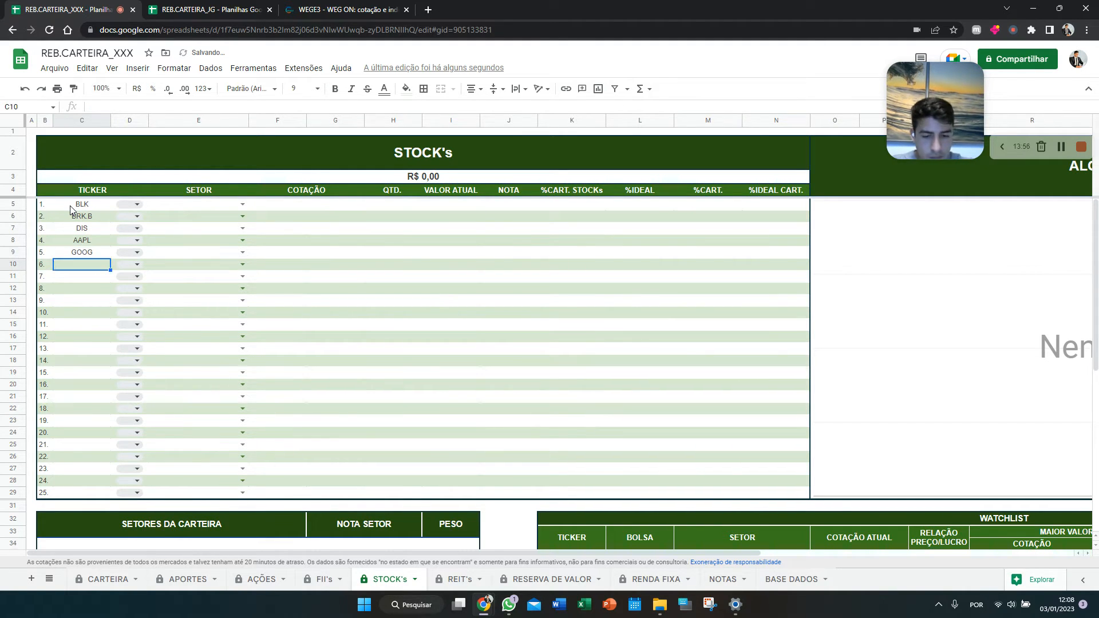
text(NKE)
key(Return)
text(TSLA)
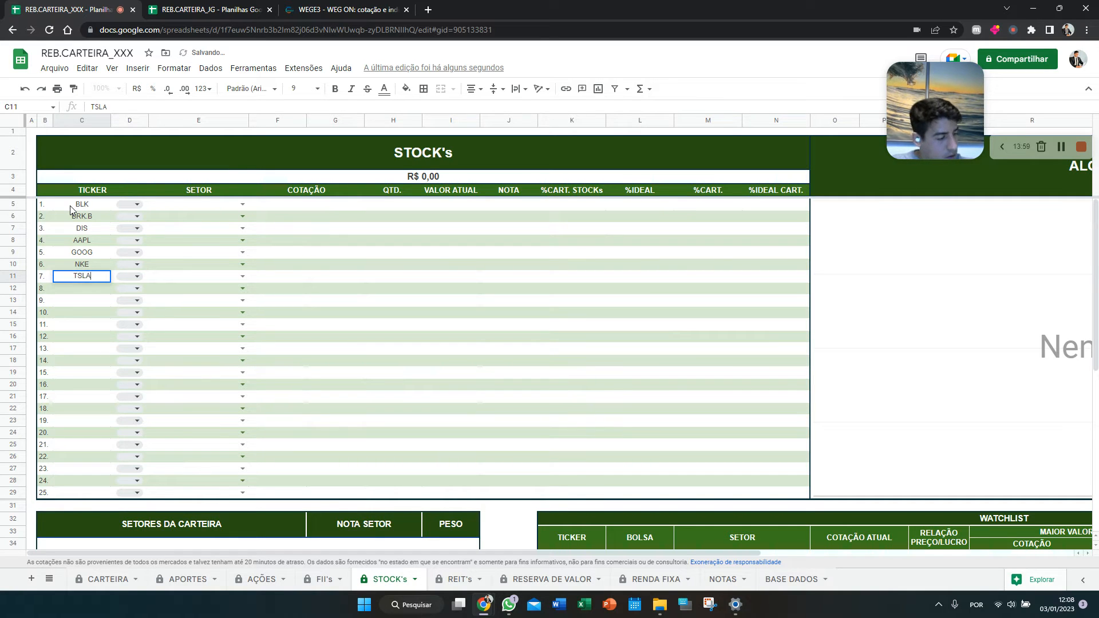
key(Return)
text(COST)
key(Return)
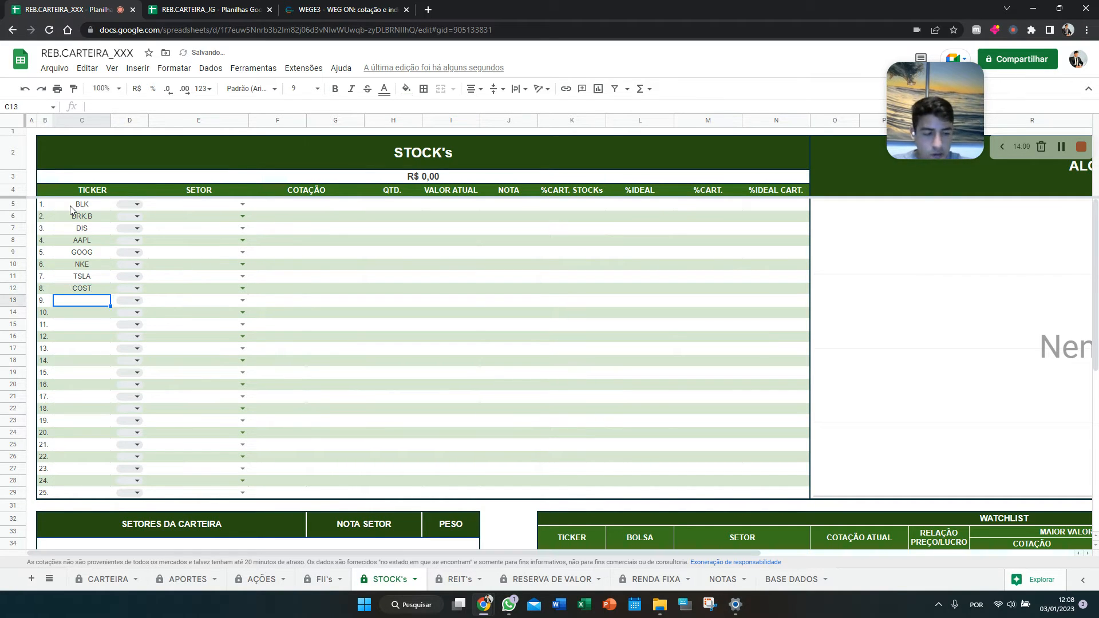
text(KO)
key(Return)
text(PG)
key(Return)
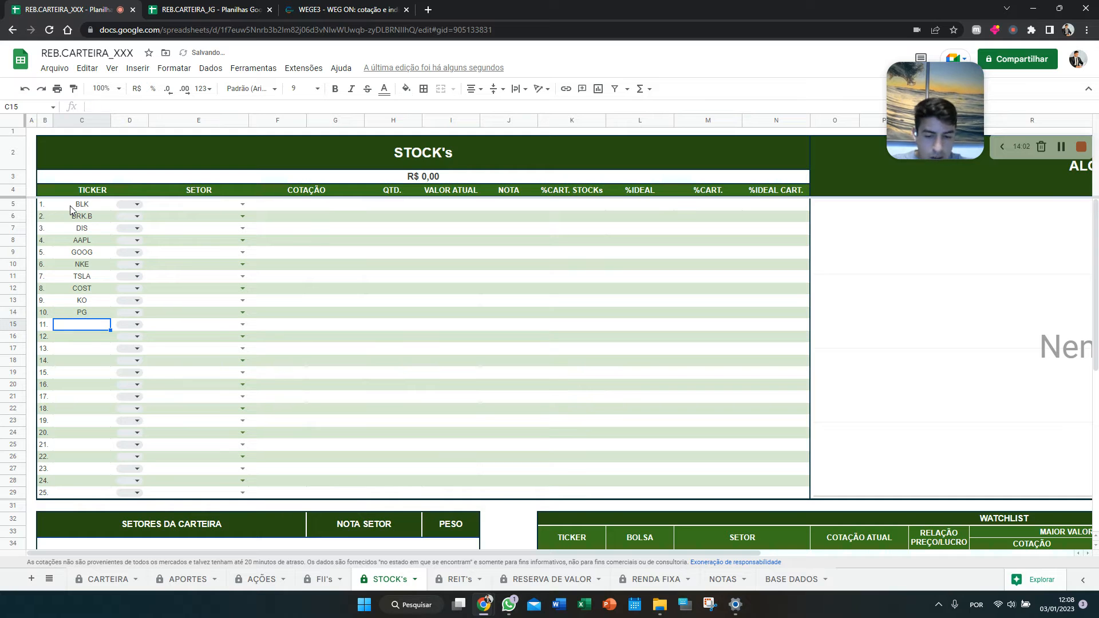
Add the tickers DVY, IJS, VOO, JNJ and URNM in rows 11 to 15 of the STOCK's list
text(DVY)
key(Return)
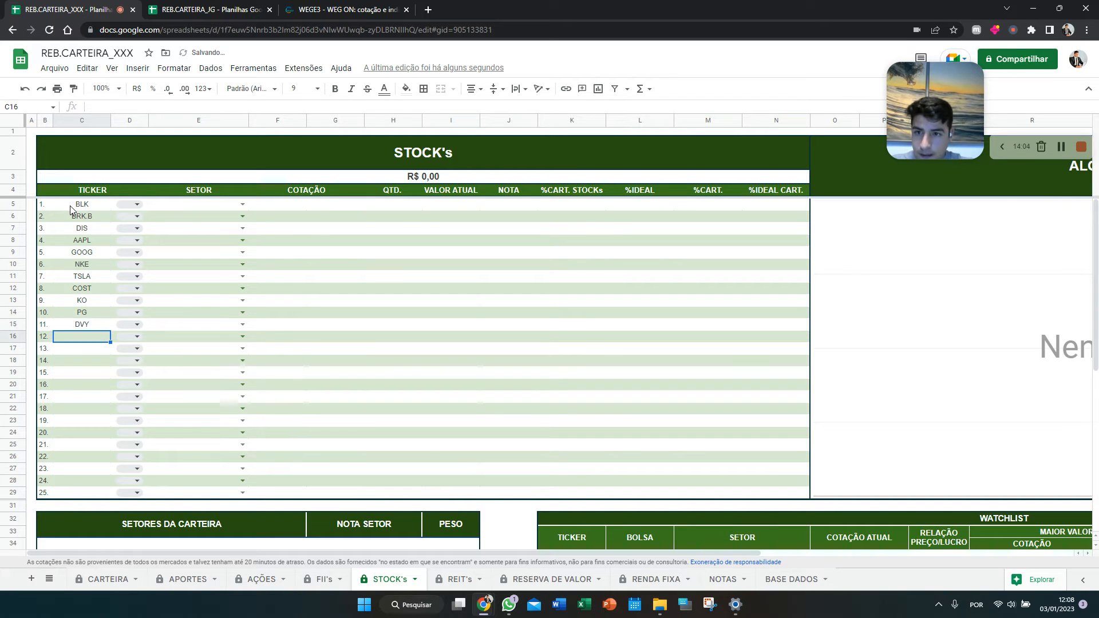
text(IJS)
key(Return)
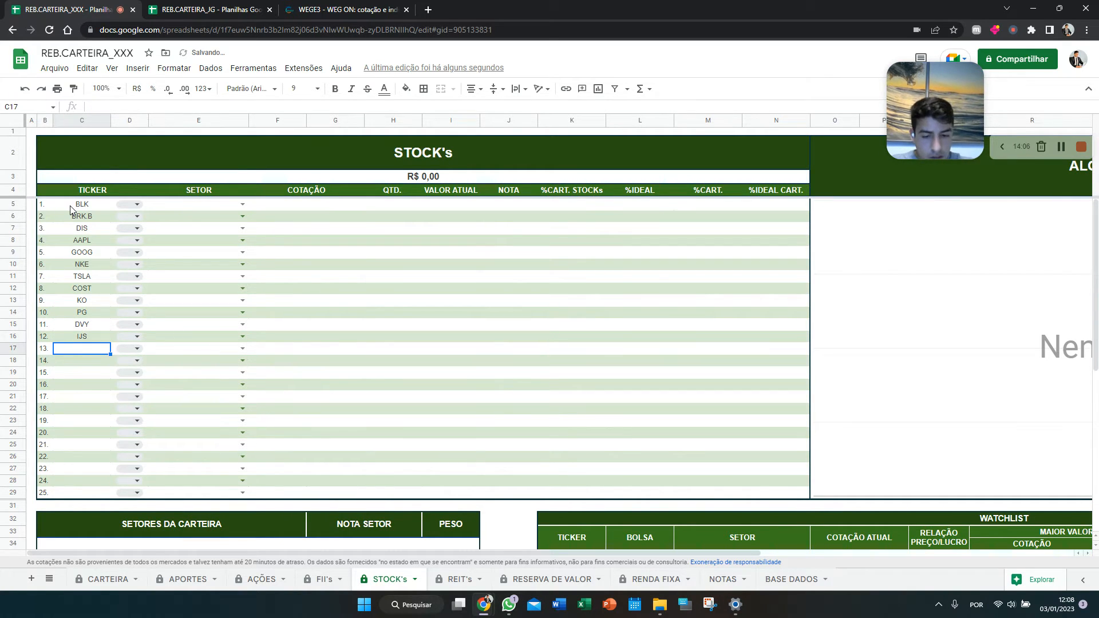
text(VOO)
key(Return)
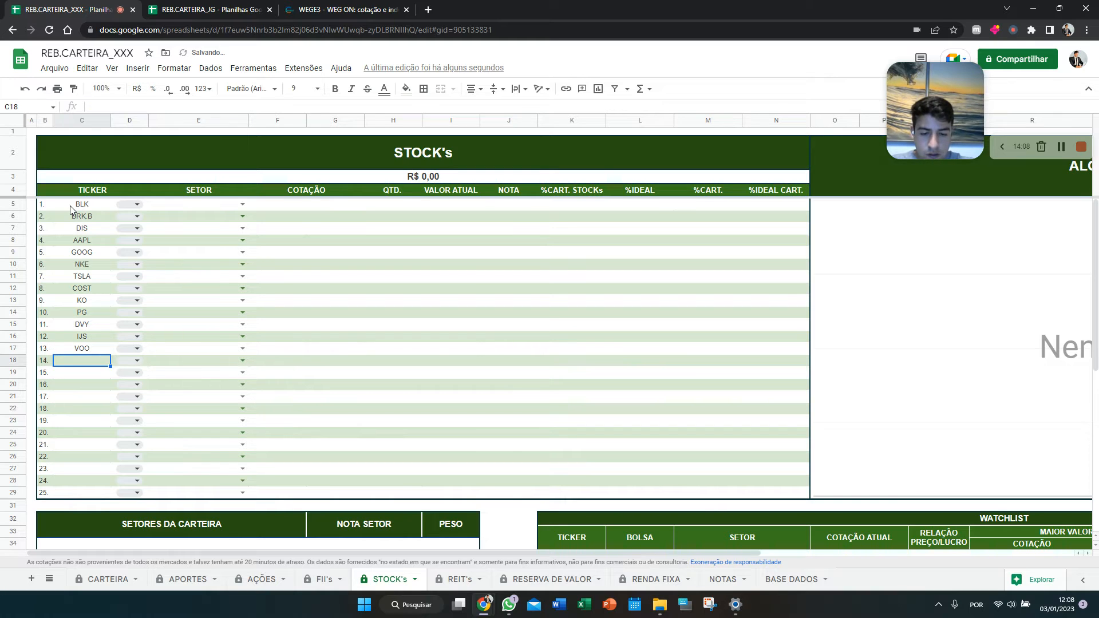
text(JNJ)
key(Return)
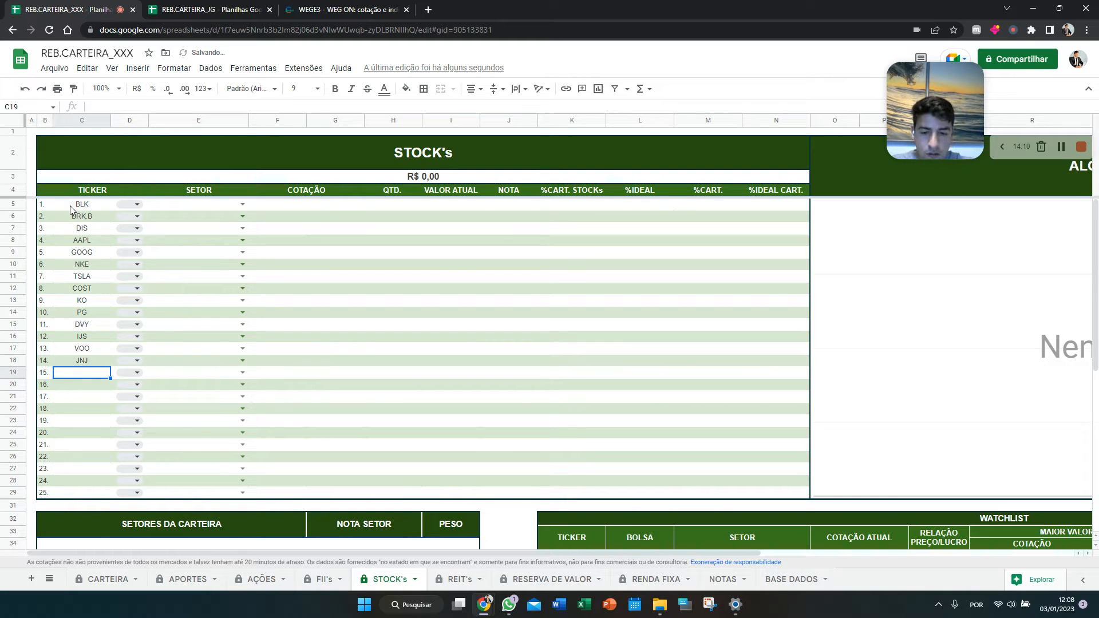
text(URNM)
key(Return)
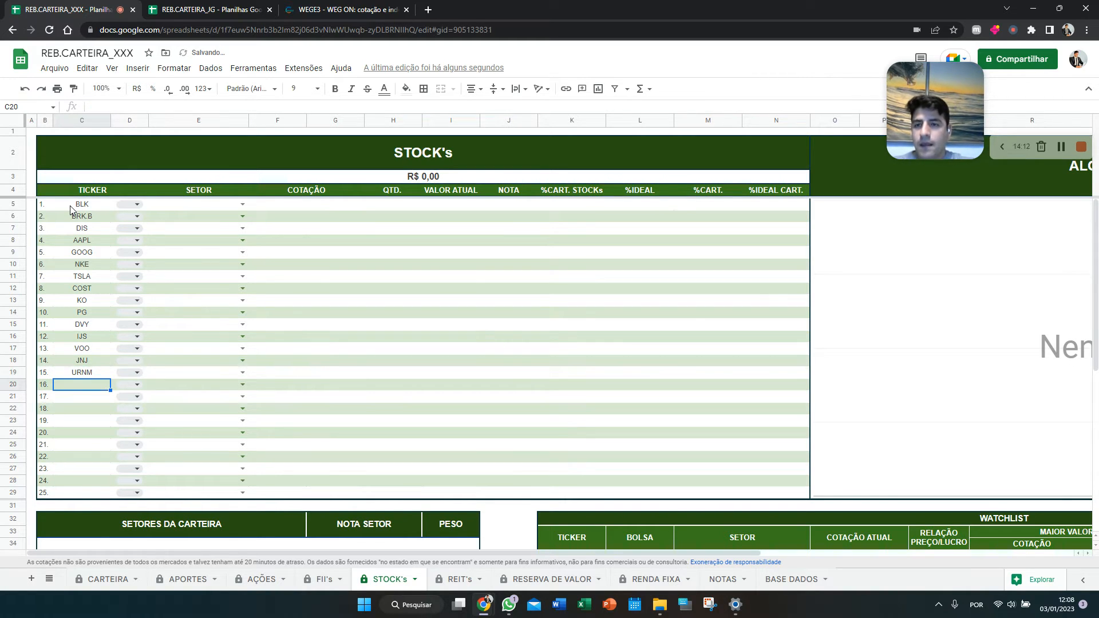
Mark BLK, BRK.B, DIS and AAPL as US listings in the column beside their tickers
click(144, 205)
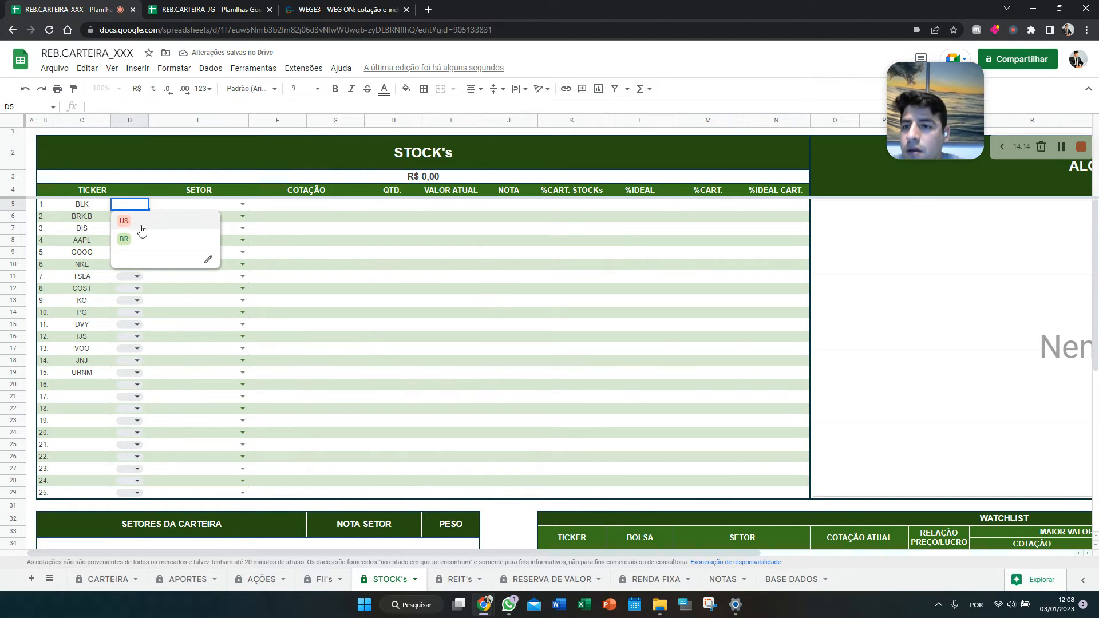
click(141, 217)
click(140, 216)
click(131, 232)
click(136, 228)
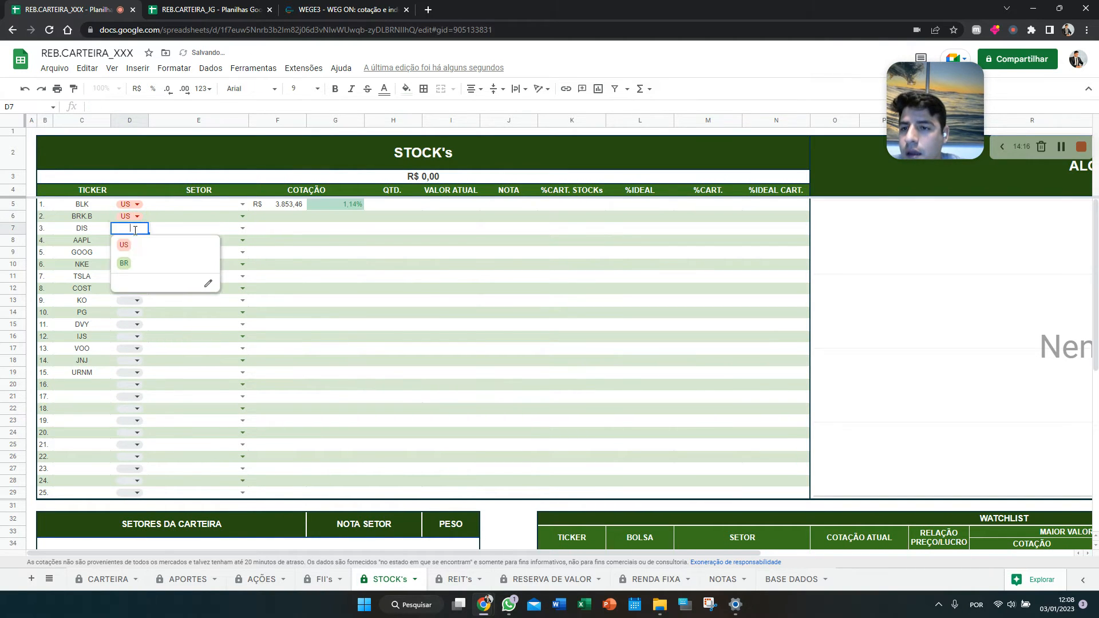
click(137, 245)
click(137, 240)
click(133, 254)
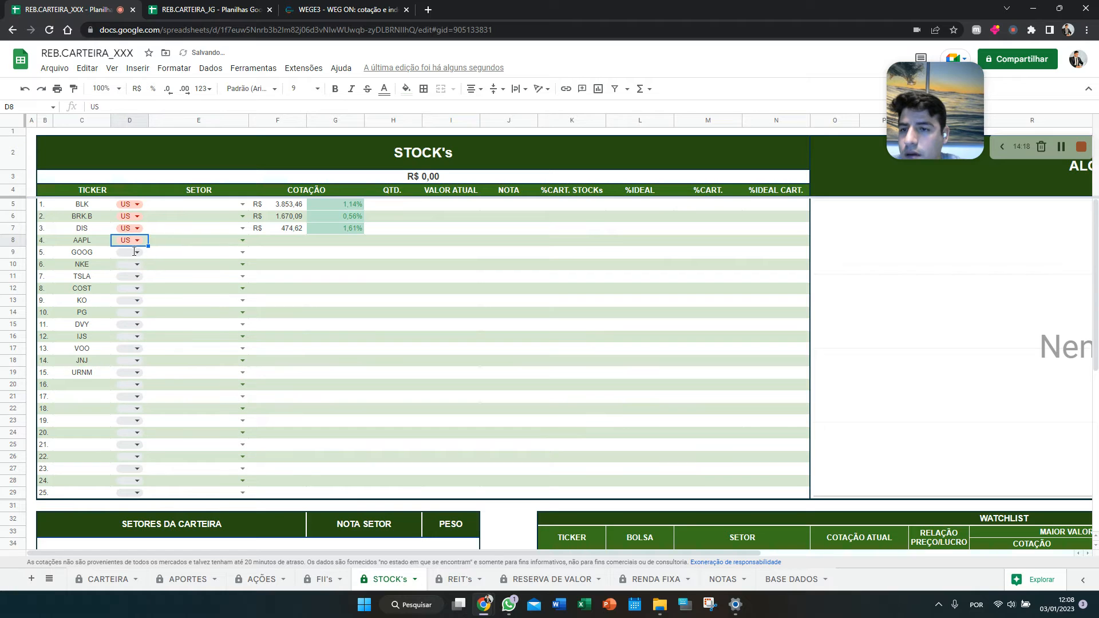
Assign the US market to GOOG, NKE, TSLA, COST, KO and PG
click(138, 252)
click(132, 265)
click(133, 264)
click(134, 277)
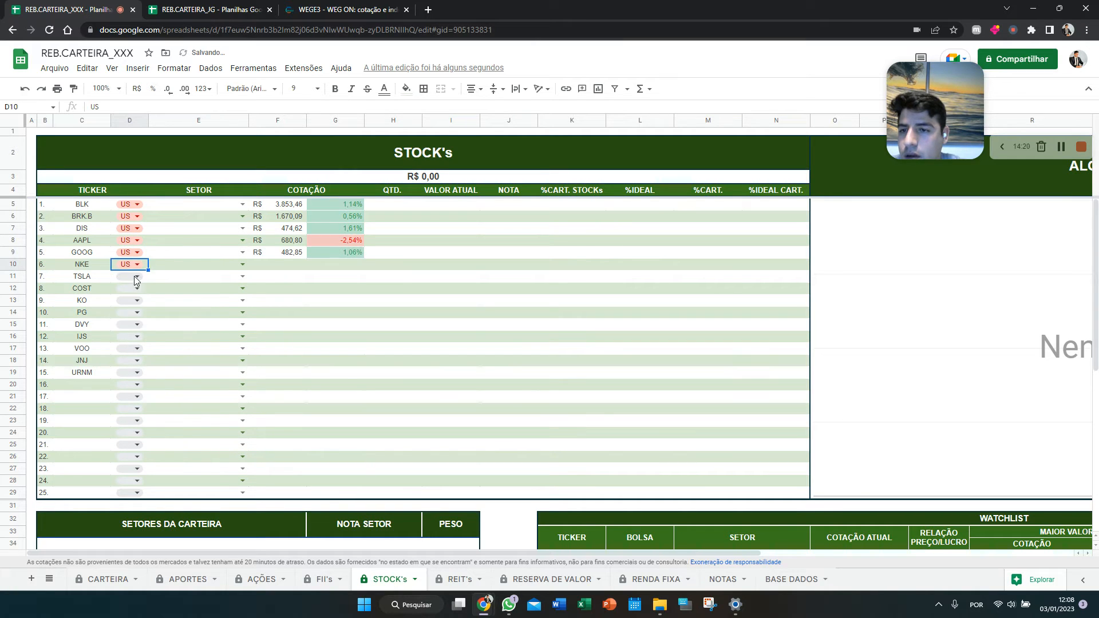
click(134, 276)
click(136, 288)
click(136, 286)
click(135, 297)
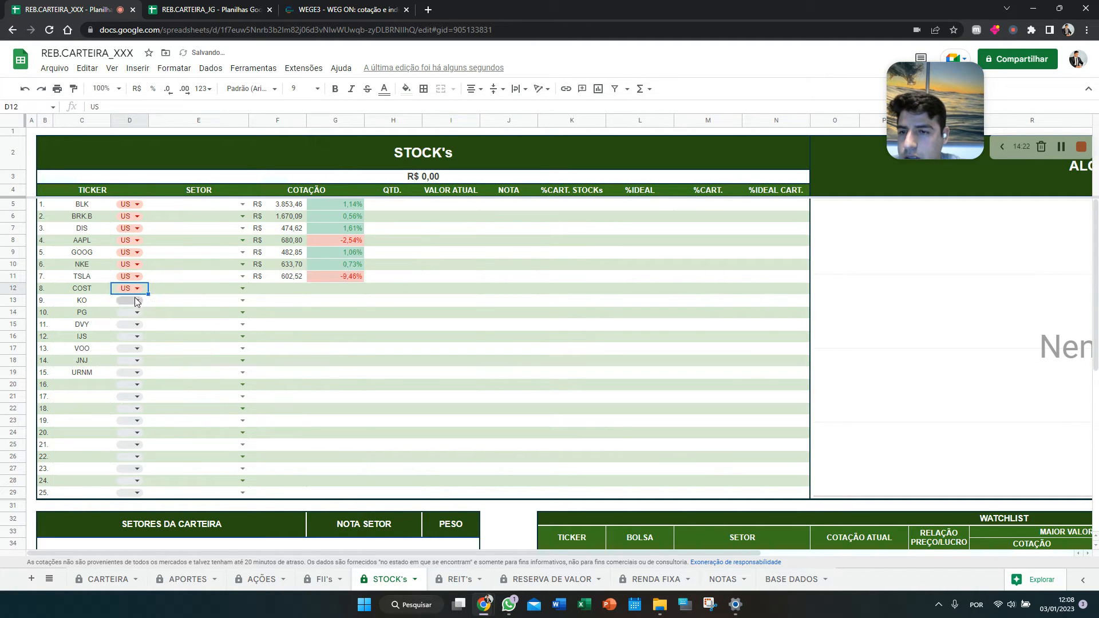
click(135, 300)
click(136, 313)
click(136, 312)
click(133, 324)
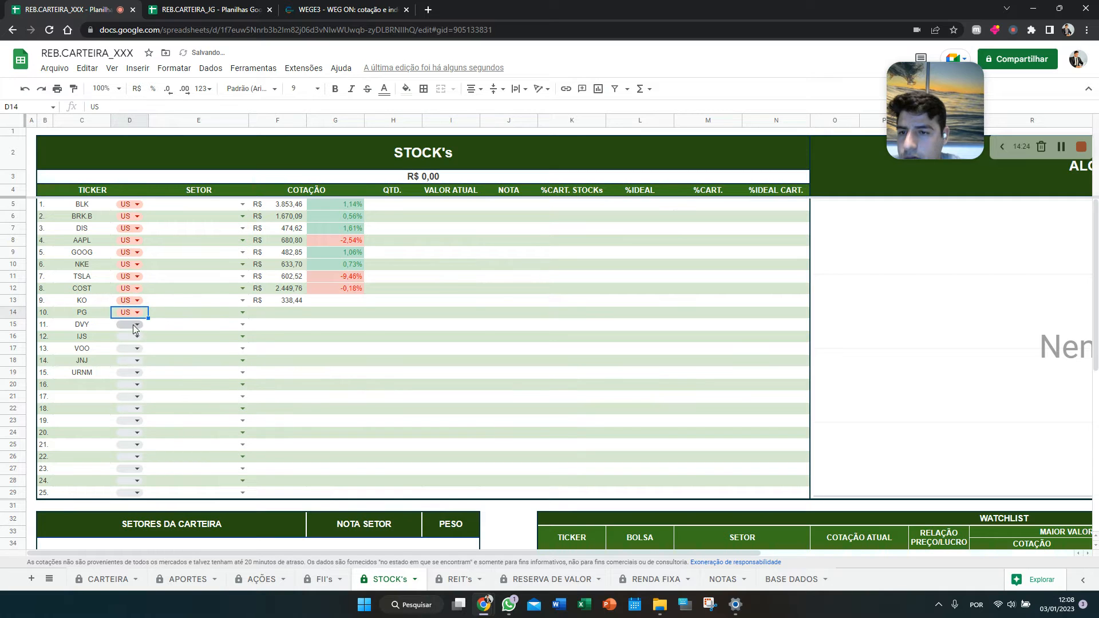
Assign the US market to DVY, IJS, VOO, JNJ and URNM
click(133, 324)
click(131, 336)
click(132, 337)
click(134, 347)
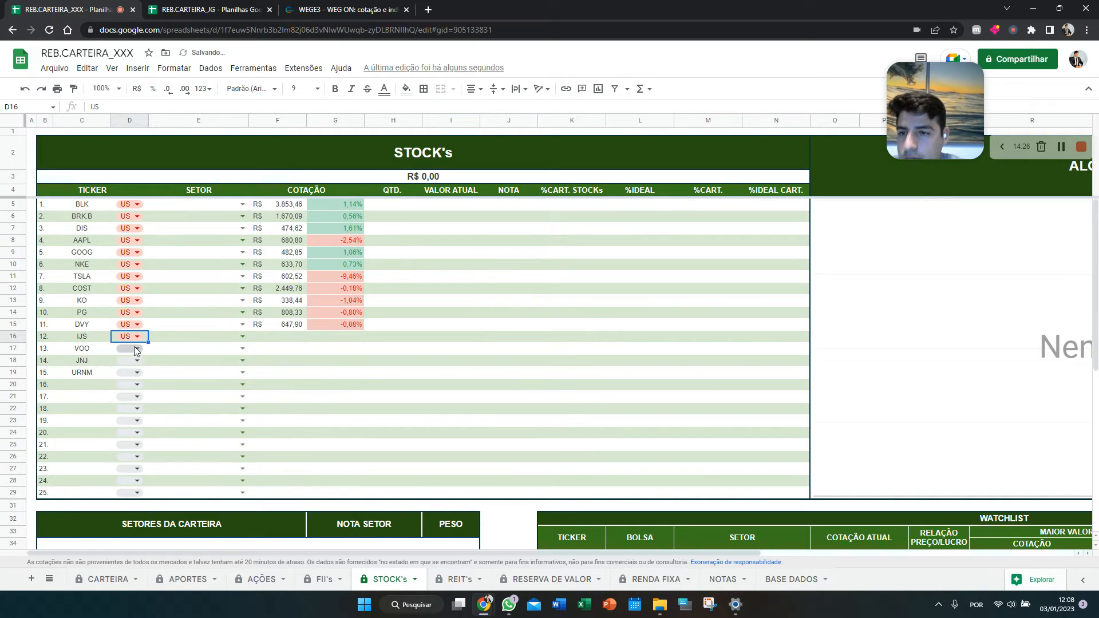
click(134, 348)
click(133, 361)
click(133, 361)
click(134, 372)
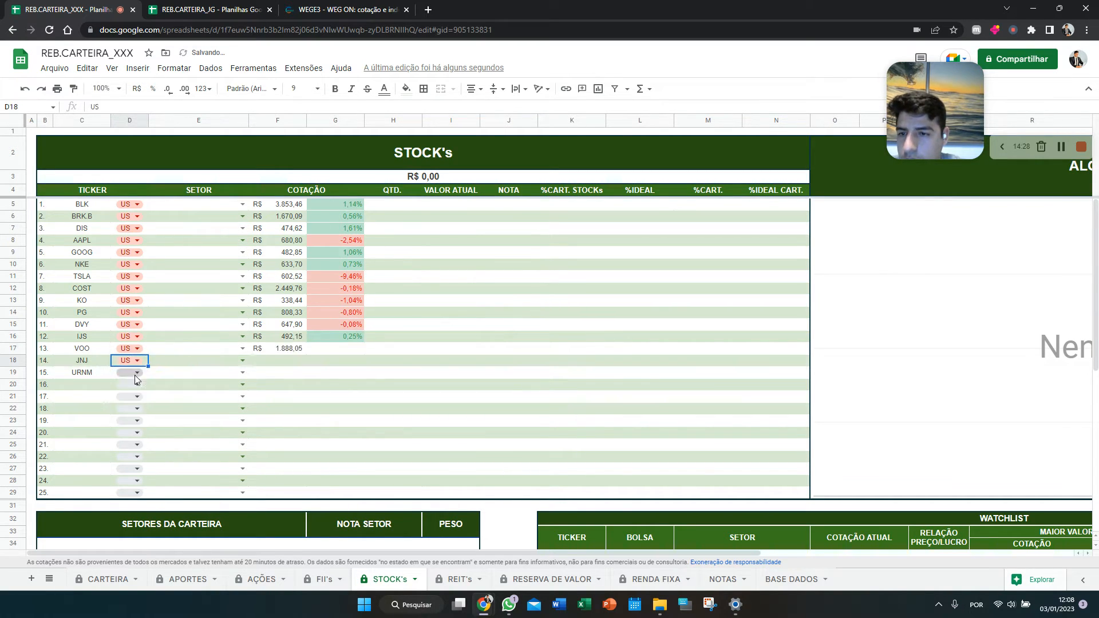
click(135, 374)
click(139, 384)
Enter IVVB11 as the ticker in row 16 of the STOCK's list and set its market to BR
click(83, 387)
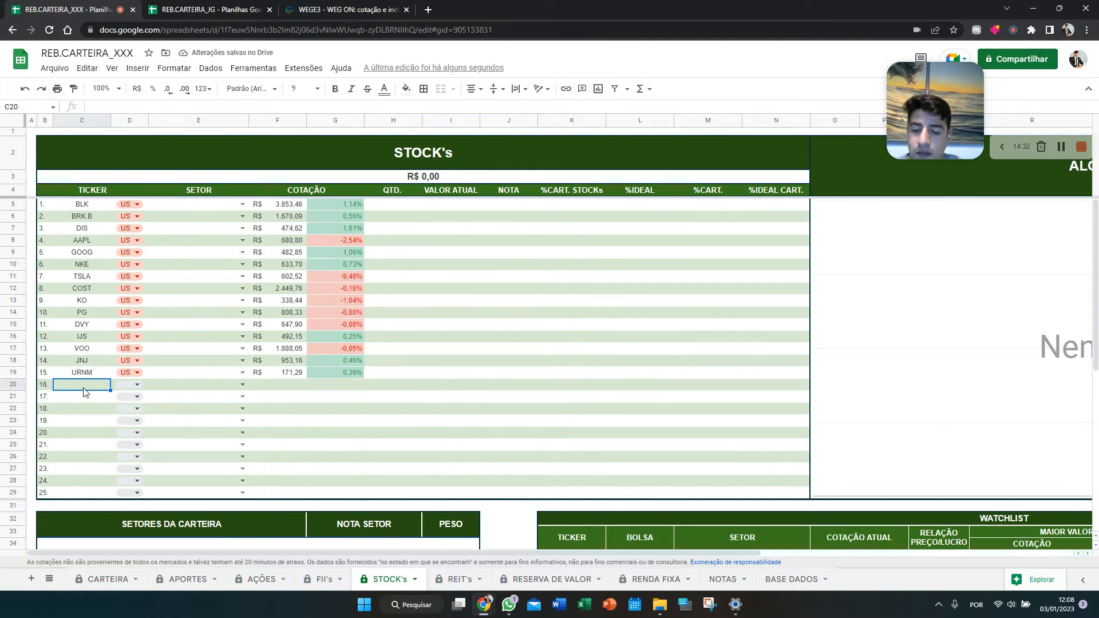
text(IVVB11)
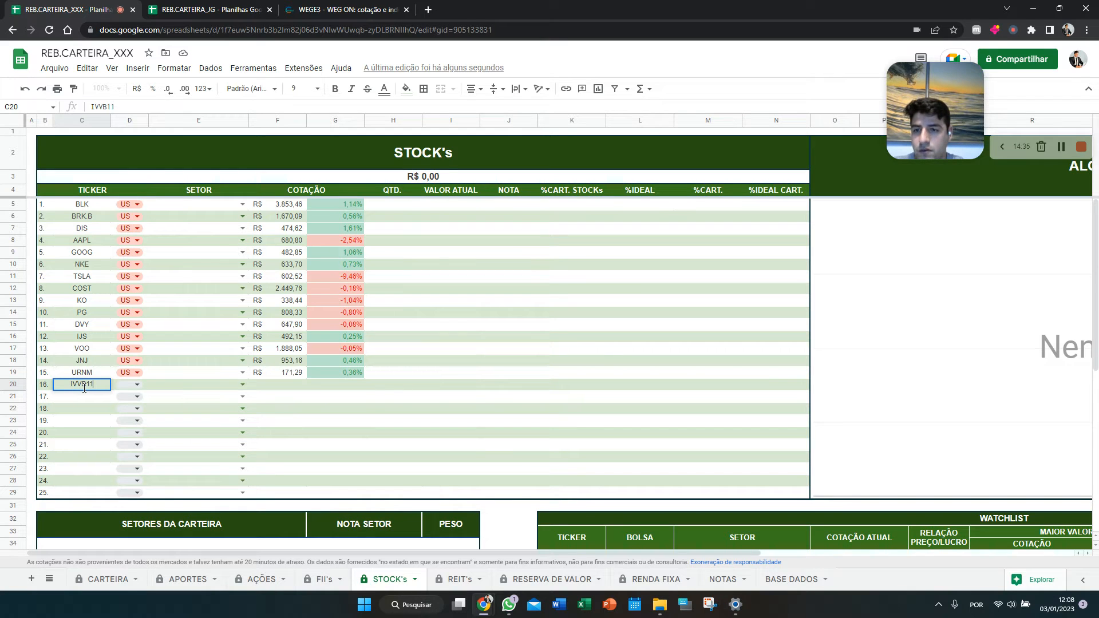
key(Tab)
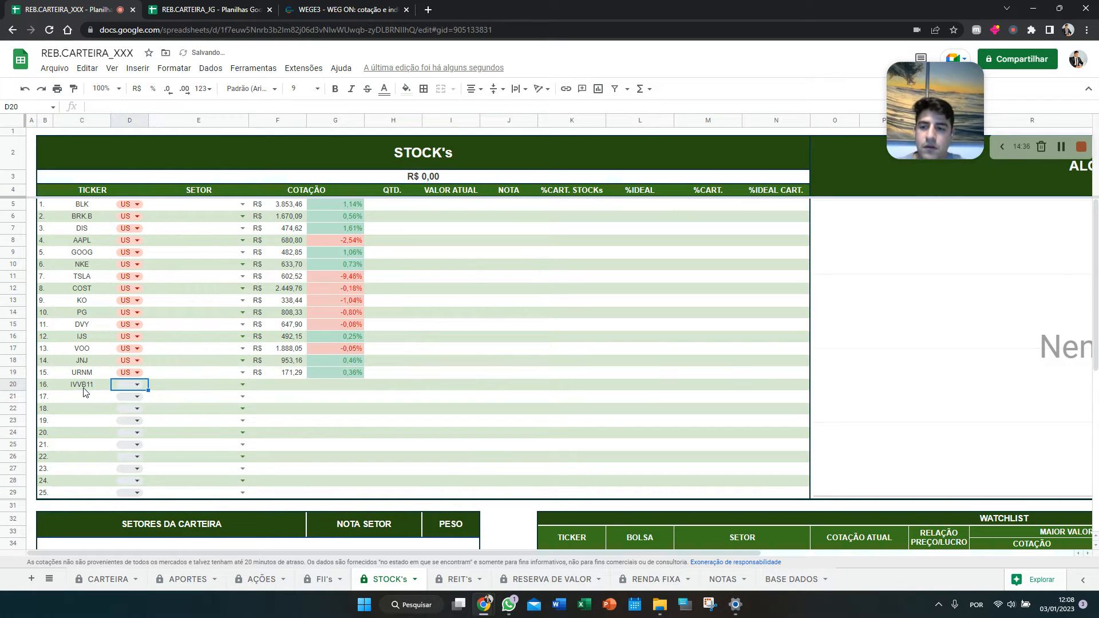
click(136, 383)
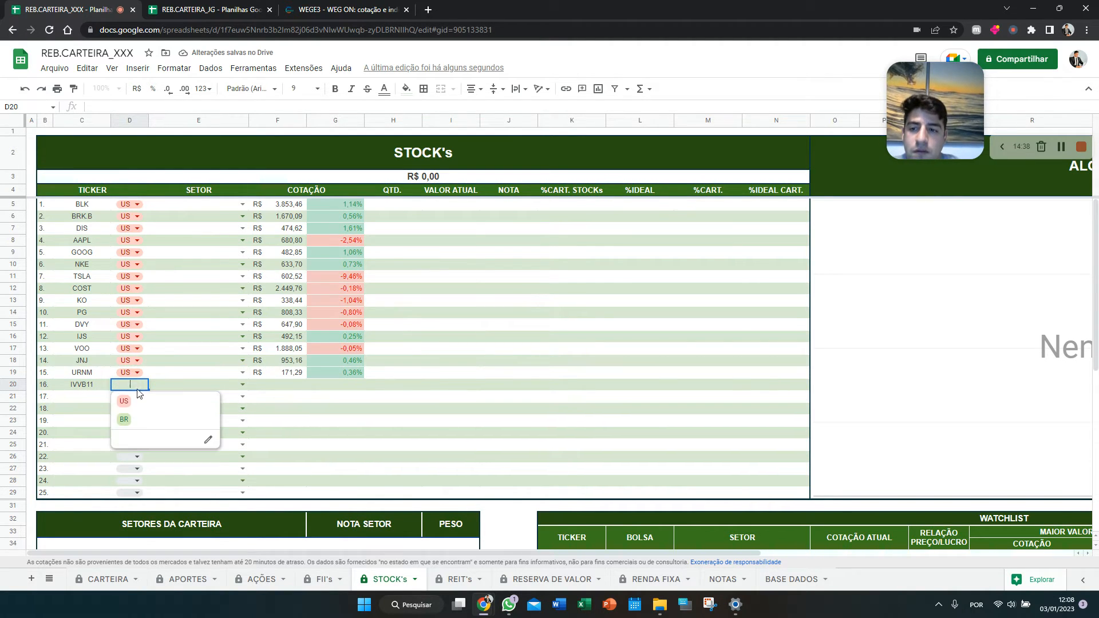
click(130, 420)
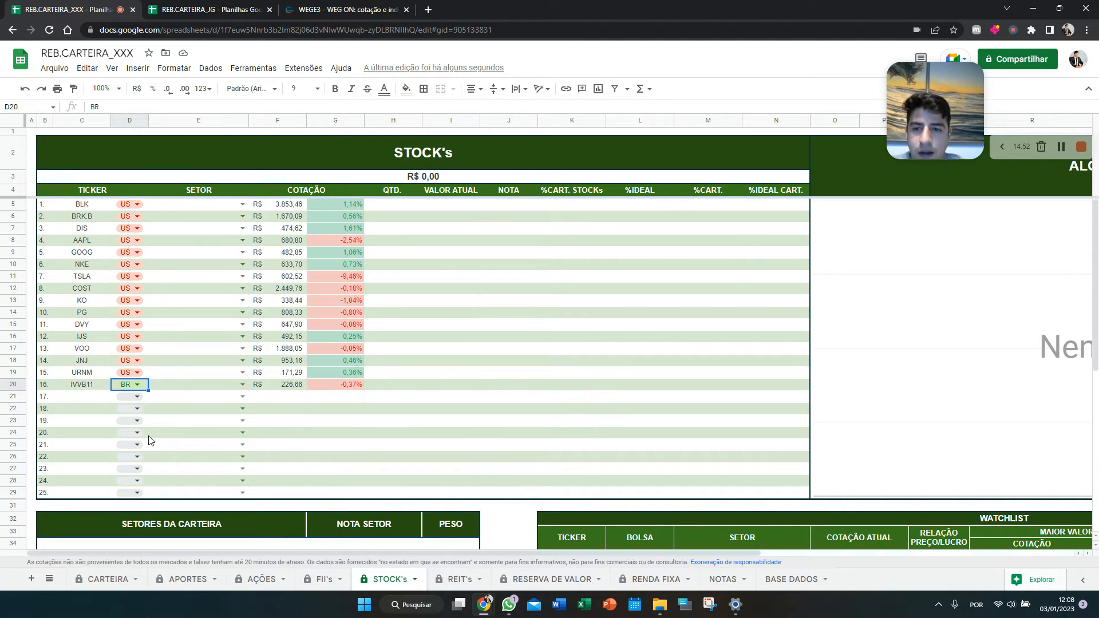
Clear the BR market and the IVVB11 ticker from row 16 of the STOCK's list
key(Delete)
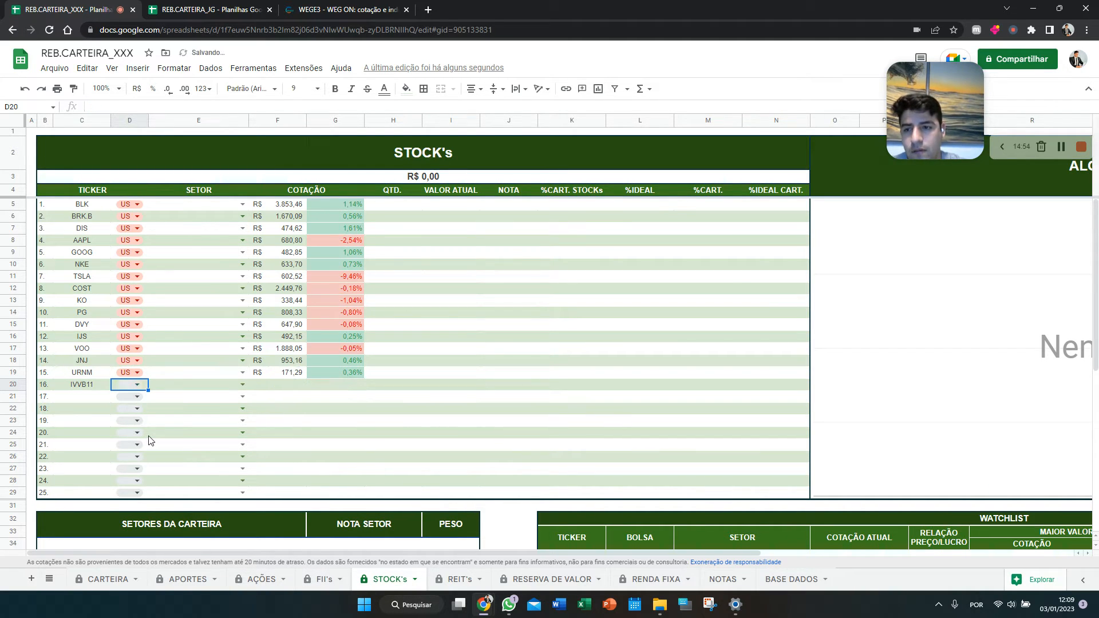
key(Left)
key(Delete)
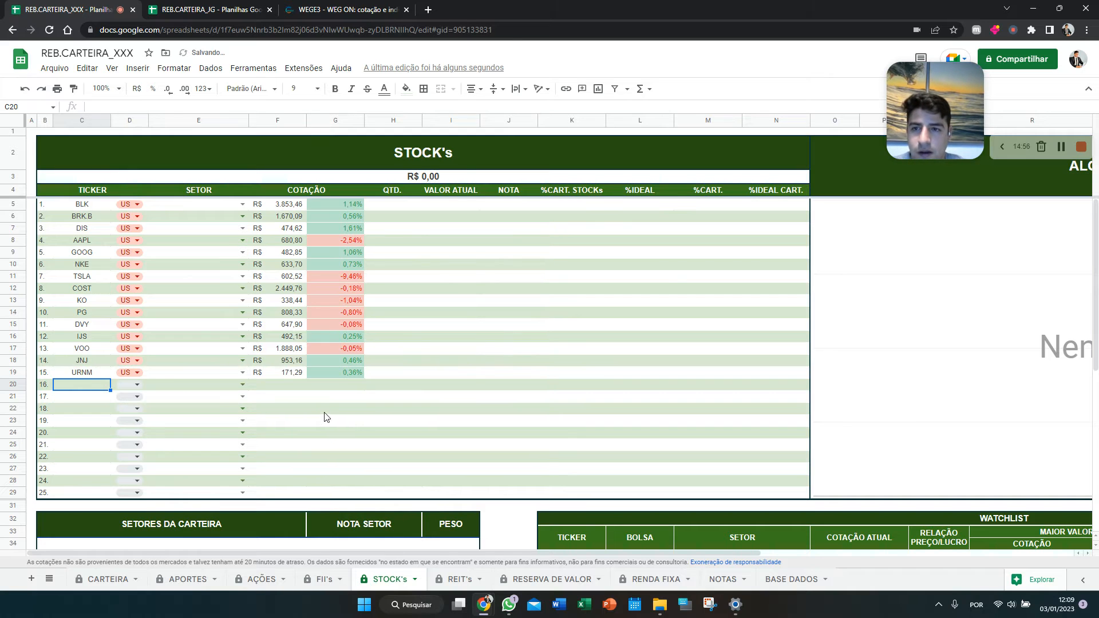
Set the sector of BLK and BRK.B to Financials
click(243, 204)
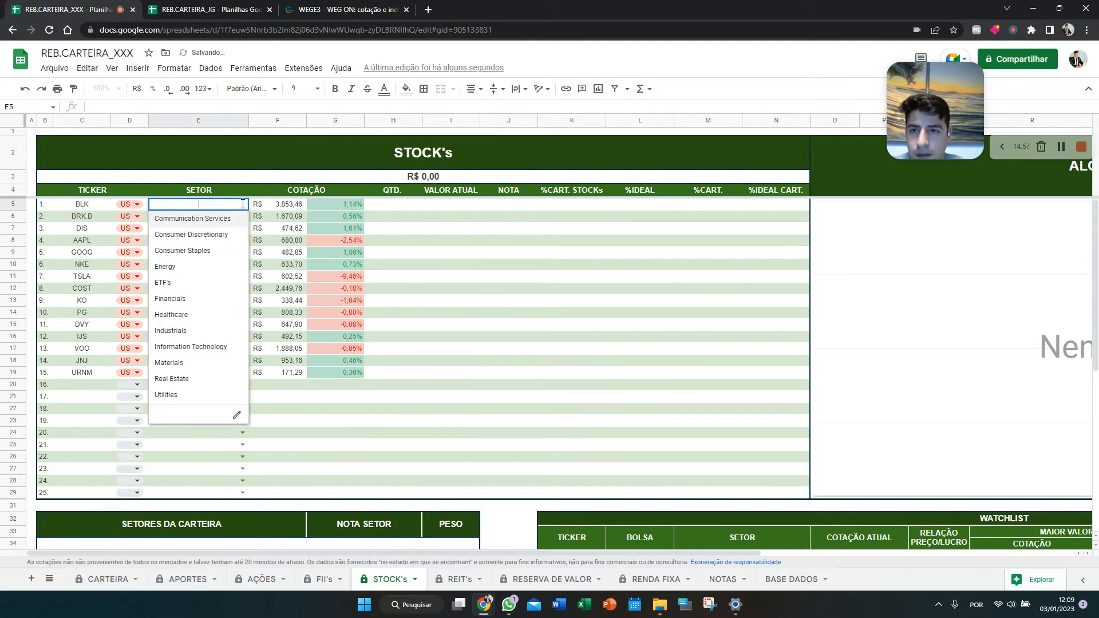
click(168, 298)
key(Down)
key(Return)
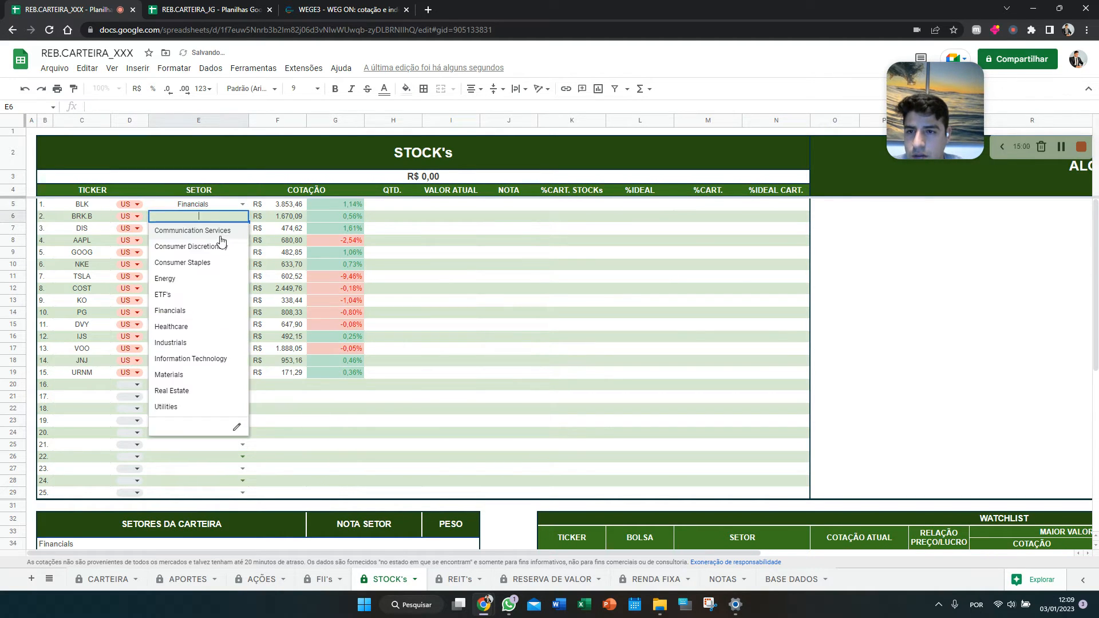
click(194, 311)
Open the sector choices for DIS
click(243, 228)
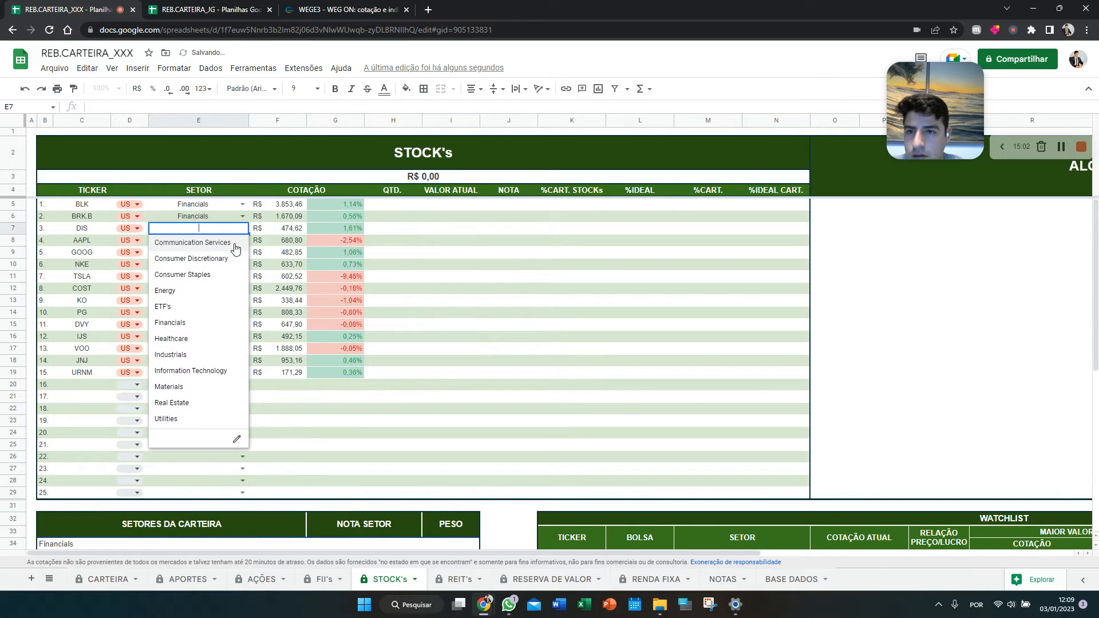
Set the sector of DIS to Communication Services, and of AAPL and GOOG to Information Technology
click(225, 245)
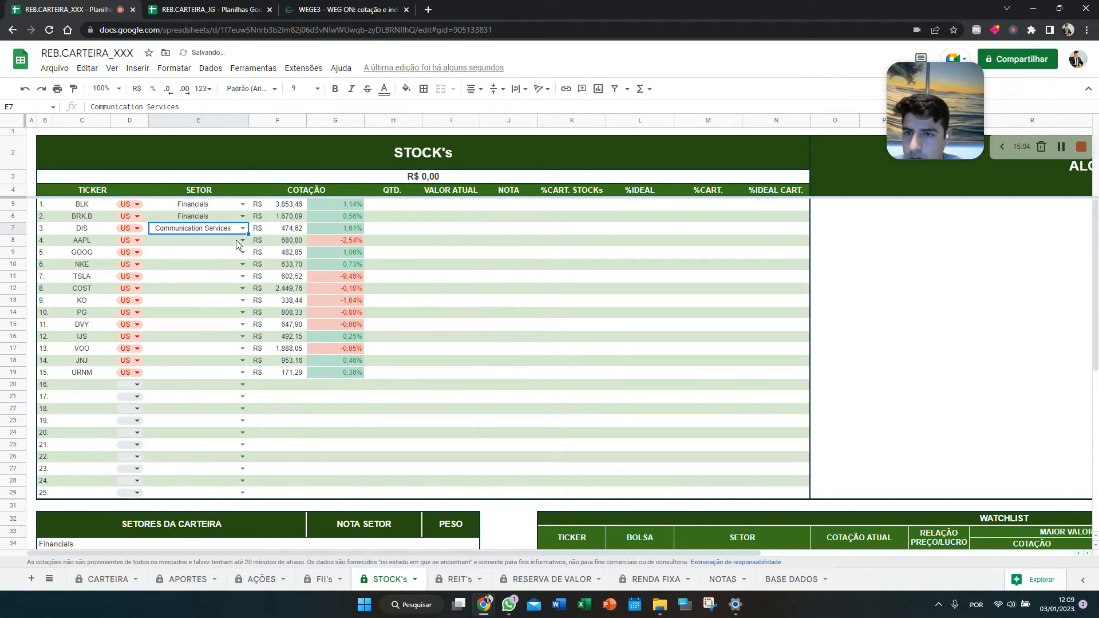
click(236, 240)
click(211, 383)
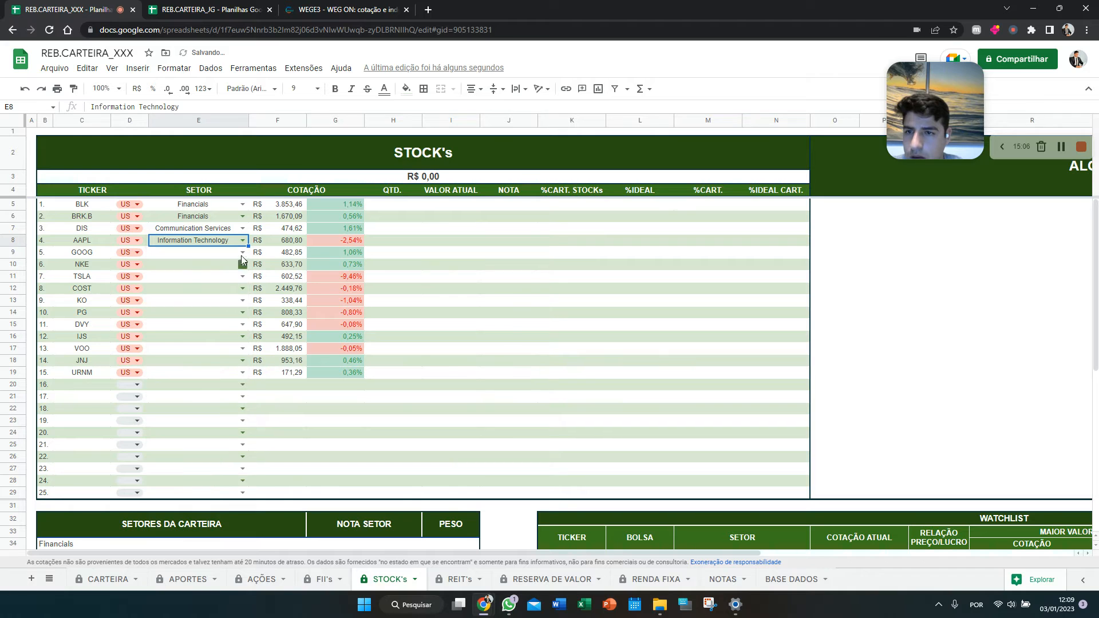
click(242, 254)
click(212, 394)
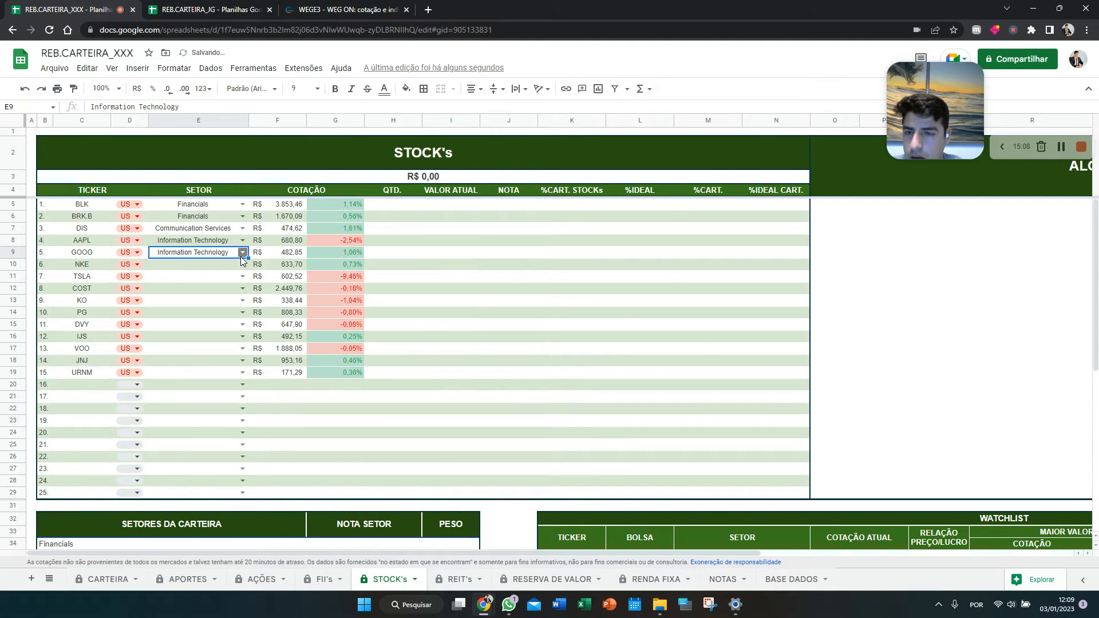
Set the sector of NKE and TSLA to Consumer Discretionary in the stocks table
click(243, 264)
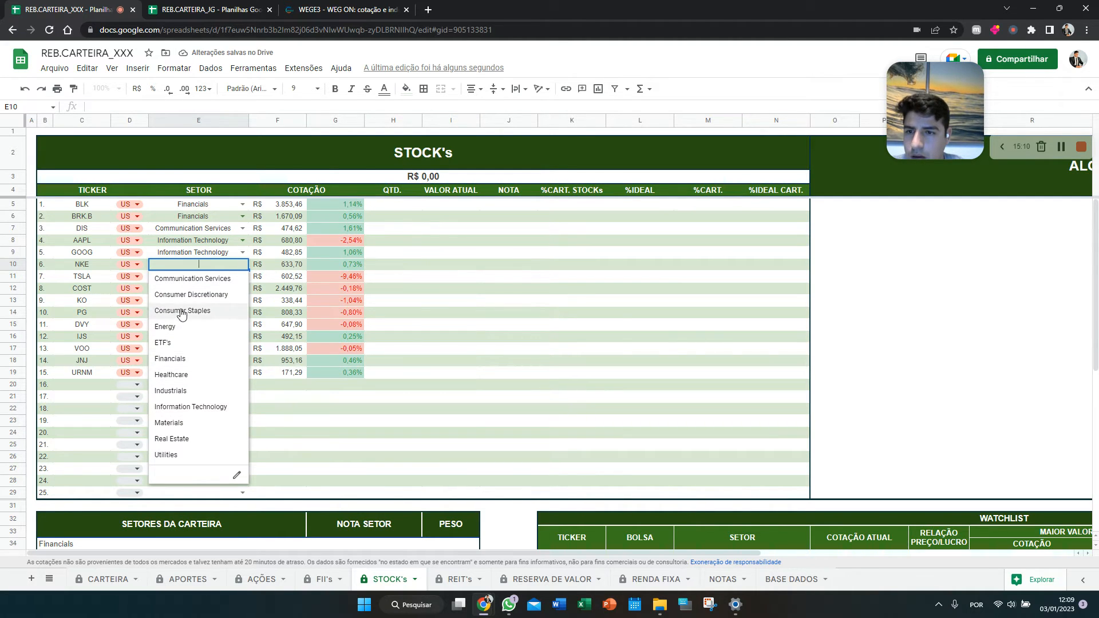
click(216, 294)
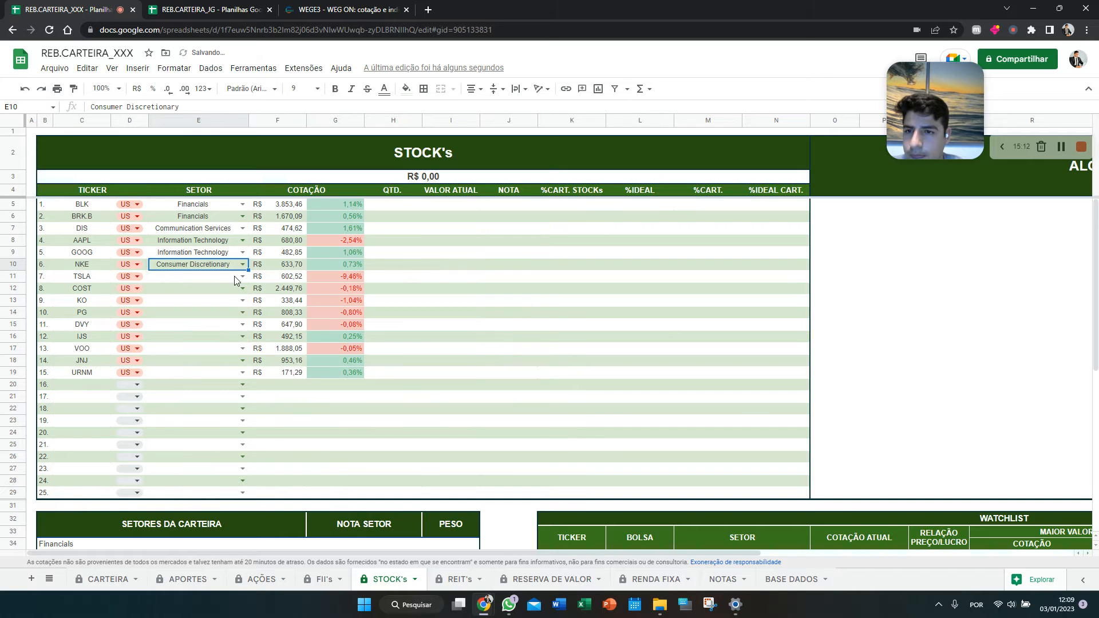
click(238, 278)
click(221, 306)
Classify COST, KO and PG under the Consumer Staples sector
click(239, 289)
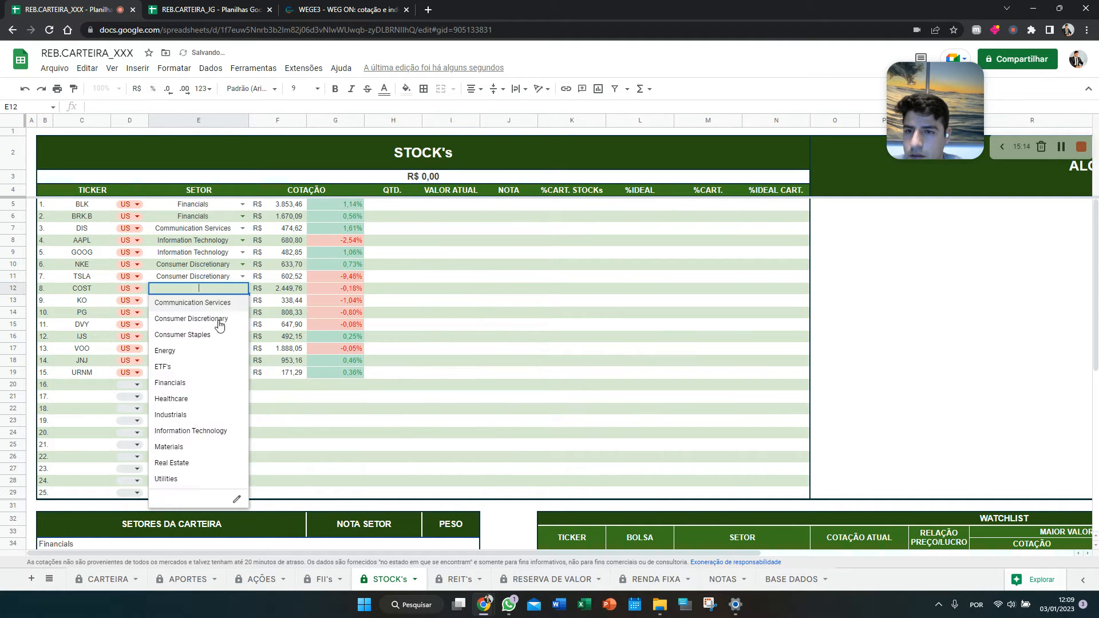
click(217, 332)
click(240, 301)
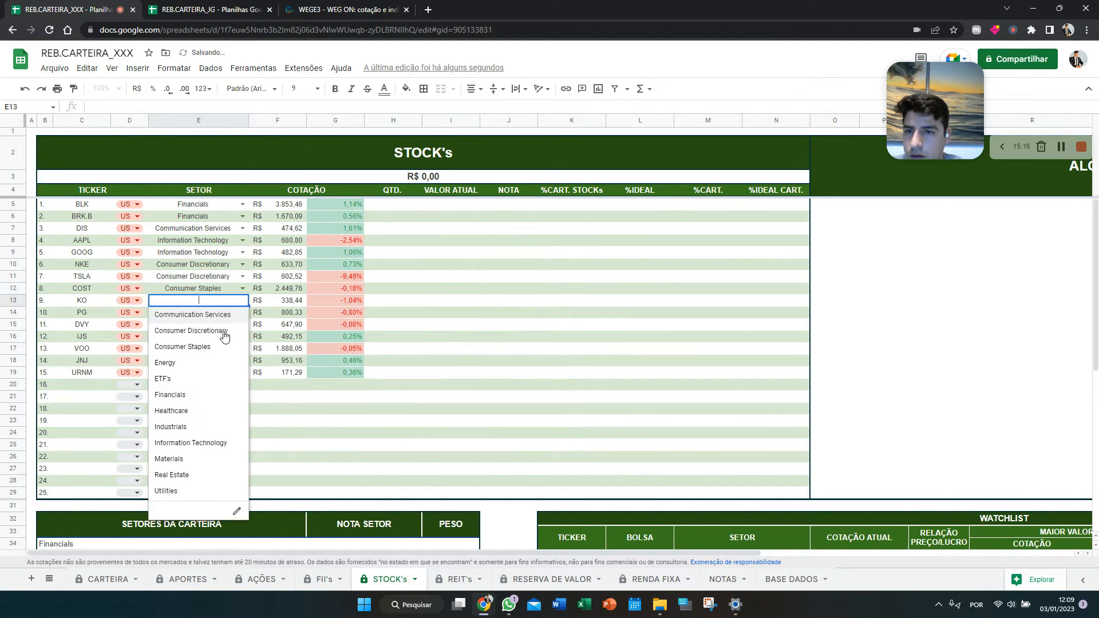
click(217, 347)
click(241, 312)
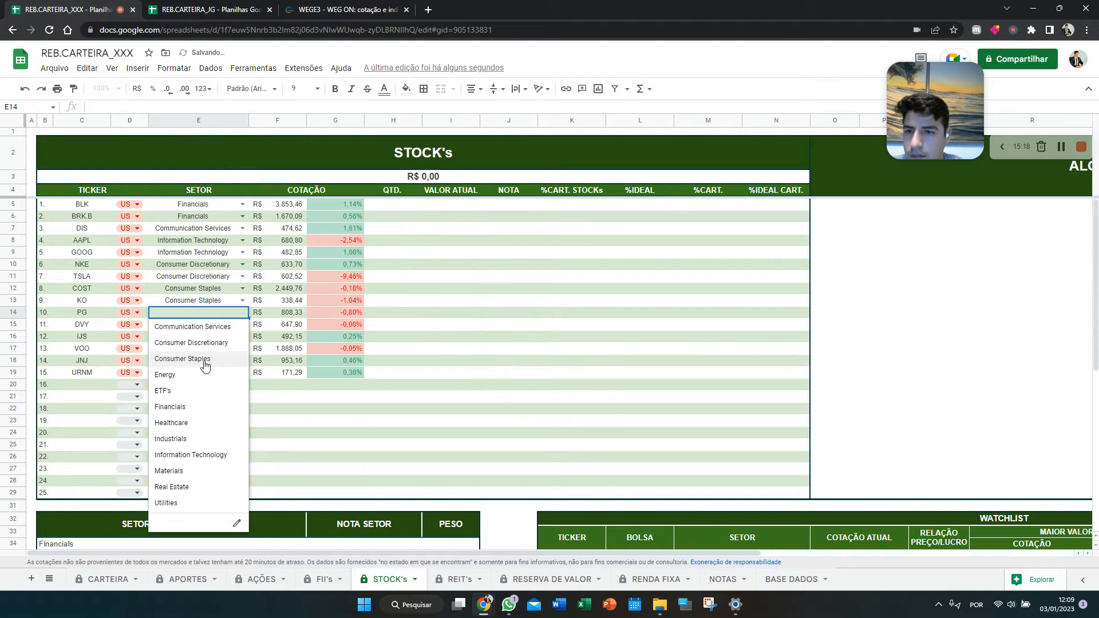
click(205, 359)
Assign the ETF's sector to DVY, IJS and VOO, and the Healthcare sector to JNJ
click(242, 325)
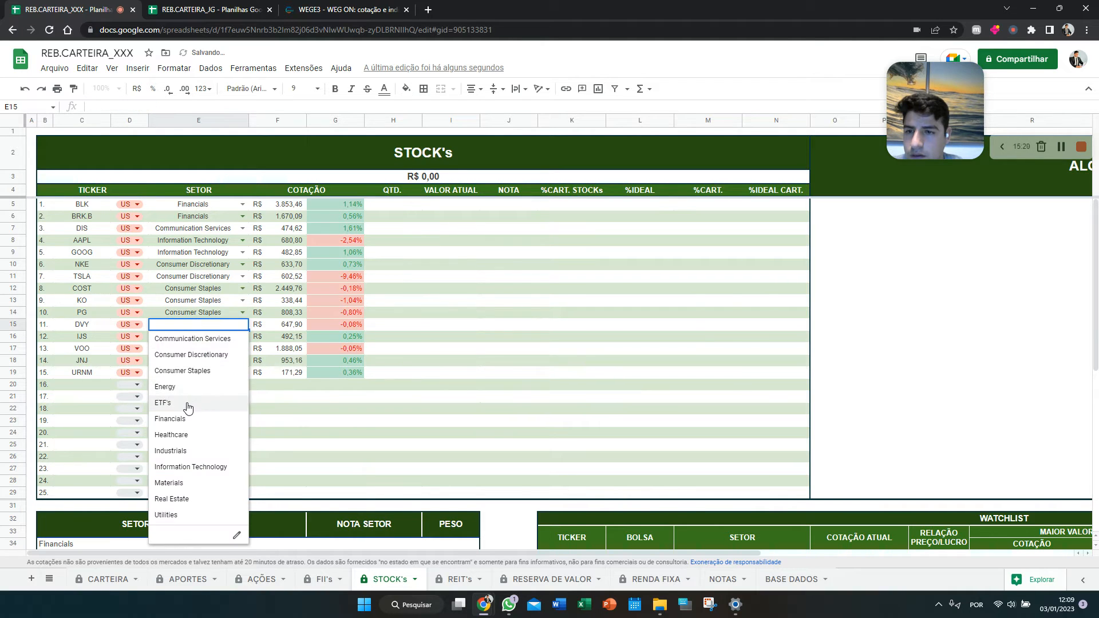
click(172, 402)
click(242, 337)
click(172, 415)
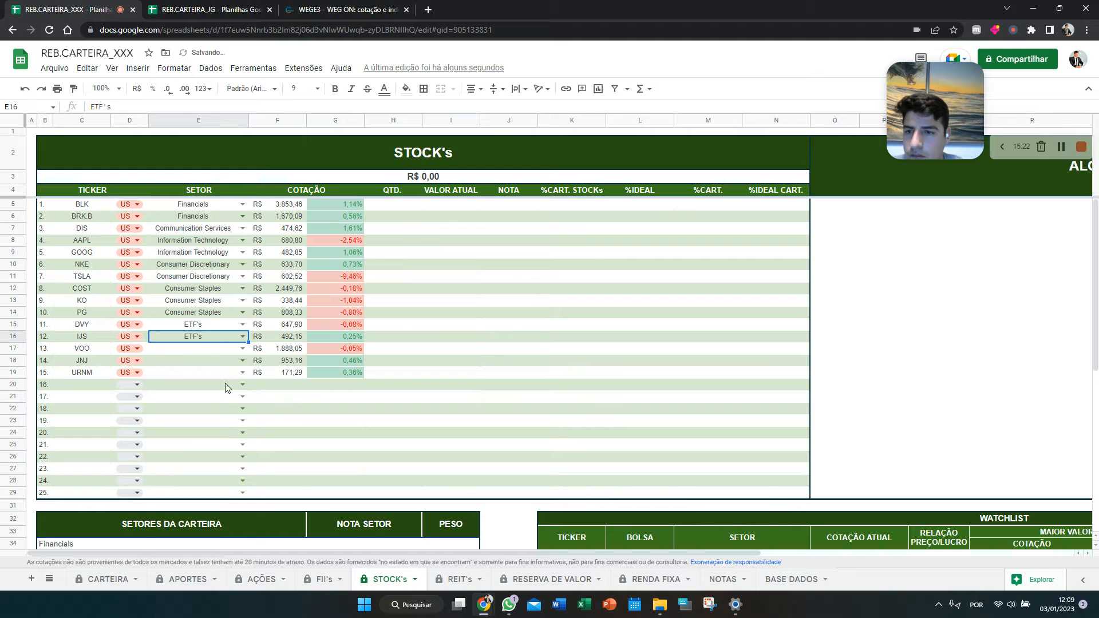
click(242, 349)
click(181, 427)
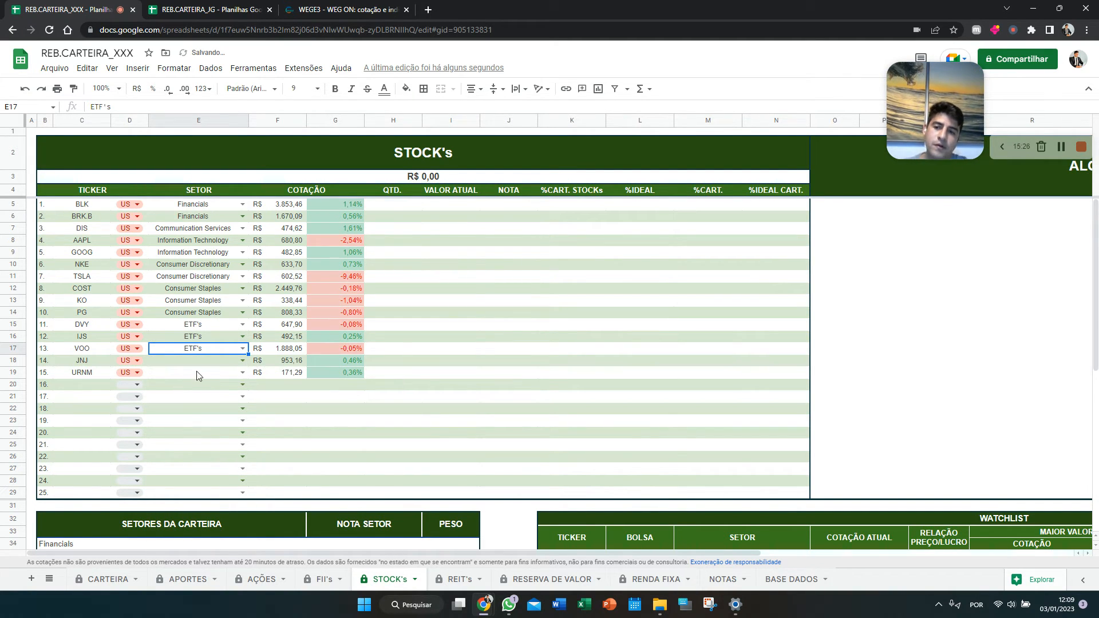
click(236, 360)
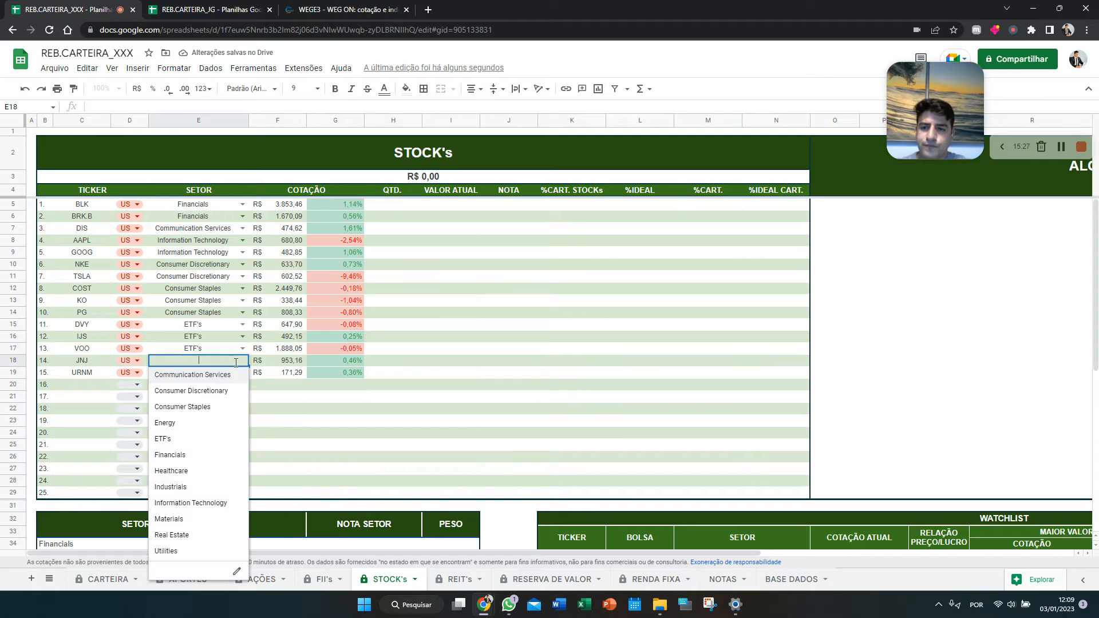
click(183, 476)
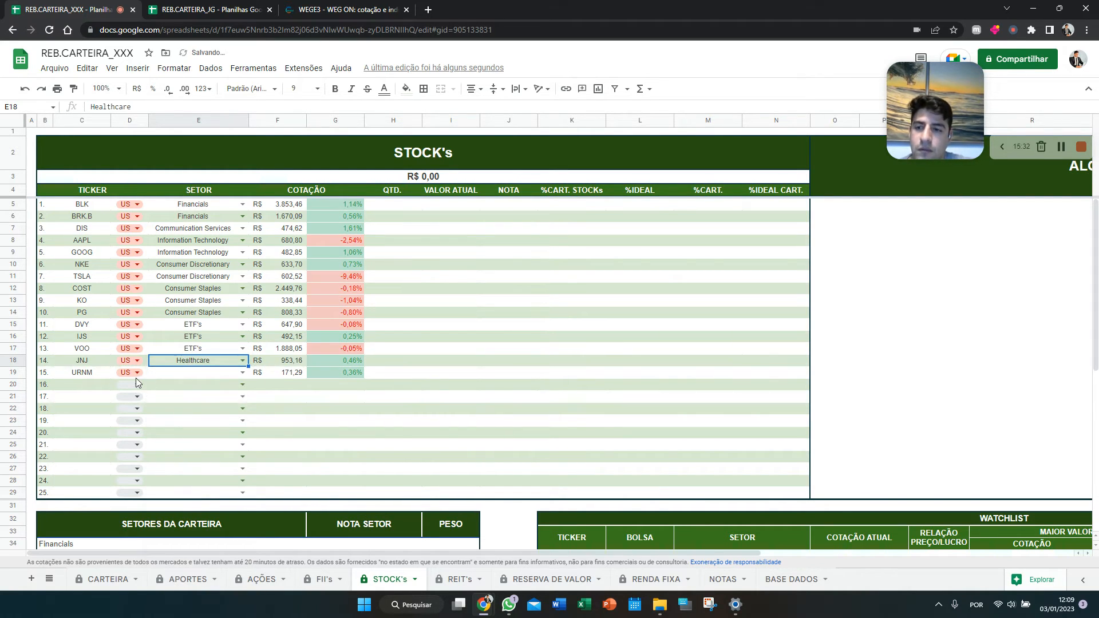
Replace the ticker of stock number 15 with XLV and set its sector to Healthcare
click(84, 374)
text(X)
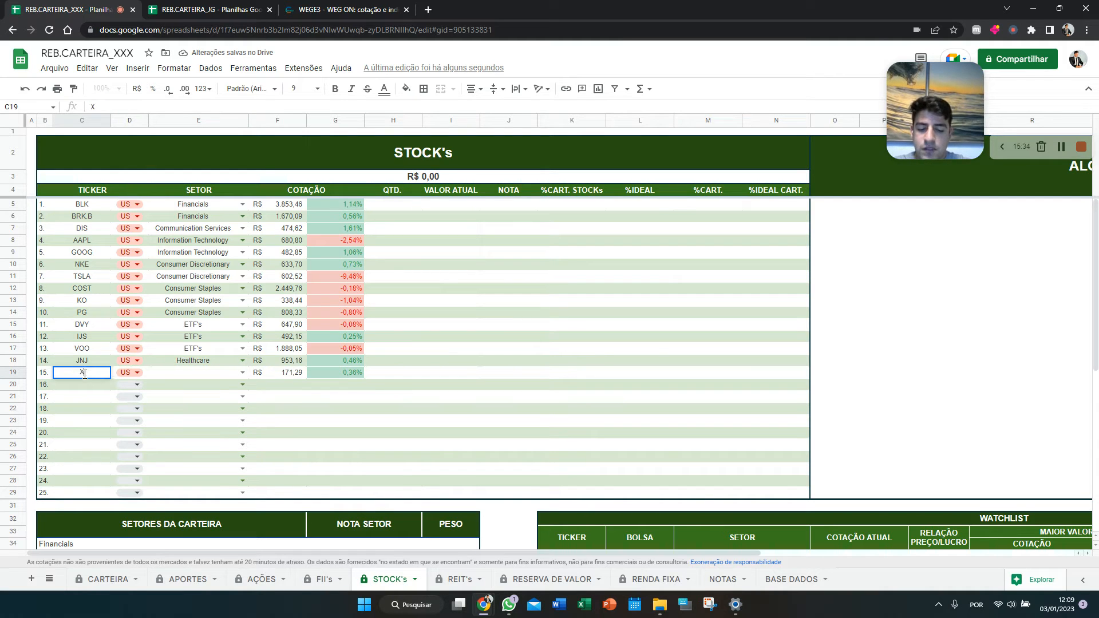
text(LV)
key(Tab)
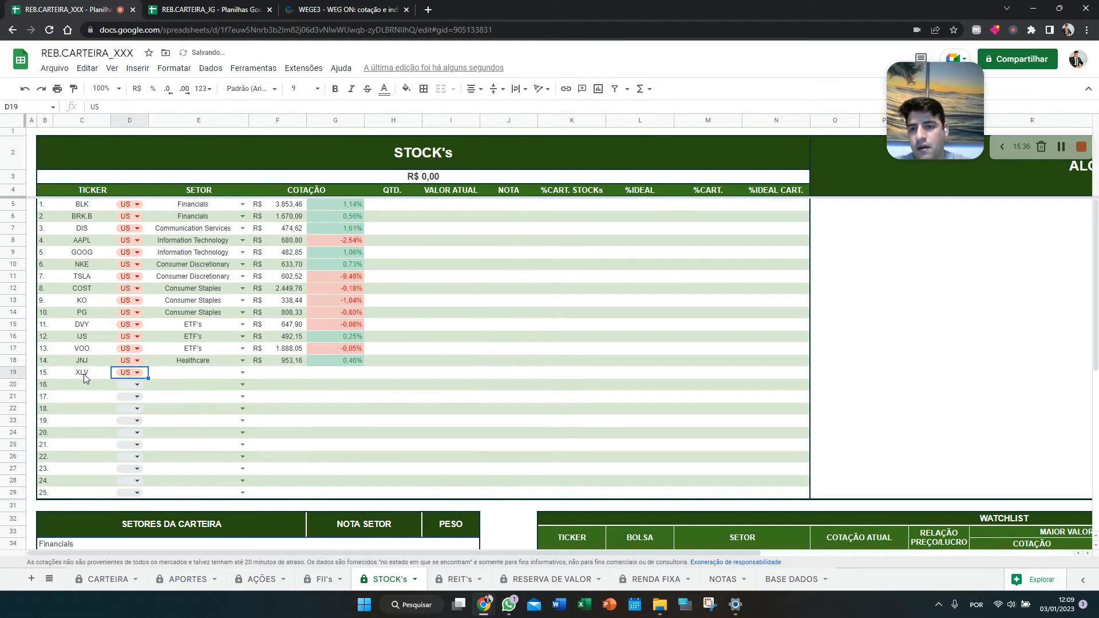
click(216, 372)
click(242, 372)
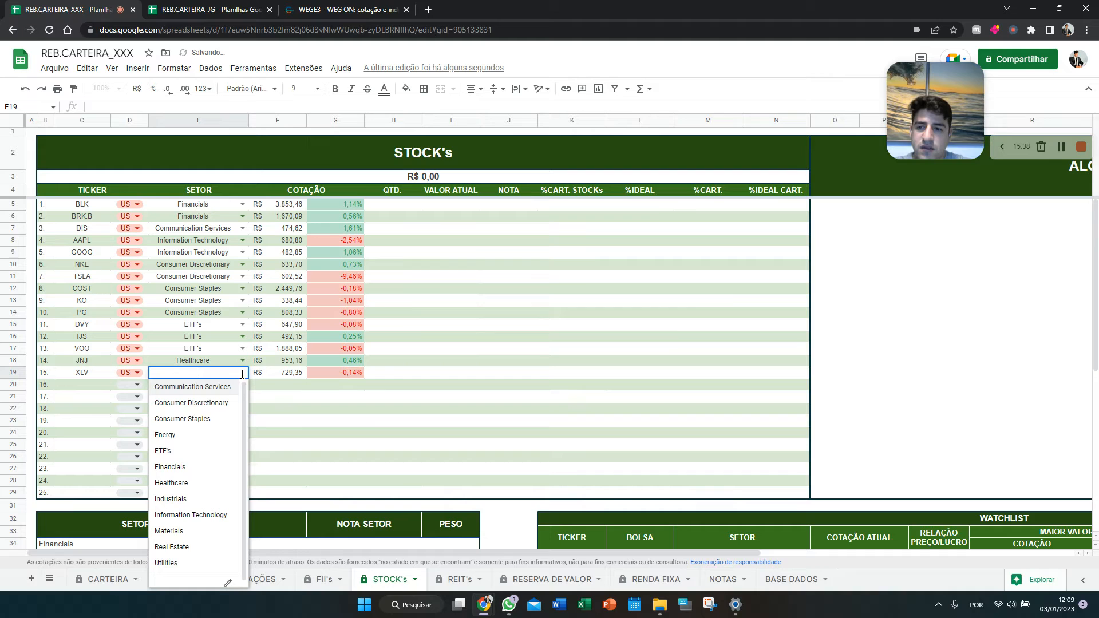
click(195, 490)
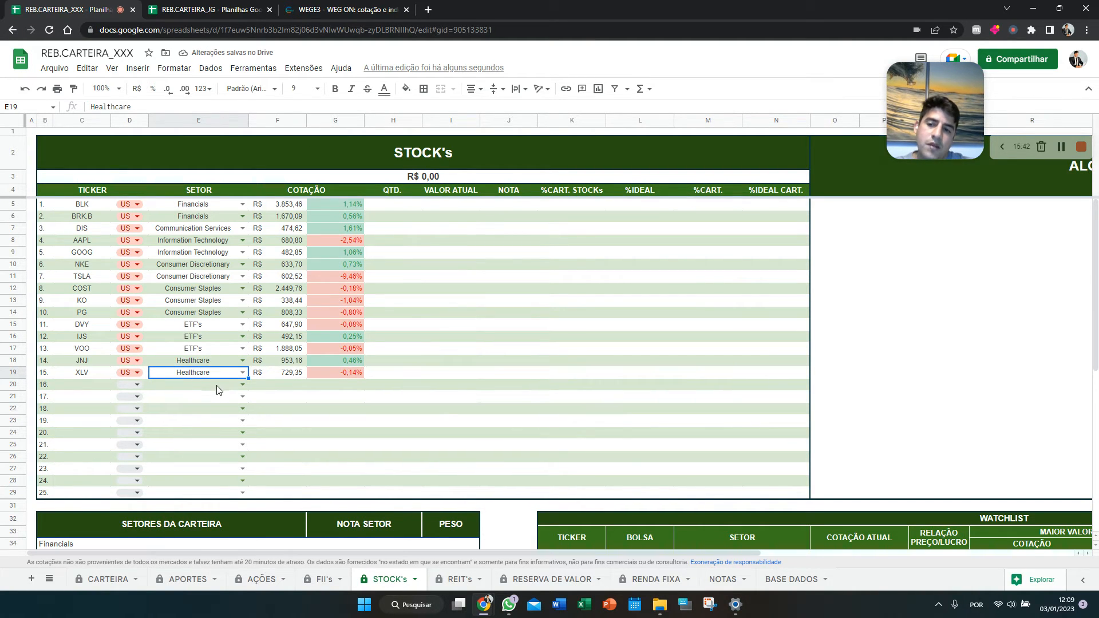
Add URNM as stock number 16 with US as its market and Energy as its sector
click(97, 386)
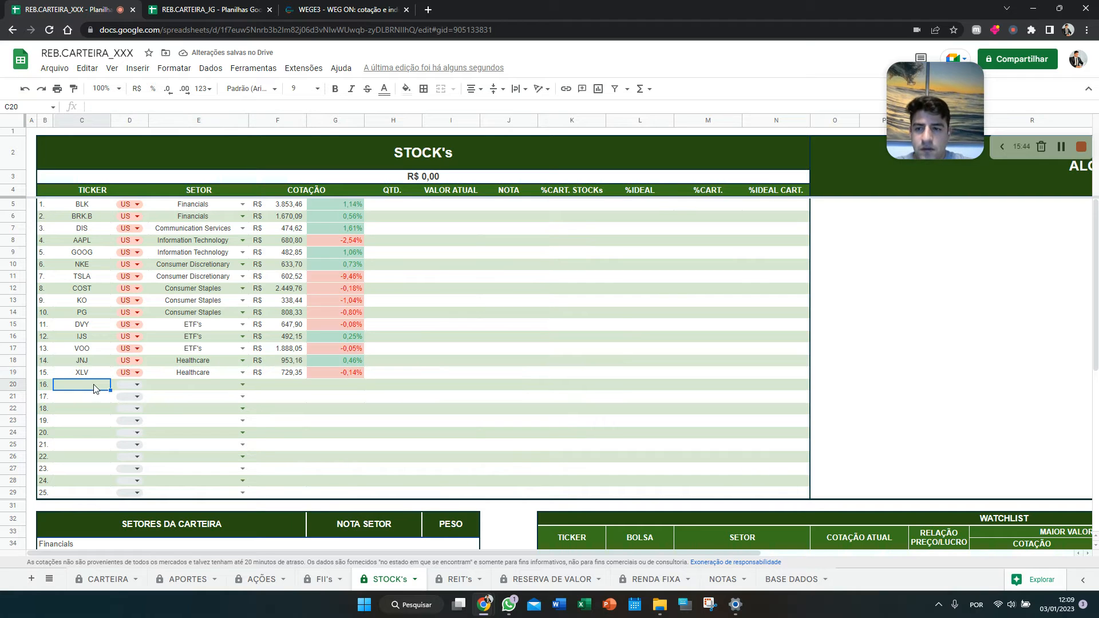
text(URN)
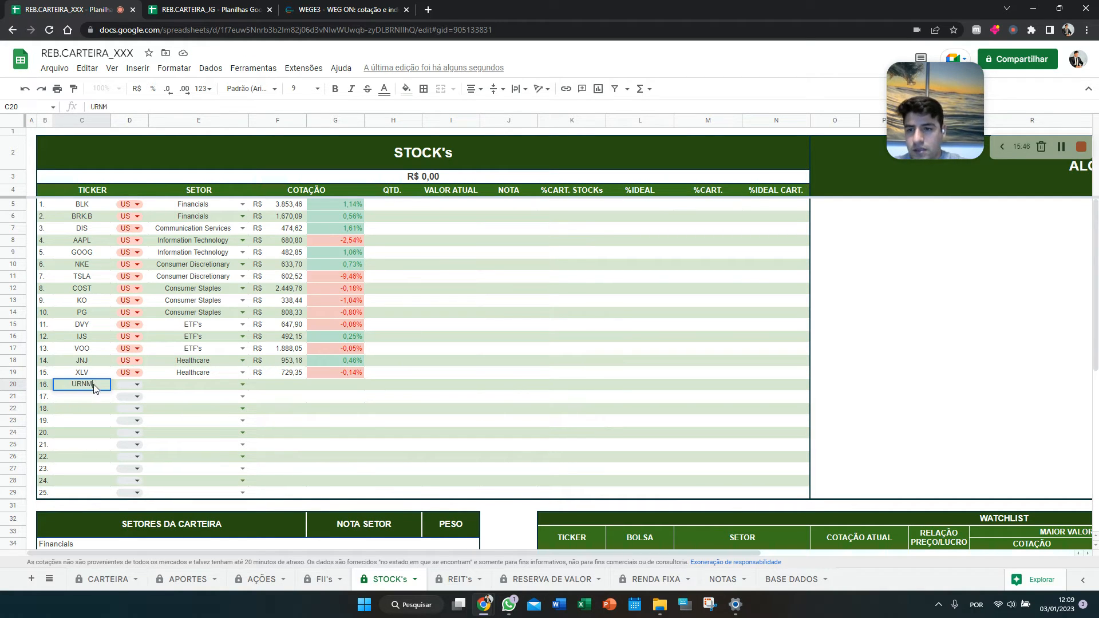
text(M)
key(Tab)
click(138, 386)
click(147, 401)
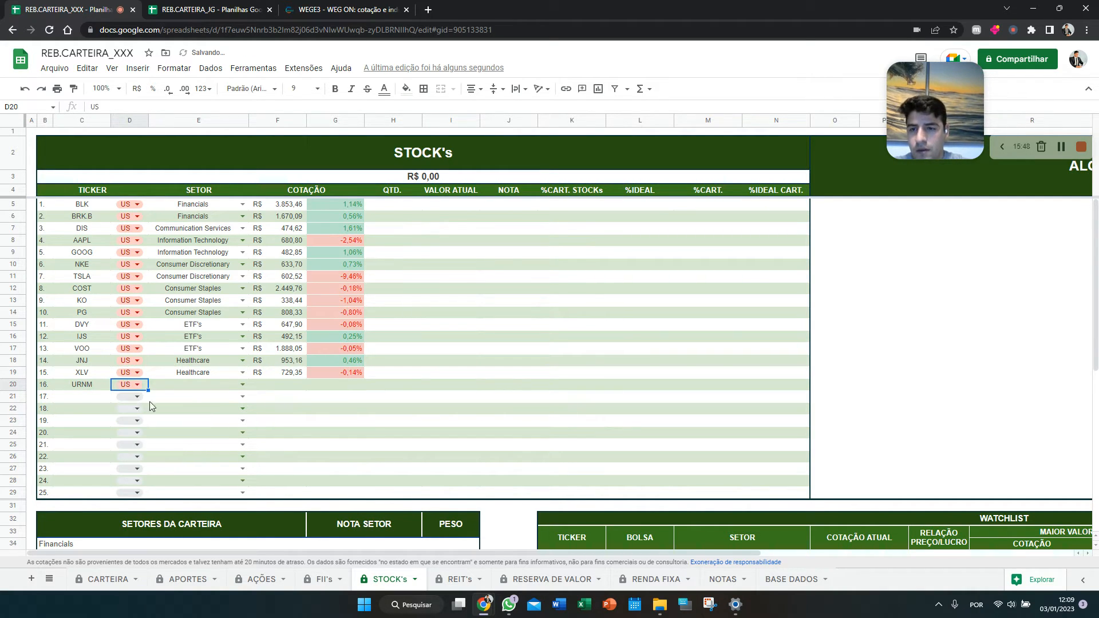
click(243, 385)
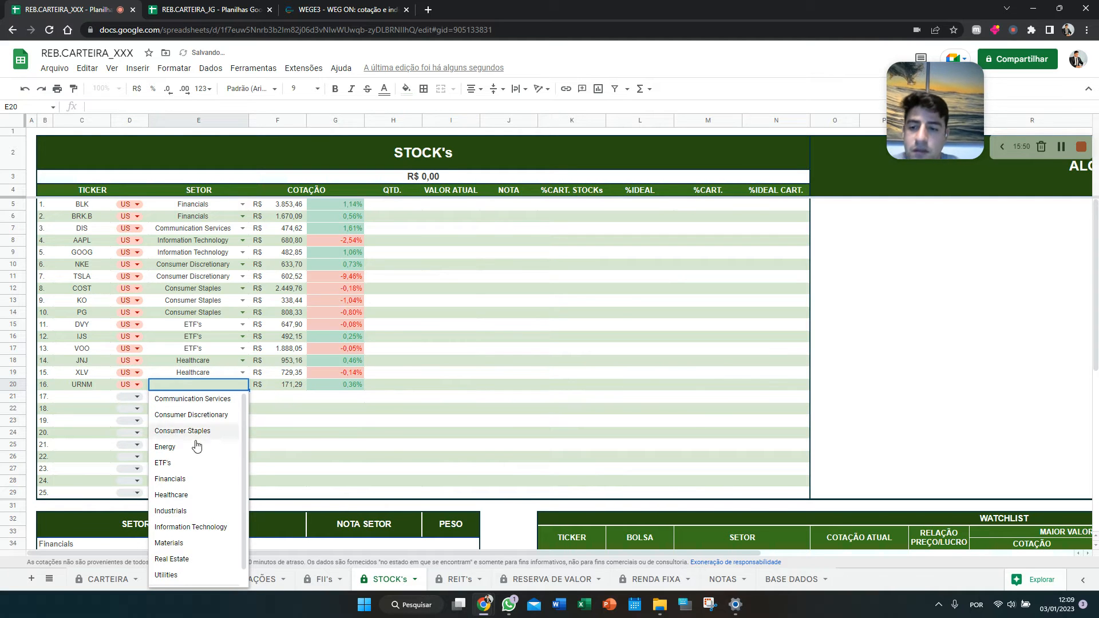
click(166, 447)
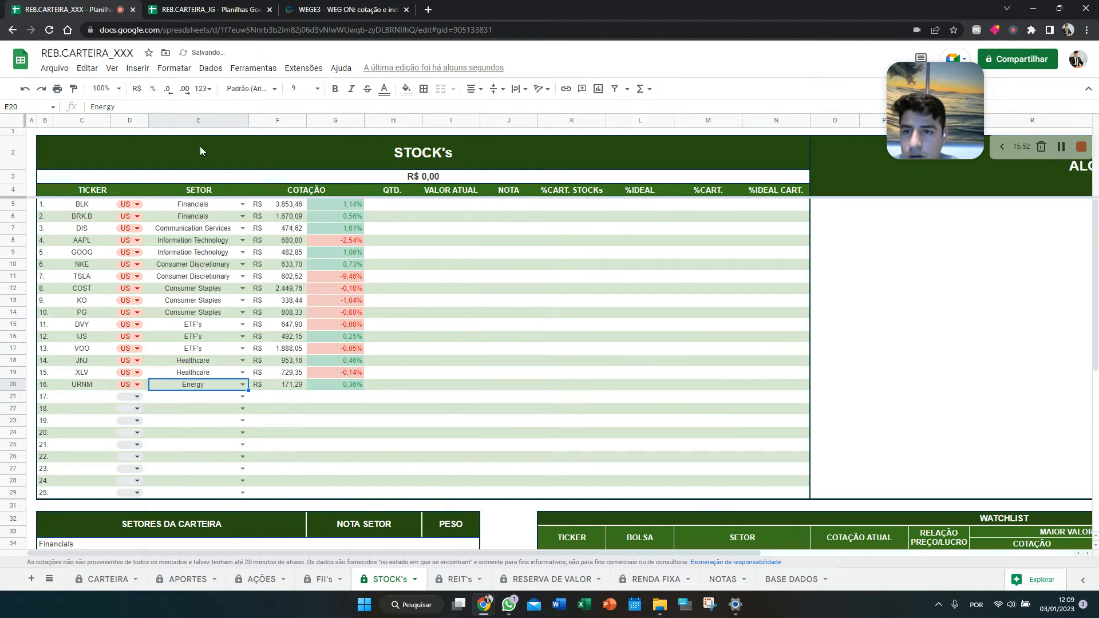
In the portfolio sectors table, enter sector scores of 10 for Financials, 6 for Communication Services and 10 for Information Technology
scroll(209, 332, down, 5)
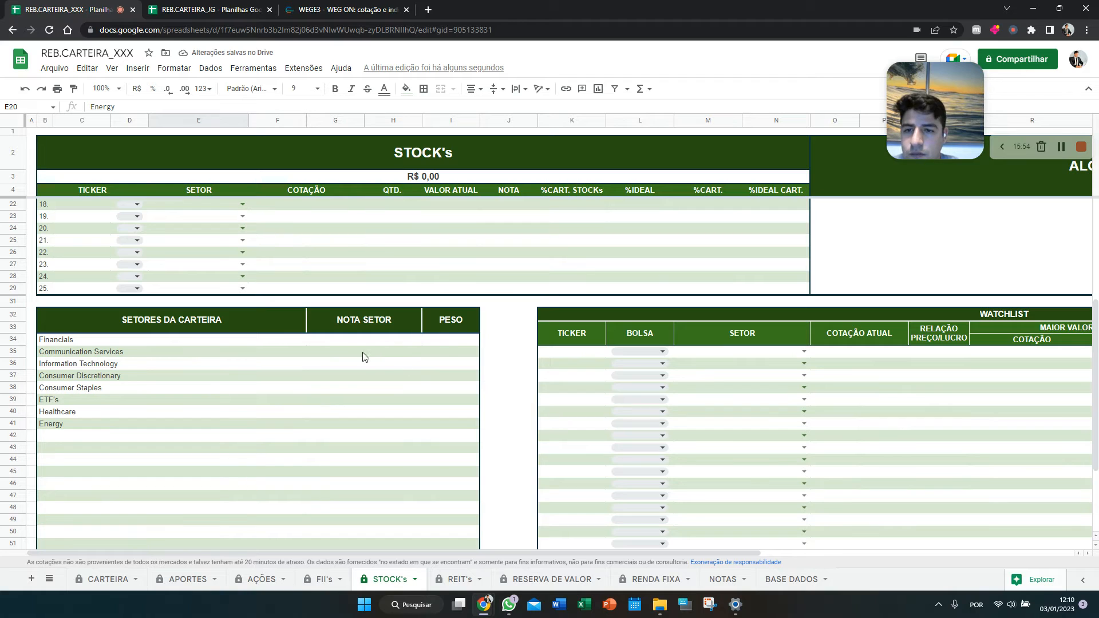
click(348, 342)
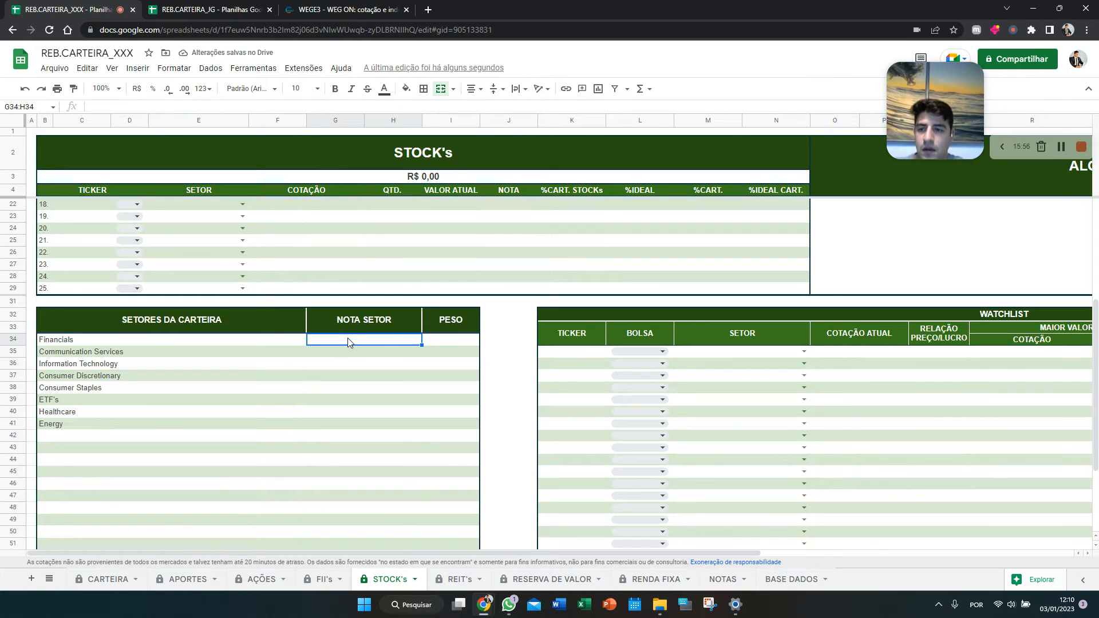
text(10)
key(Return)
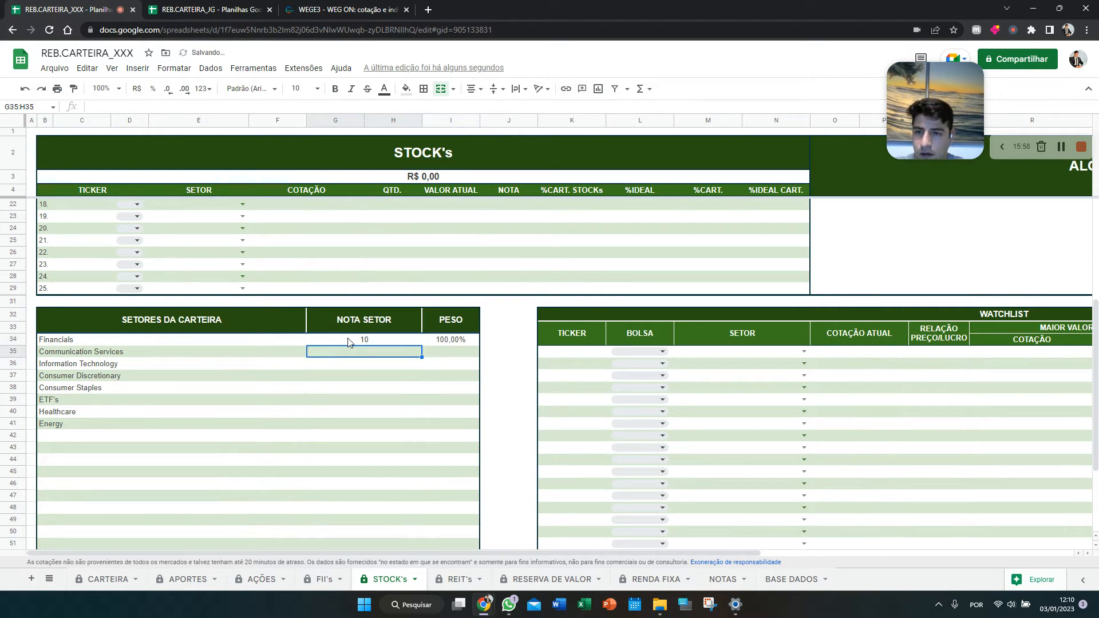
text(6)
key(Return)
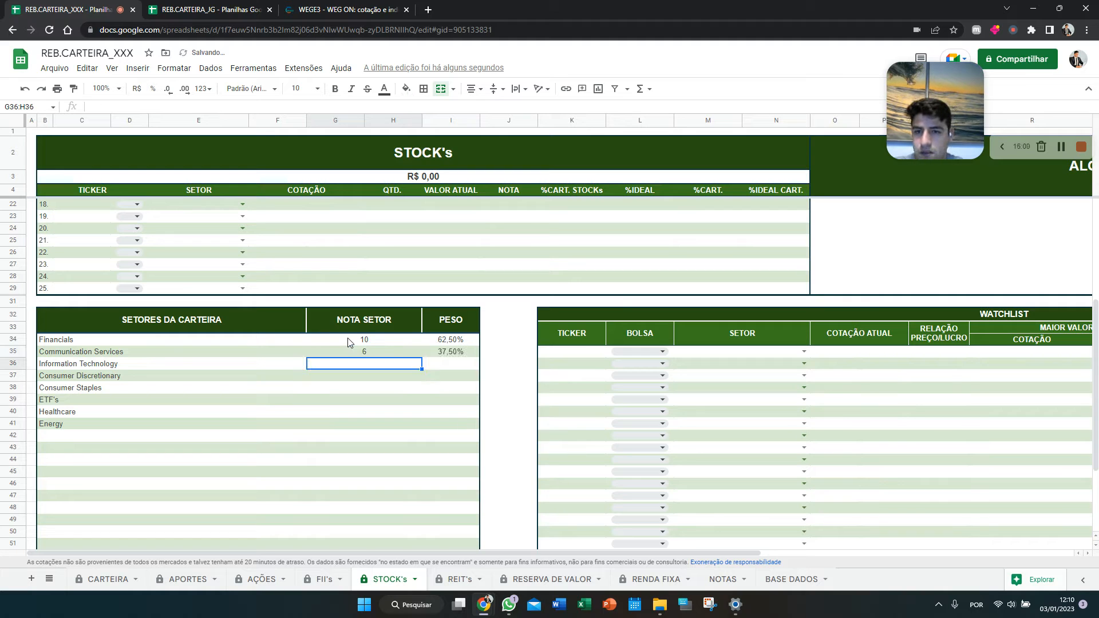
text(10)
key(Return)
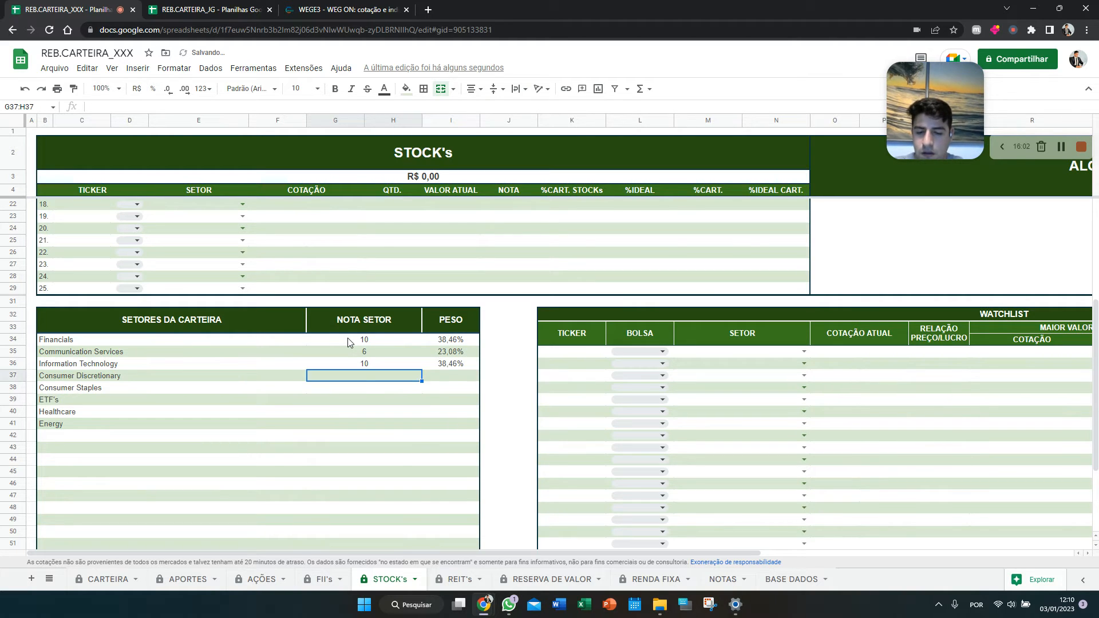
Enter sector scores of 5 for Consumer Discretionary, 7 for Consumer Staples, 10 for ETF's, 6 for Healthcare and 3 for Energy
text(5)
key(Return)
text(7)
key(Return)
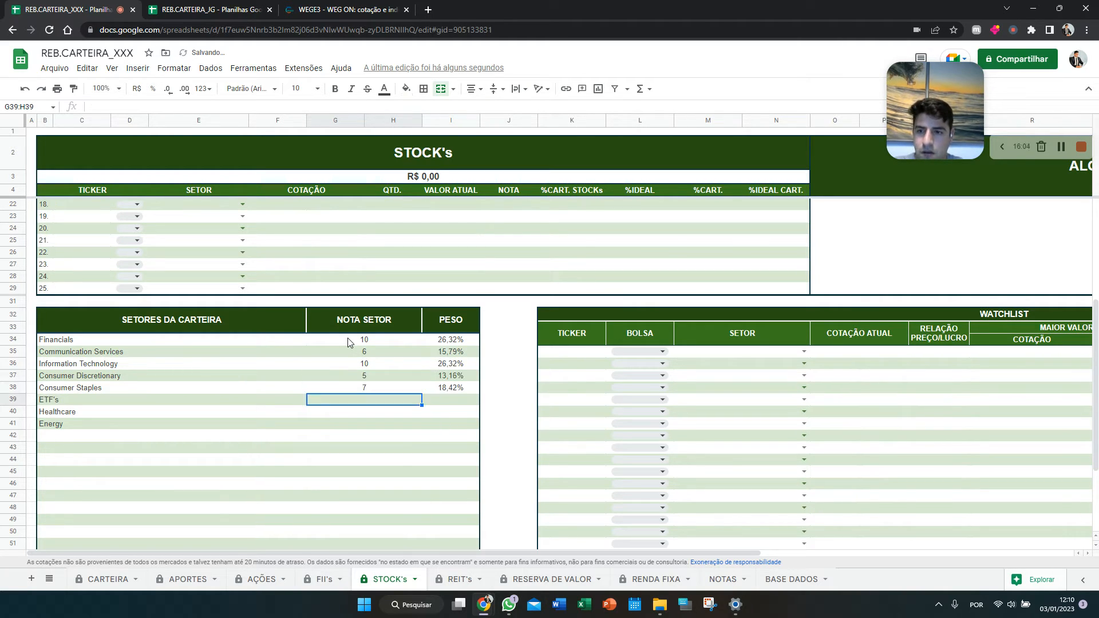
text(10)
key(Return)
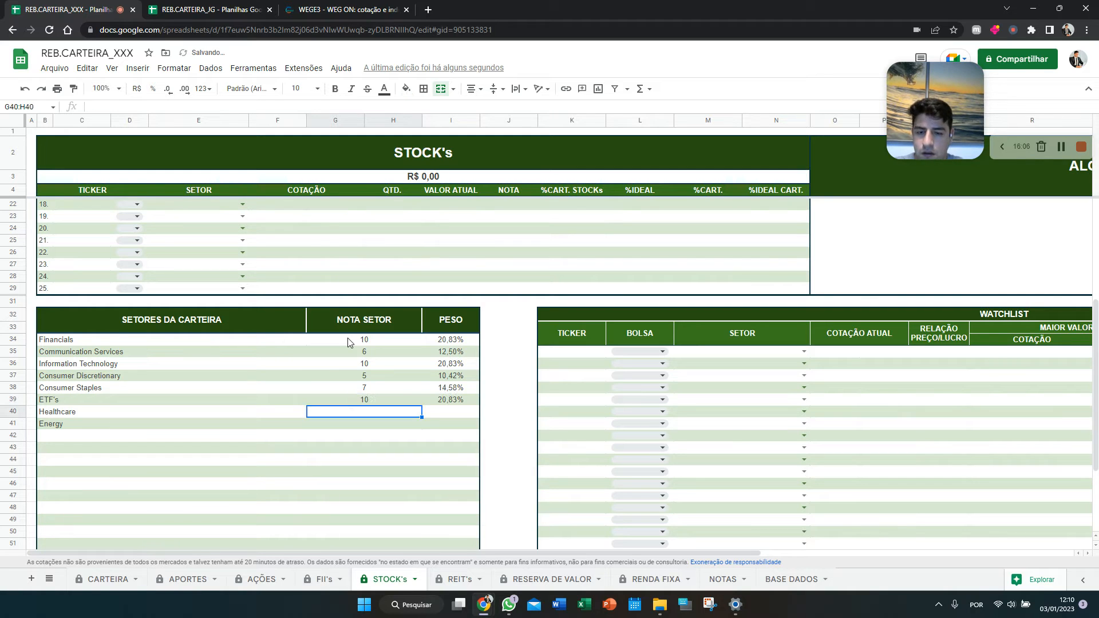
text(6)
key(Return)
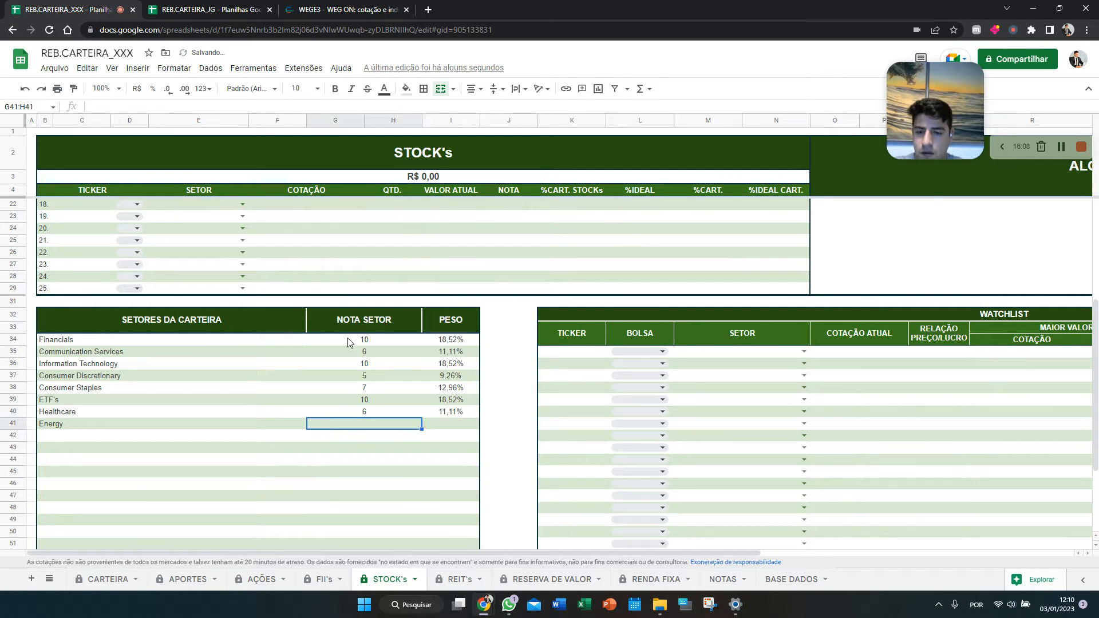
text(3)
key(Return)
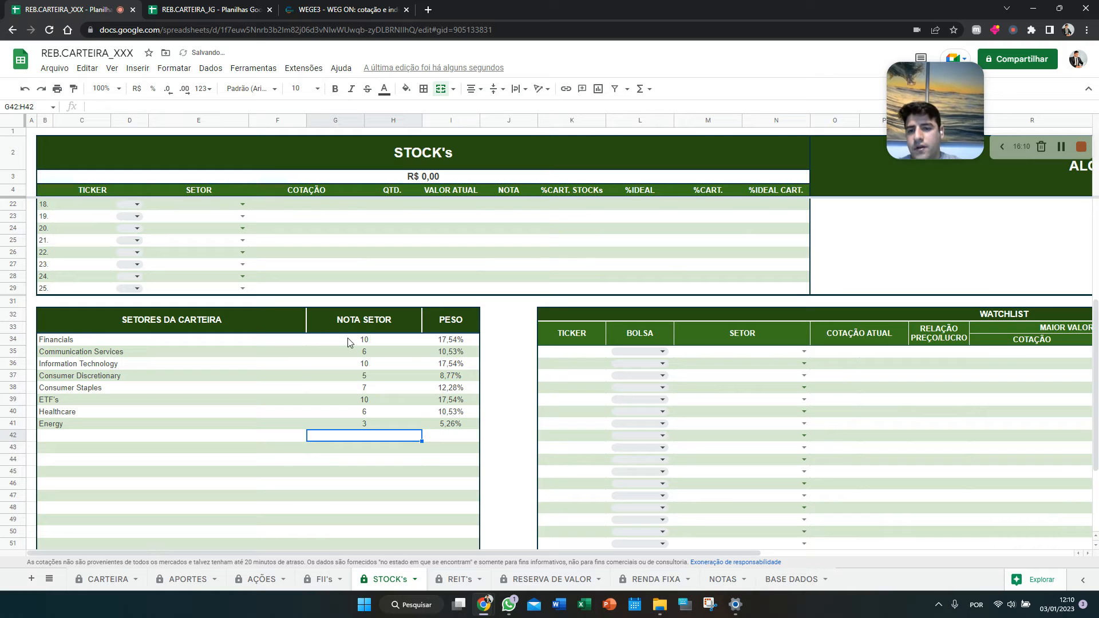
Change the sector score of ETF's to 20
key(Up)
key(Up)
key(Up)
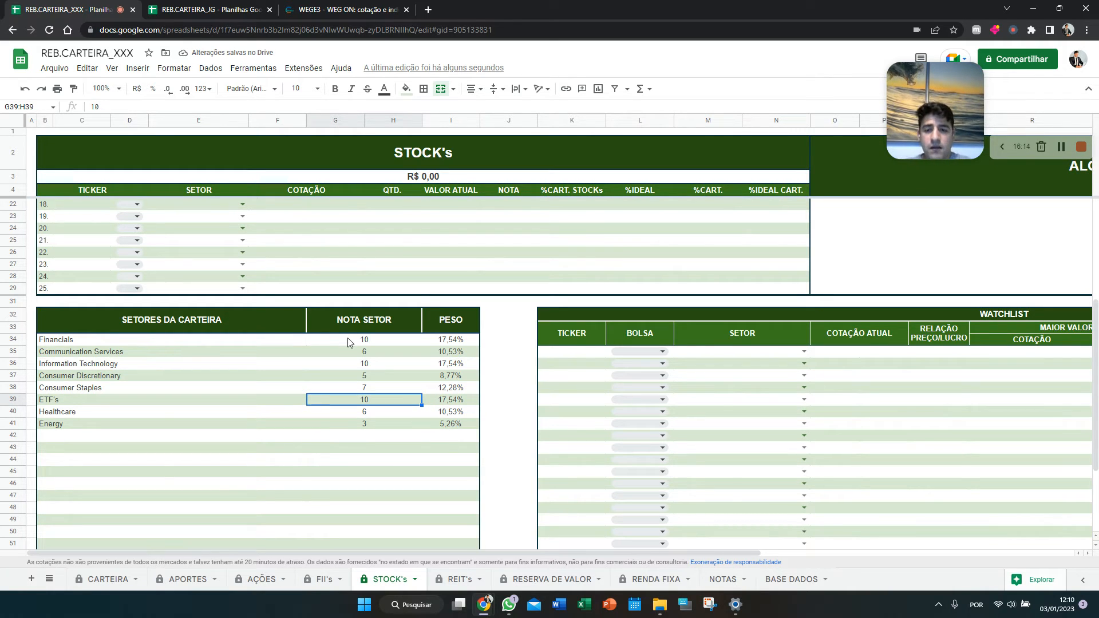
text(20)
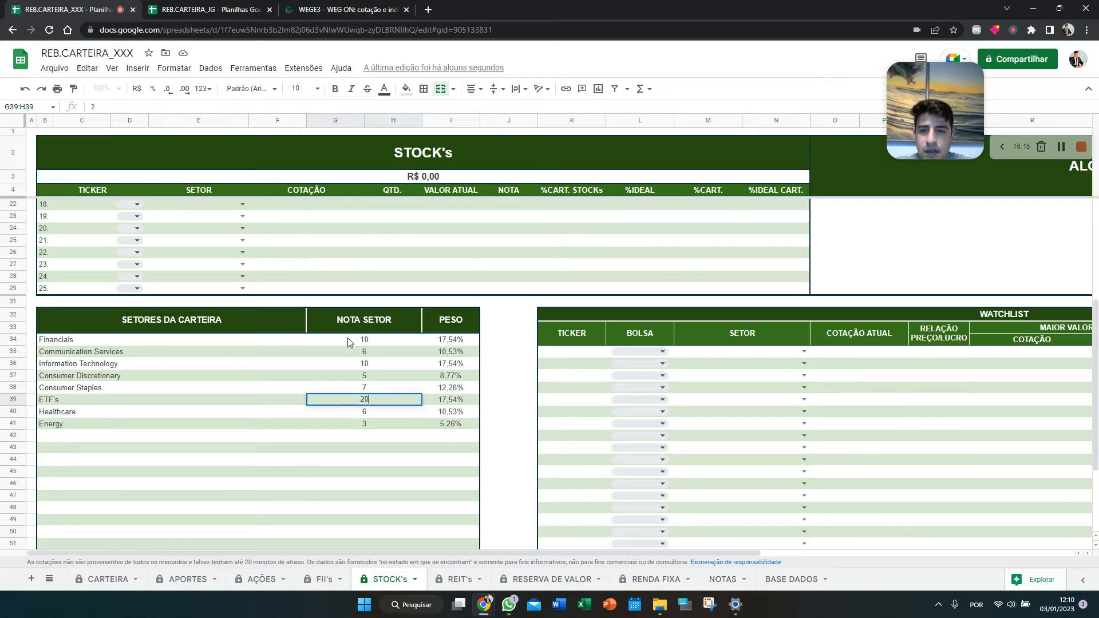
key(Return)
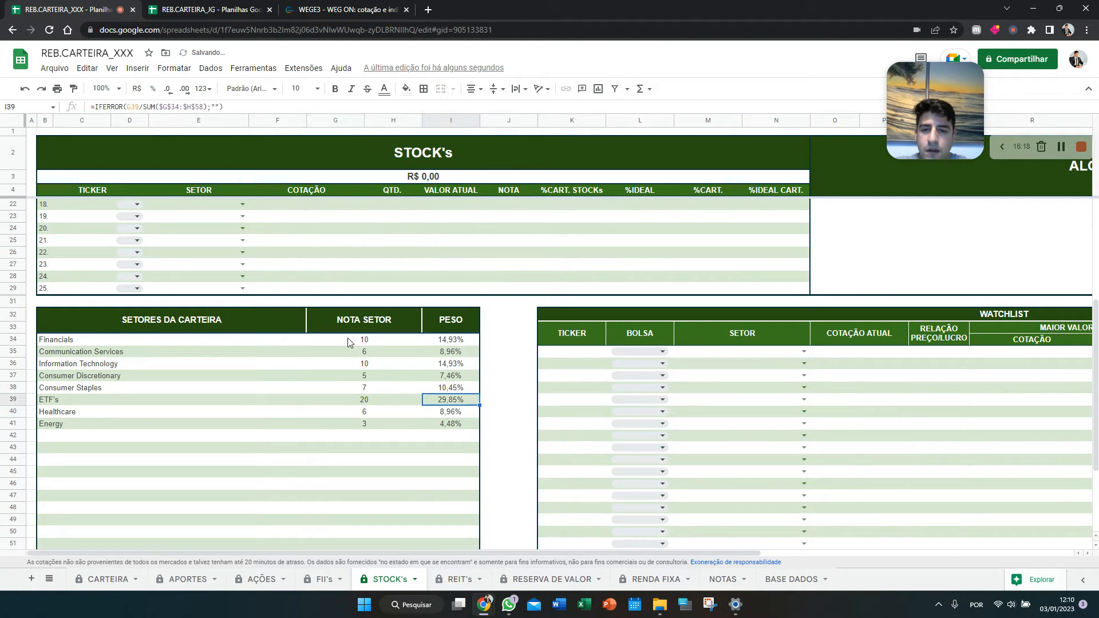
key(Up)
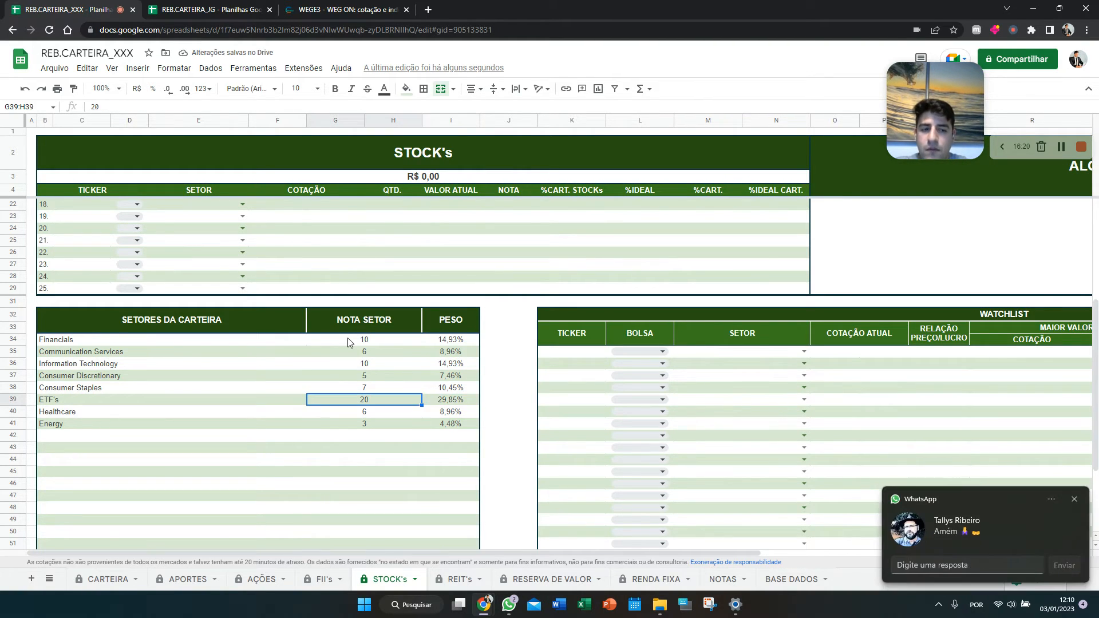
Set the sector score of ETF's to 10 and dismiss the WhatsApp notification
text(10)
key(Return)
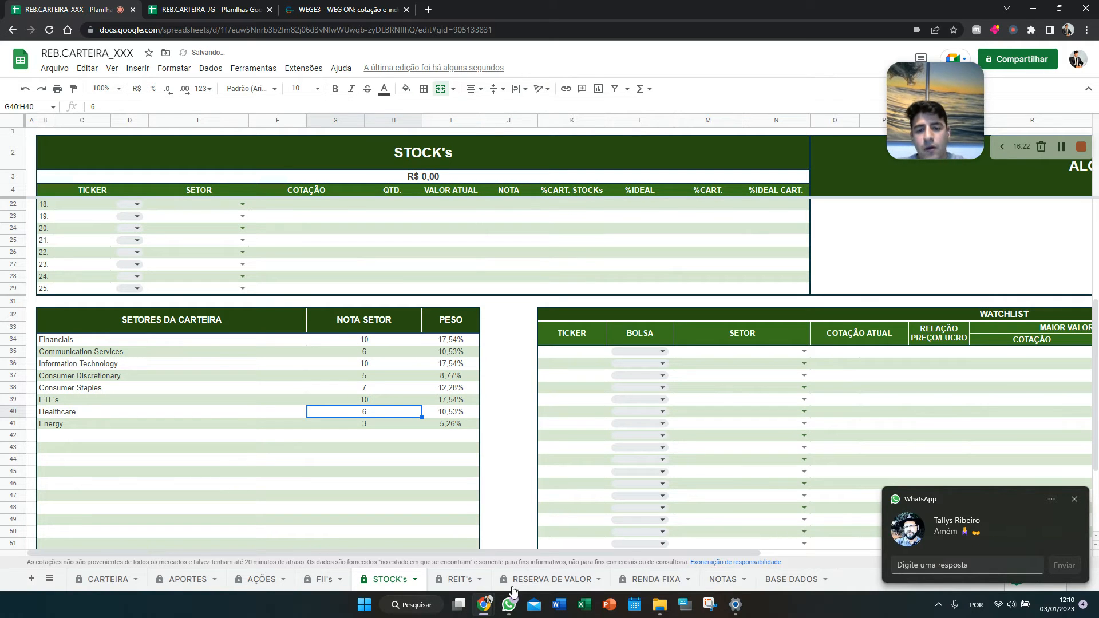
right_click(511, 606)
click(517, 576)
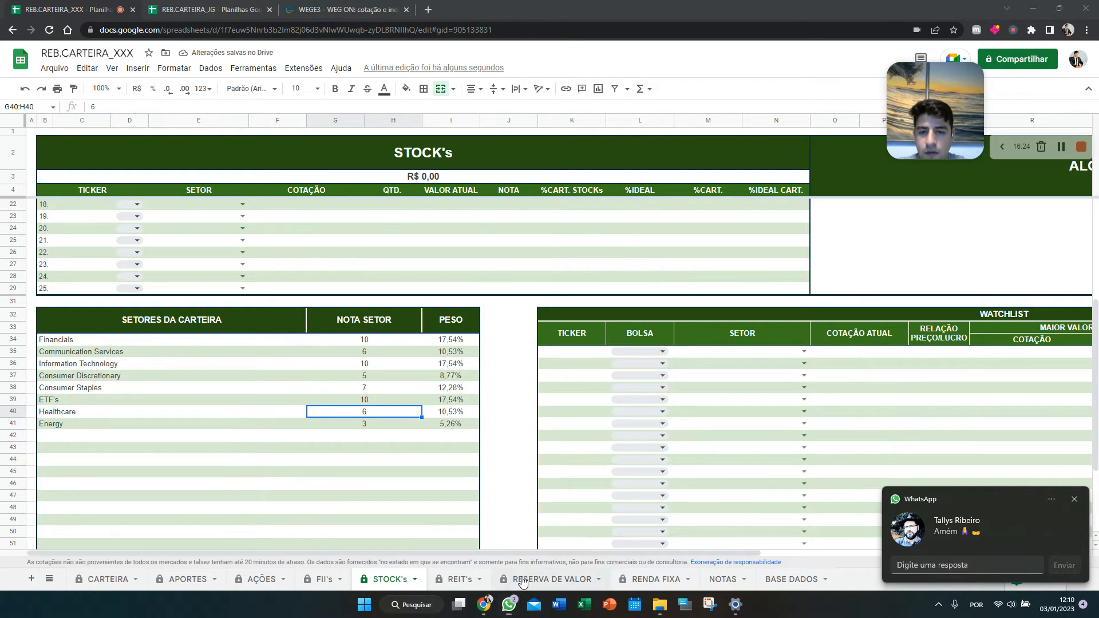
click(1074, 499)
Enter a quantity of 50 for BLK in the STOCK's table and correct it to 10
scroll(630, 378, up, 5)
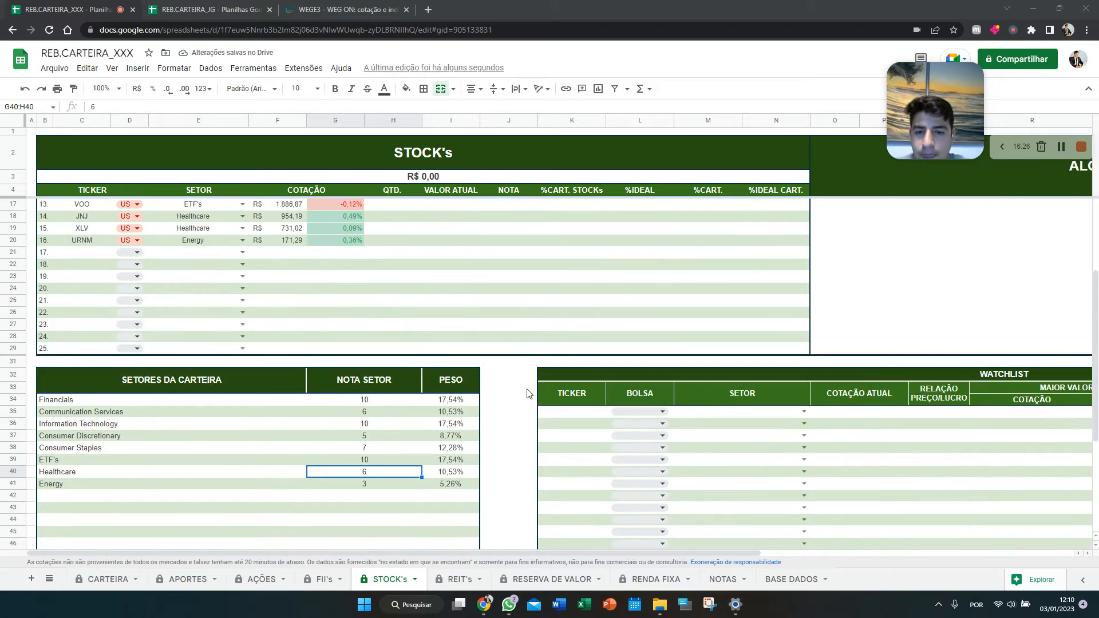
scroll(503, 518, up, 2)
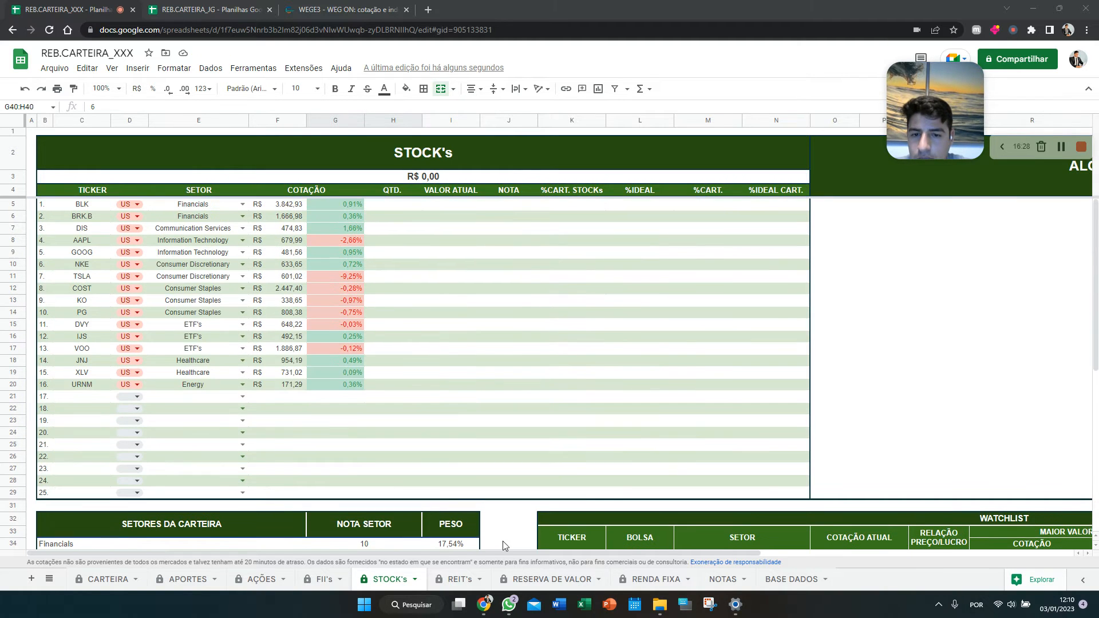
right_click(509, 605)
click(514, 578)
click(390, 207)
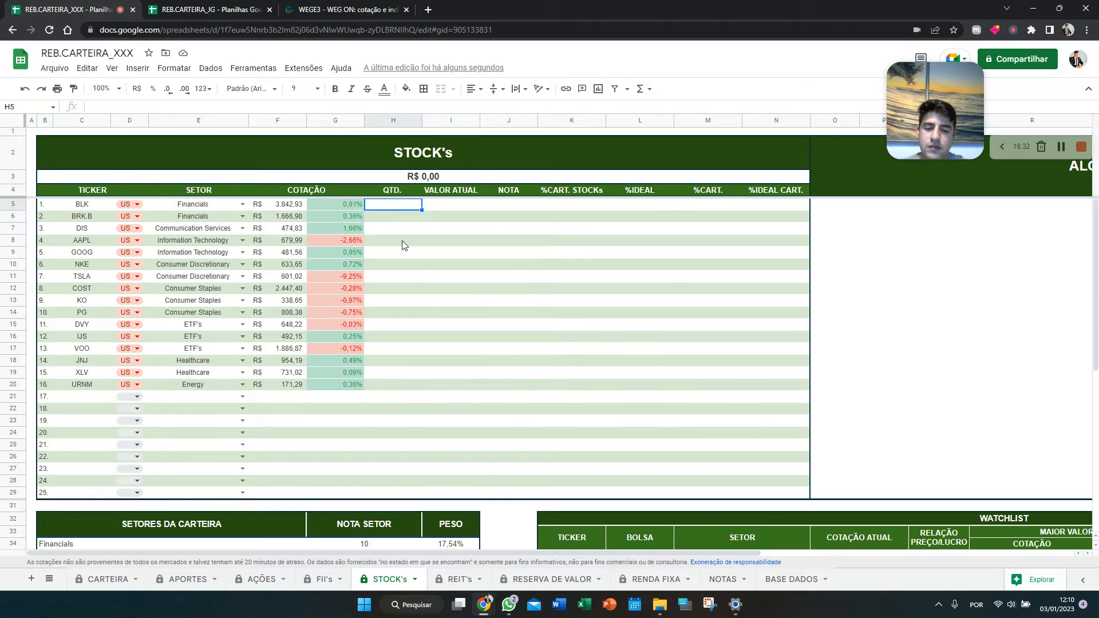
text(50)
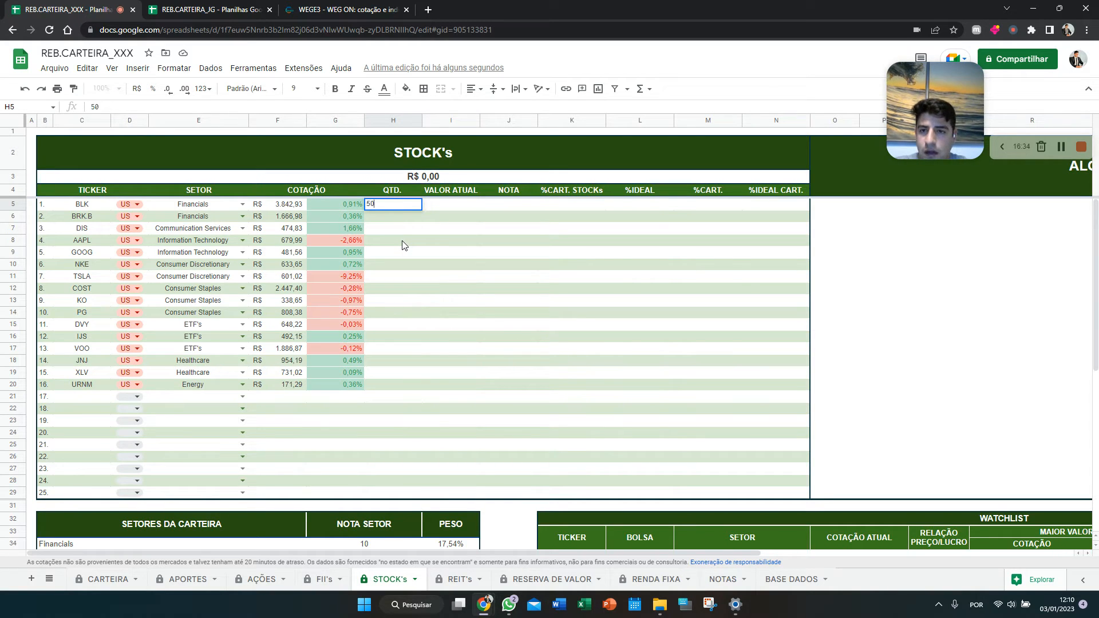
key(Return)
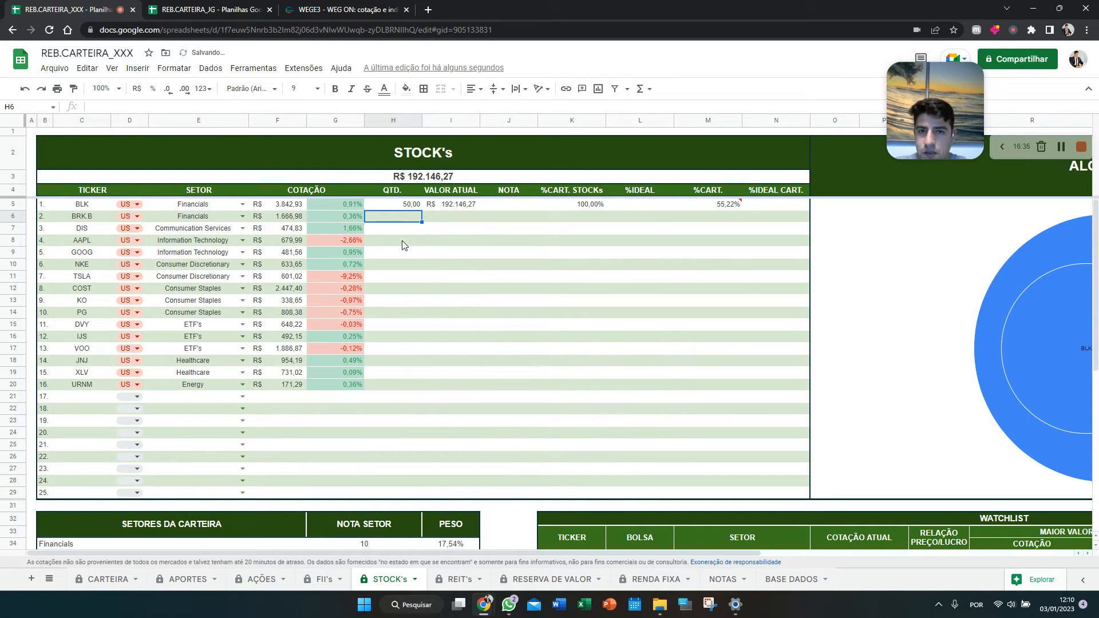
key(Up)
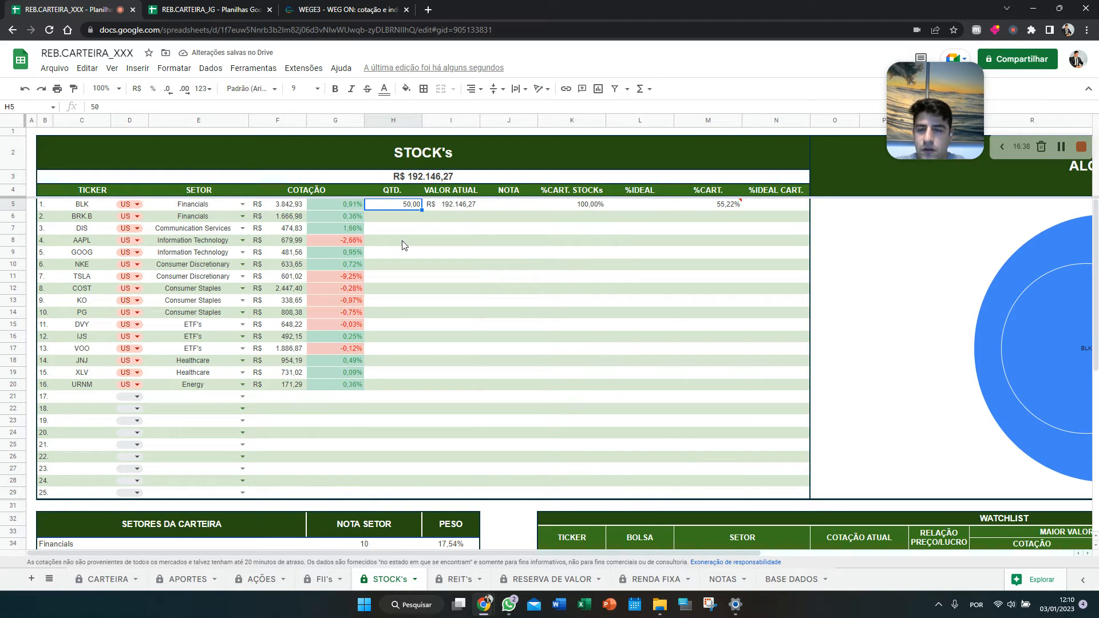
text(10)
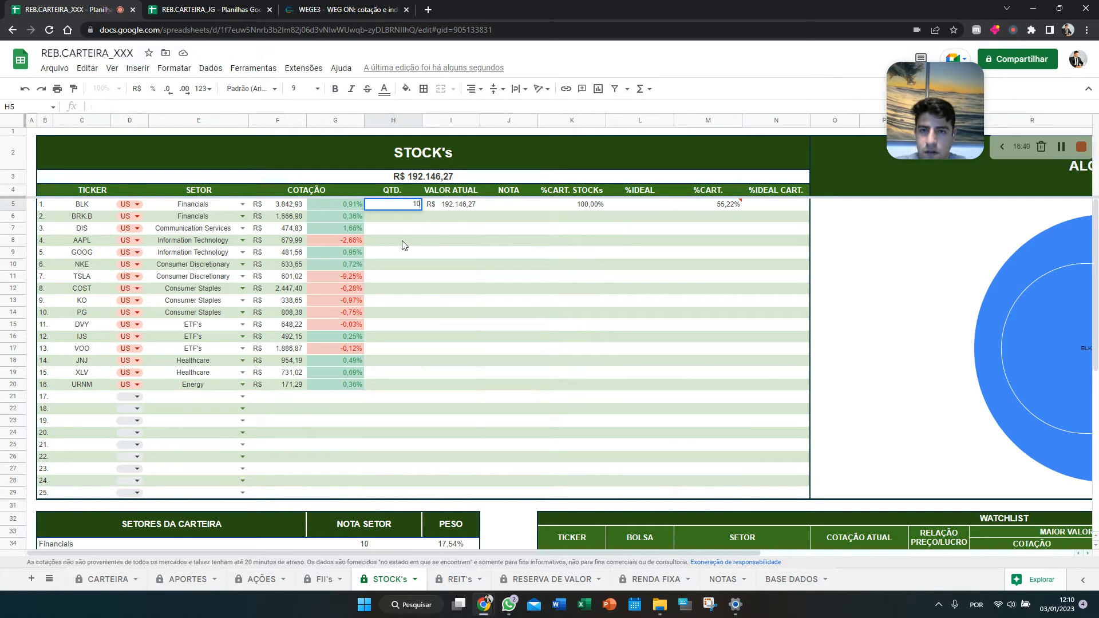
key(Return)
Enter quantities of 5 for BRK.B and 10 for DIS, correcting the first entry of each
text(10)
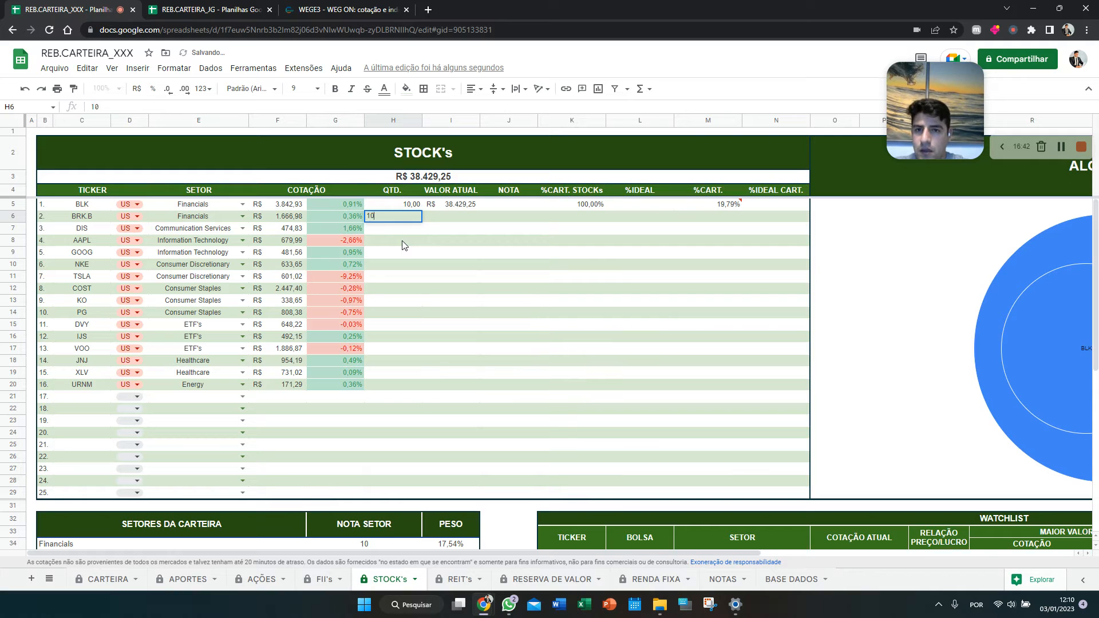
key(Return)
key(Up)
text(5)
key(Return)
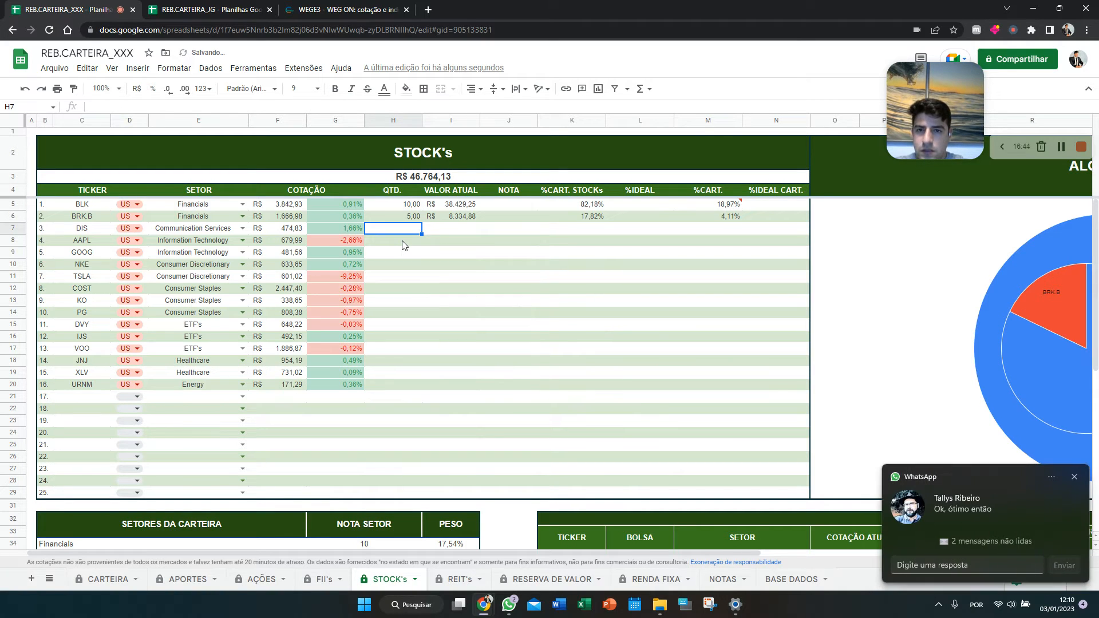
click(403, 241)
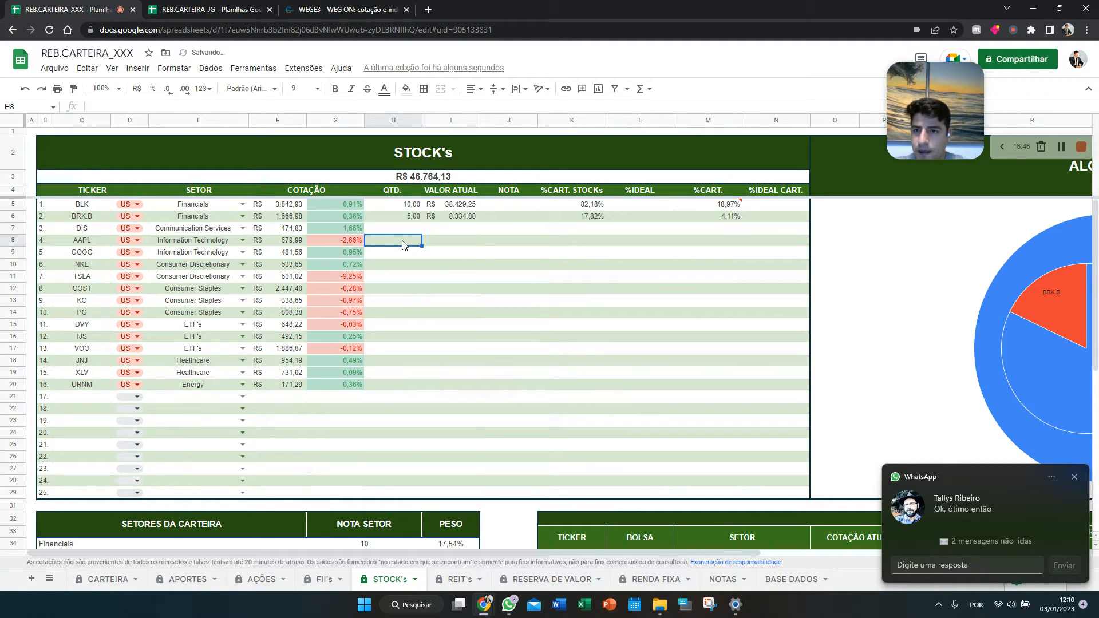
key(Up)
text(5)
key(Return)
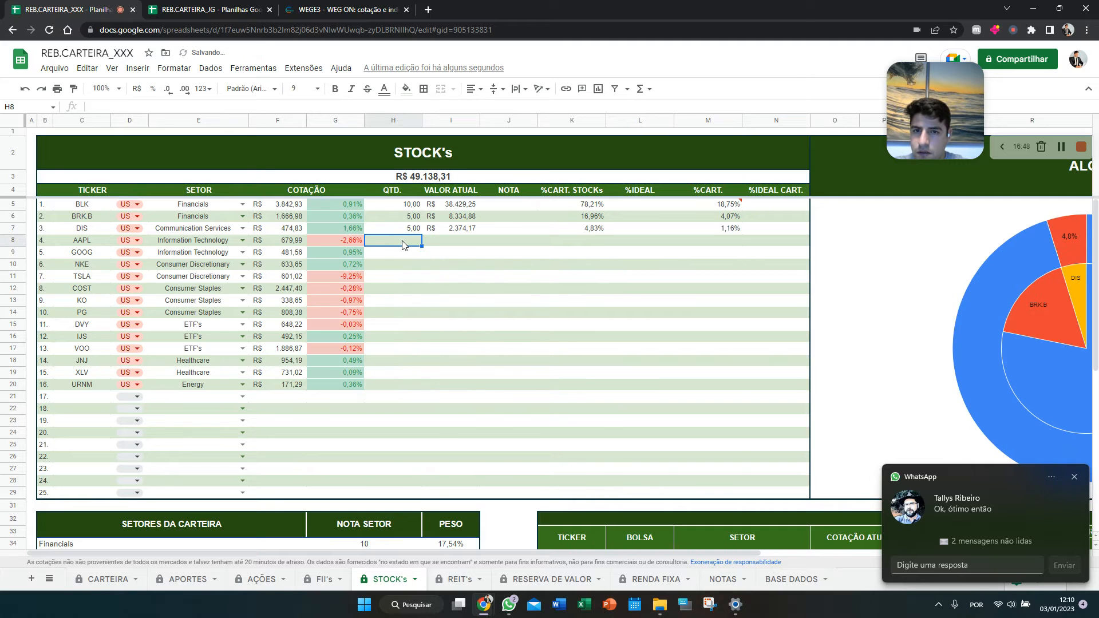
key(Up)
key(Return)
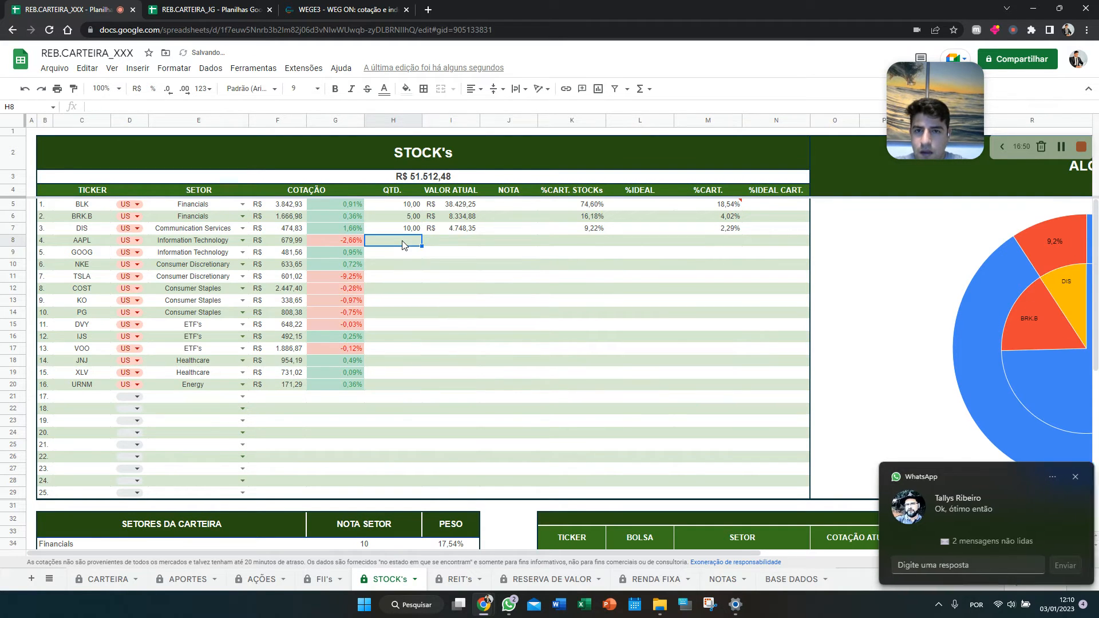
Enter a quantity of 10 each for AAPL, GOOG, NKE and TSLA
text(10)
key(Return)
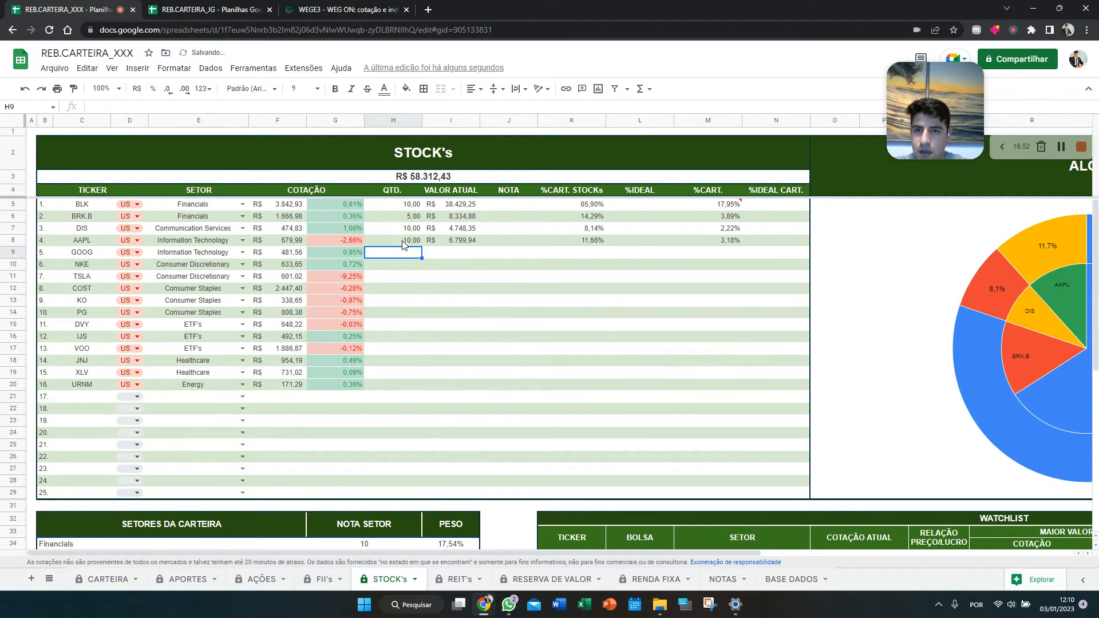
text(10)
key(Return)
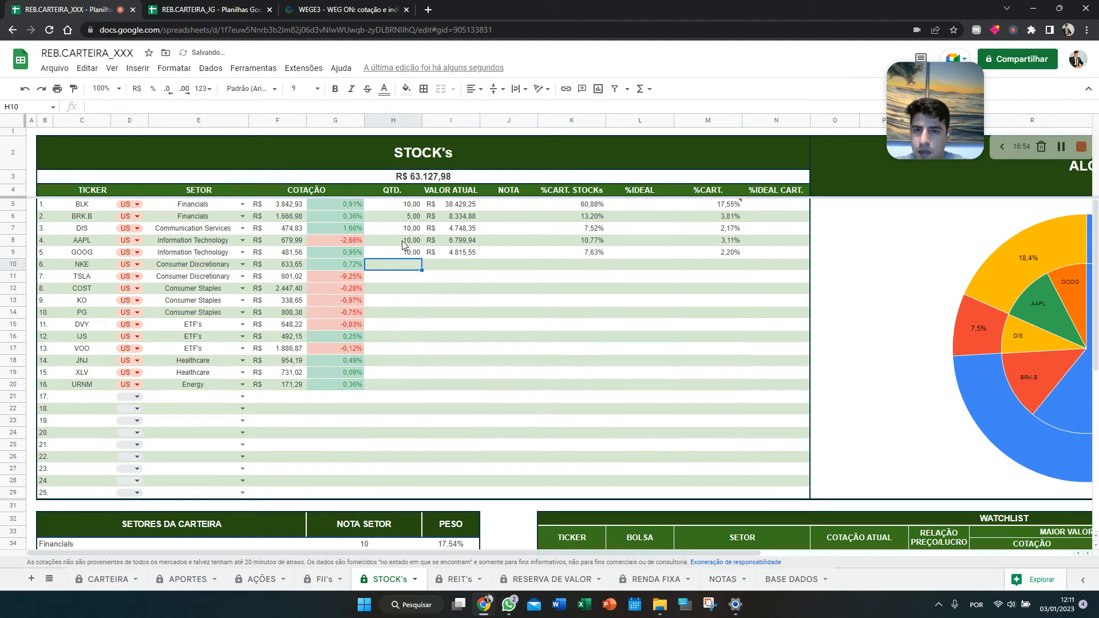
text(10)
key(Return)
text(10)
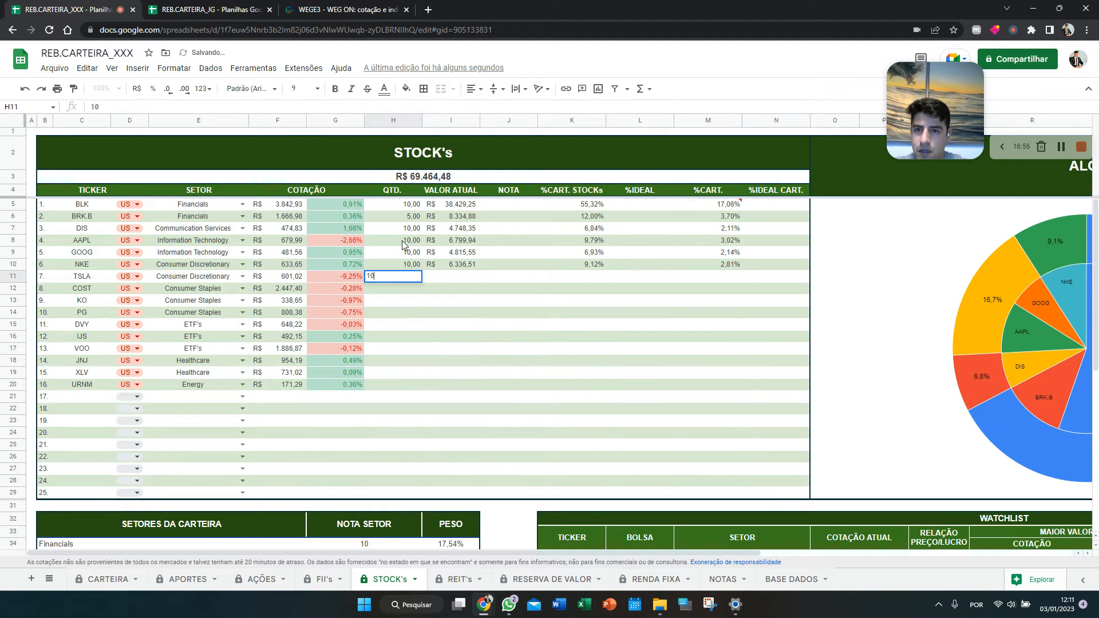
key(Return)
Enter quantities for the Consumer Staples stocks: 5 for COST, 20 for KO and 20 for PG
text(5)
key(Return)
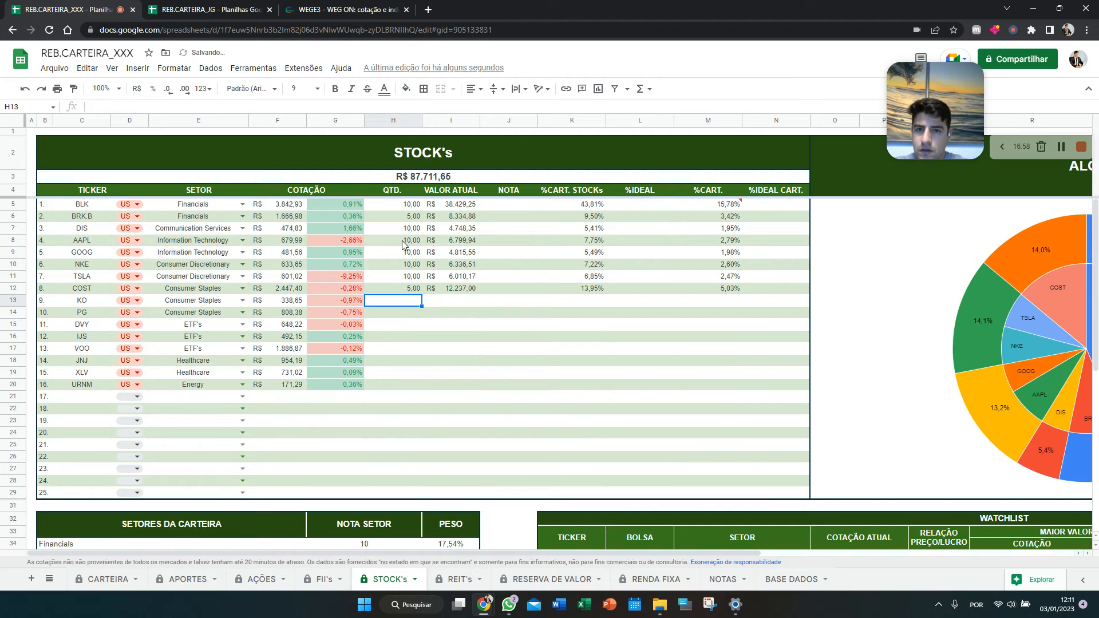
text(20)
key(Return)
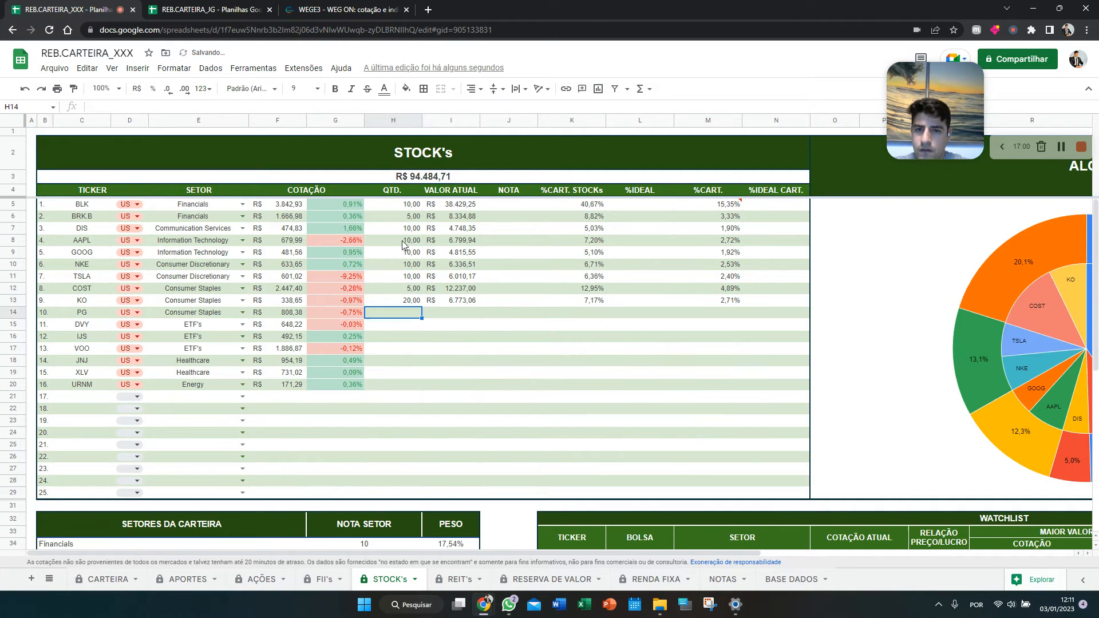
text(20)
key(Return)
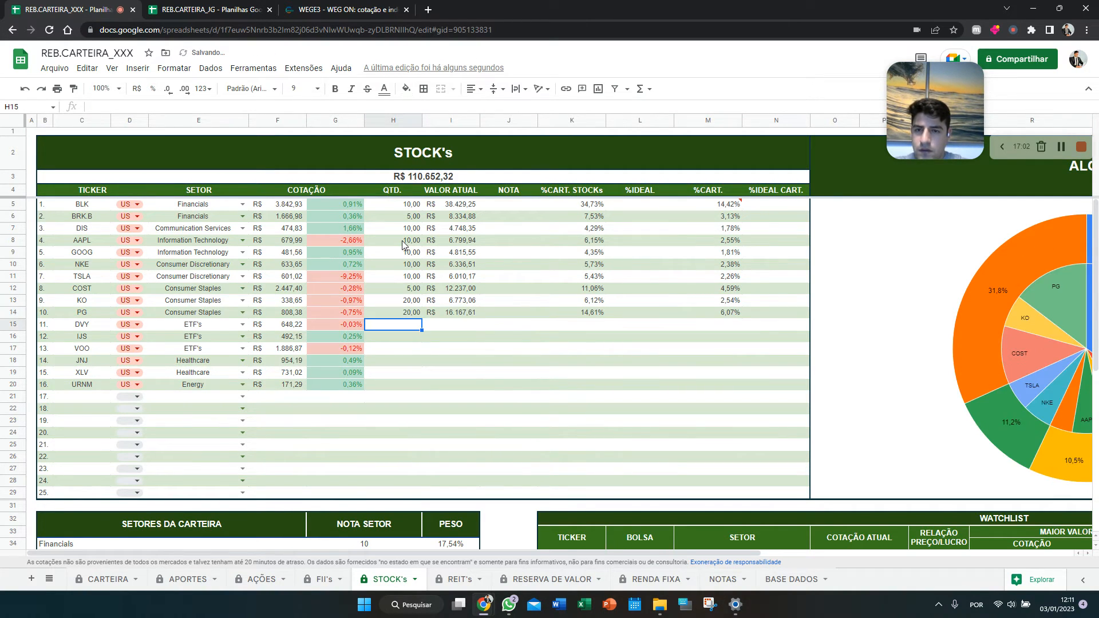
Enter quantities for the ETF's: 40 for DVY, 30 for IJS, and 50 for VOO corrected to 30
text(40)
key(Return)
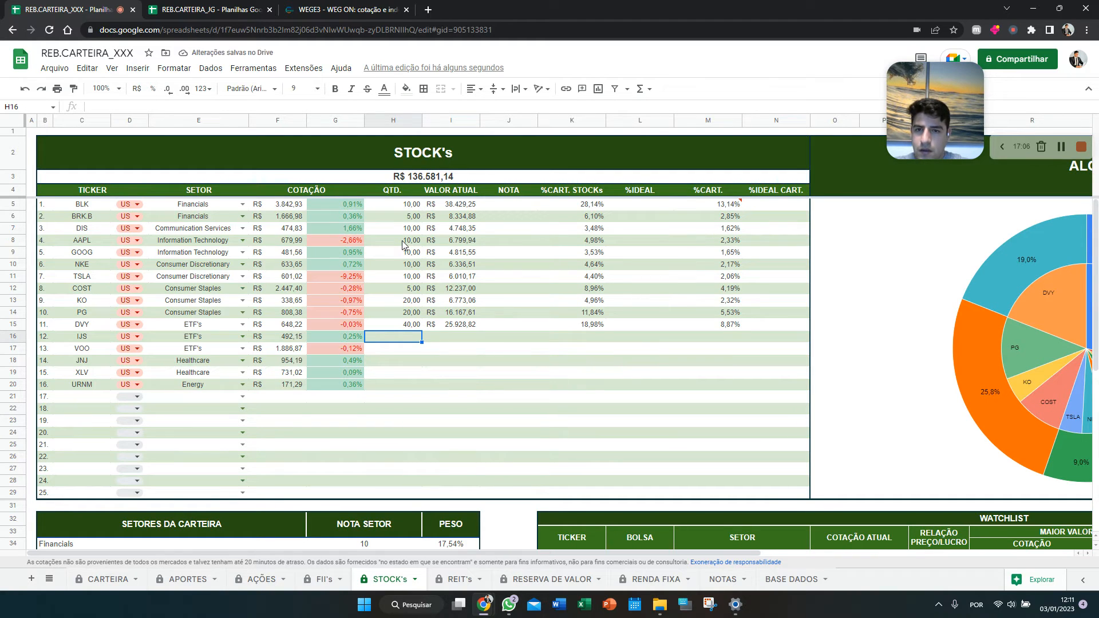
text(30)
key(Return)
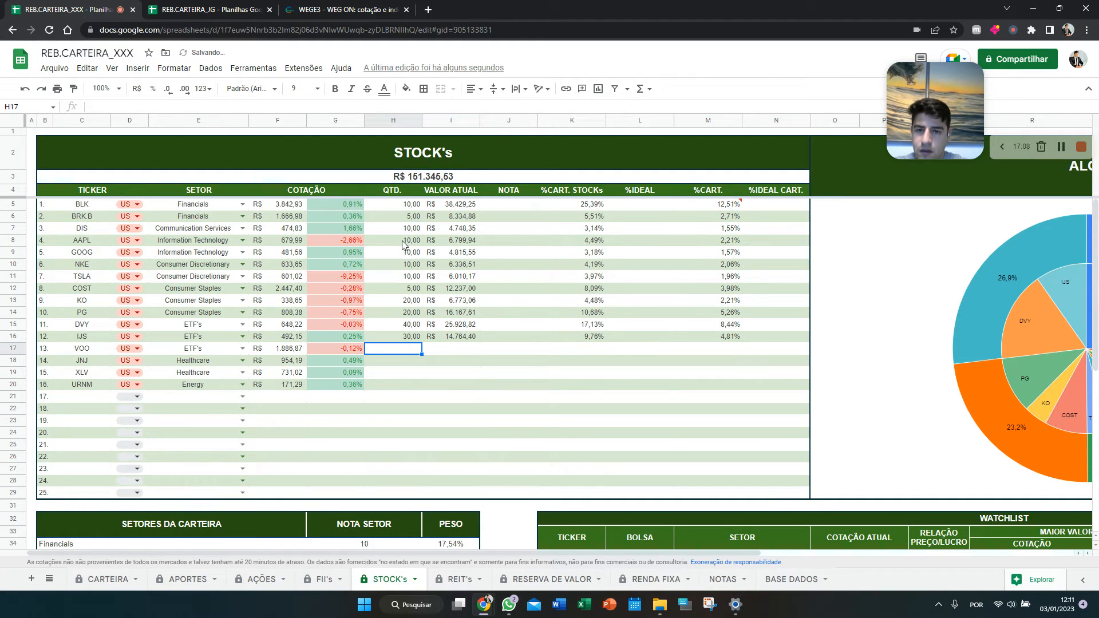
text(50)
key(Return)
key(Up)
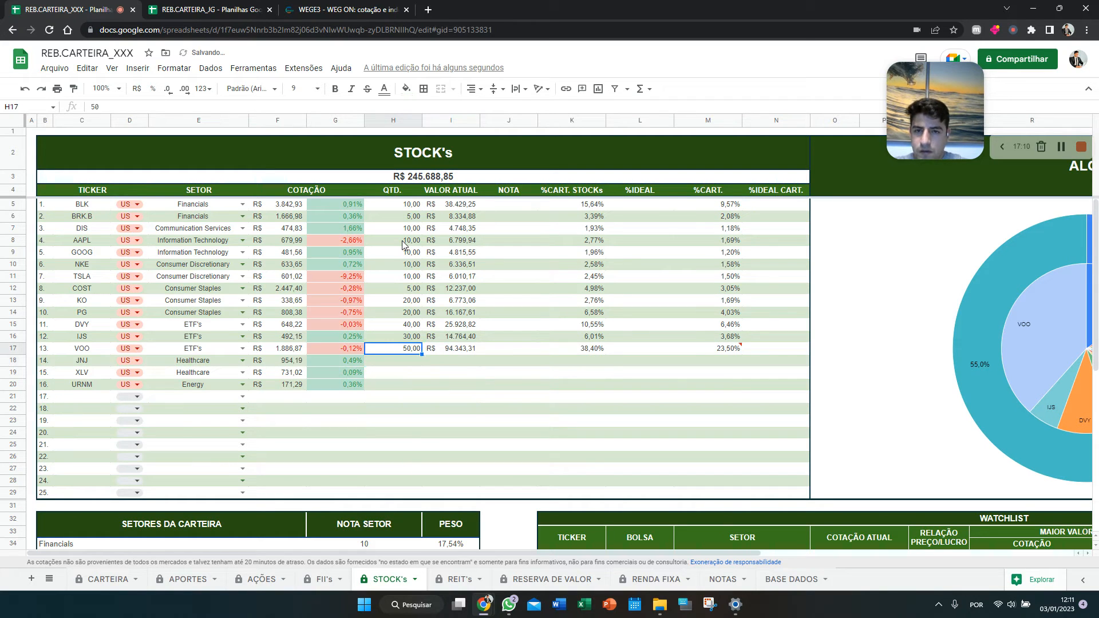
text(30)
key(Return)
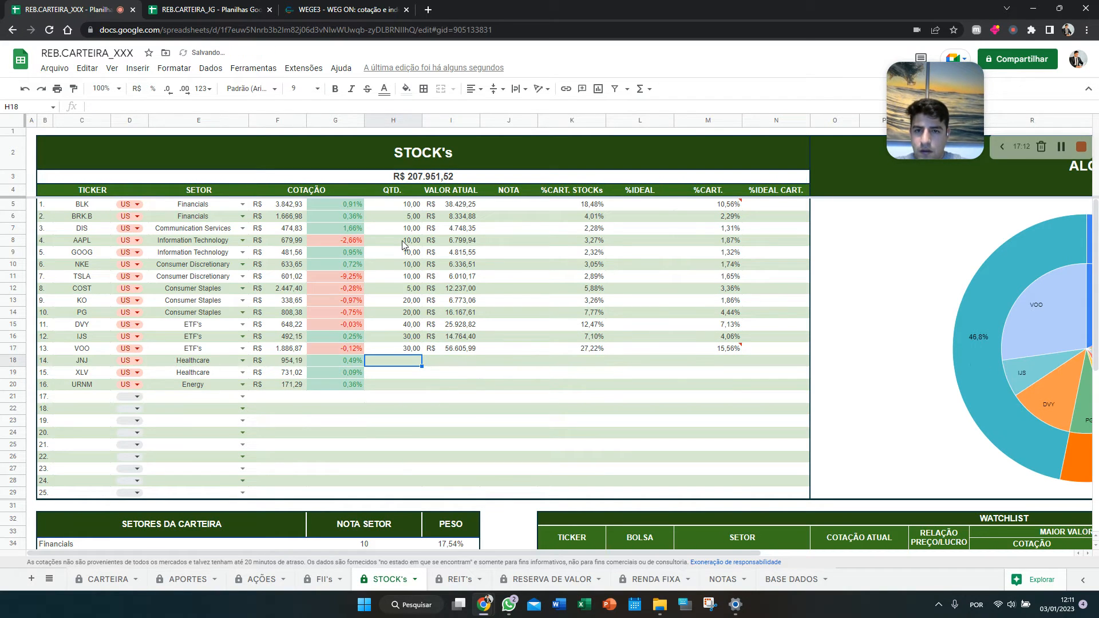
Enter quantities of 10 for JNJ, 10 for XLV and 20 for URNM
text(10)
key(Return)
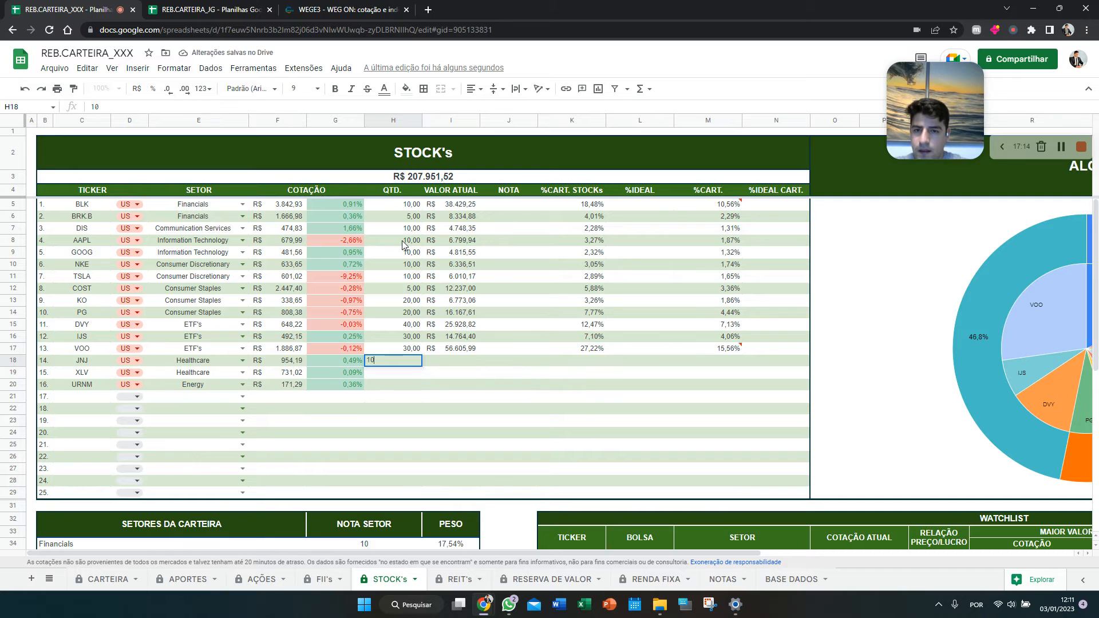
text(10)
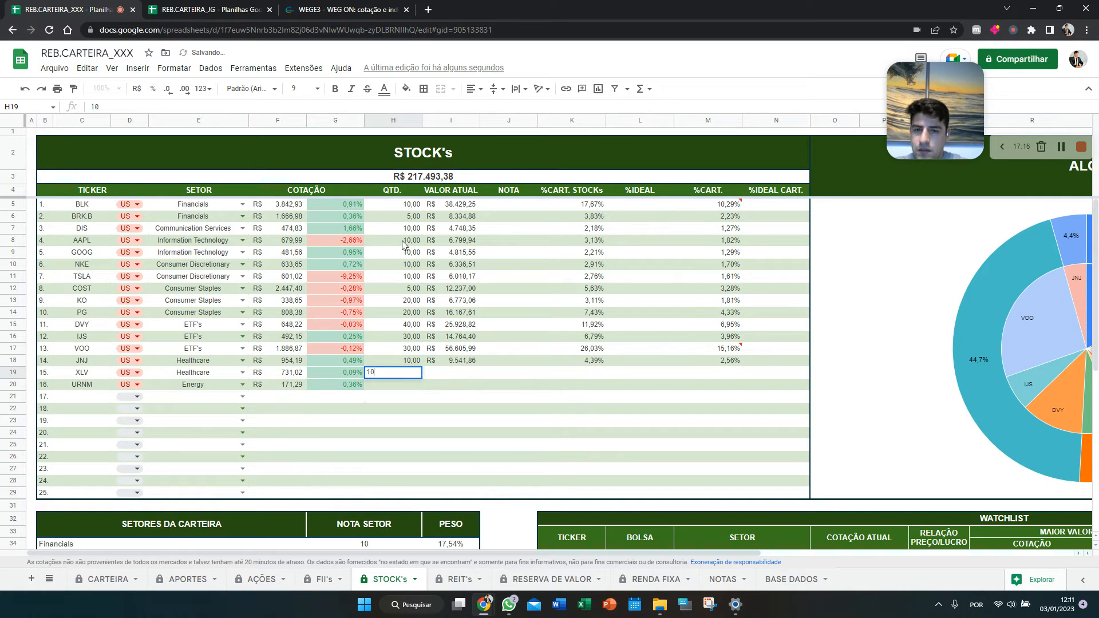
key(Return)
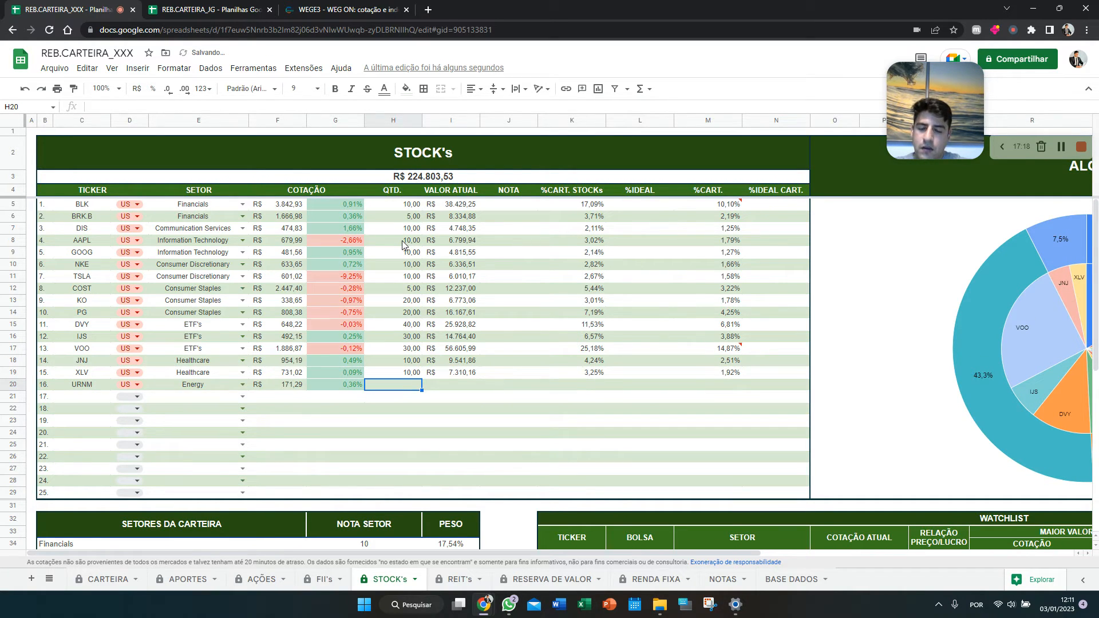
text(20)
key(Return)
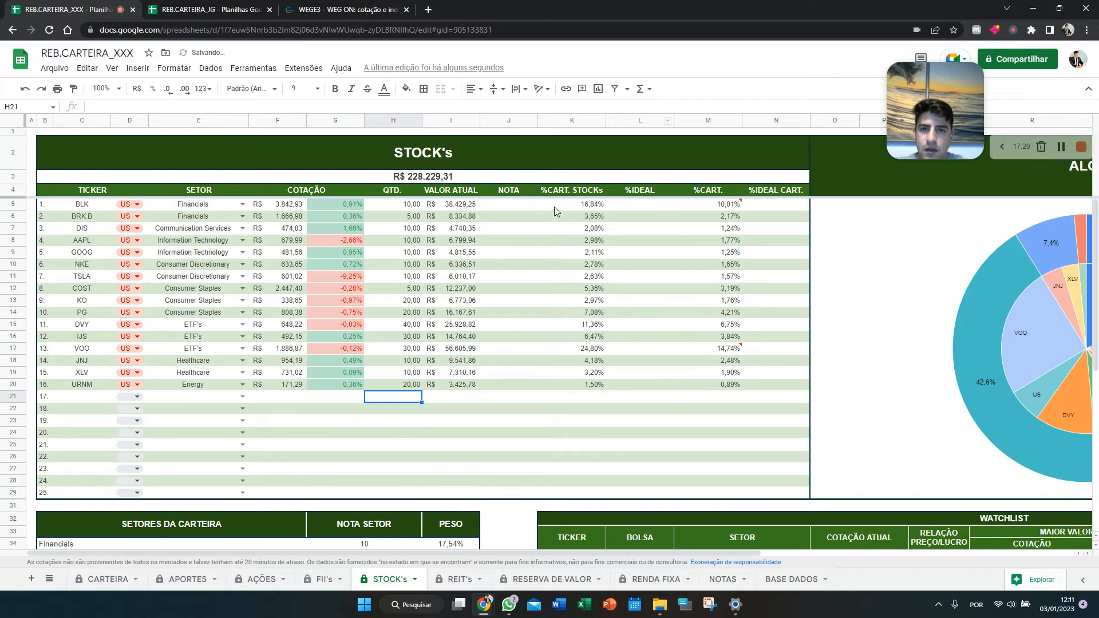
Enter stock scores in the NOTA column: 6 for BLK, 10 for BRK.B and 7 for DIS
scroll(536, 244, down, 2)
scroll(528, 229, up, 2)
click(517, 206)
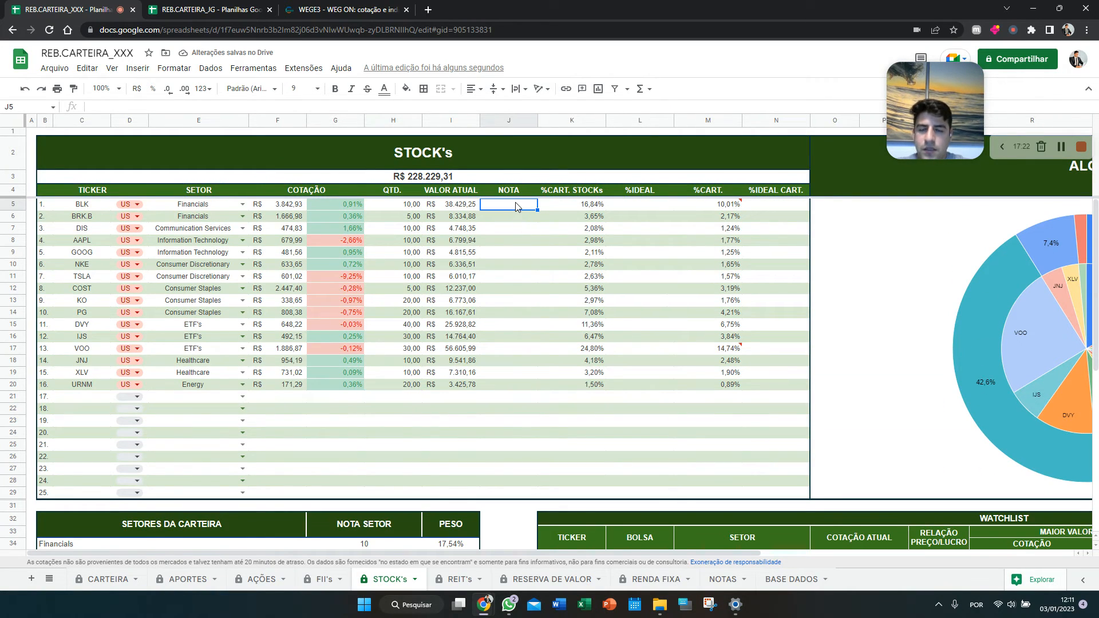
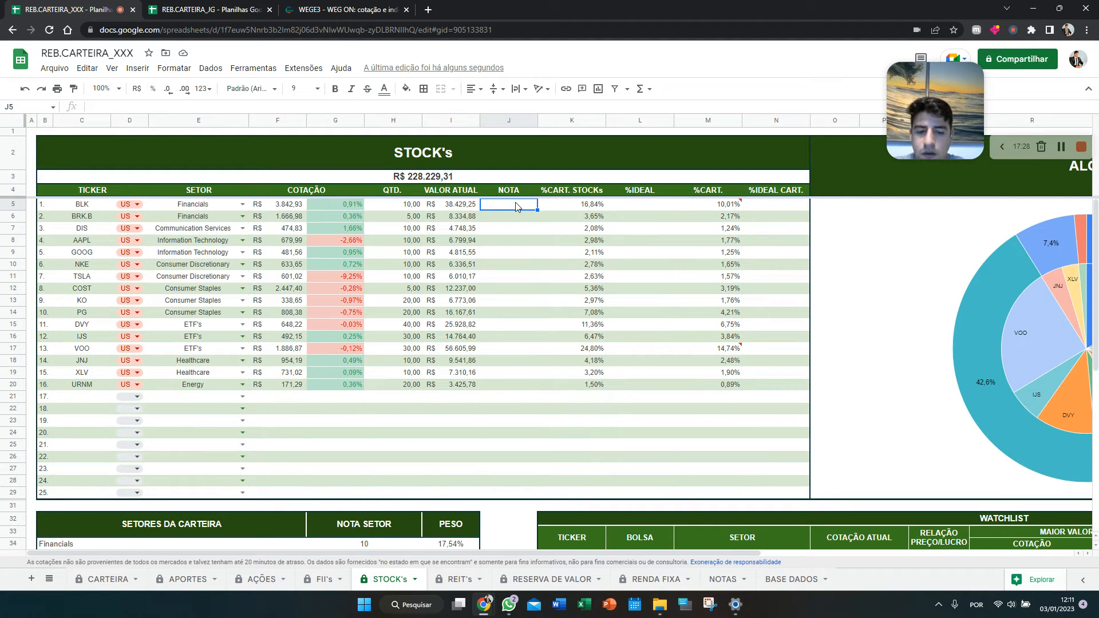
text(6)
key(Return)
text(10)
key(Return)
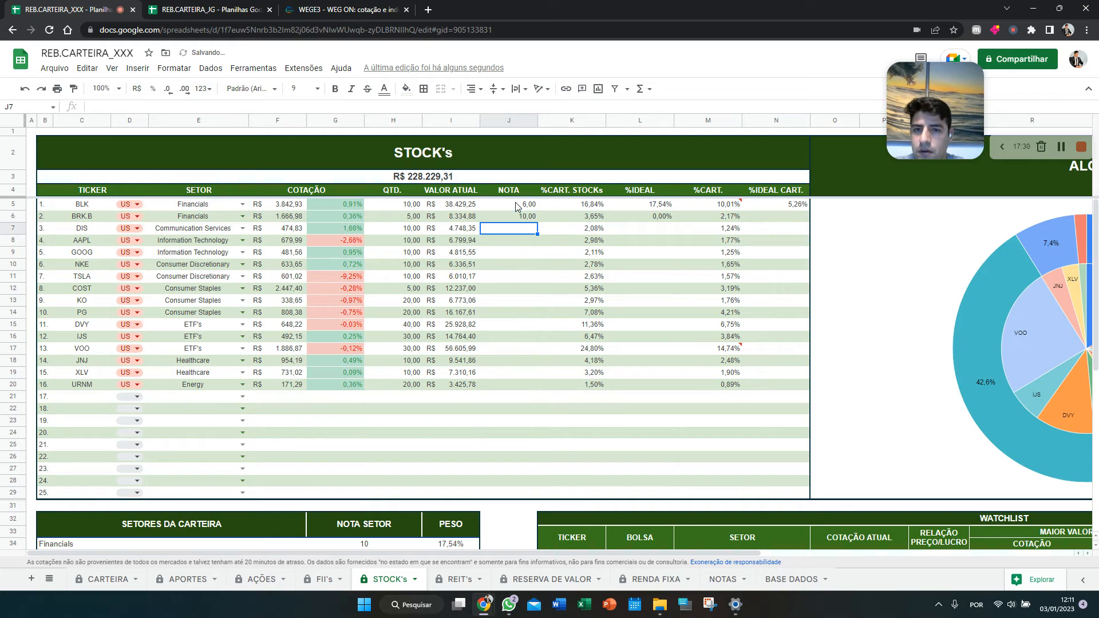
text(7)
key(Return)
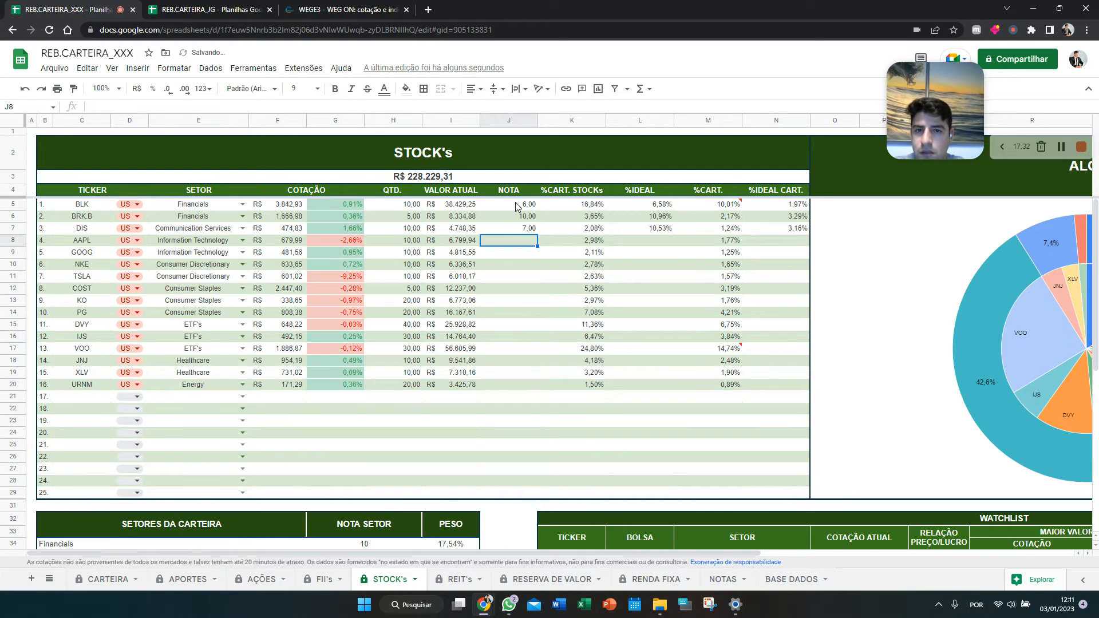
Enter stock scores of 9 for AAPL, 10 for GOOG, 6 for NKE and 4 for TSLA
text(9)
key(Return)
text(10)
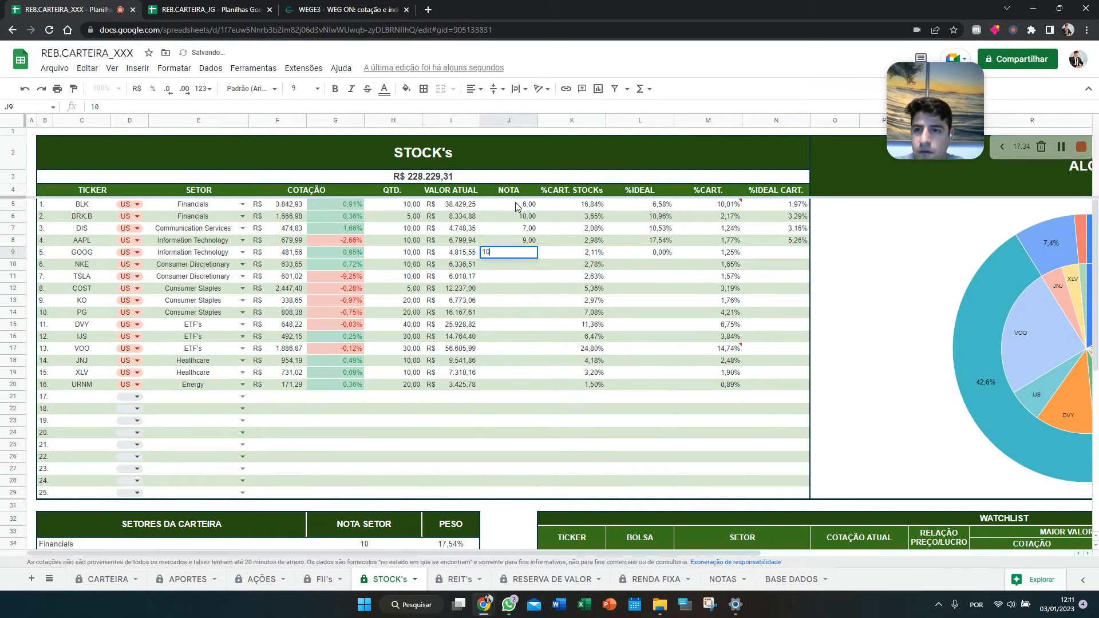
key(Return)
text(6)
key(Return)
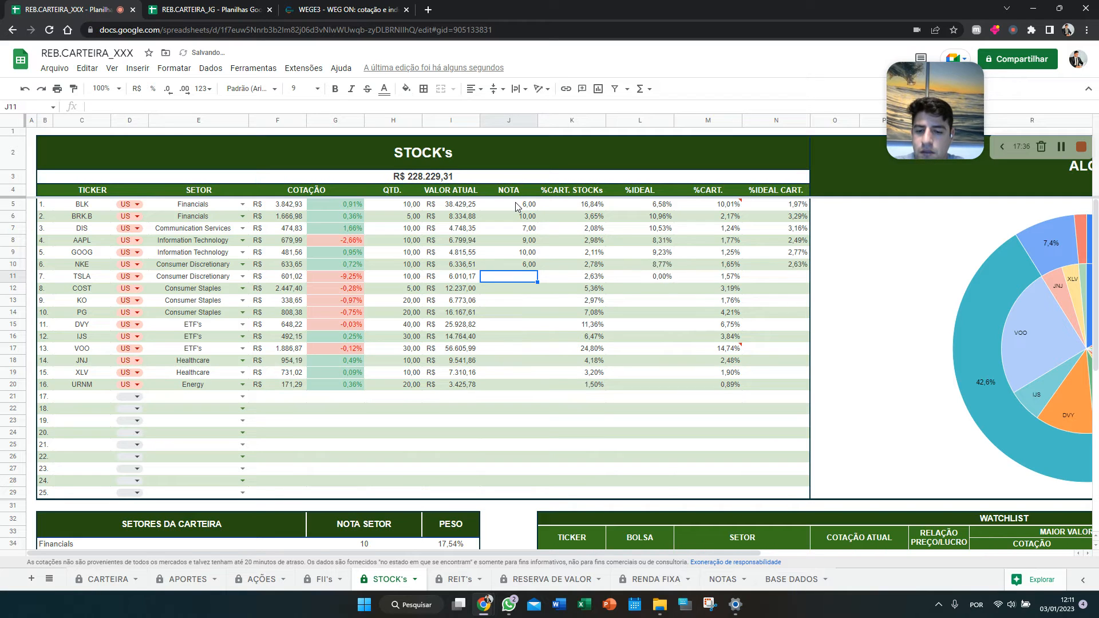
text(4)
key(Return)
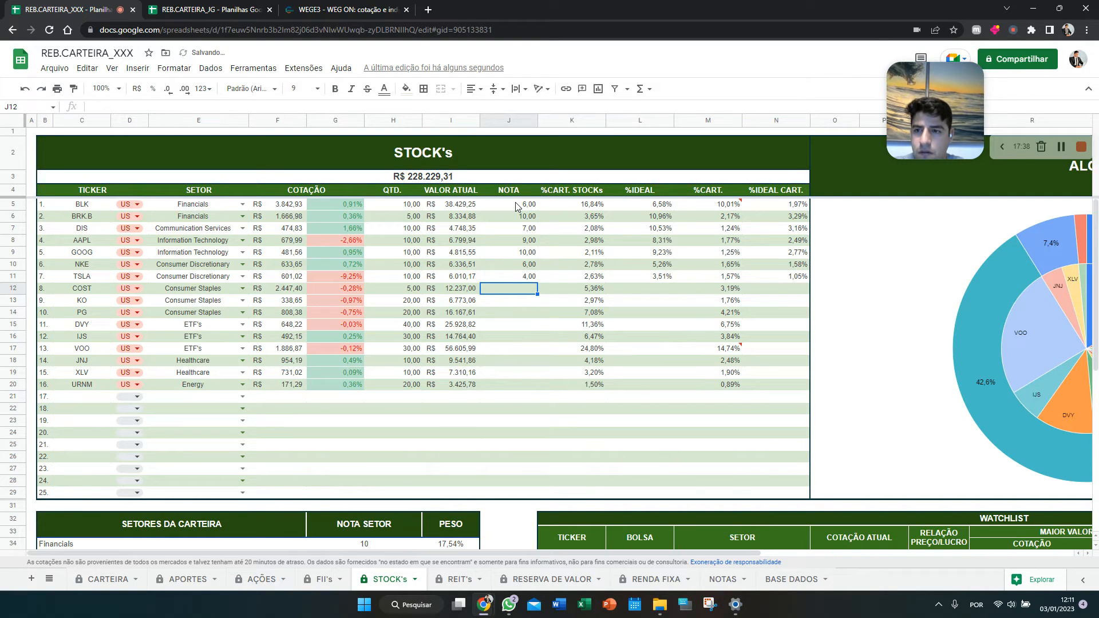
Enter stock scores in the NOTA column for the Consumer Staples: 8 for COST, 9 for KO and 10 for PG
text(8)
key(Return)
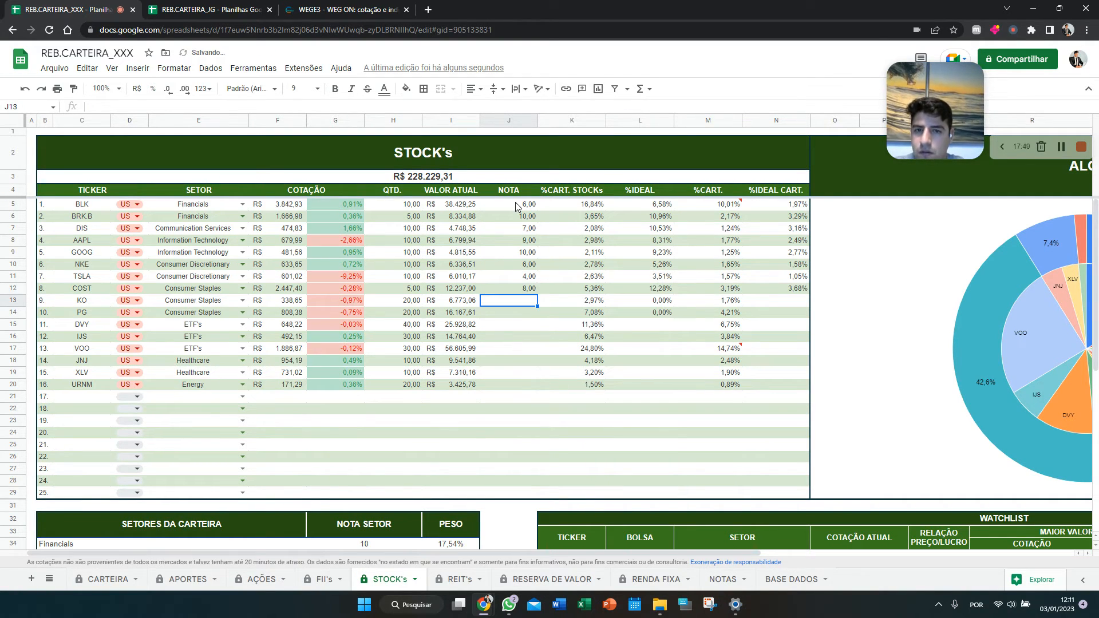
text(9)
key(Return)
text(10)
key(Return)
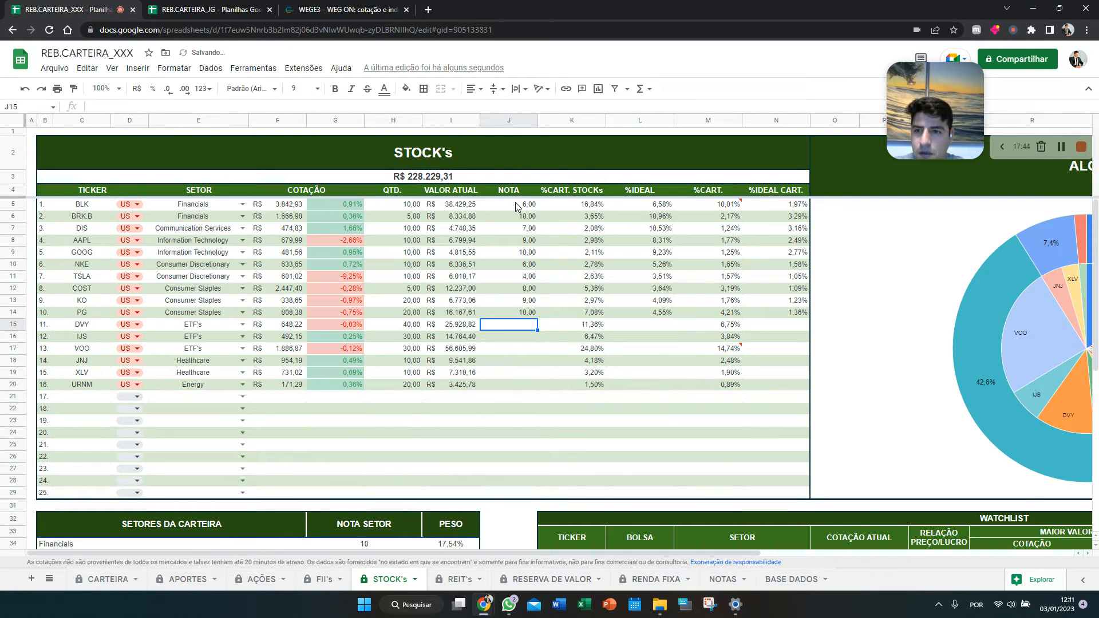
Enter stock scores for the ETF's: 5 for DVY, 4 for IJS and 10 for VOO
text(5)
key(Return)
text(4)
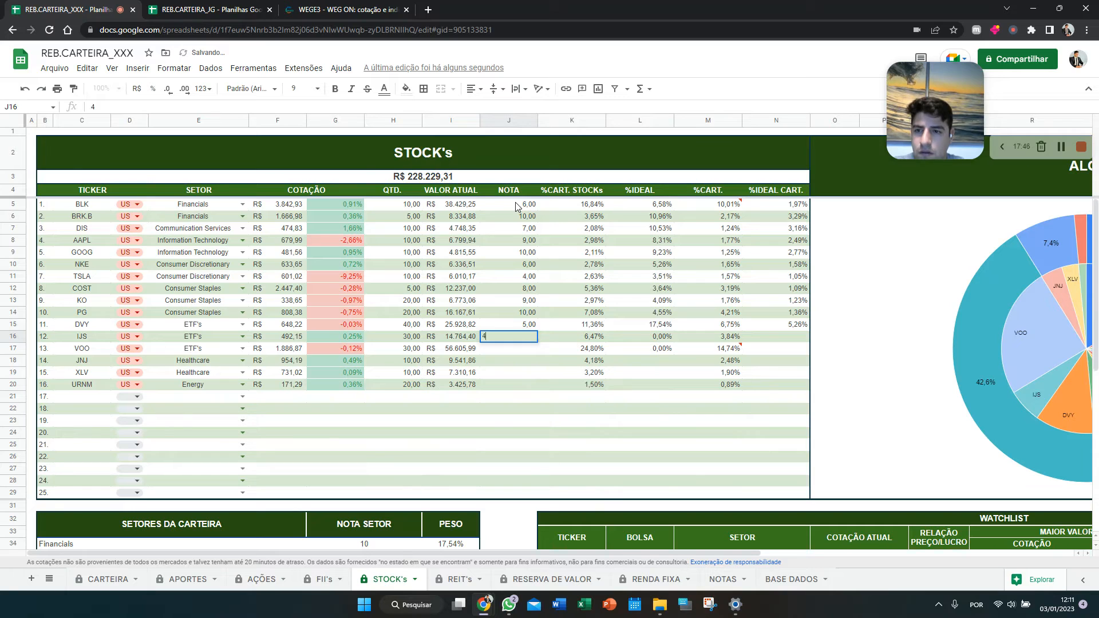
key(Return)
text(10)
key(Return)
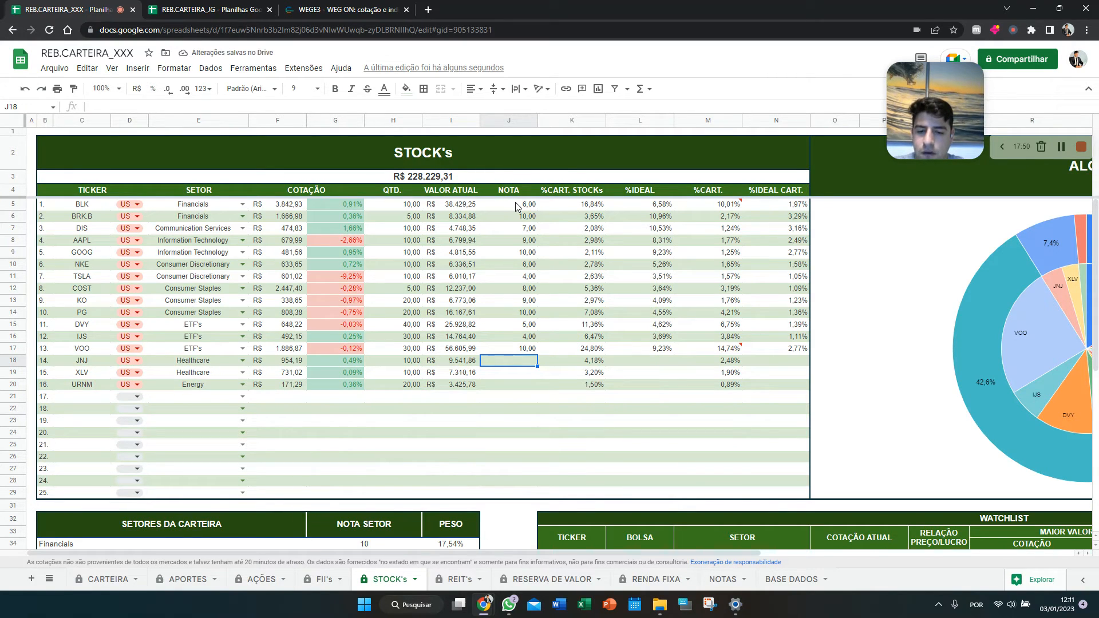
Enter stock scores of 7 for JNJ, 10 for XLV and 10 for URNM
text(7)
key(Return)
text(10)
key(Return)
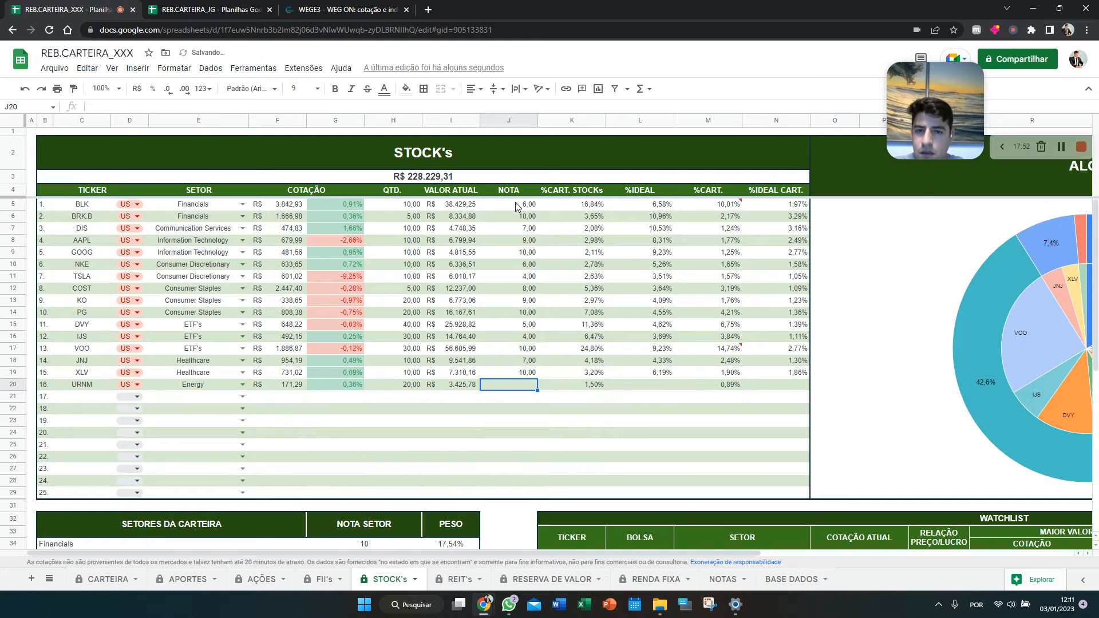
text(10)
key(Return)
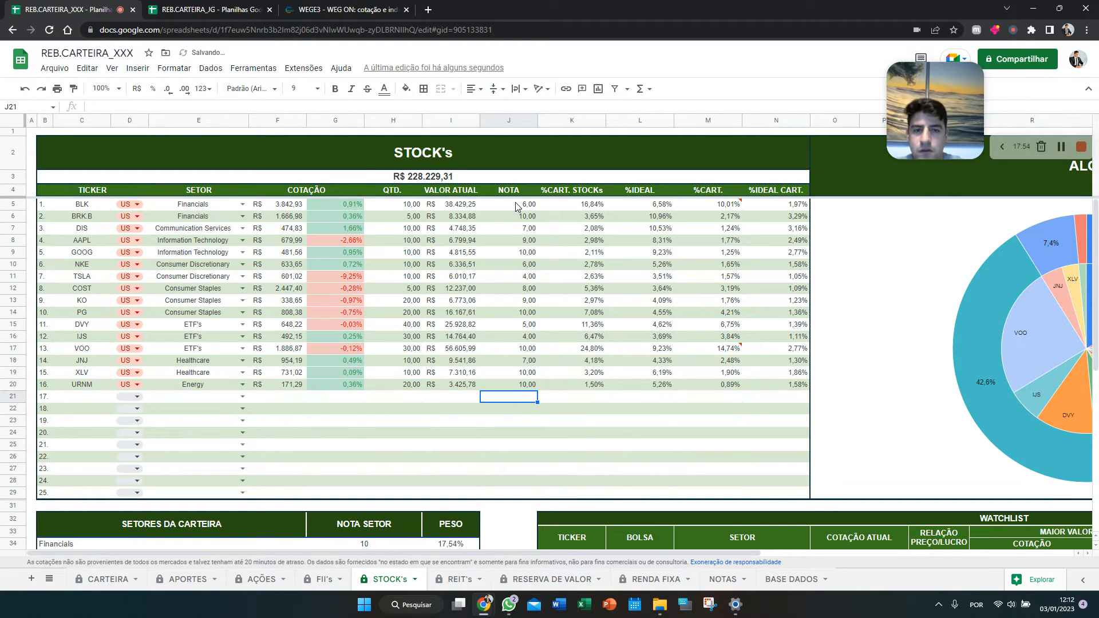
Try an out-of-range stock score of 20 for VOO, check the validation note, and set the score back to 10
click(529, 351)
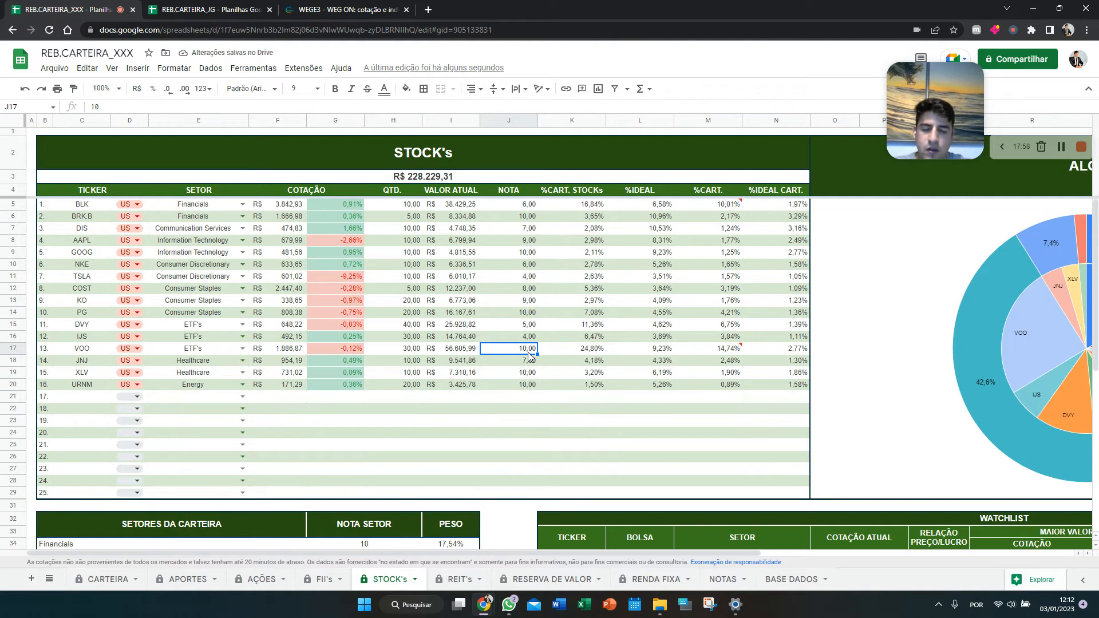
text(20)
key(Return)
mouse_move(538, 350)
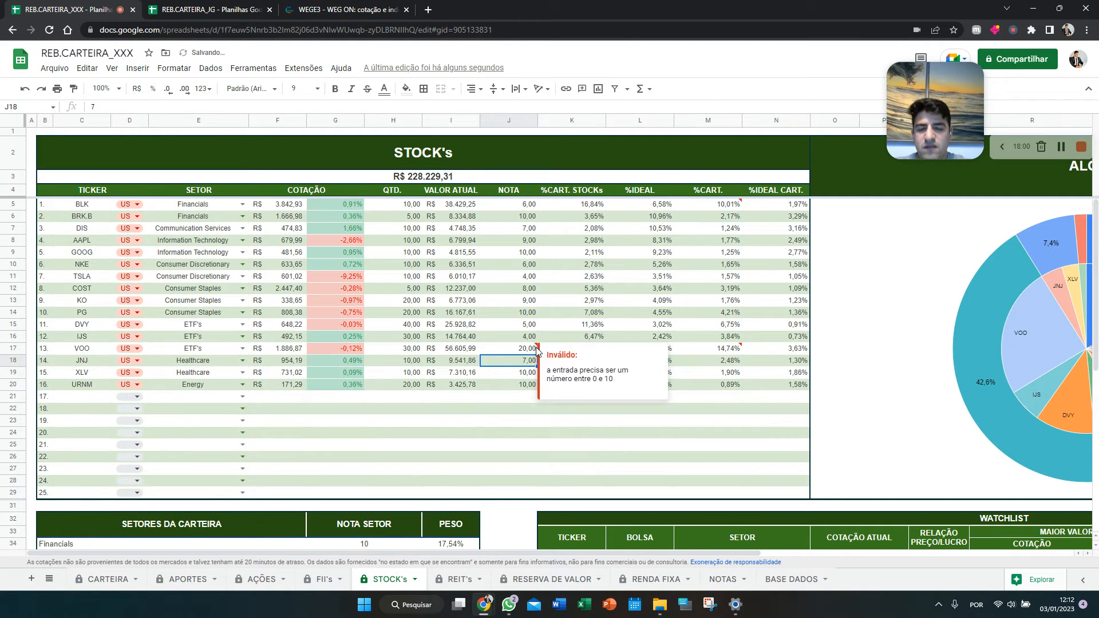
click(535, 351)
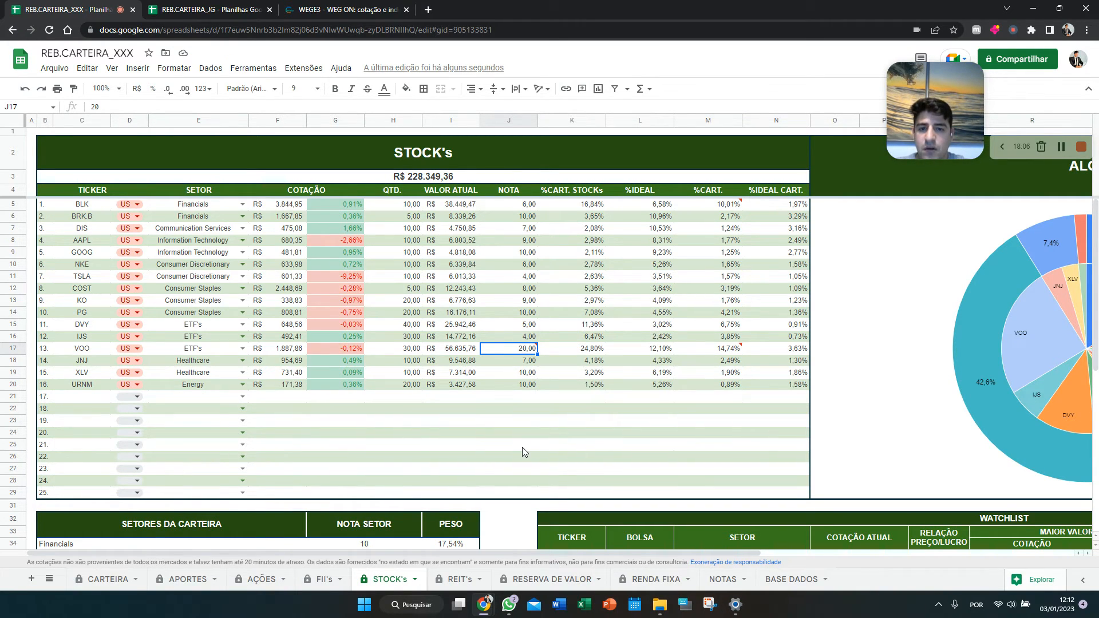
text(10)
key(Return)
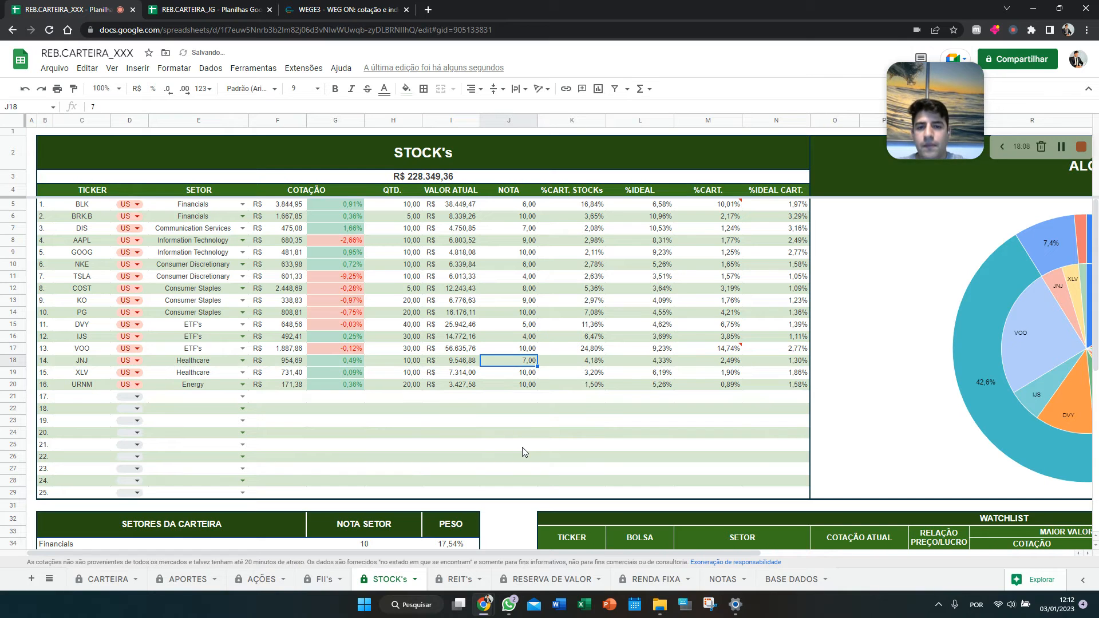
Add AMZN to the first WATCHLIST row with exchange US and sector Information Technology, and view its 52-week figures
scroll(573, 423, down, 5)
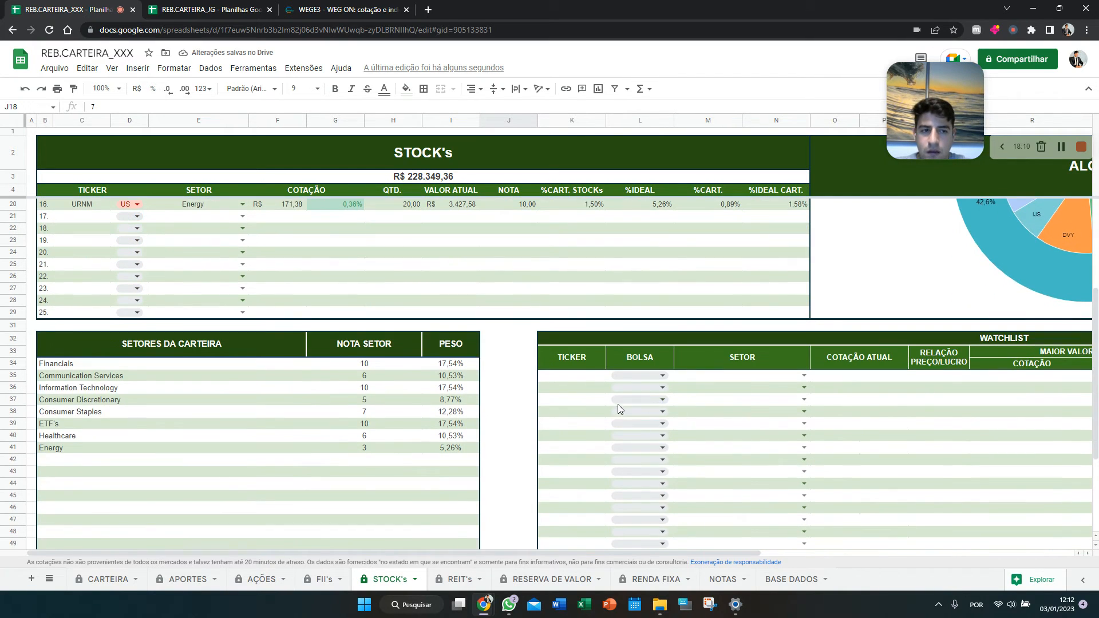
click(579, 379)
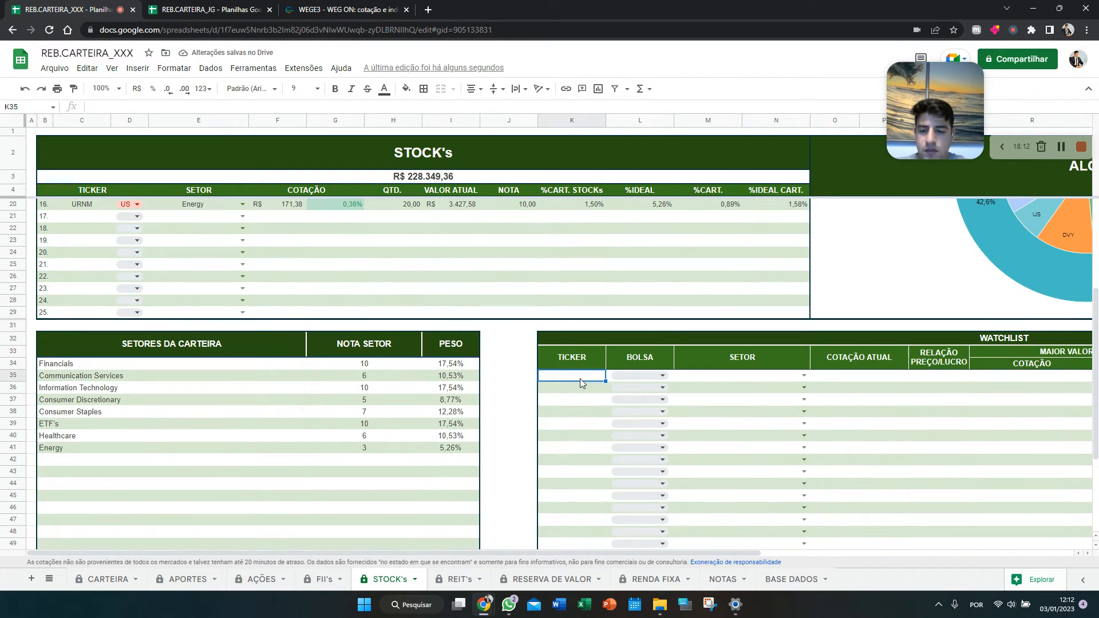
text(AMZN)
key(Tab)
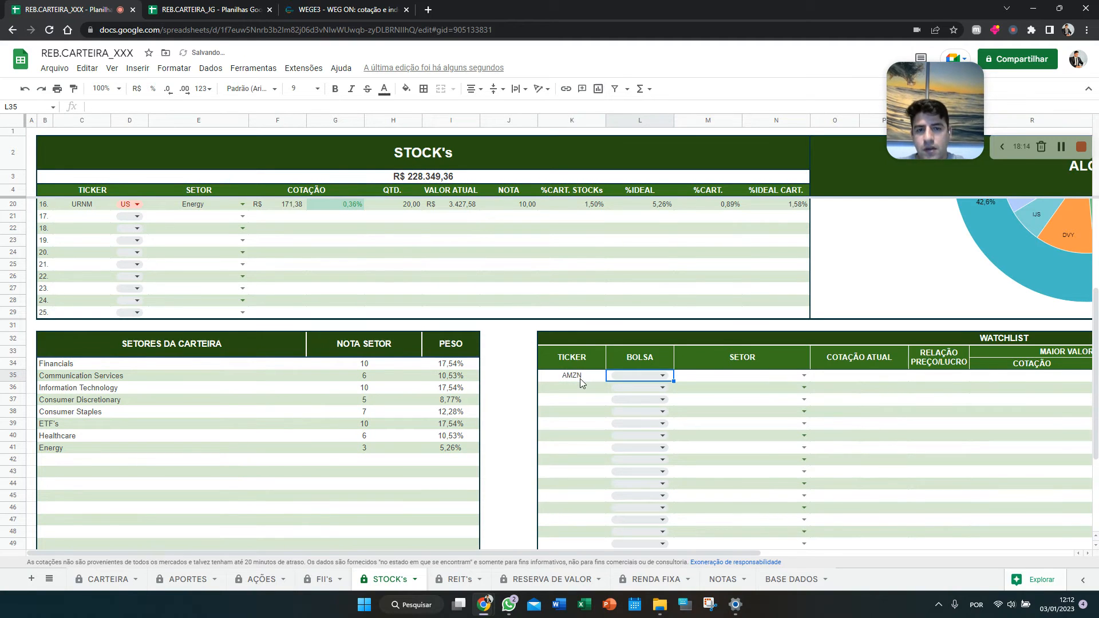
click(660, 376)
click(655, 399)
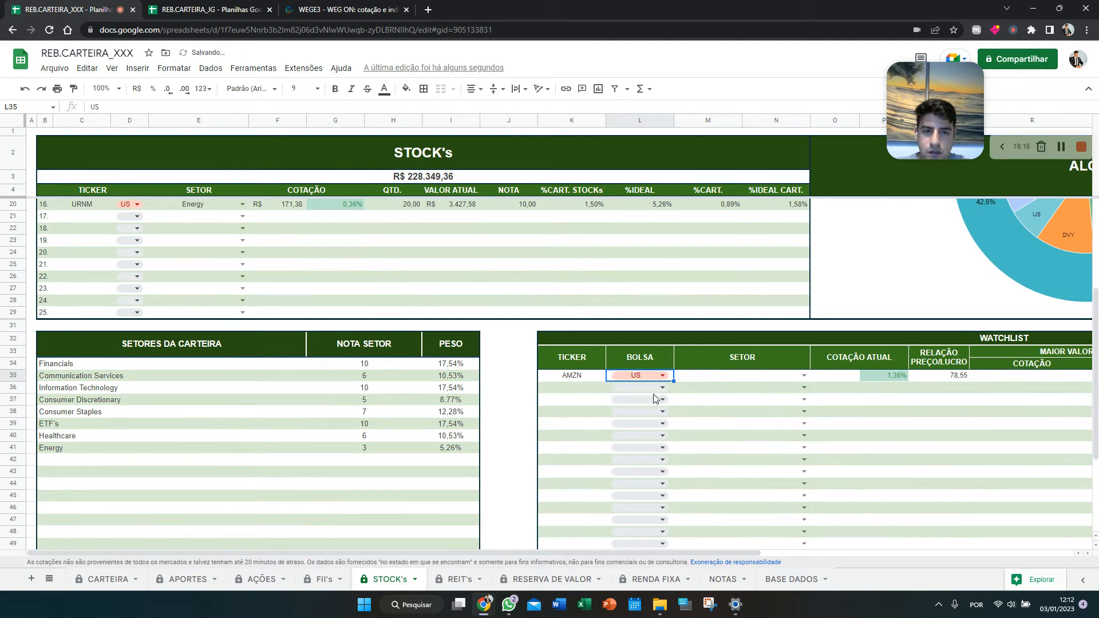
click(803, 376)
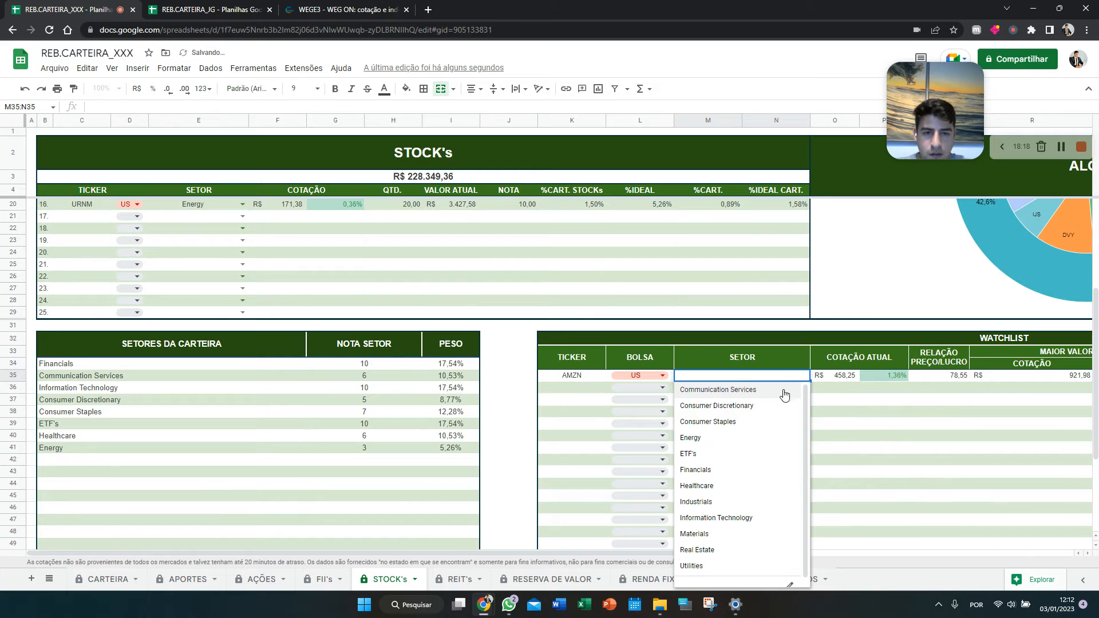
click(738, 518)
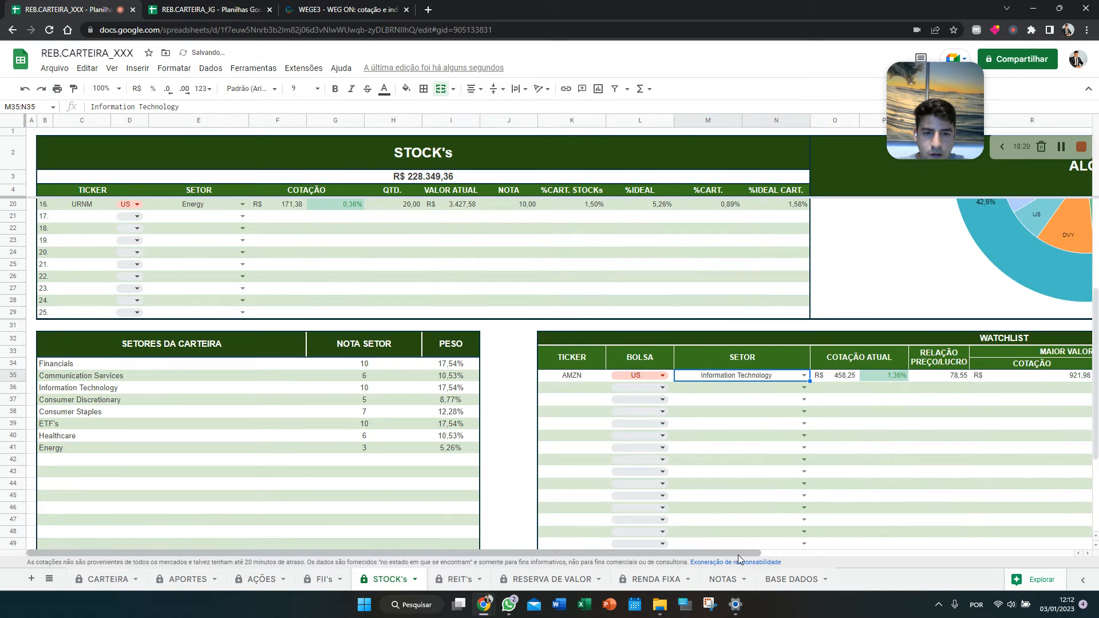
drag(737, 554, 909, 538)
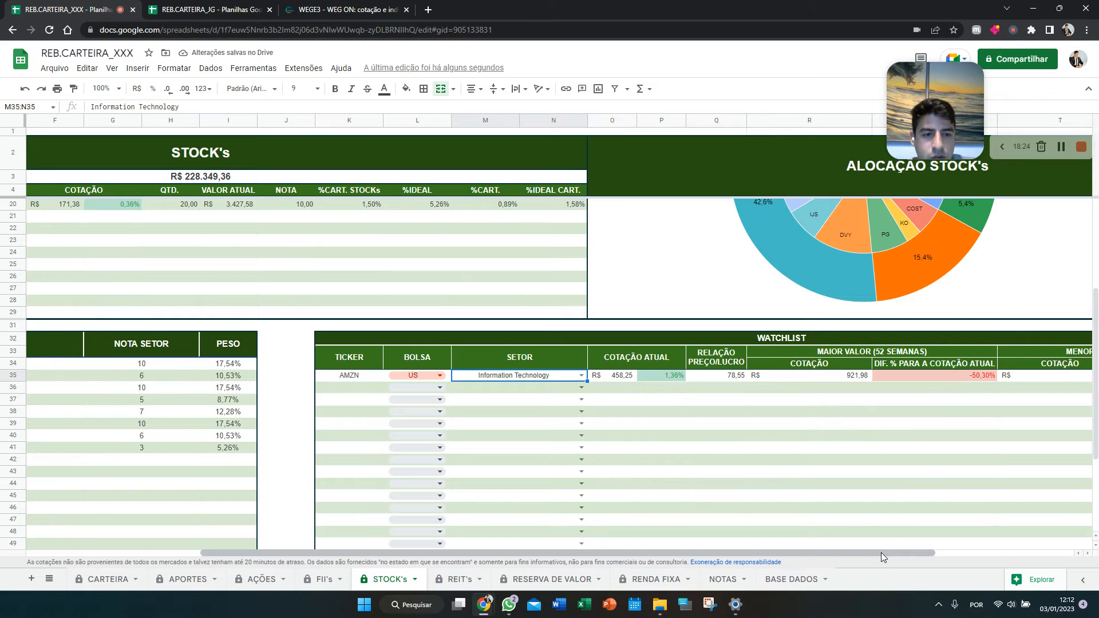
drag(881, 552, 995, 546)
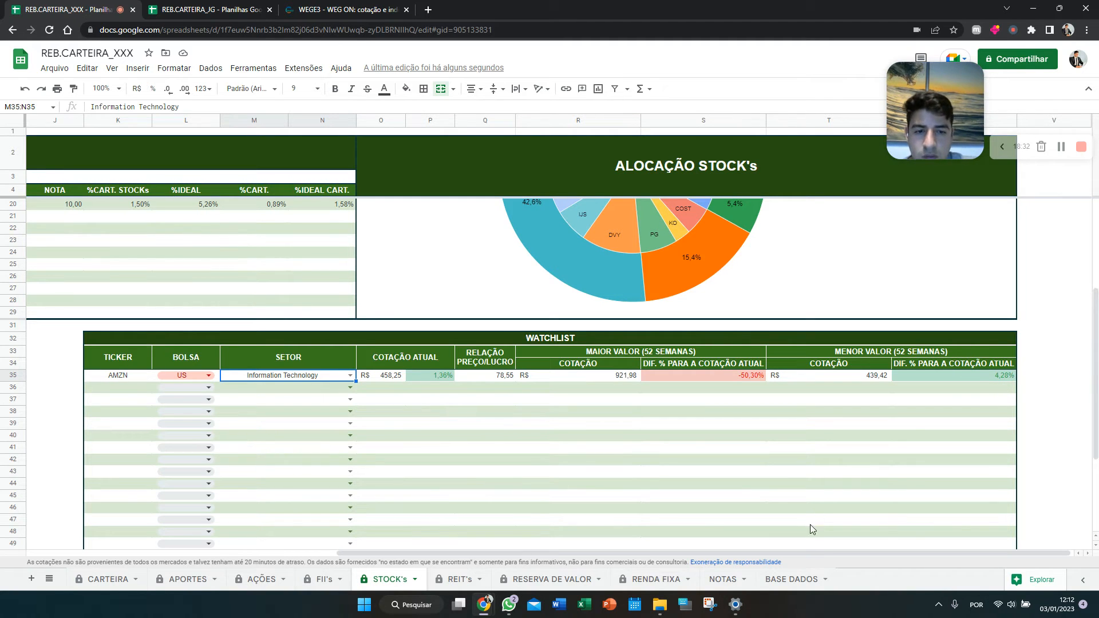
On the REIT's sheet, enter the tickers CIO and DOC in the first two rows
drag(813, 553, 165, 548)
scroll(162, 452, up, 3)
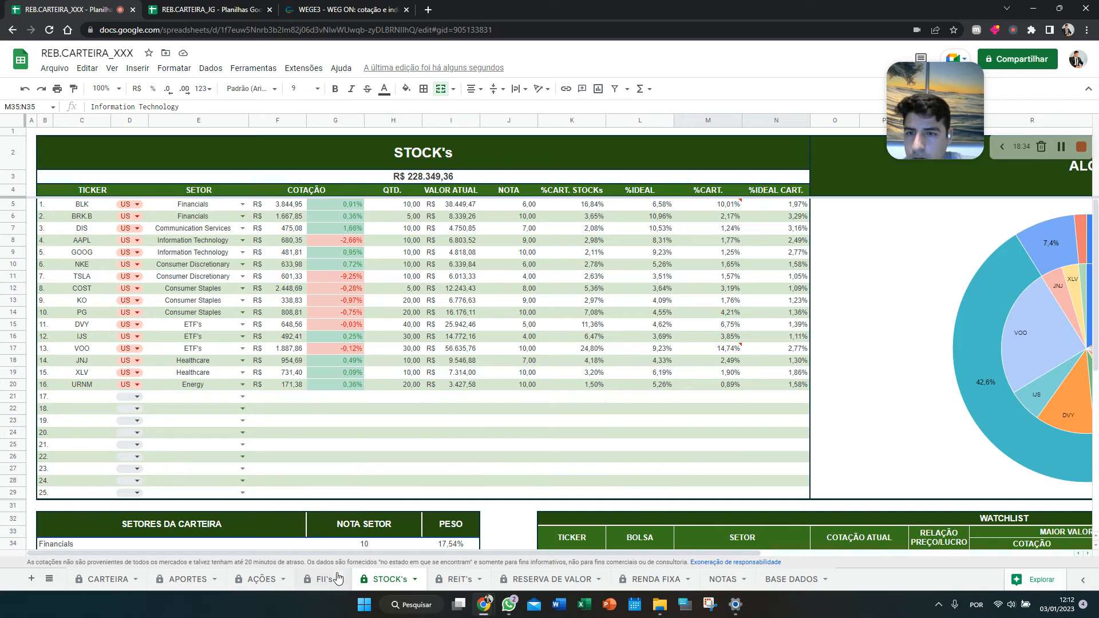
click(462, 582)
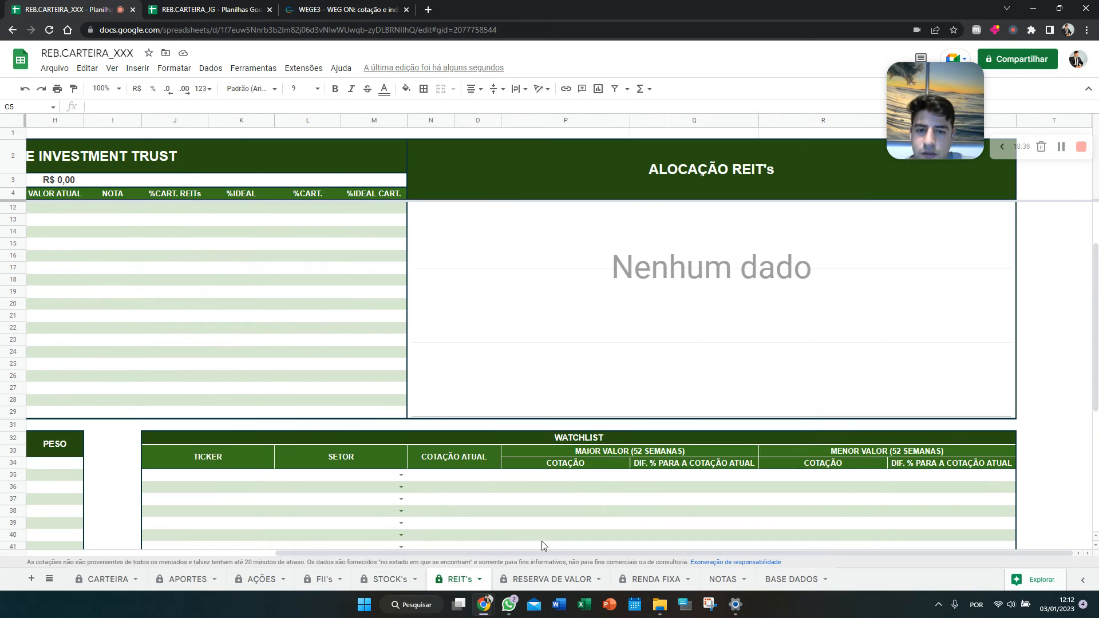
drag(544, 555, 295, 554)
scroll(46, 515, up, 3)
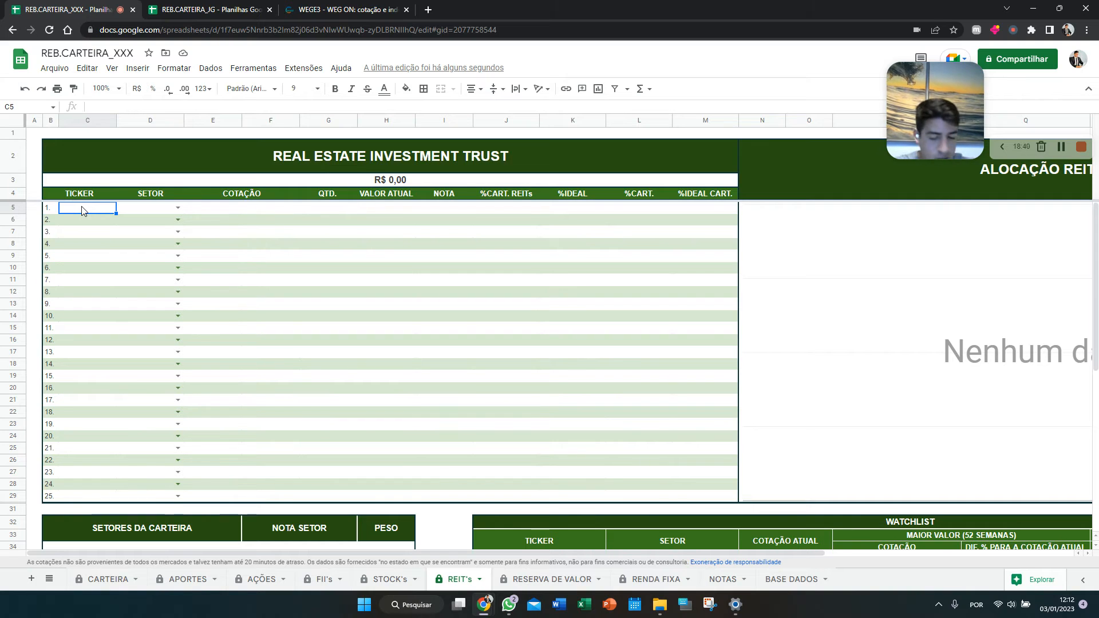
text(O)
key(Return)
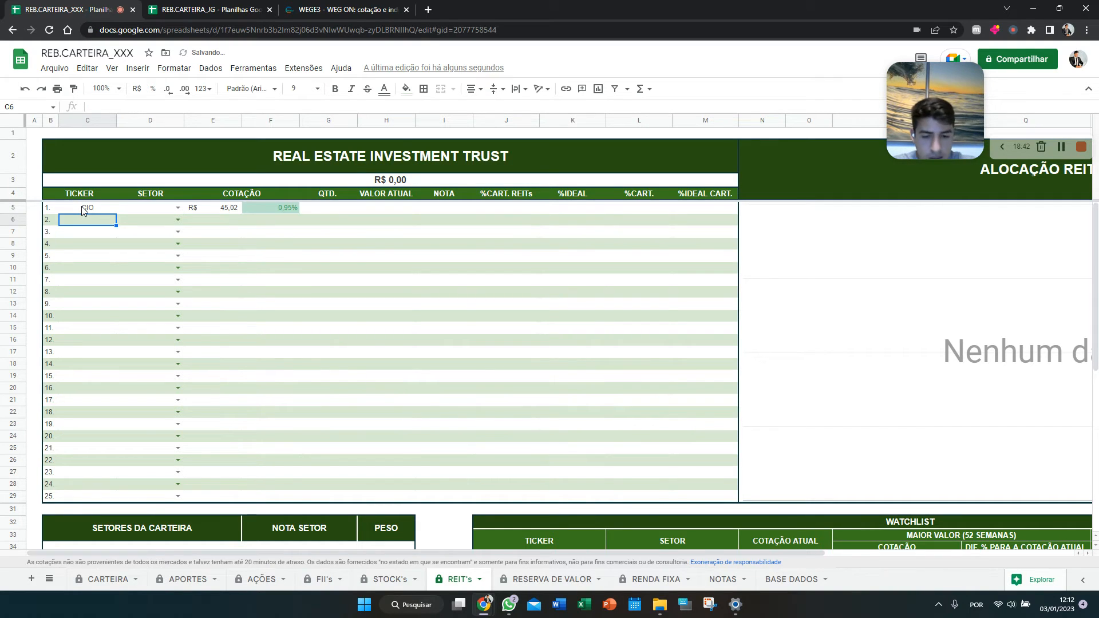
text(DOC)
key(Return)
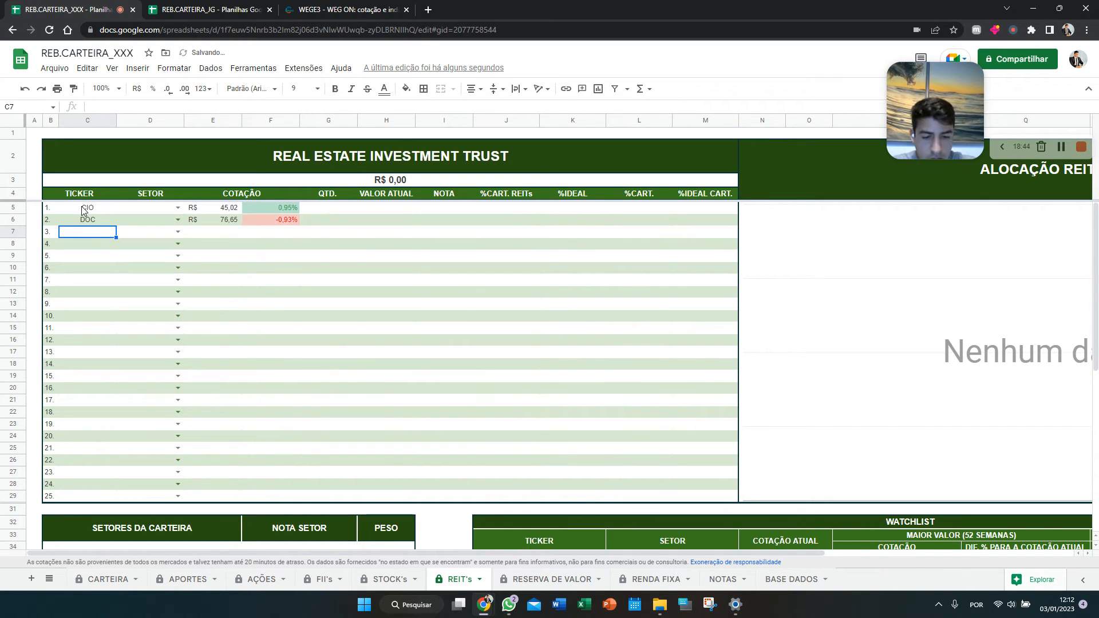
Enter the tickers PLD, STOR and VNQ in rows 3 to 5 of the REIT table
text(PLD)
key(Return)
text(STOR)
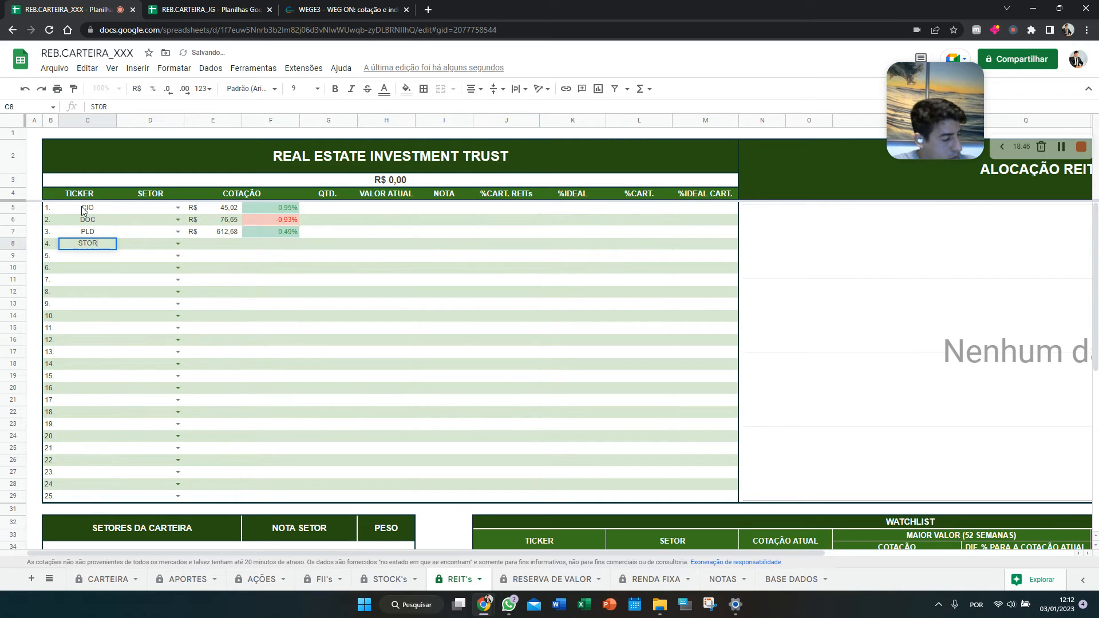
key(Return)
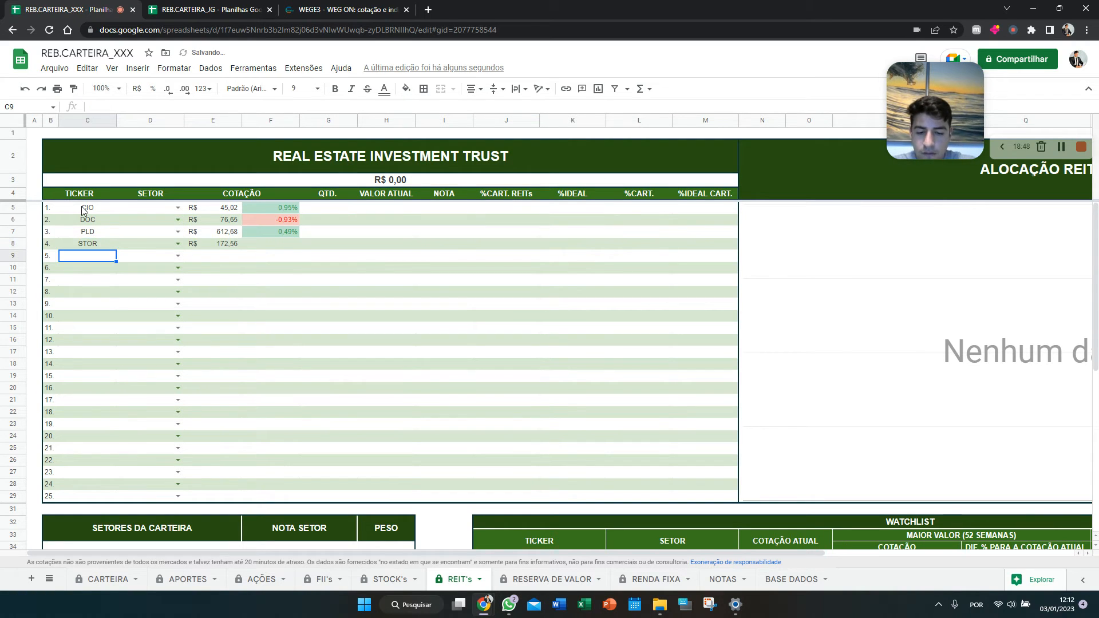
text(VNQ)
key(Return)
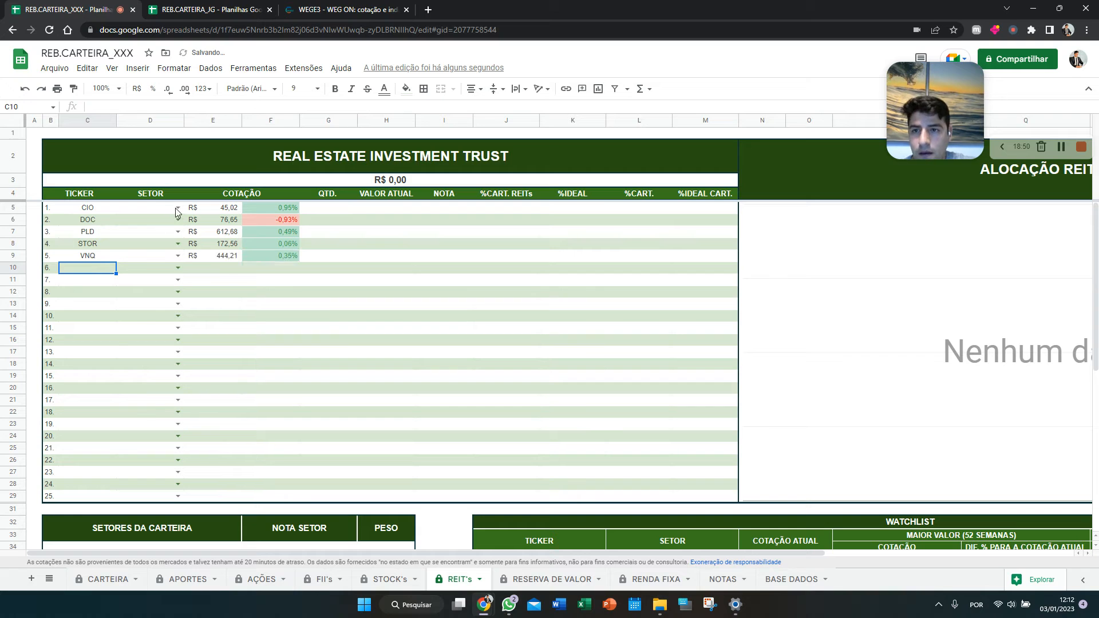
Assign the REIT sectors Office to CIO, Healthcare to DOC and Industrial to PLD
click(178, 207)
click(146, 333)
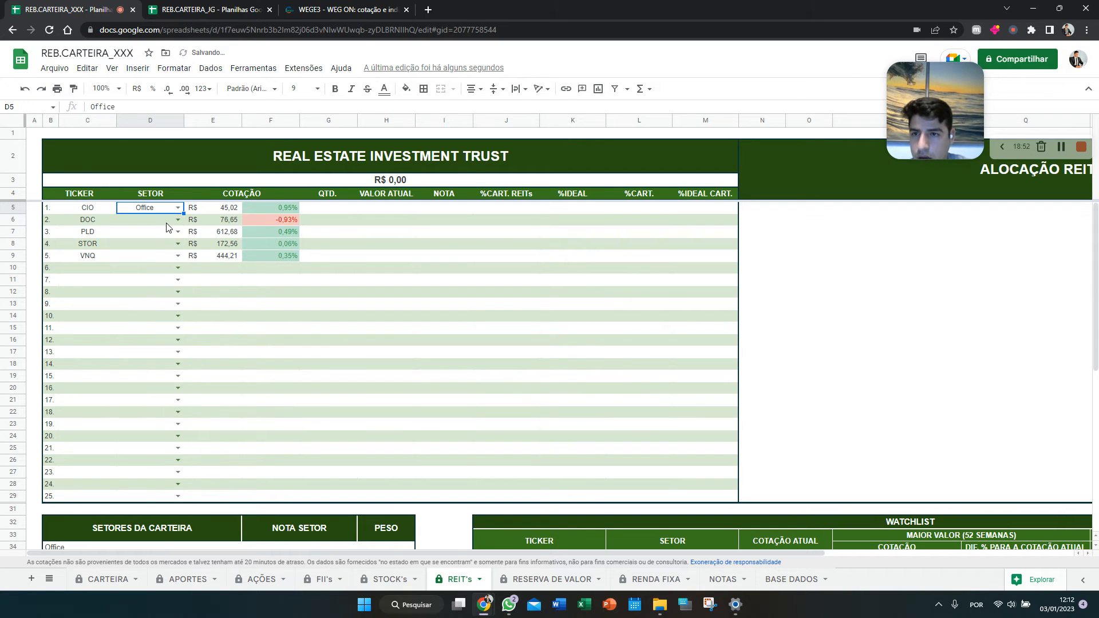
click(177, 220)
click(150, 282)
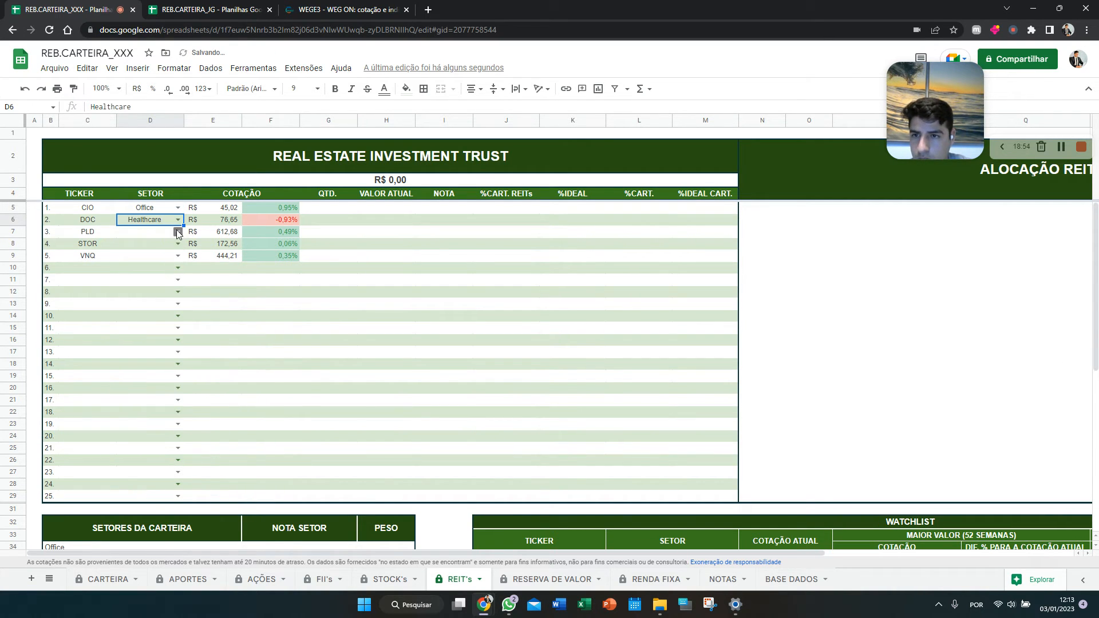
click(176, 230)
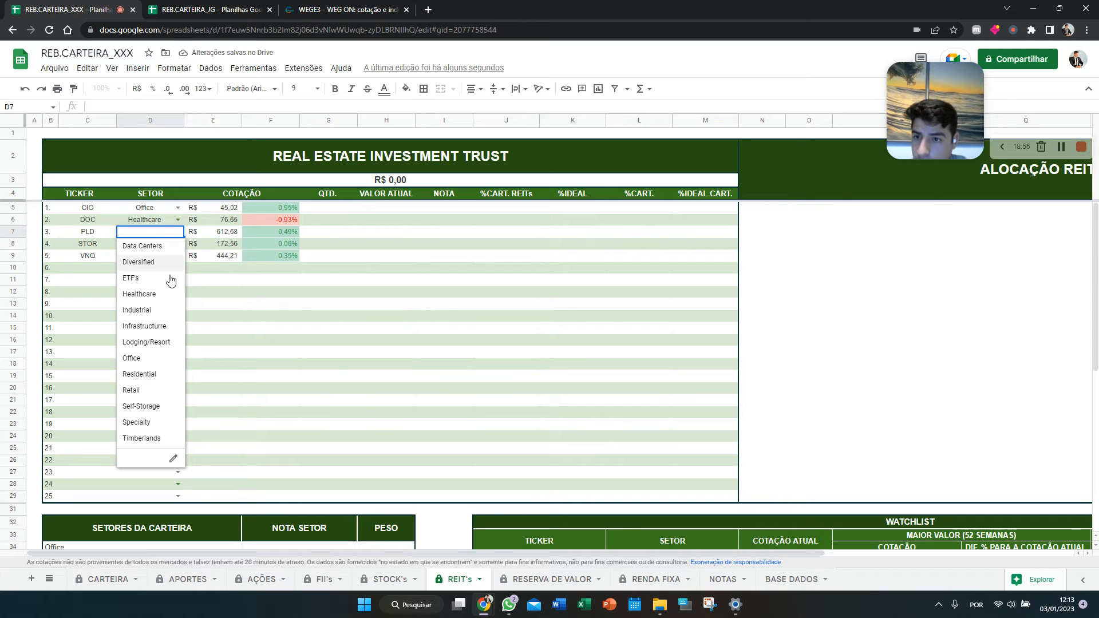
click(143, 311)
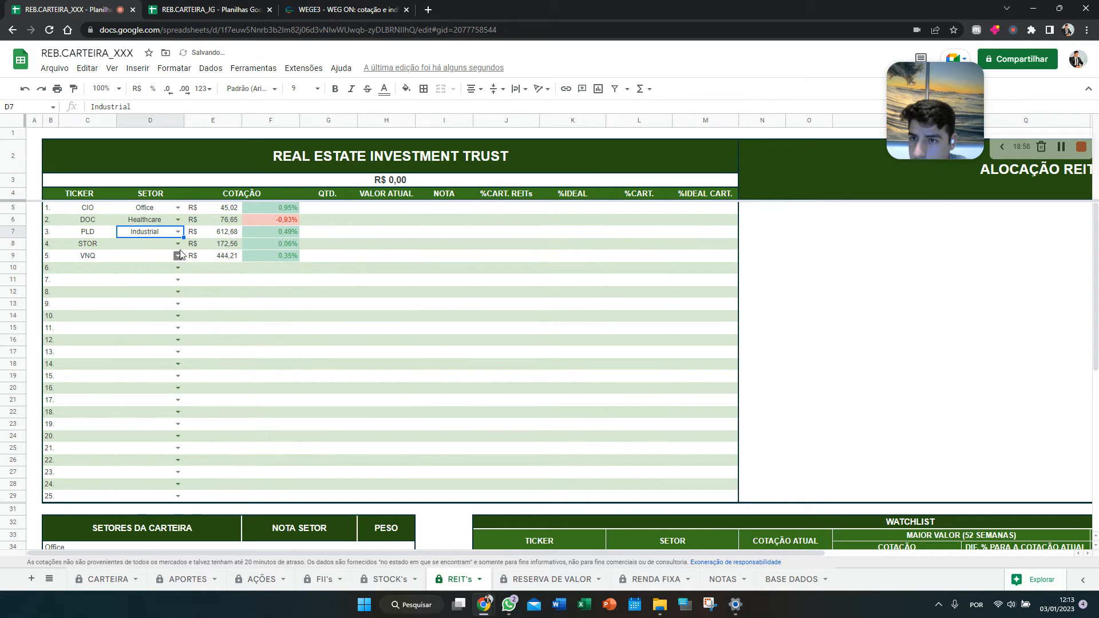
Assign the sector Diversified to STOR and ETF's to VNQ
click(177, 243)
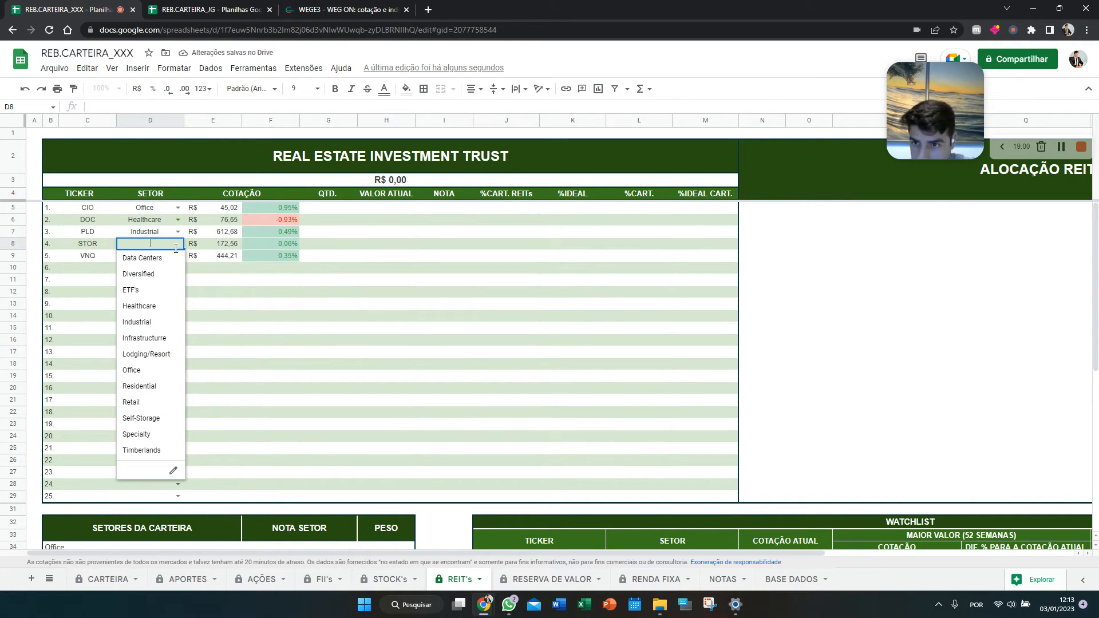
click(162, 275)
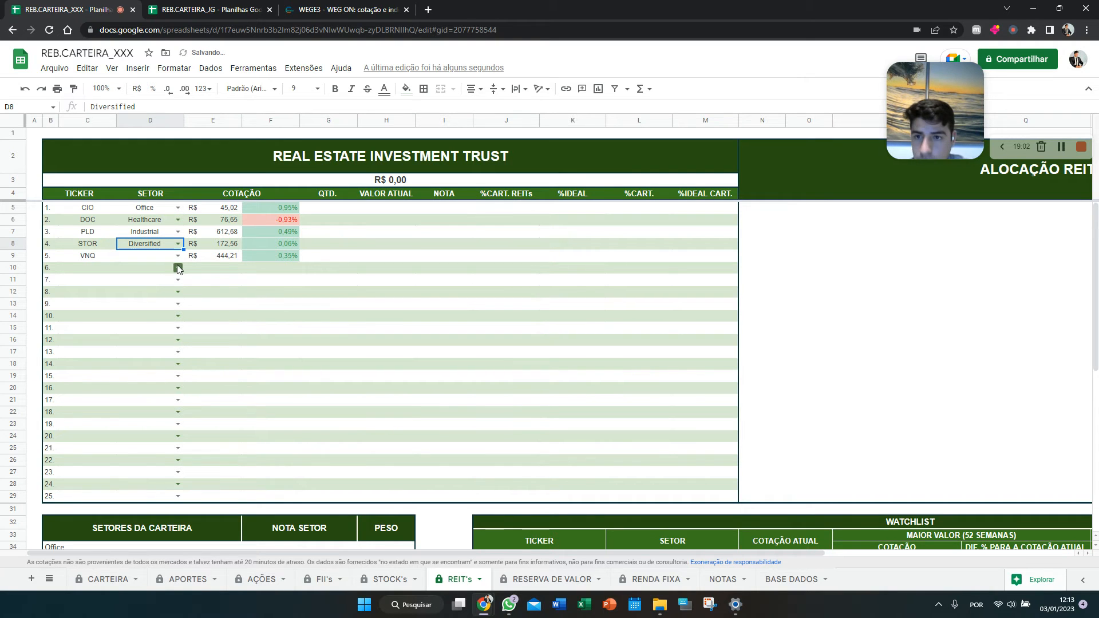
click(178, 255)
click(143, 304)
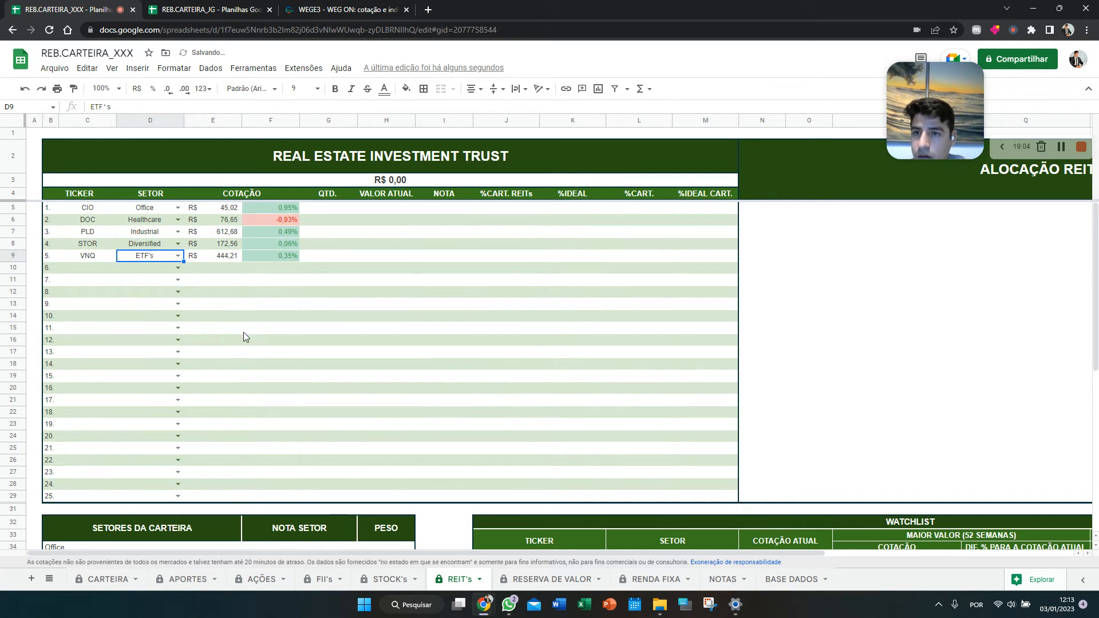
Enter the REIT sector scores: Office 6, Healthcare 8, Industrial 10, Diversified 10 and ETF's 20
scroll(244, 337, down, 2)
click(297, 427)
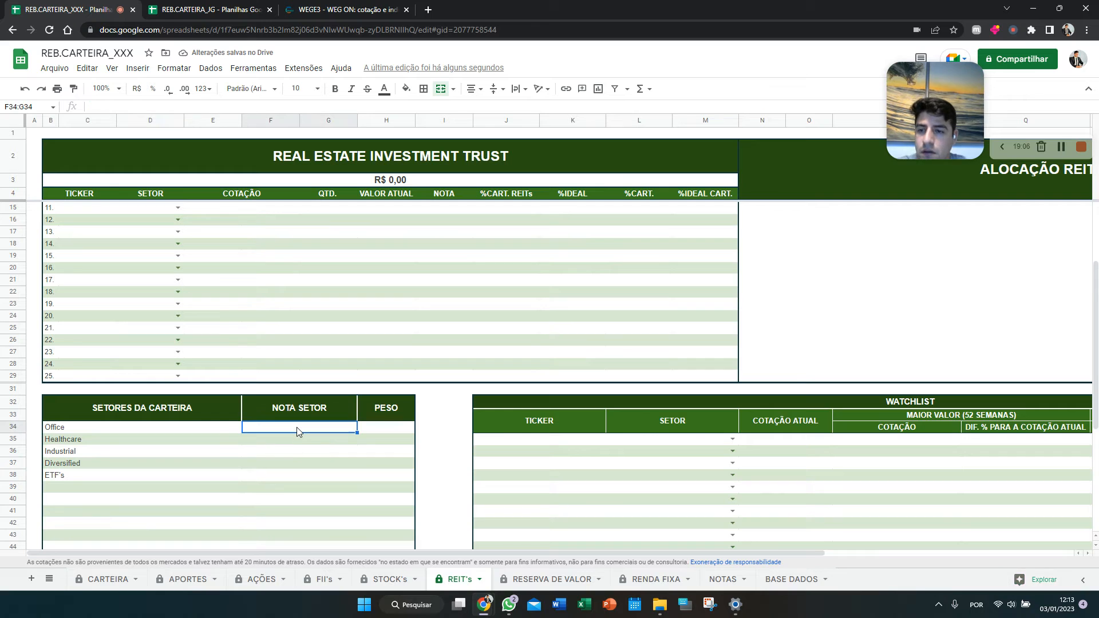
text(6)
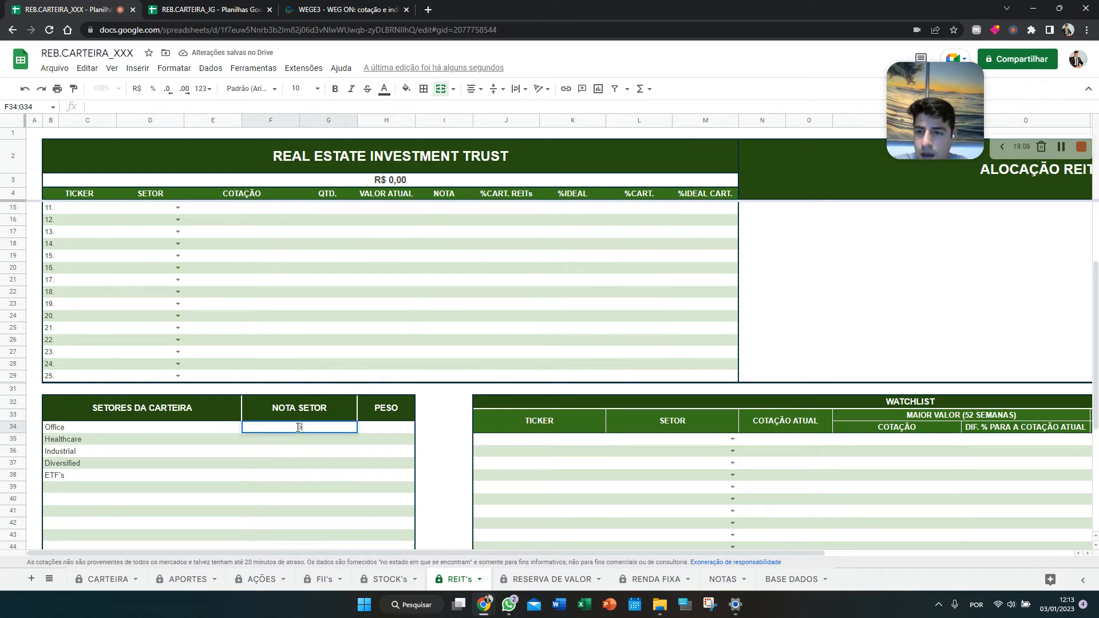
key(Return)
text(8)
key(Return)
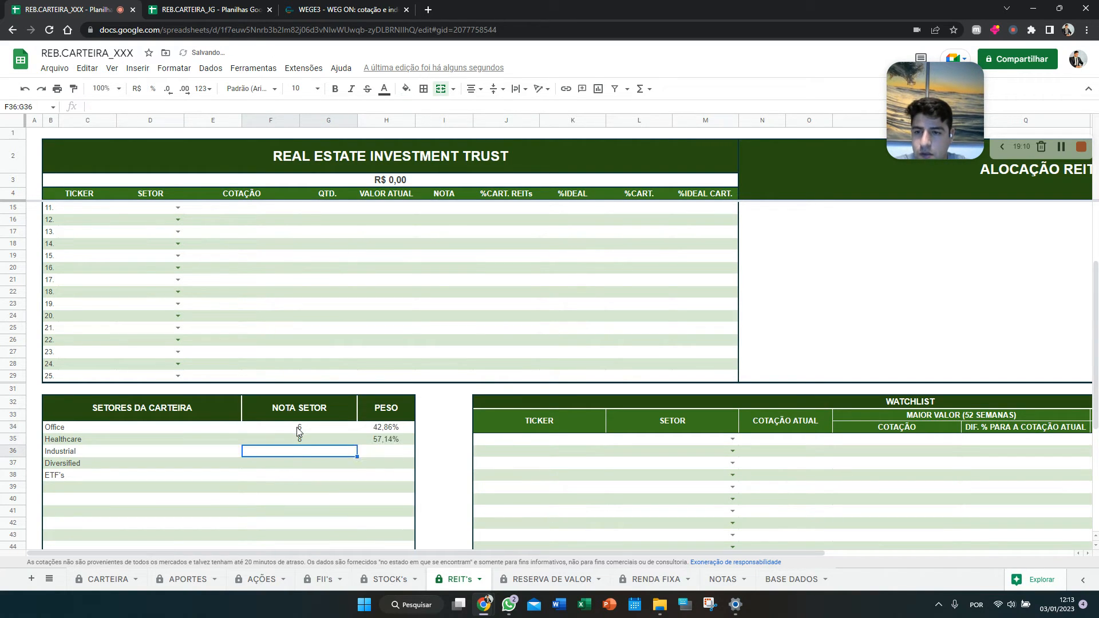
text(10)
key(Return)
text(10)
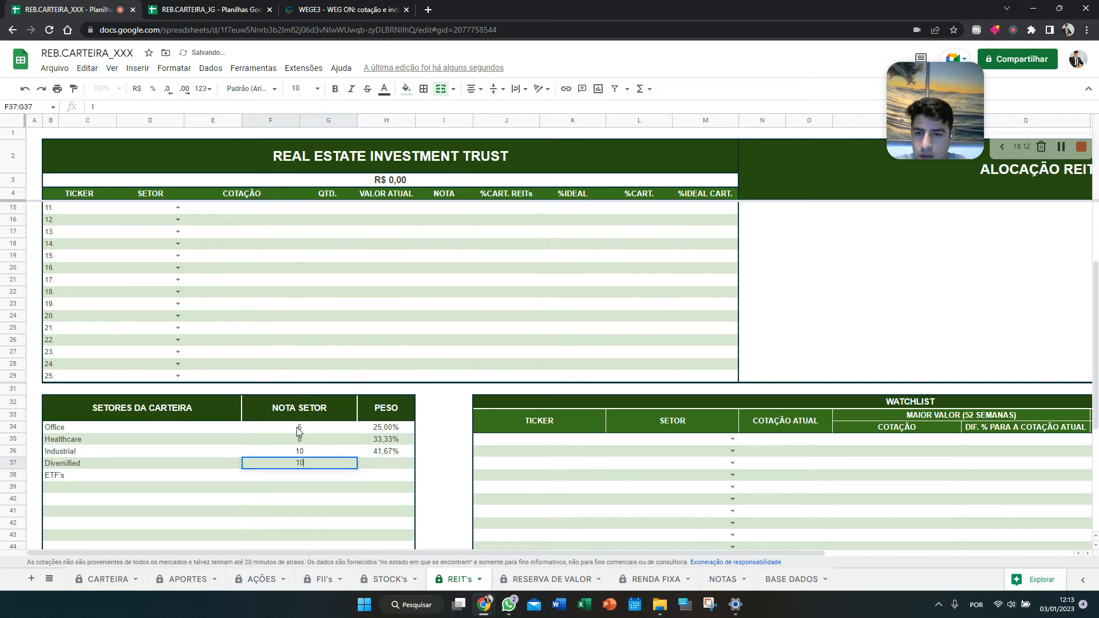
key(Return)
text(20)
key(Return)
Enter a quantity of 40 for CIO in the REIT table
scroll(298, 429, up, 5)
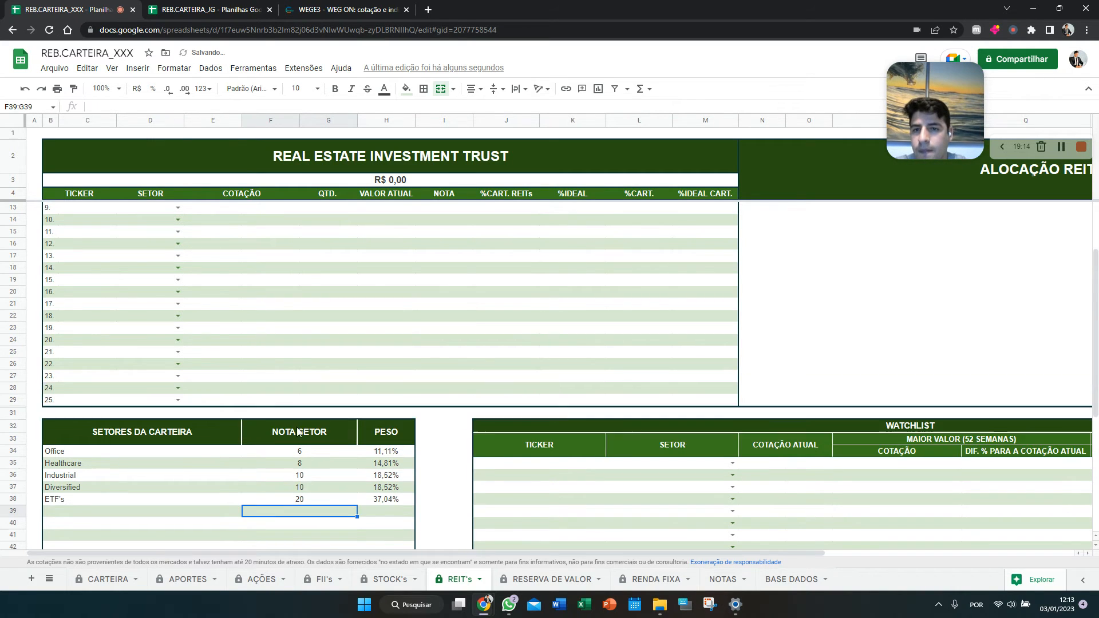
click(331, 207)
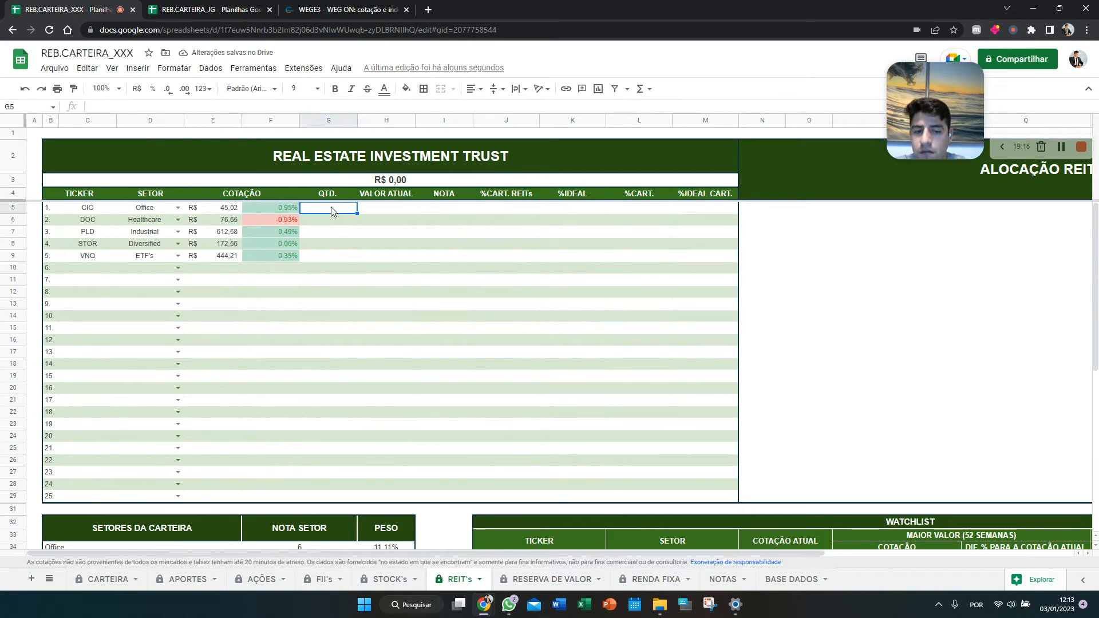
text(40)
key(Return)
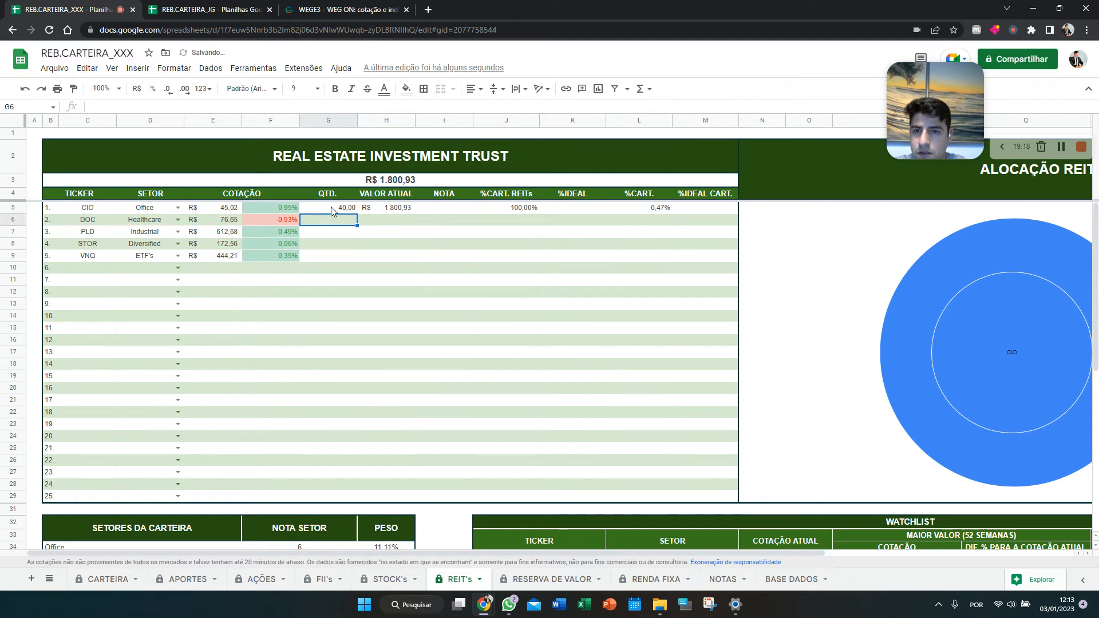
Set the REIT quantities to 200 for CIO and 100 for DOC
click(332, 210)
text(200)
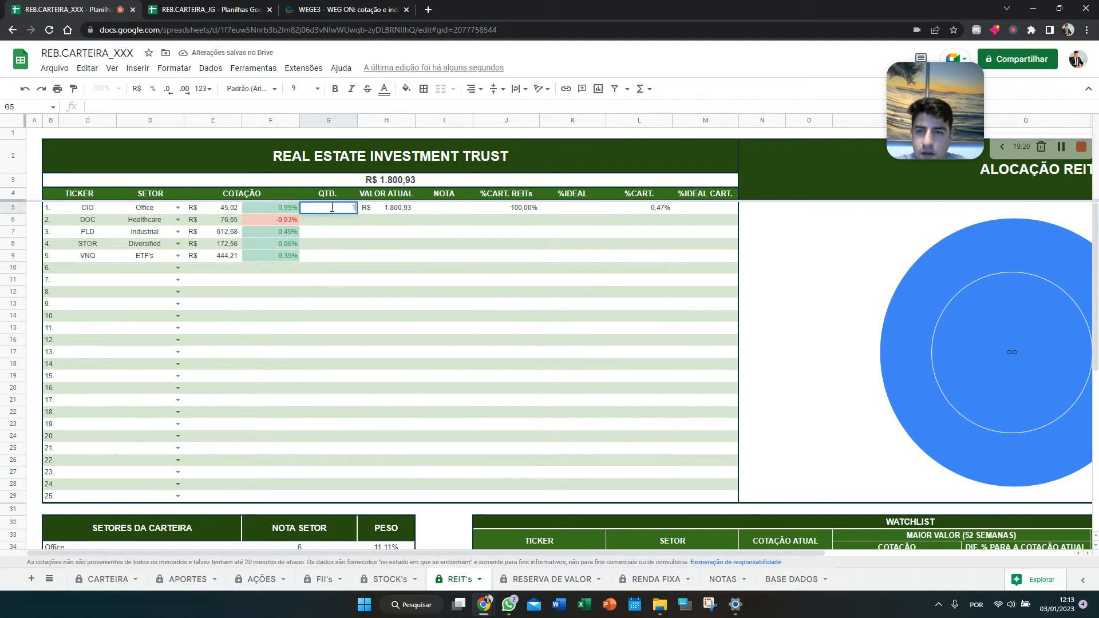
key(Return)
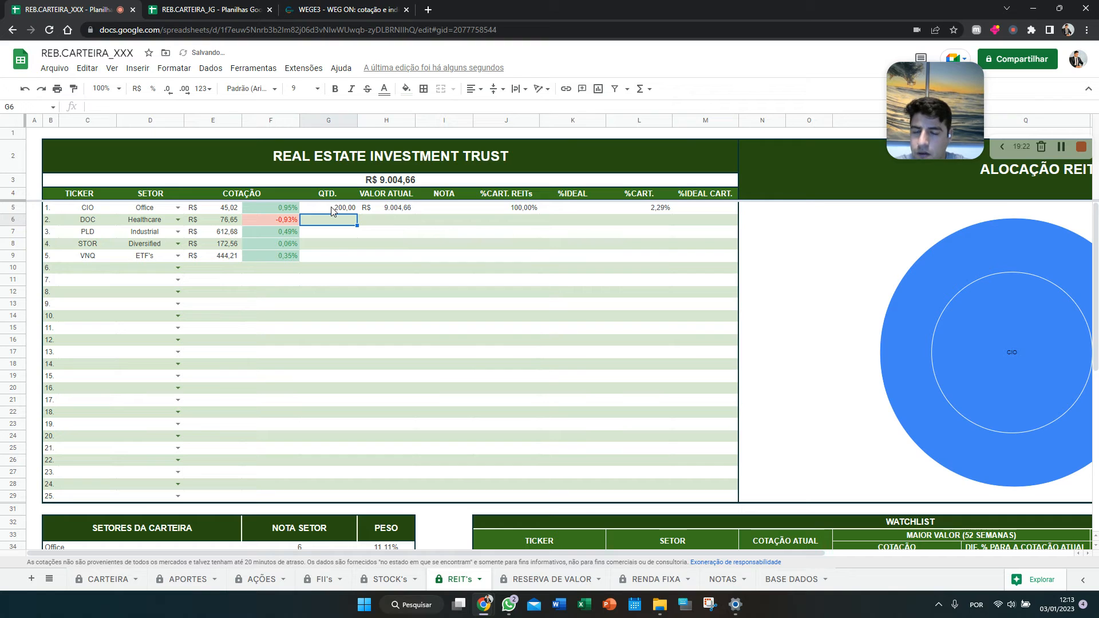
text(100)
key(Return)
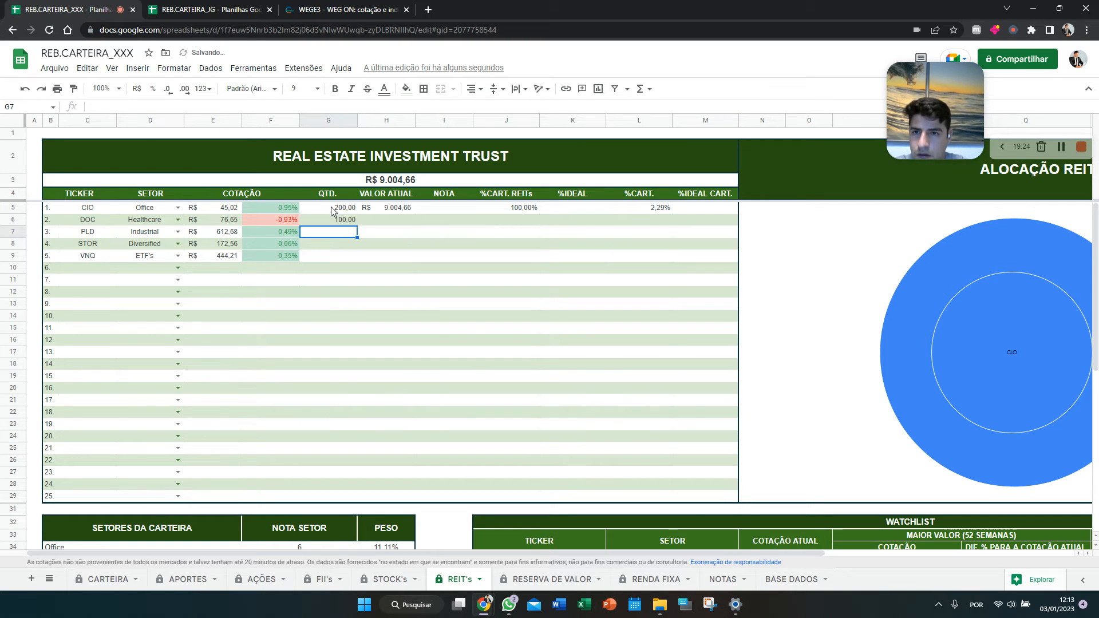
Try quantities of 40 and 30 for PLD in the REIT table
text(40)
key(Return)
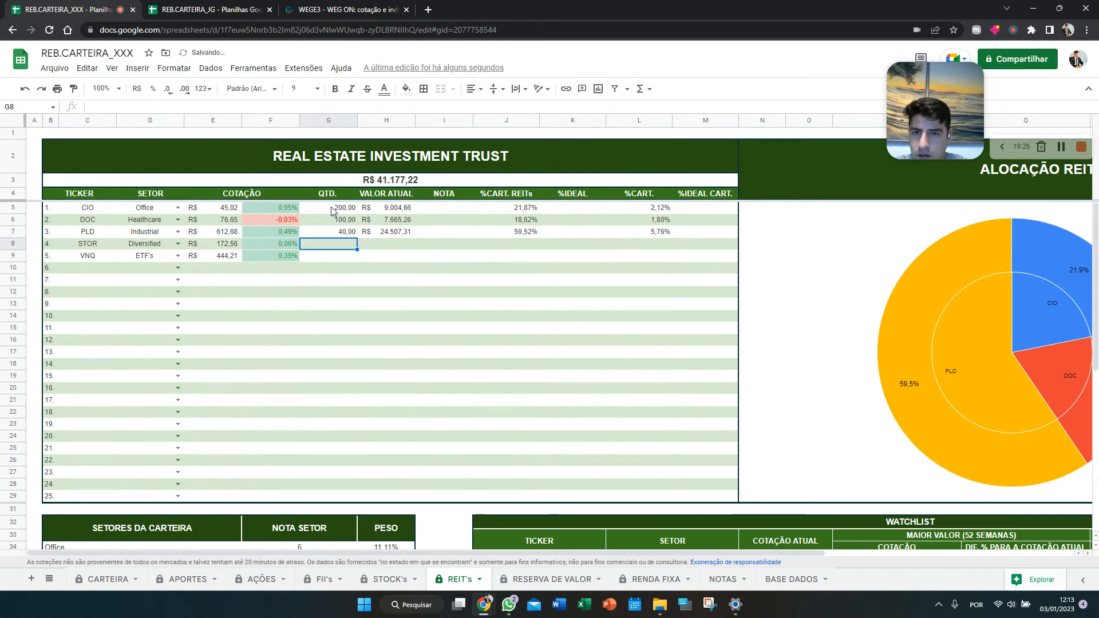
key(Up)
text(30)
key(Return)
key(Up)
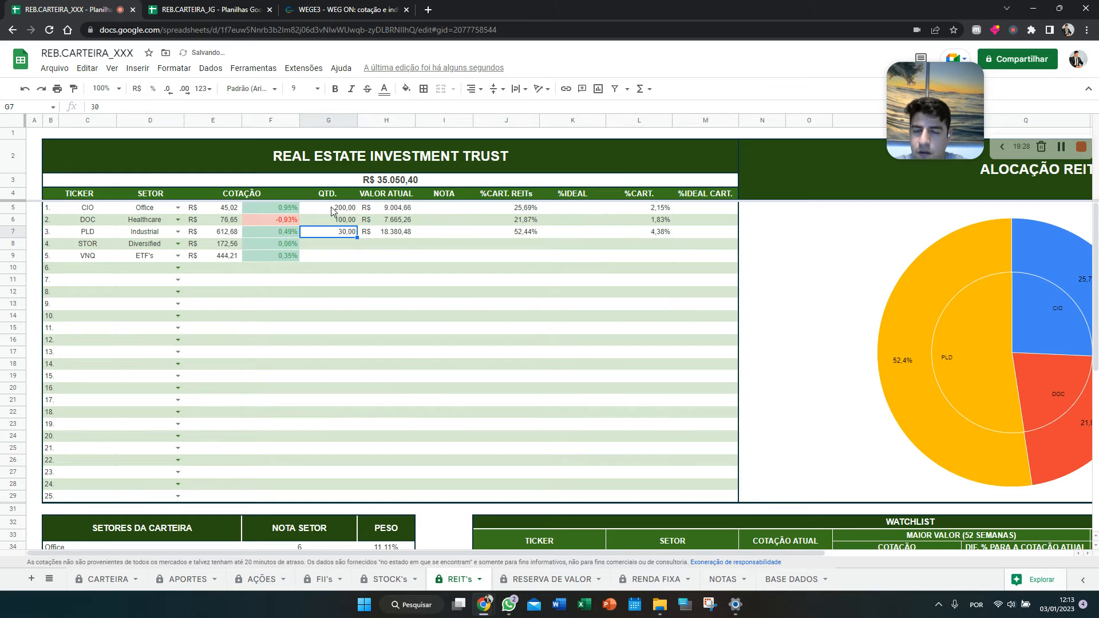
text(20])
key(Return)
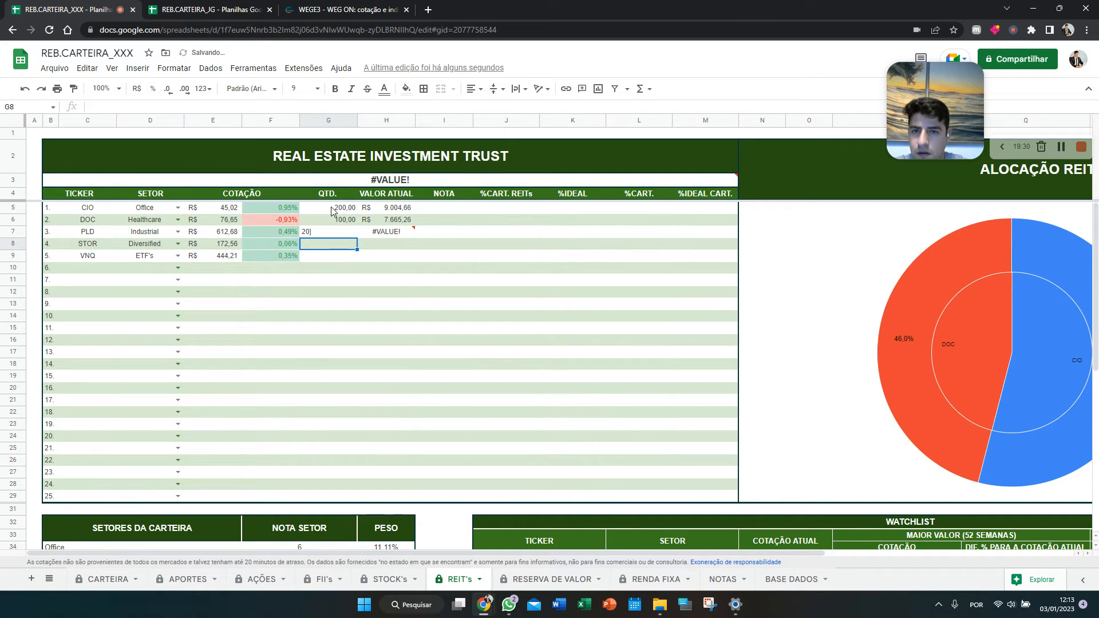
Set the REIT quantities to 20 for PLD, 40 for STOR and 40 for VNQ
key(Up)
text(20)
key(Return)
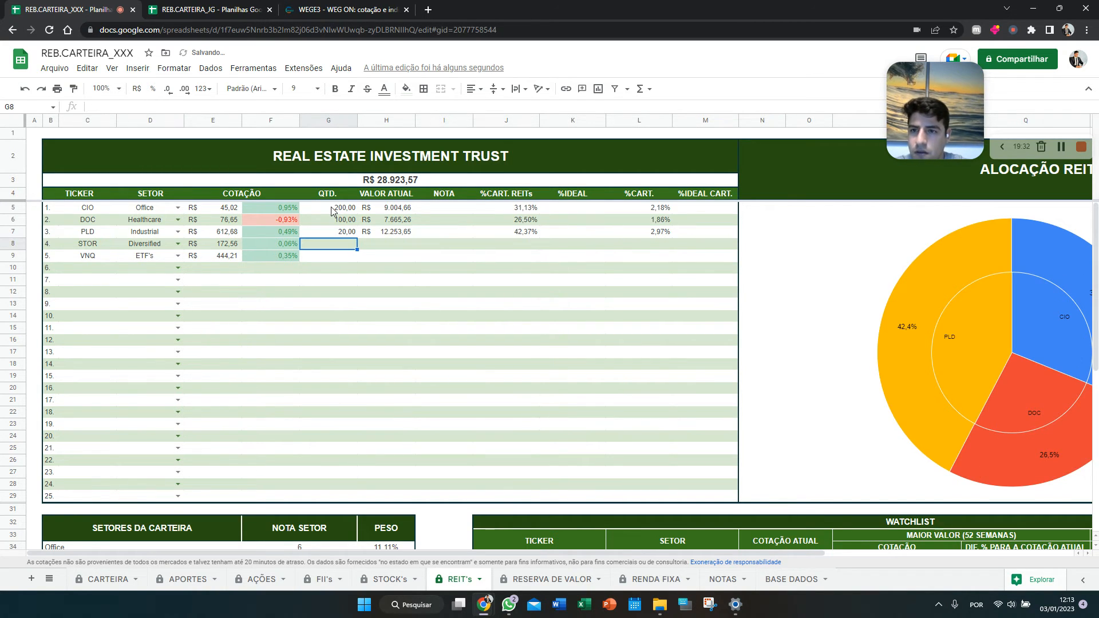
text(40)
key(Return)
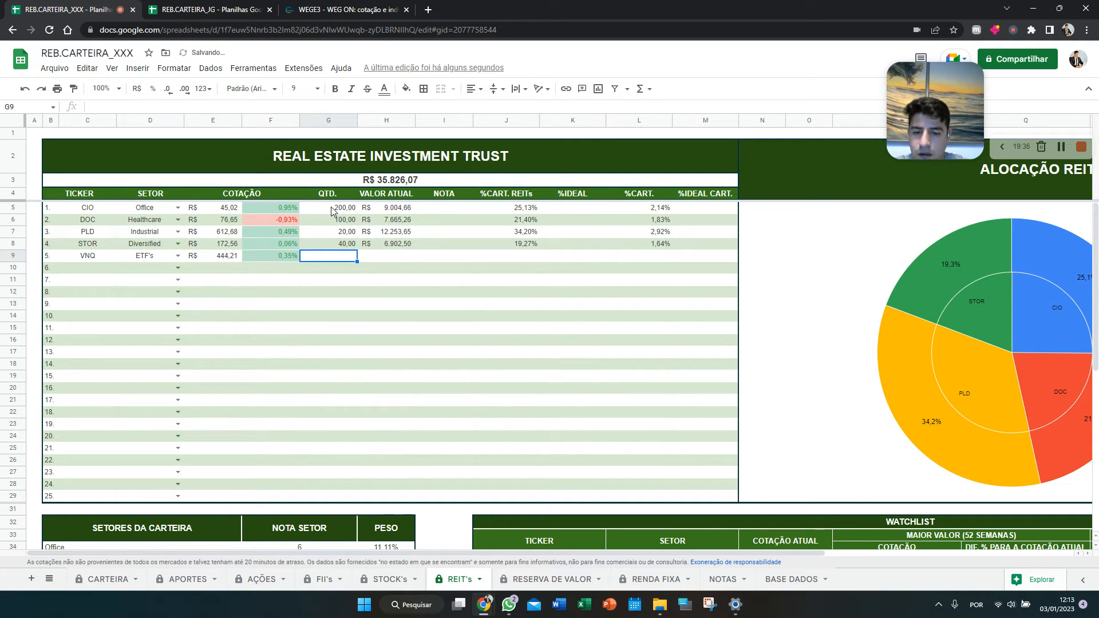
text(40)
key(Return)
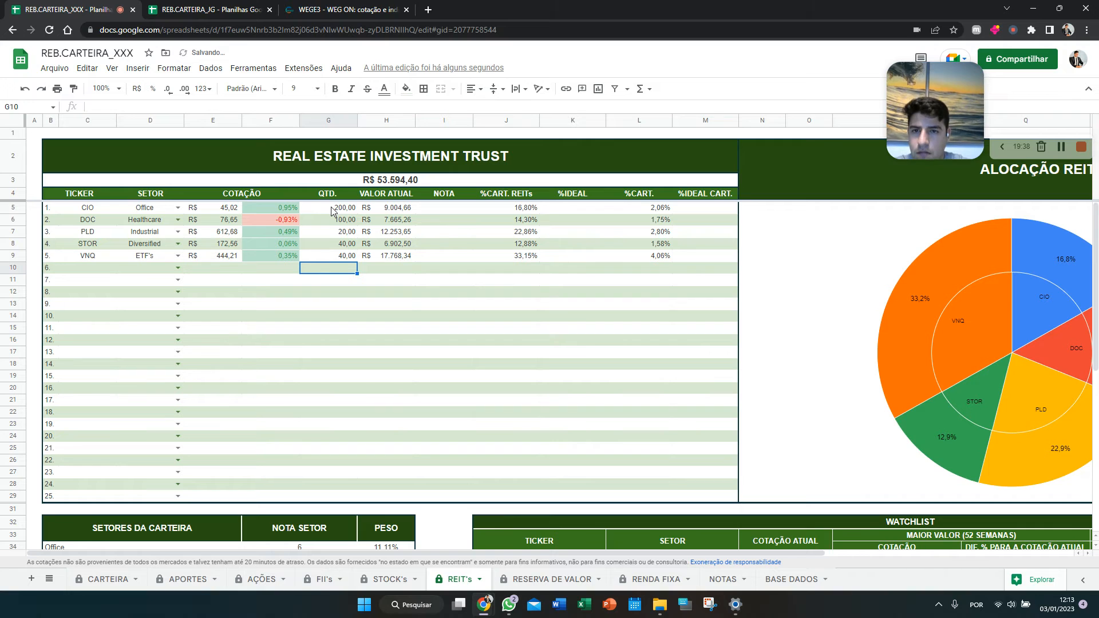
Give all five REITs, from CIO to VNQ, a score of 10 in the NOTA column
click(448, 212)
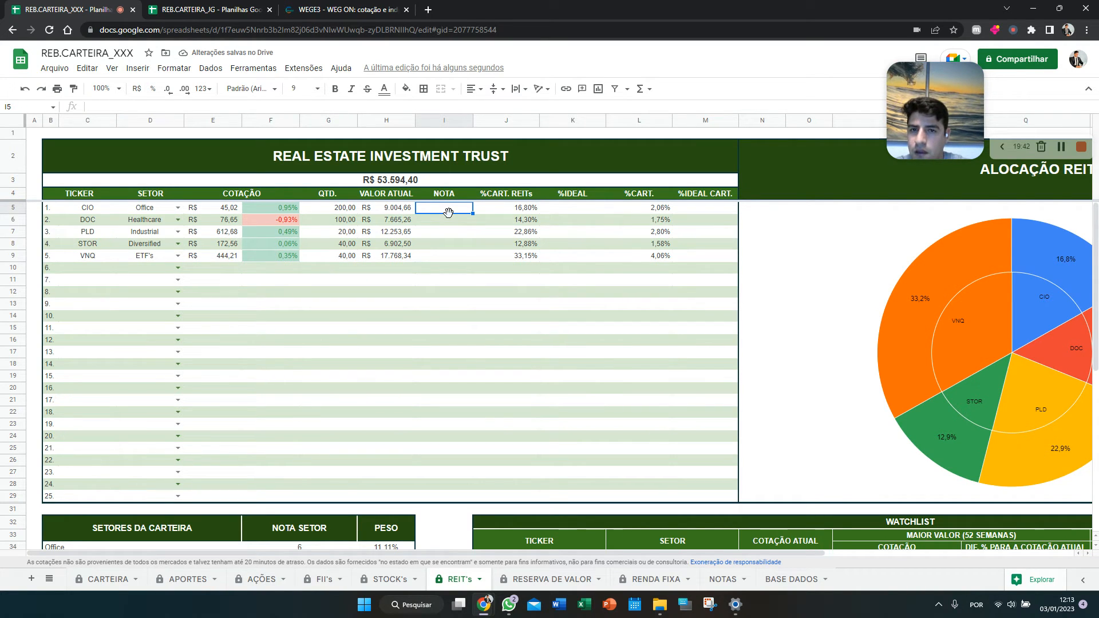
text(10)
key(Return)
text(10)
key(Return)
text(10)
key(Return)
text(10)
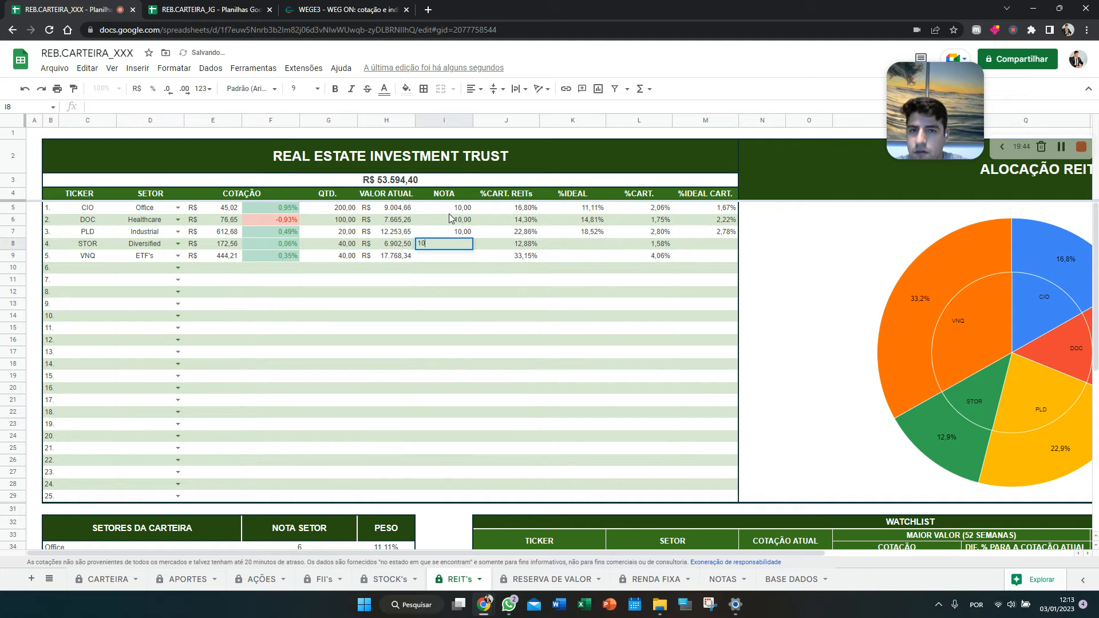
key(Return)
key(Return)
scroll(510, 261, down, 2)
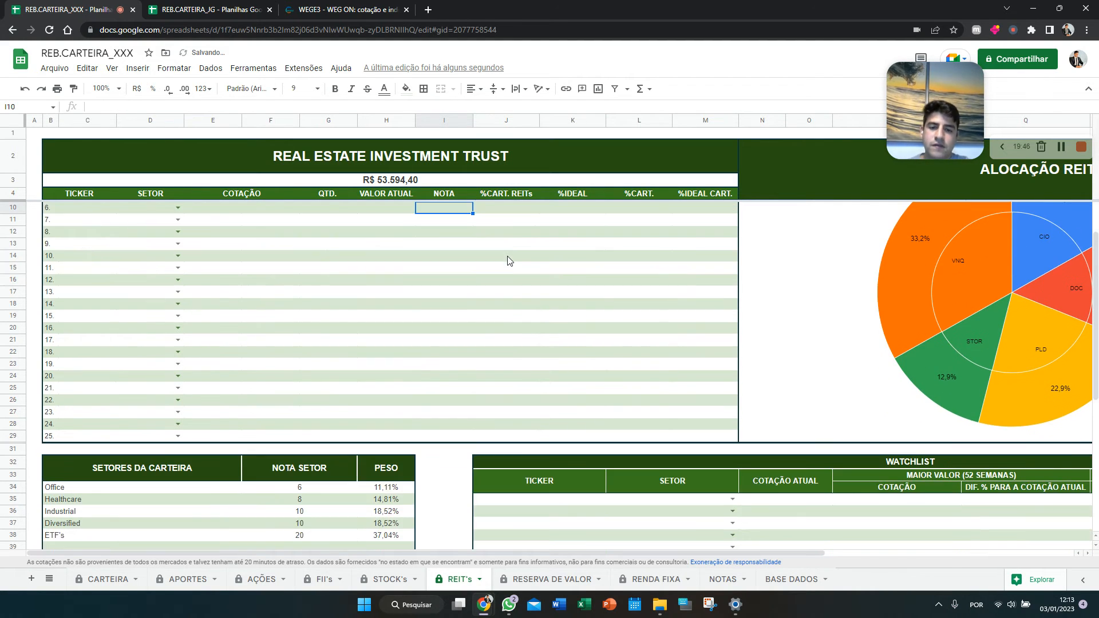
scroll(469, 293, down, 2)
scroll(596, 294, up, 4)
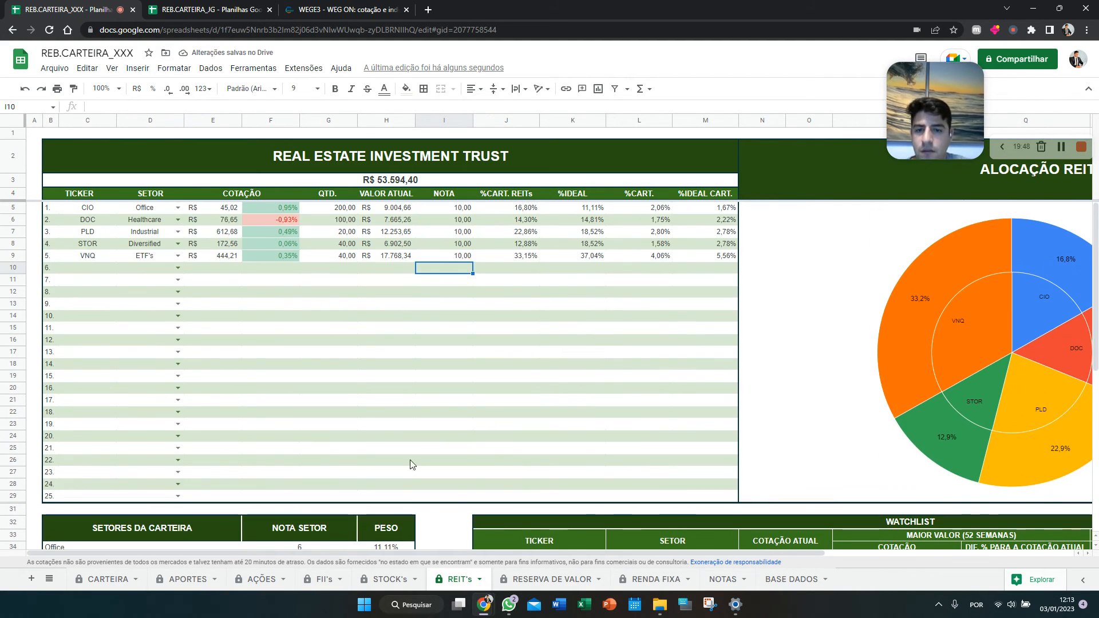
On the RESERVA DE VALOR sheet, set the class of rows 1 and 2 to Metais
click(544, 581)
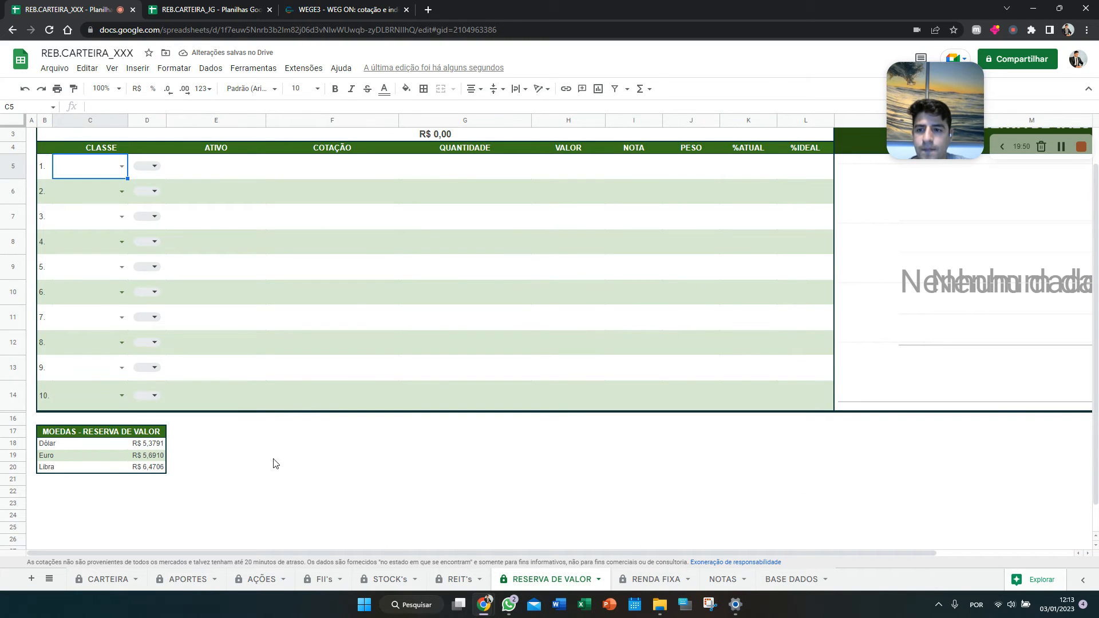
click(180, 301)
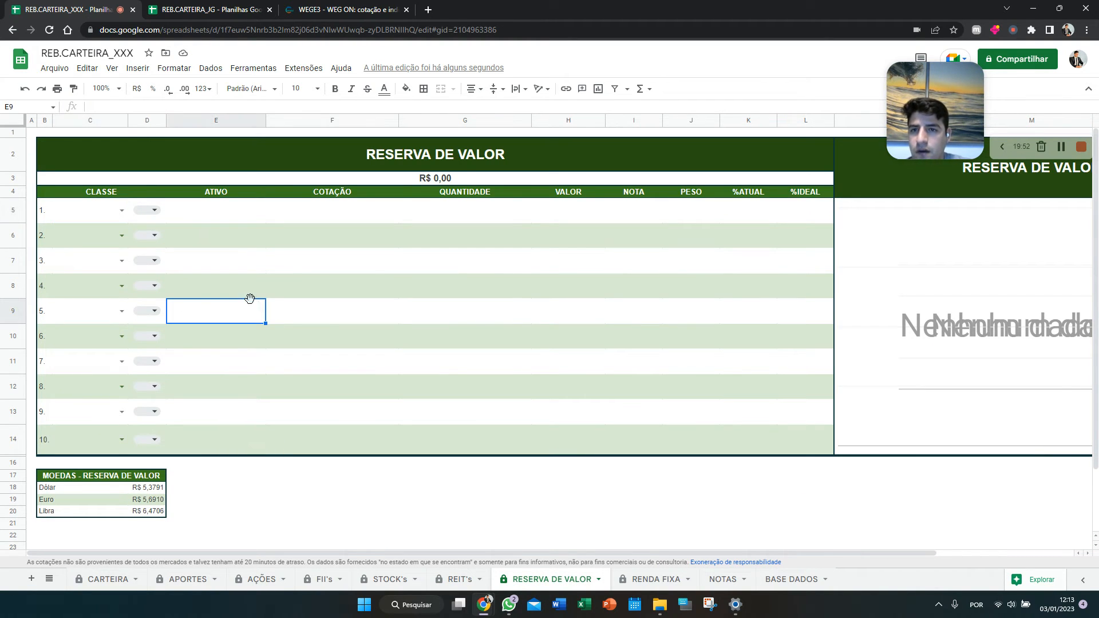
click(122, 212)
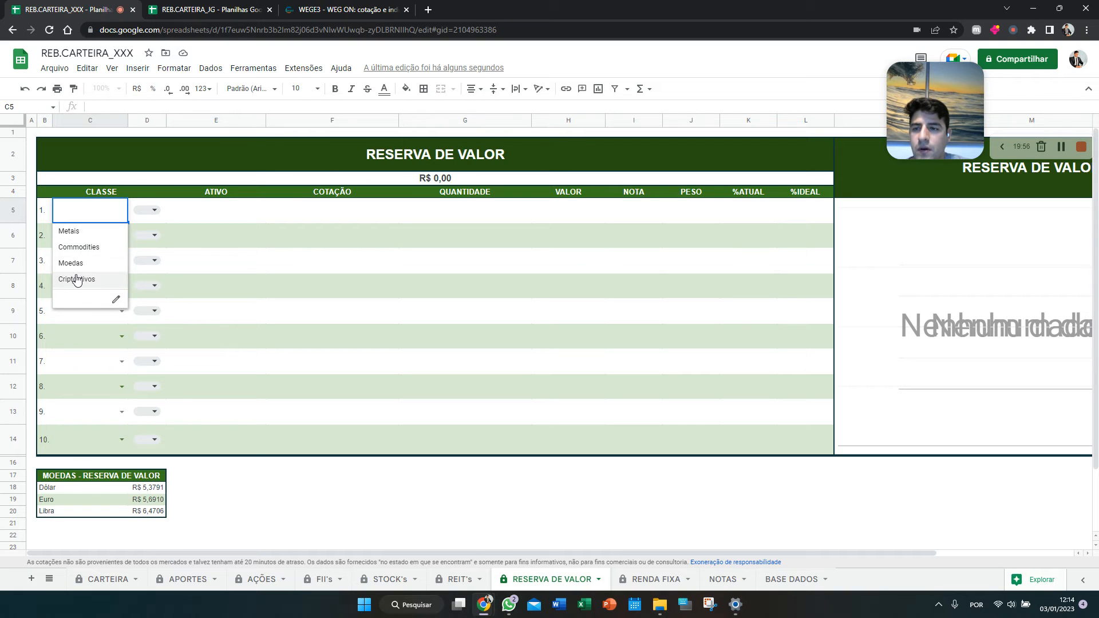
click(95, 239)
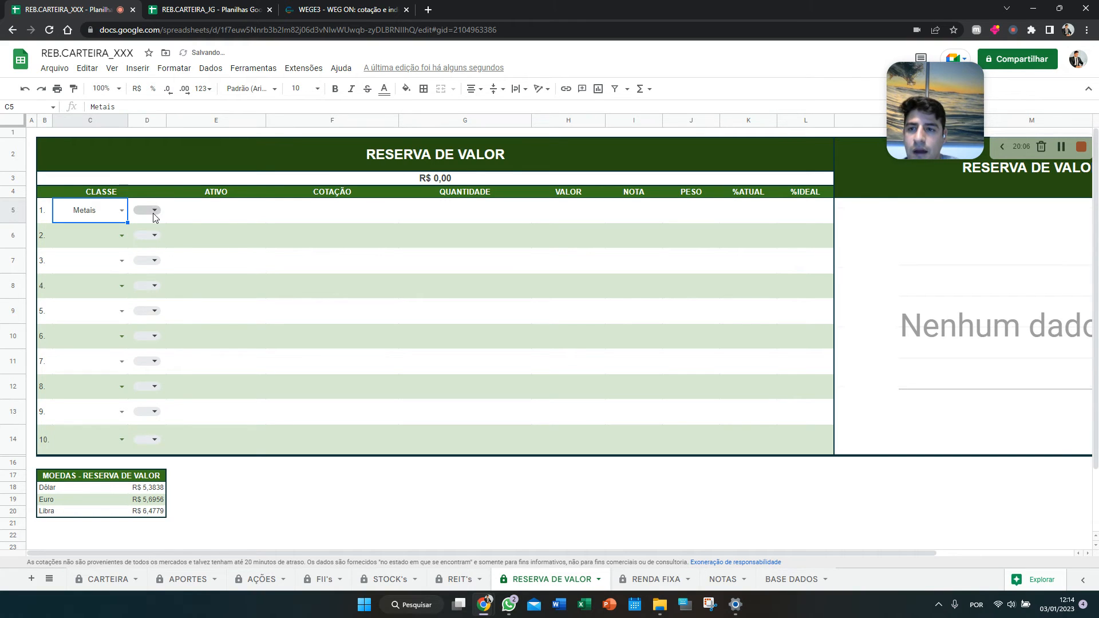
click(154, 210)
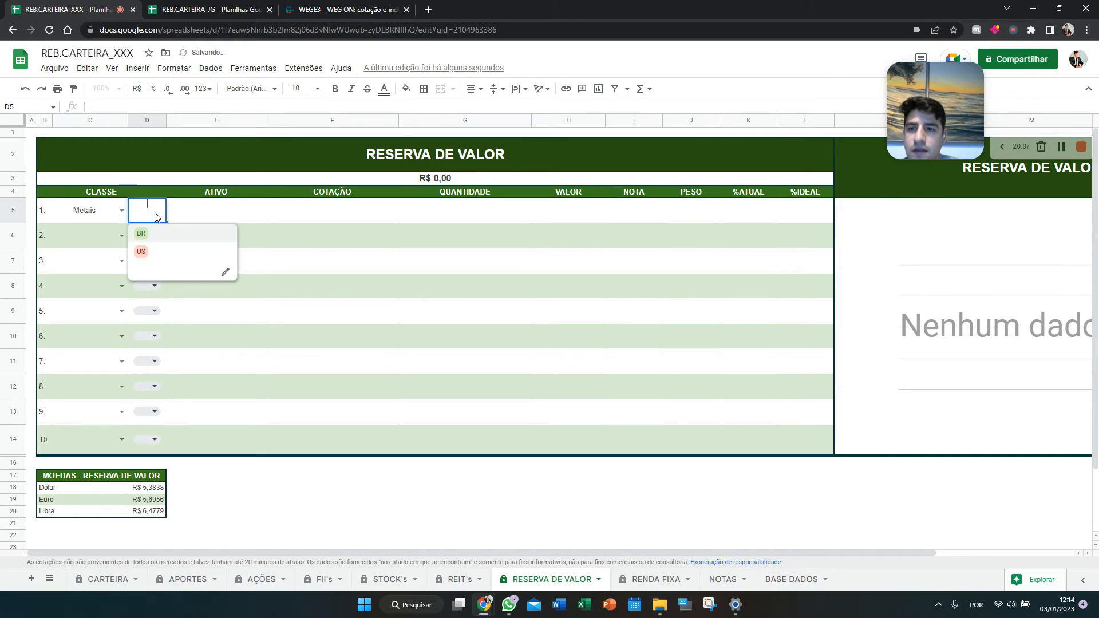
click(99, 236)
click(121, 236)
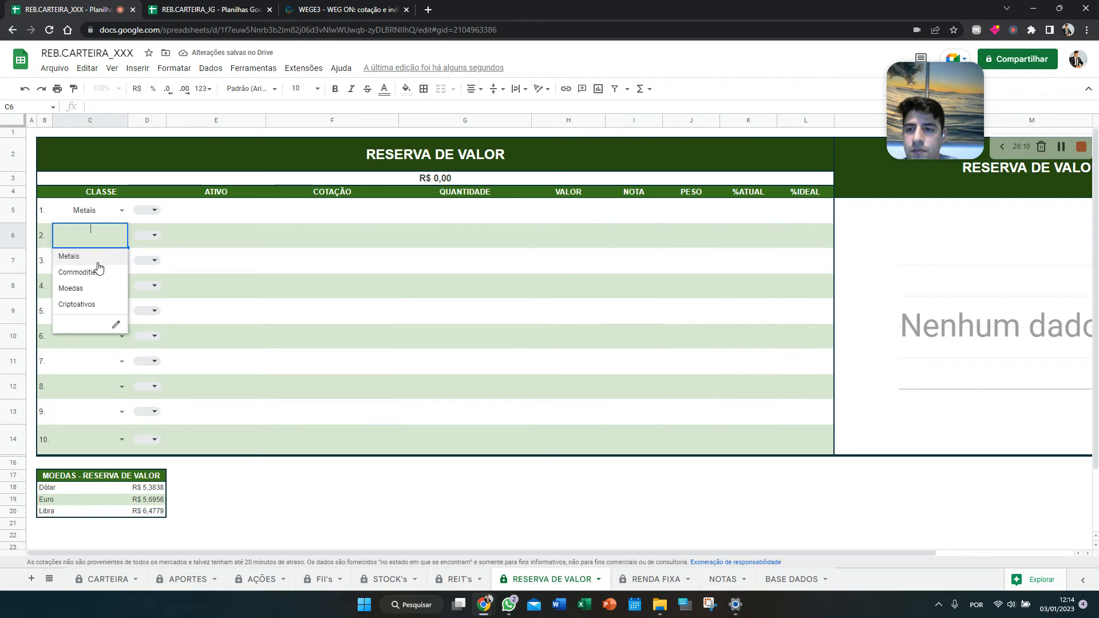
click(74, 255)
Complete the first store-of-value row with market BR, asset GOLD11 and a quantity of 100
click(150, 210)
click(142, 234)
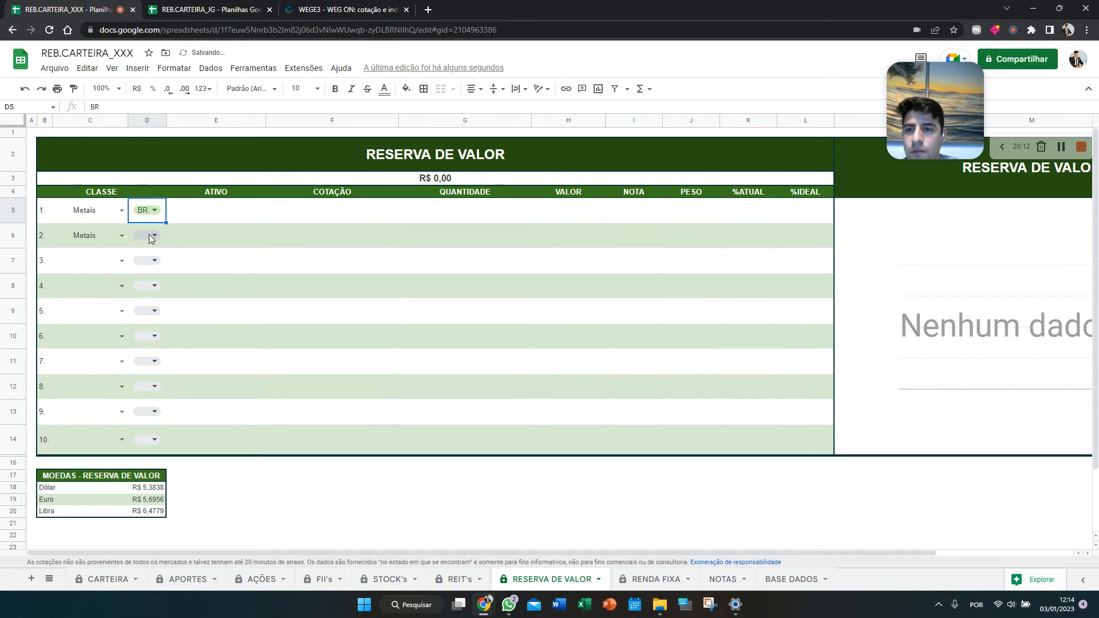
click(186, 218)
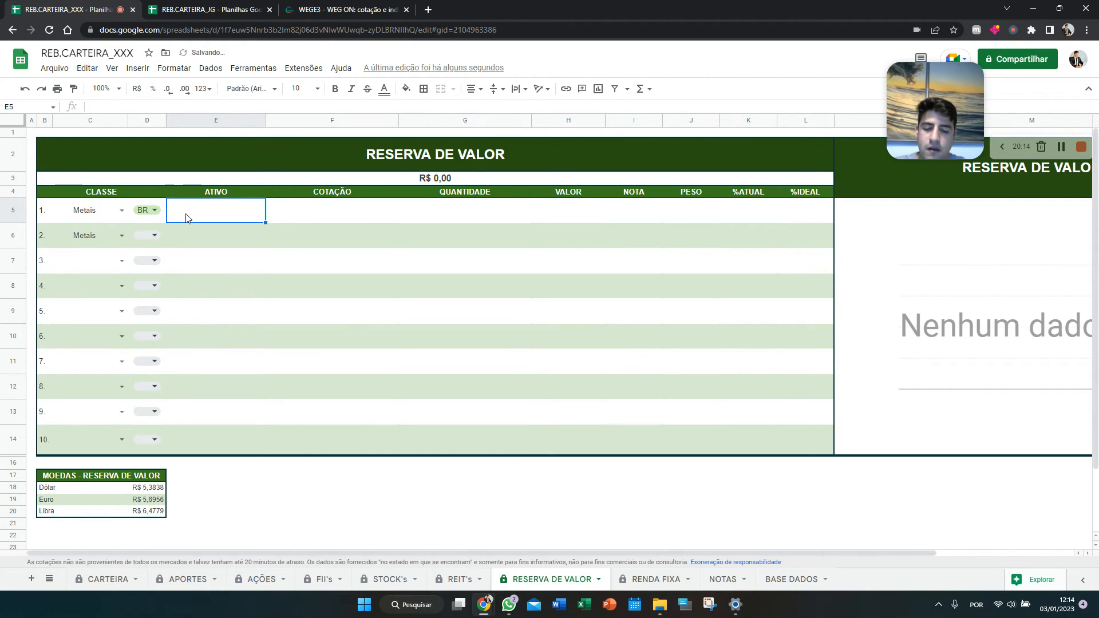
text(GOLD11)
key(Tab)
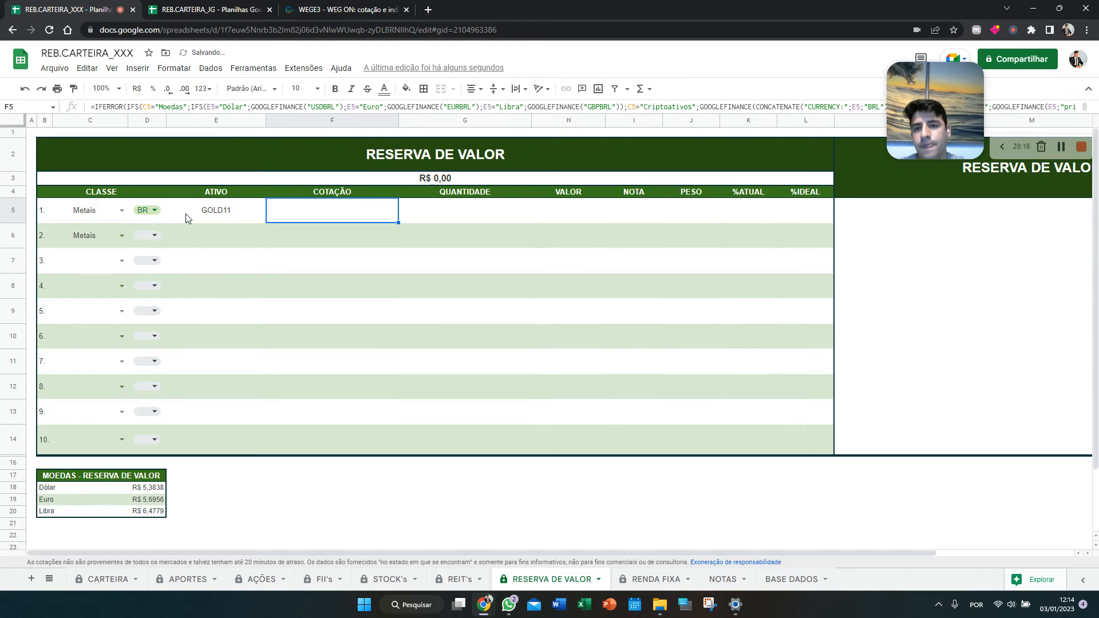
click(473, 221)
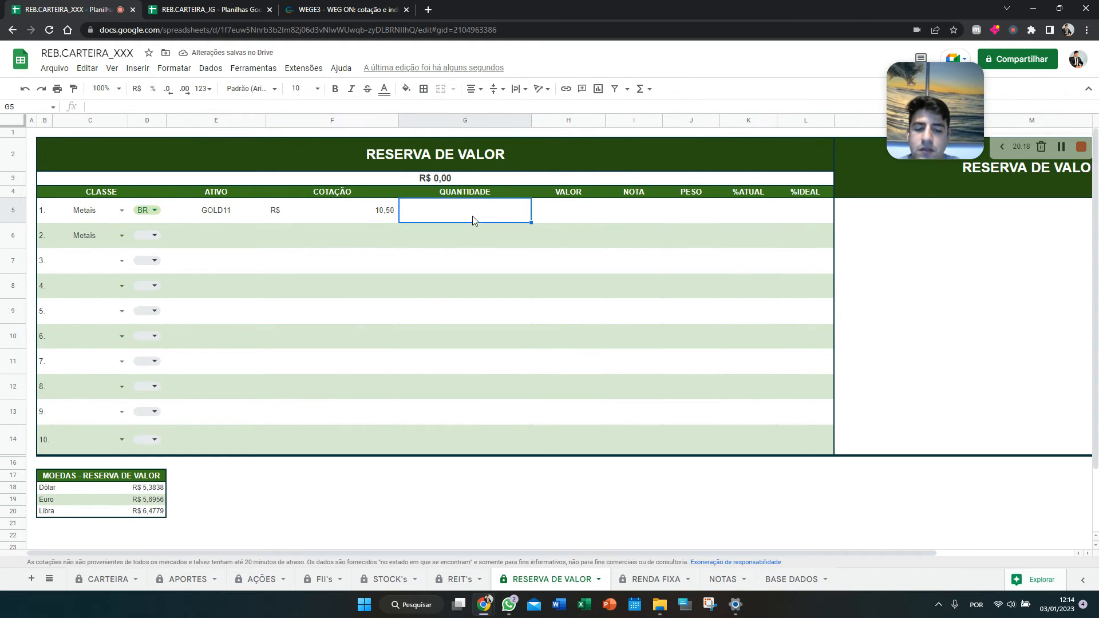
text(100)
key(Return)
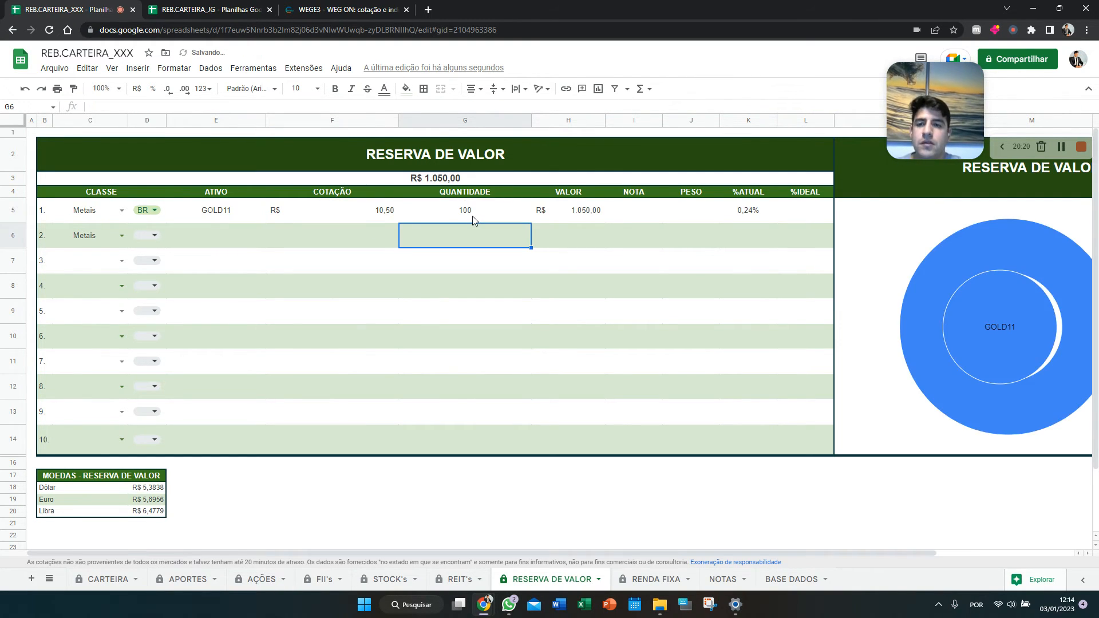
Complete the second store-of-value row with market US, asset IAU and a quantity of 30
click(153, 240)
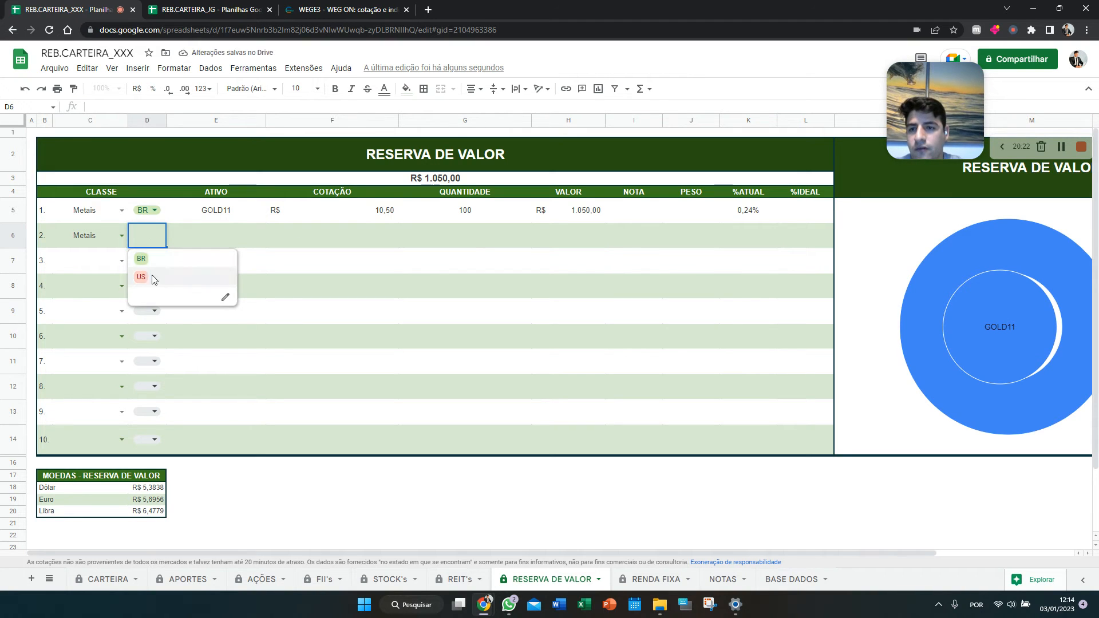
click(149, 276)
click(216, 247)
text(IAU)
key(Tab)
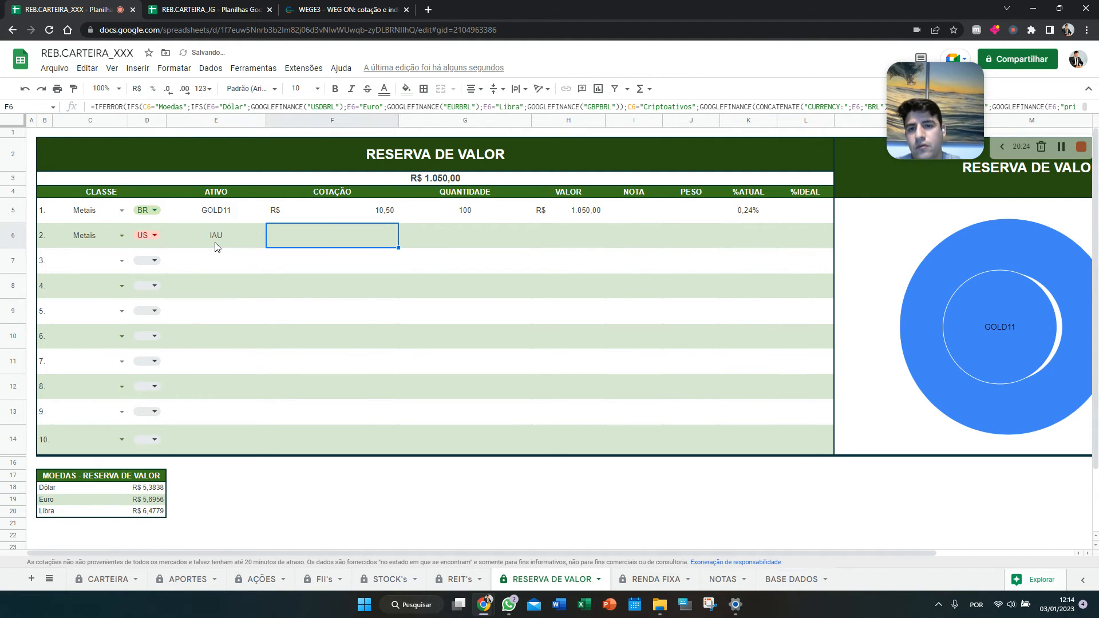
click(462, 235)
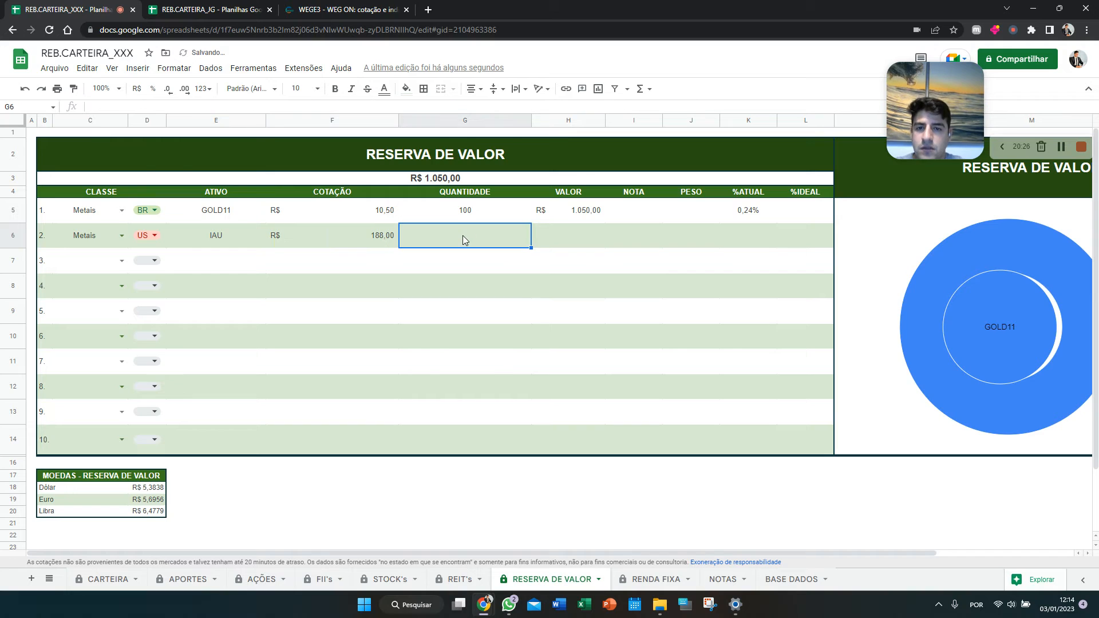
text(30)
key(Return)
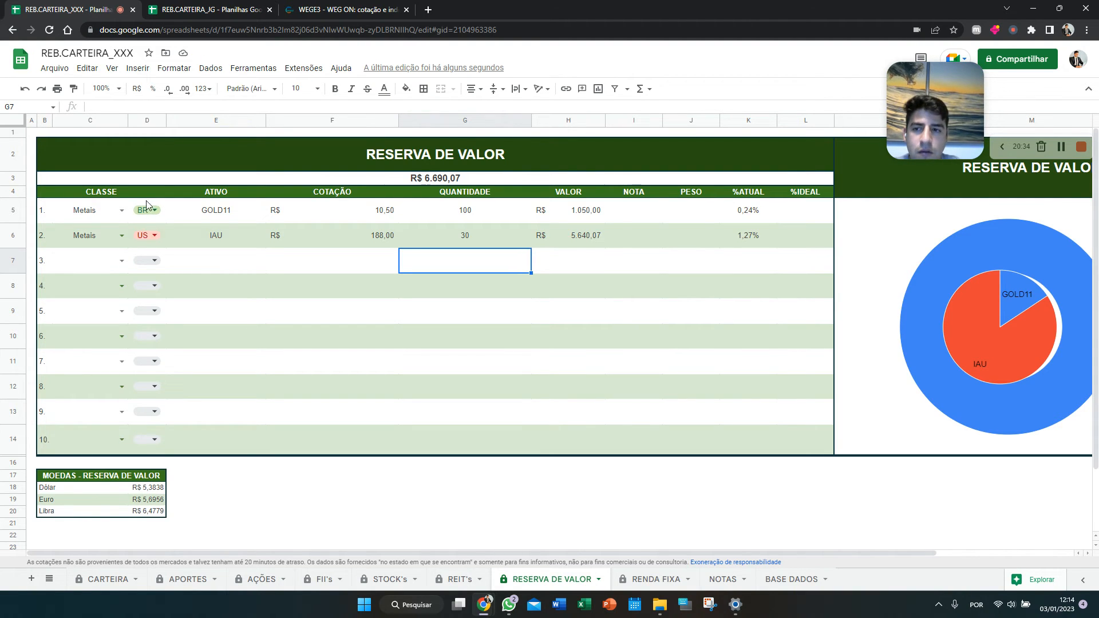
Set the class of row 3 on the RESERVA DE VALOR sheet to Criptoativos
click(127, 266)
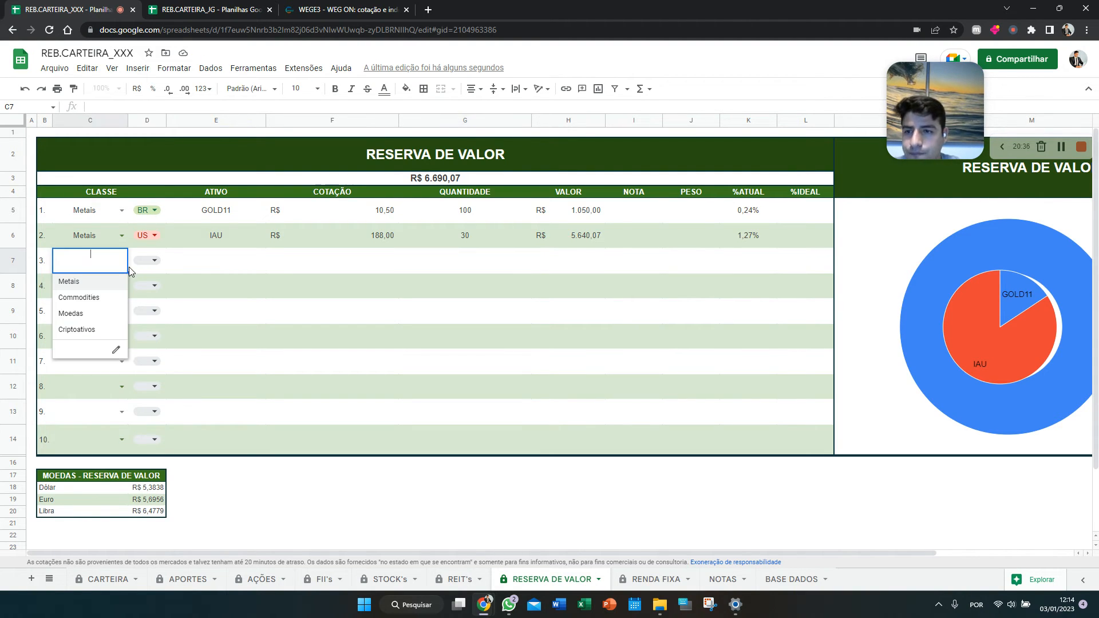
click(84, 331)
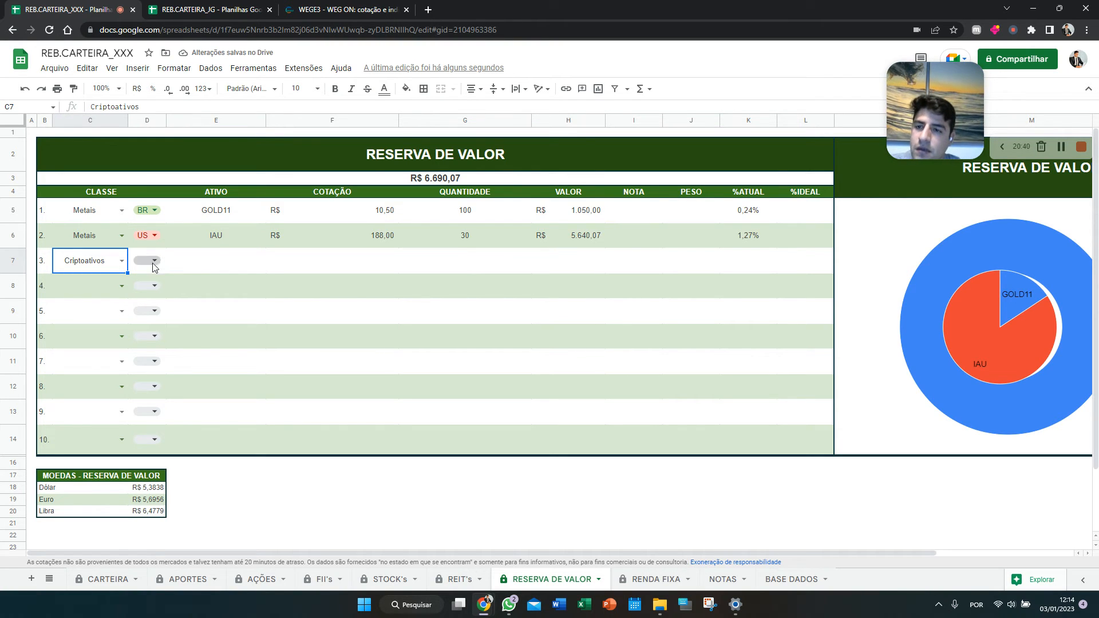
click(208, 261)
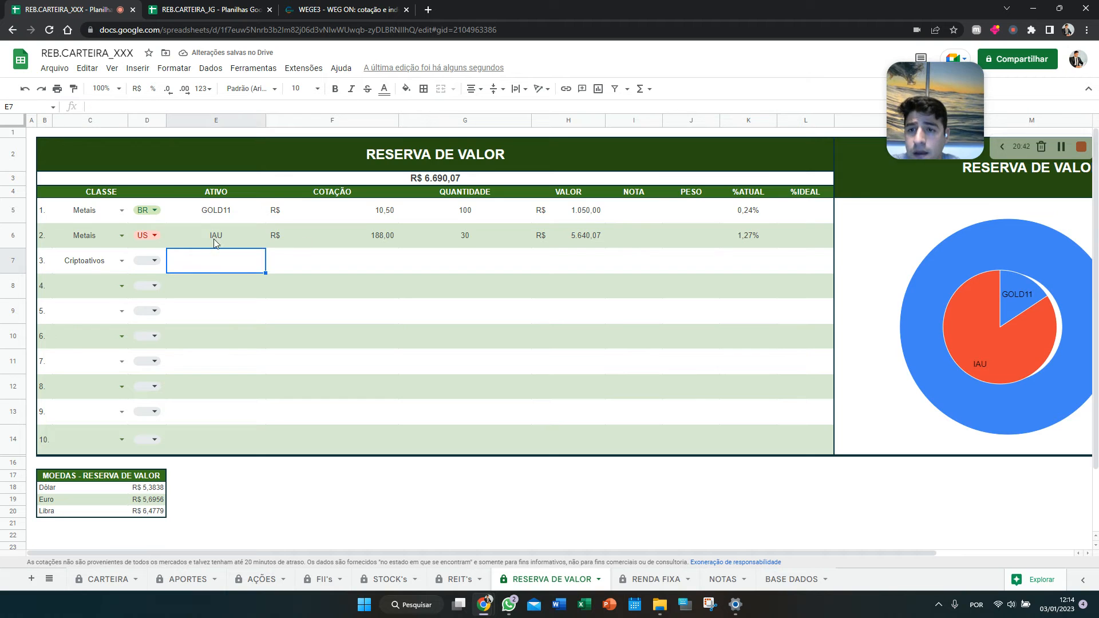
Check the crypto ticker list on the BASE DADOS sheet and enter BTC with a quantity of 0,05 in row 3 of RESERVA DE VALOR
click(792, 580)
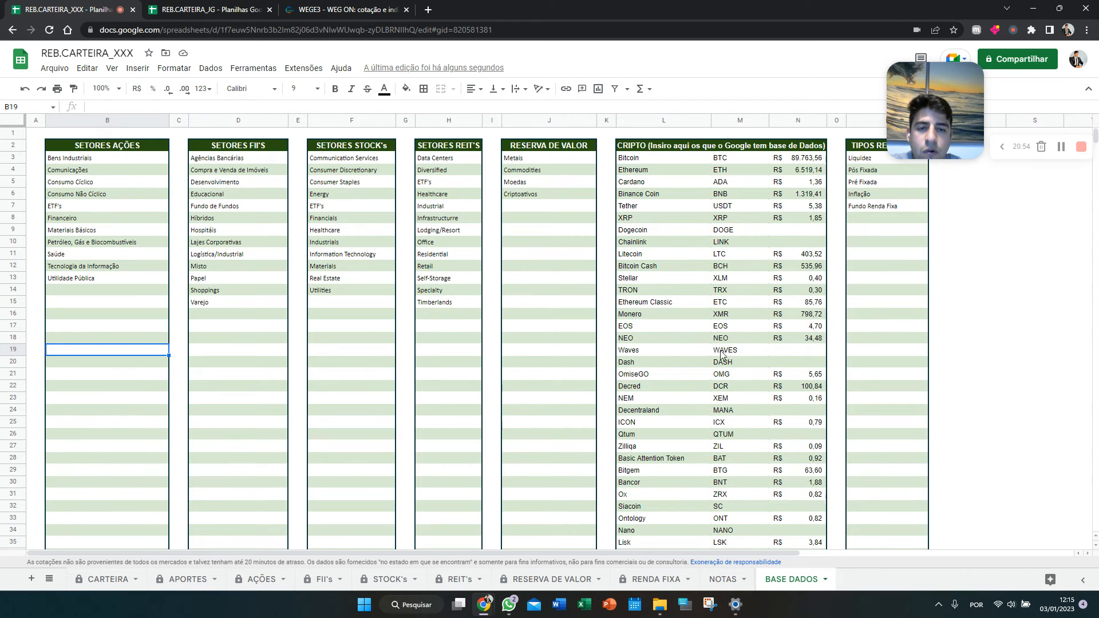
scroll(681, 383, down, 6)
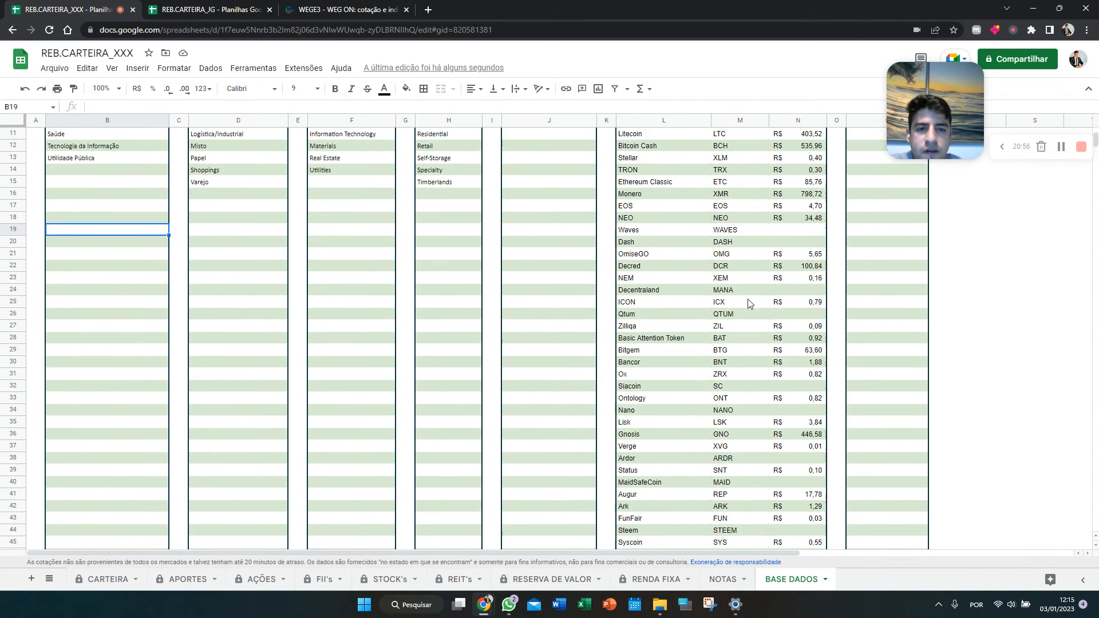
scroll(710, 344, up, 4)
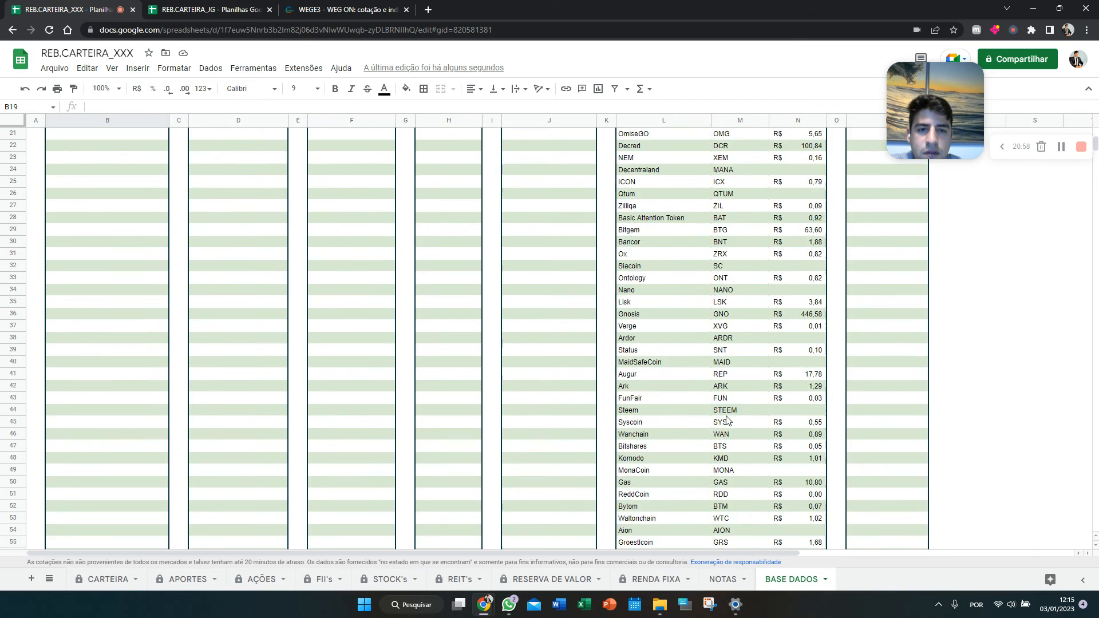
scroll(733, 307, up, 2)
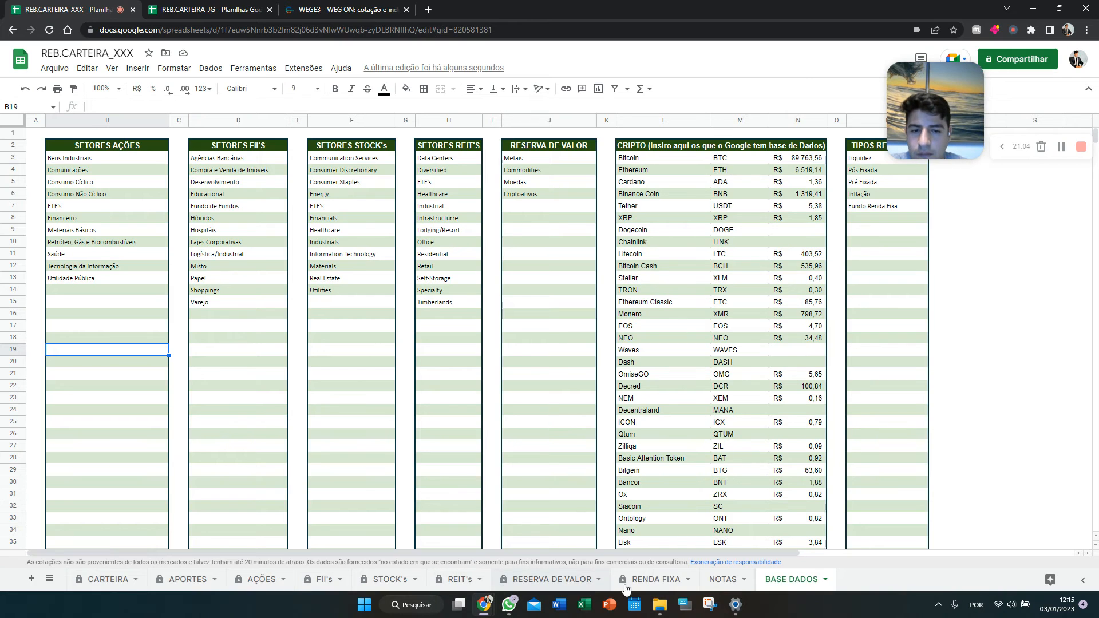
click(552, 580)
click(229, 269)
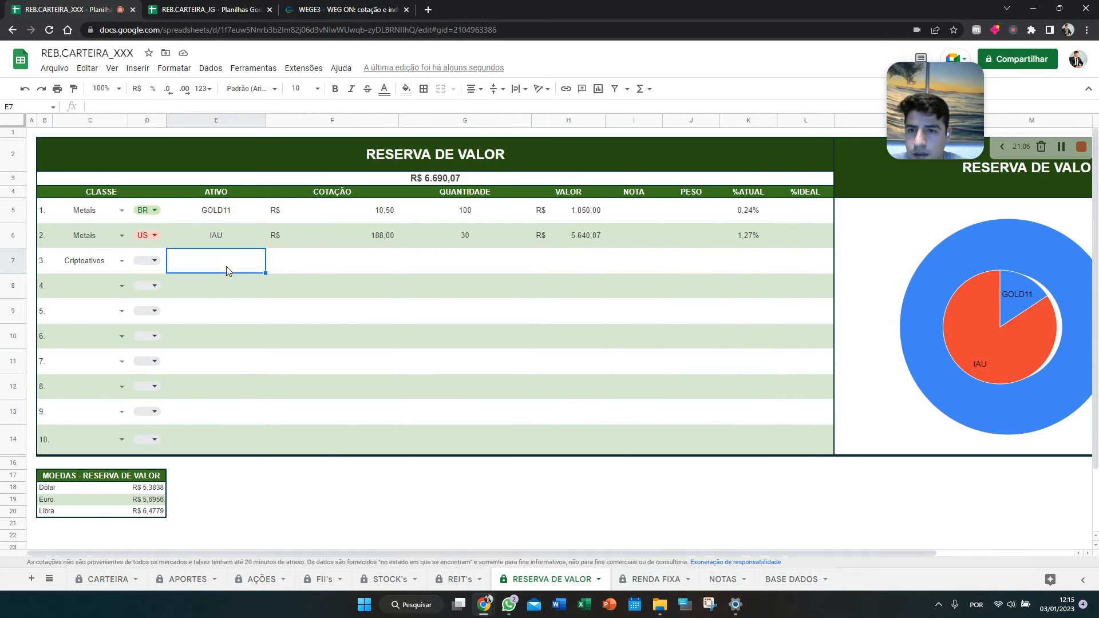
text(BTC)
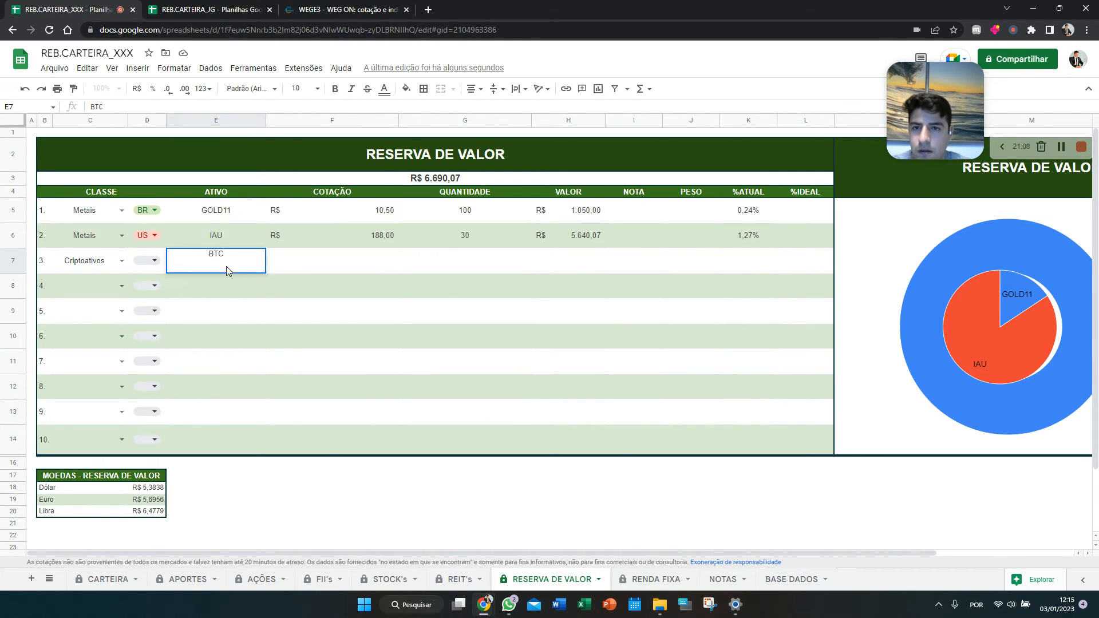
key(Tab)
key(Tab)
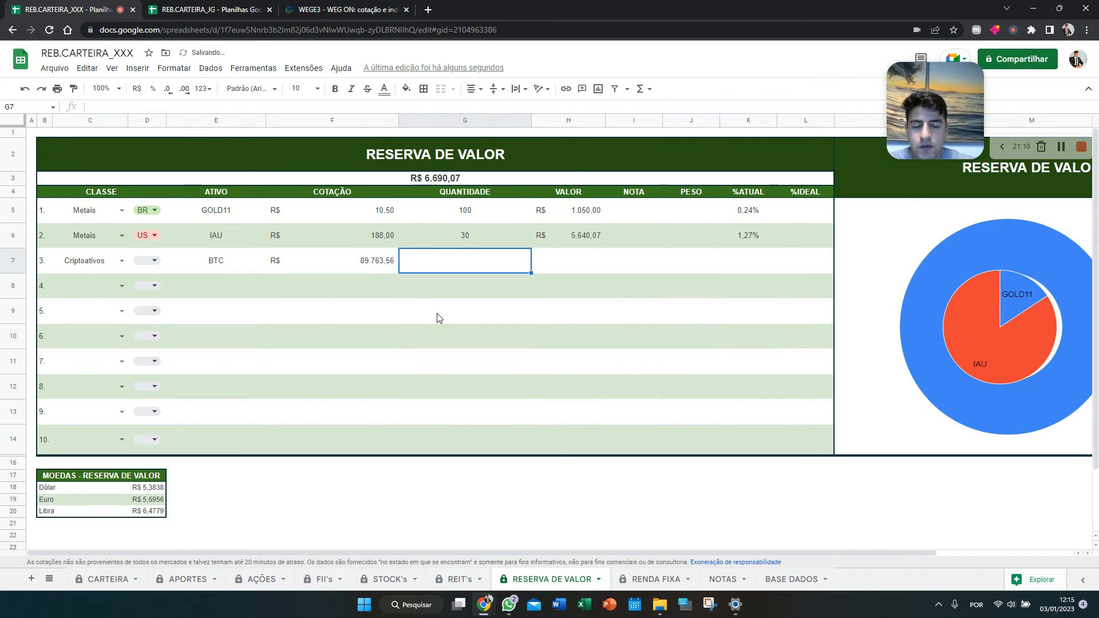
text(0,05)
key(Return)
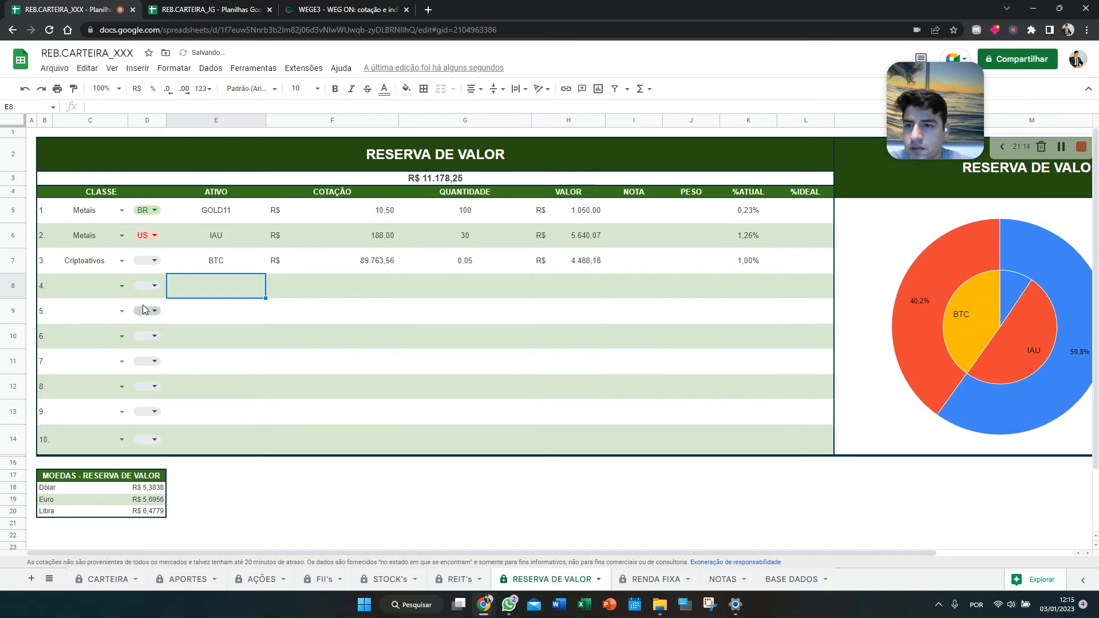
Fill in row 4 of the store-of-value table with class Moedas, asset Dólar and a quantity of 2000
click(121, 286)
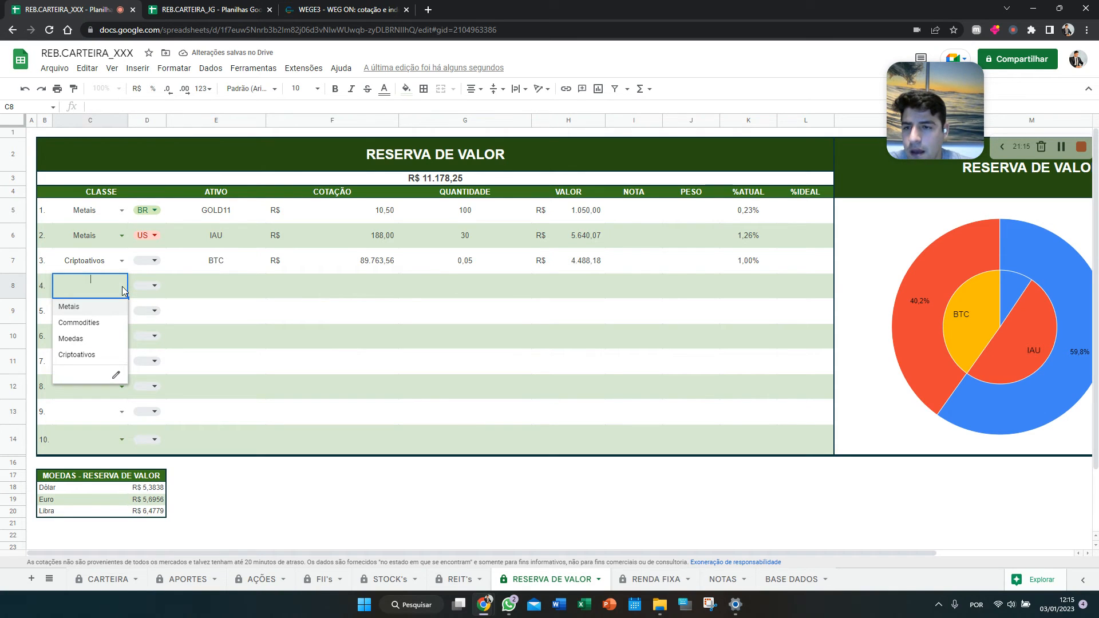
click(86, 343)
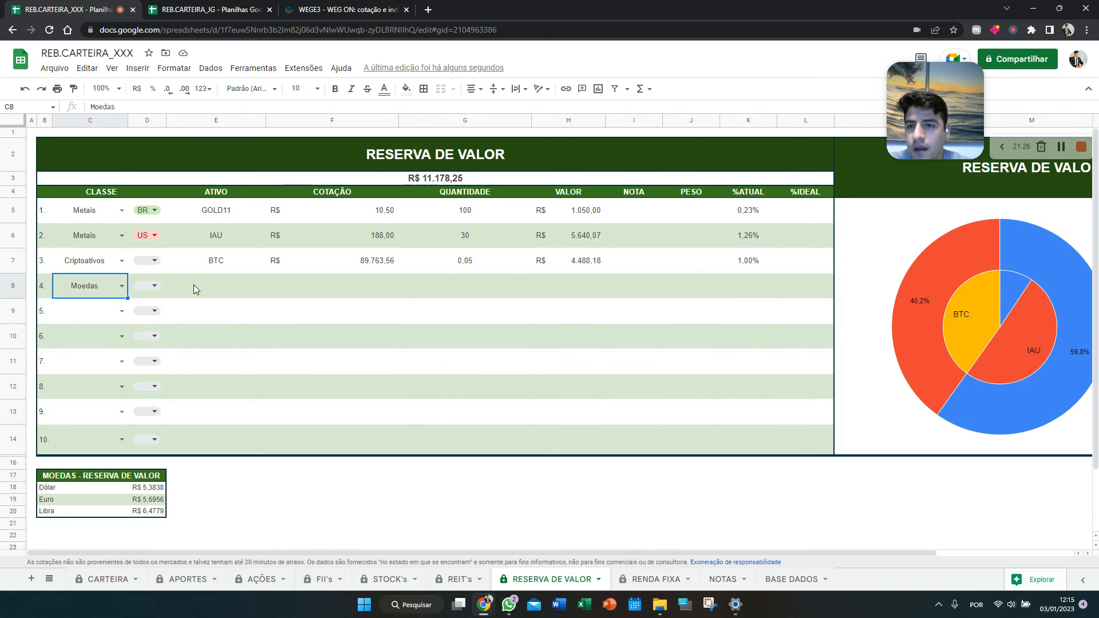
click(174, 295)
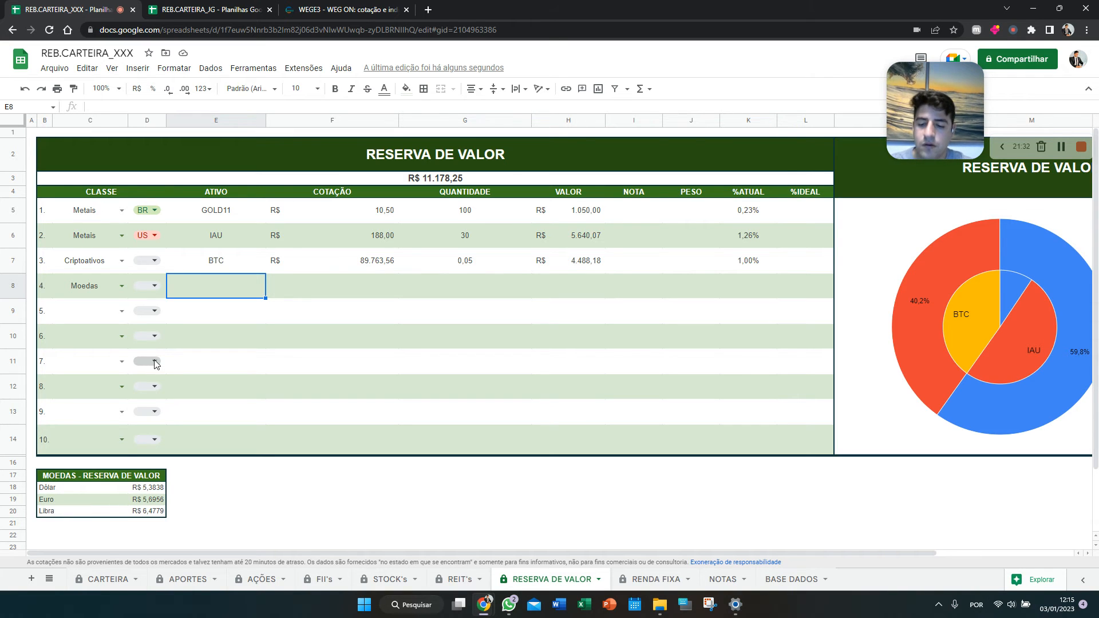
text(Dólar)
key(Return)
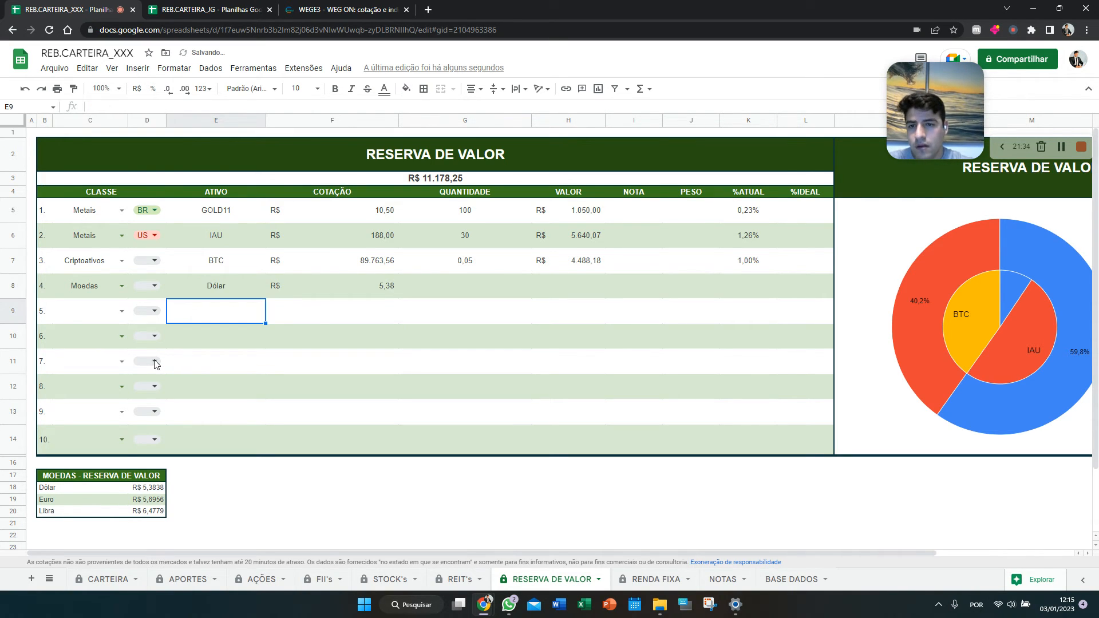
click(451, 294)
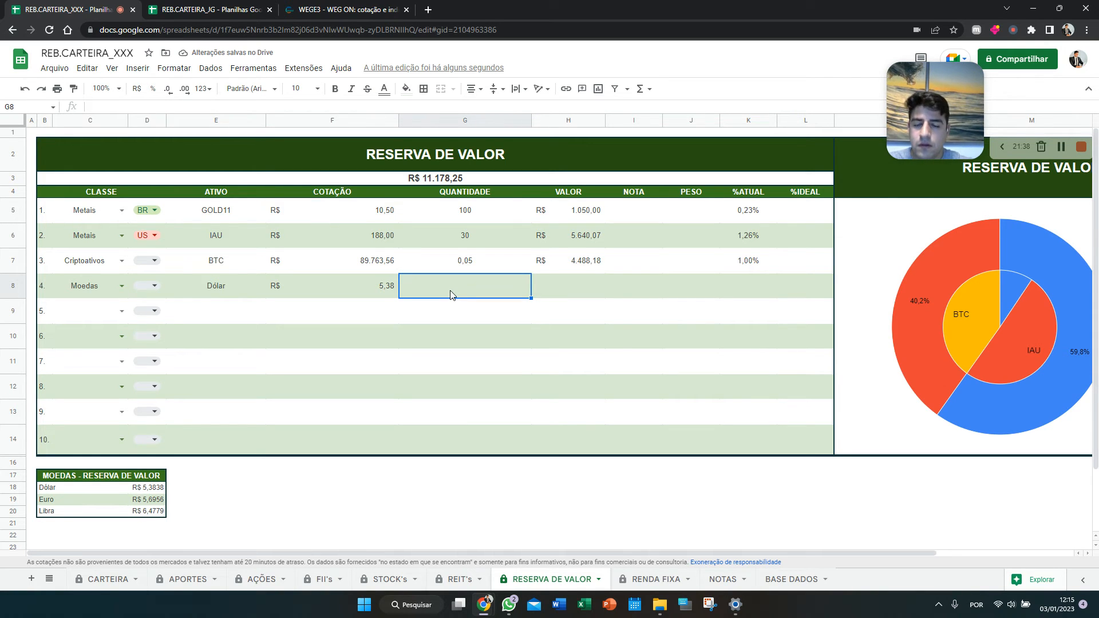
text(2000)
key(Return)
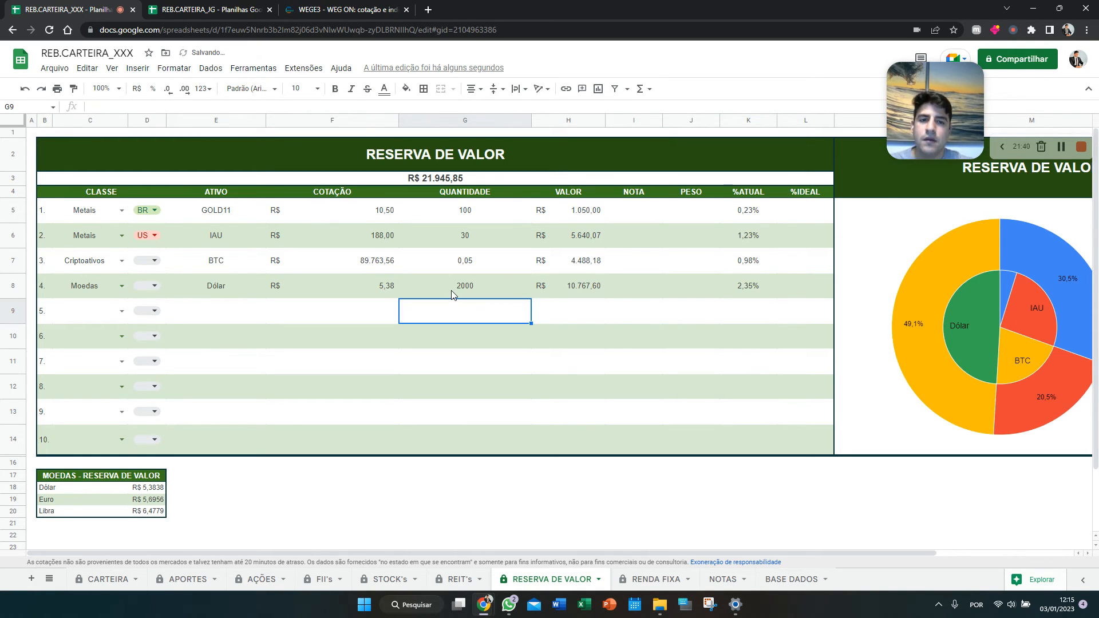
Enter NOTA scores of 5 for GOLD11, 5 for IAU, 1 for BTC and 8 for Dólar
click(641, 217)
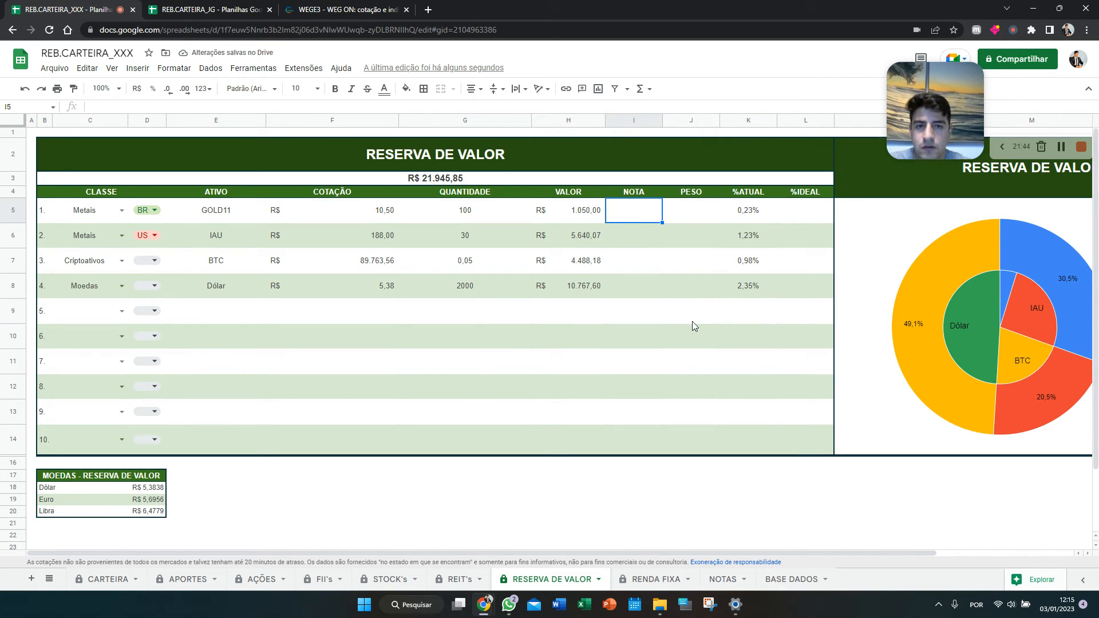
text(5)
key(Return)
text(5)
key(Return)
text(1)
key(Return)
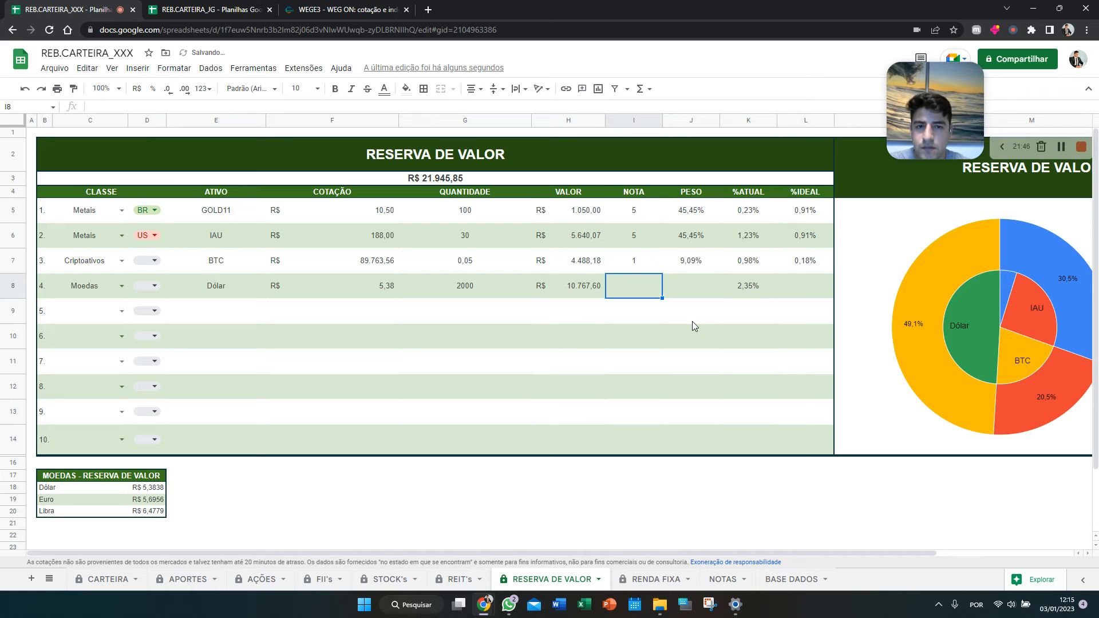
text(8)
key(Return)
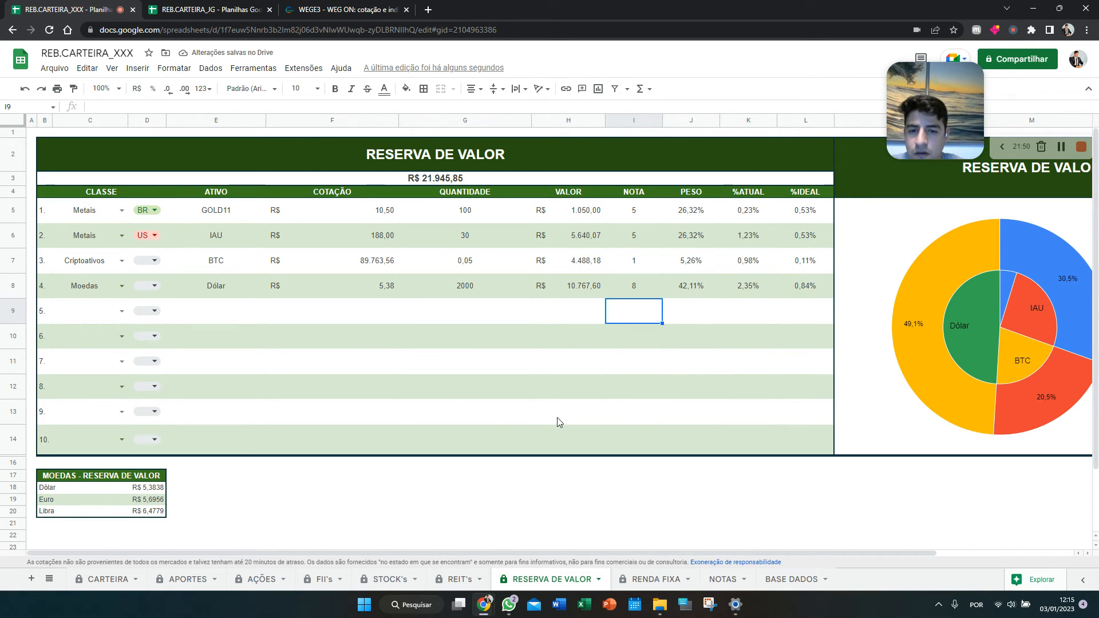
On the RENDA FIXA sheet, enter CDB Bancão 100% CDI as the first asset
click(651, 582)
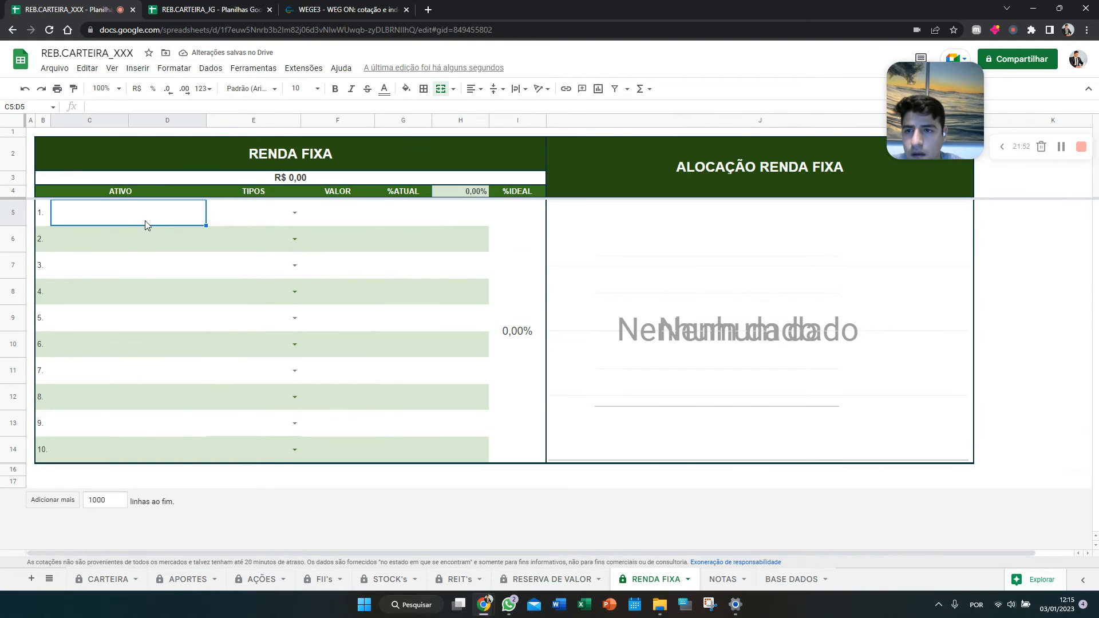
click(107, 218)
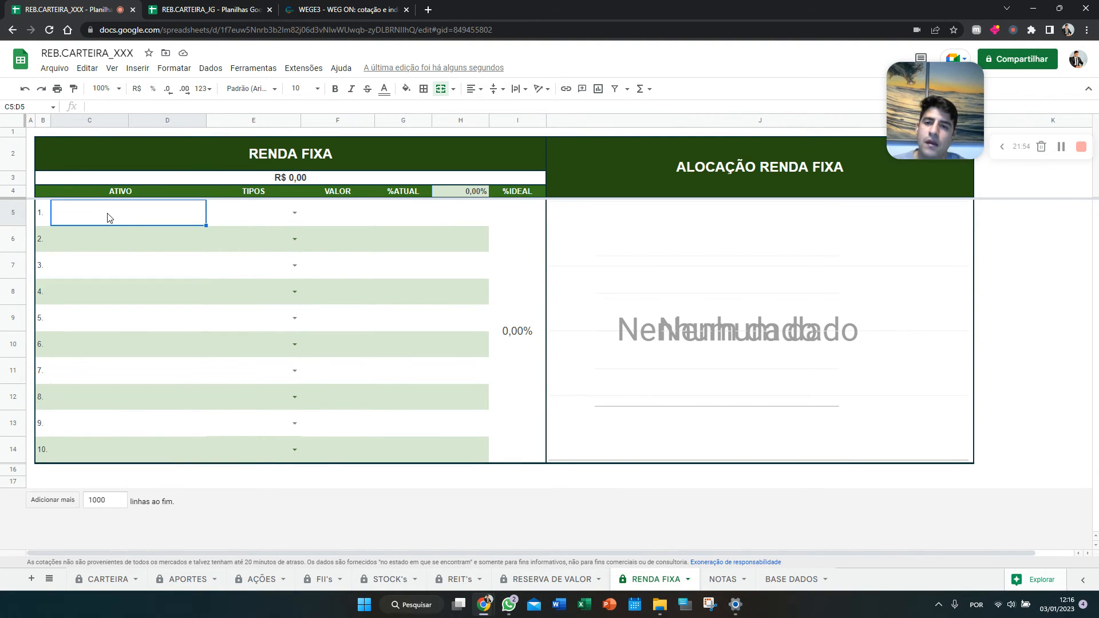
text(CDB)
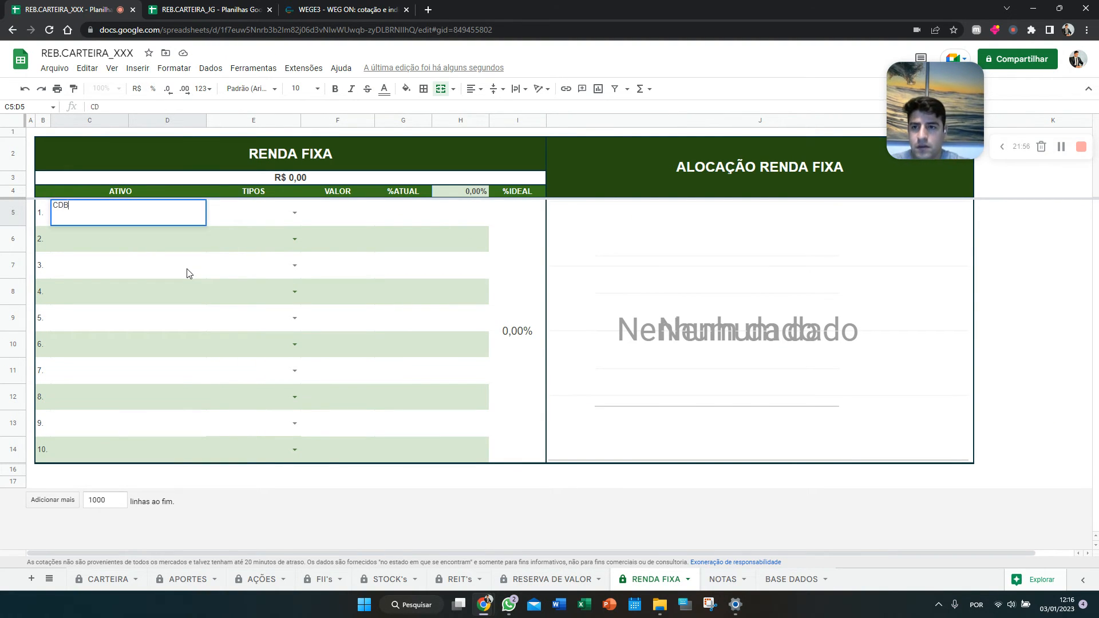
text( Bancão )
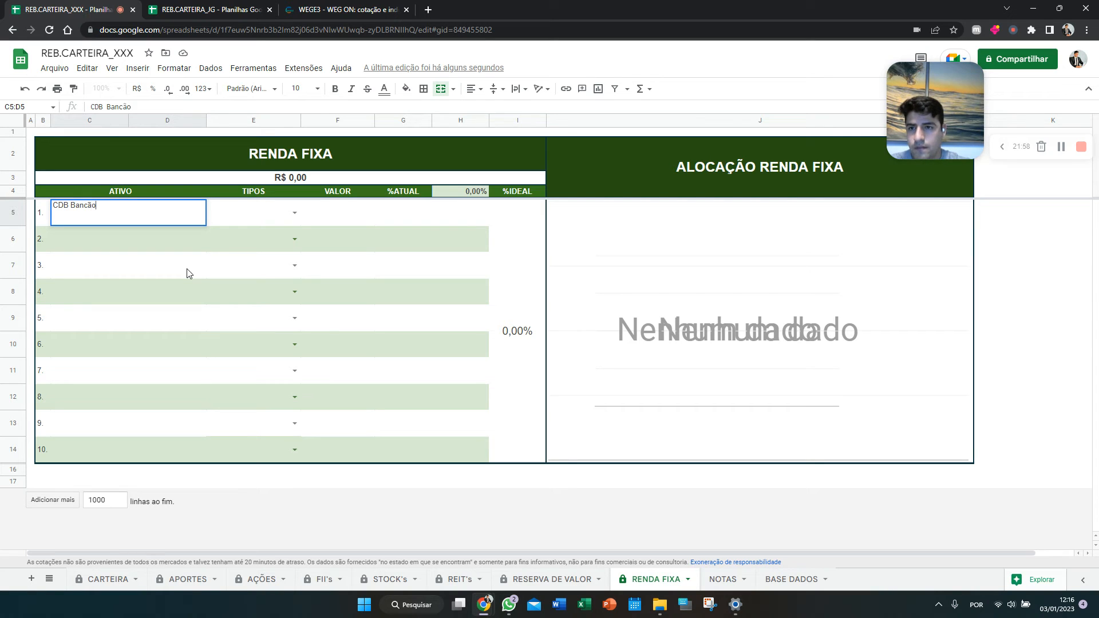
text(100% CDi)
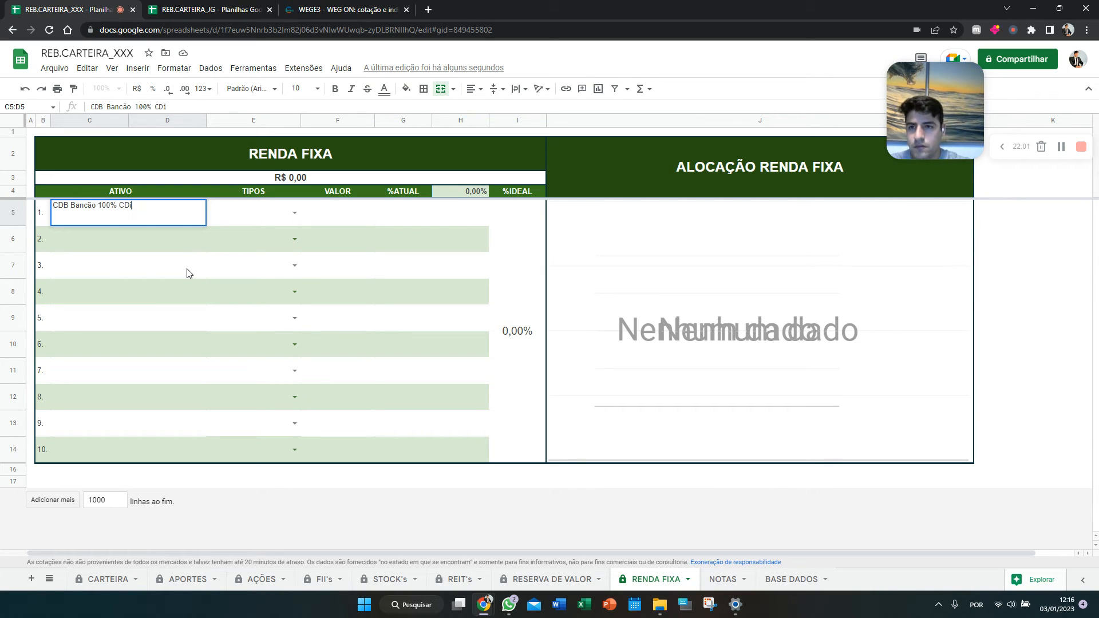
key(BackSpace)
text(I)
key(Tab)
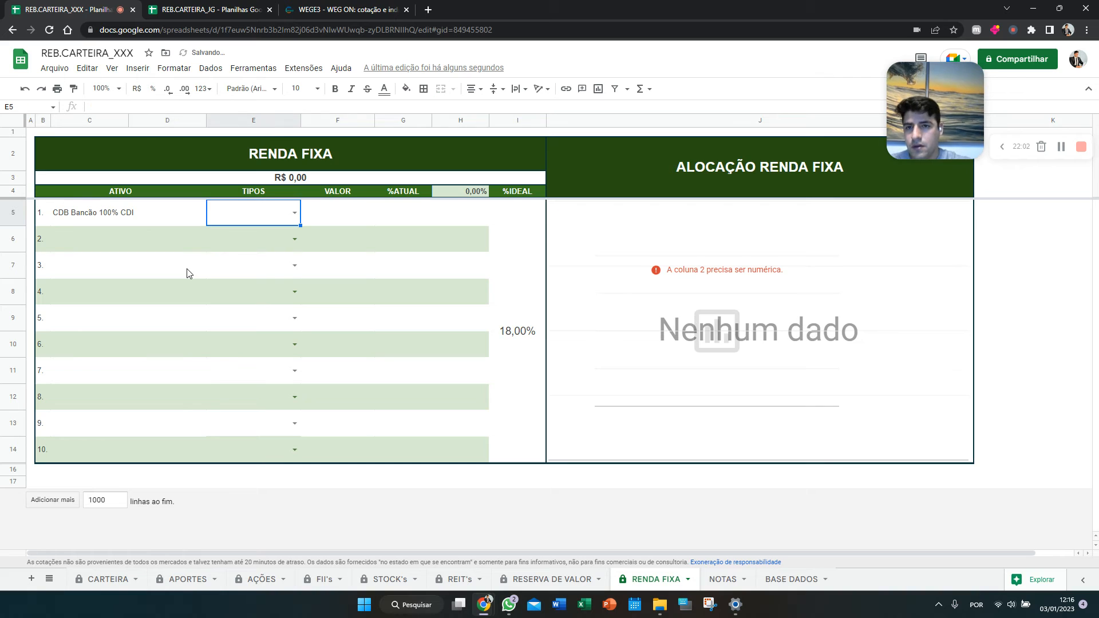
Set the CDB's type to Pós Fixada and its value to 100000
click(294, 213)
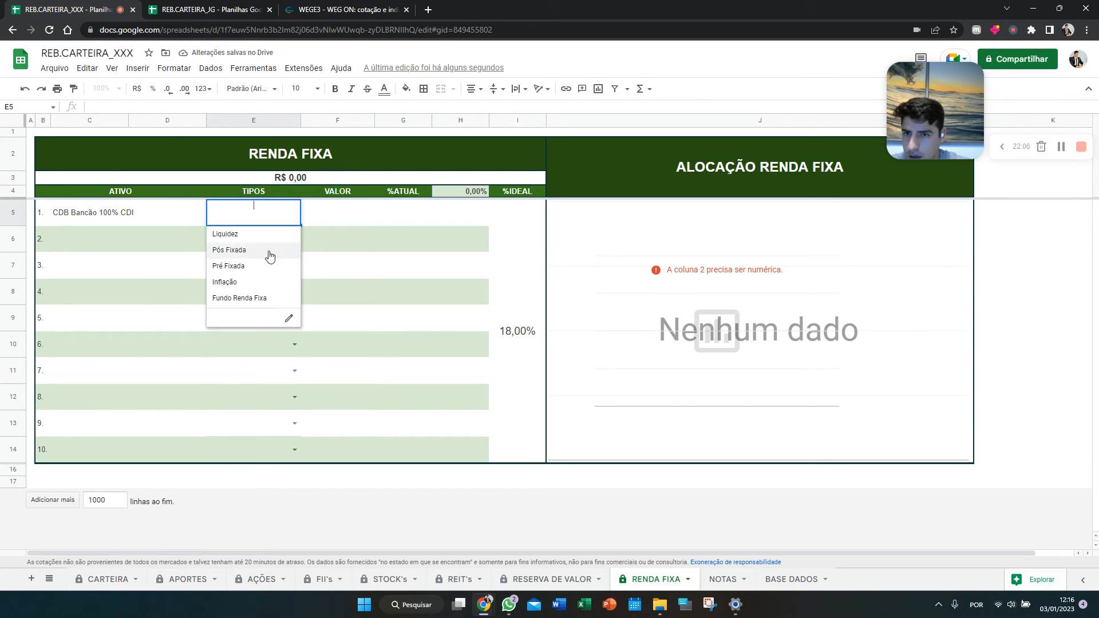
click(269, 255)
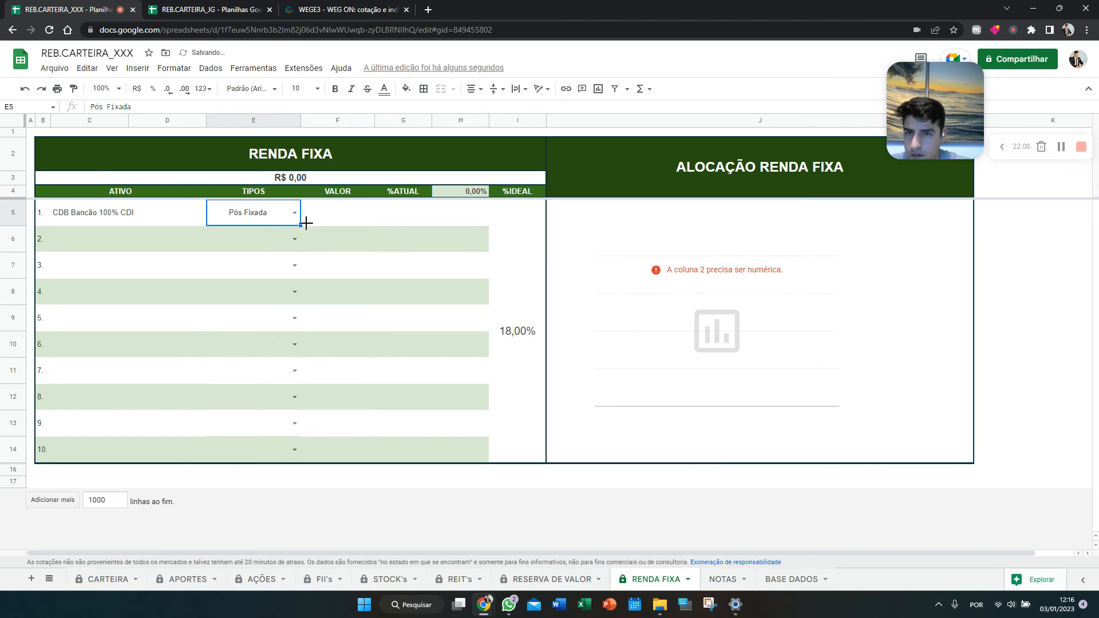
click(345, 216)
text(100000)
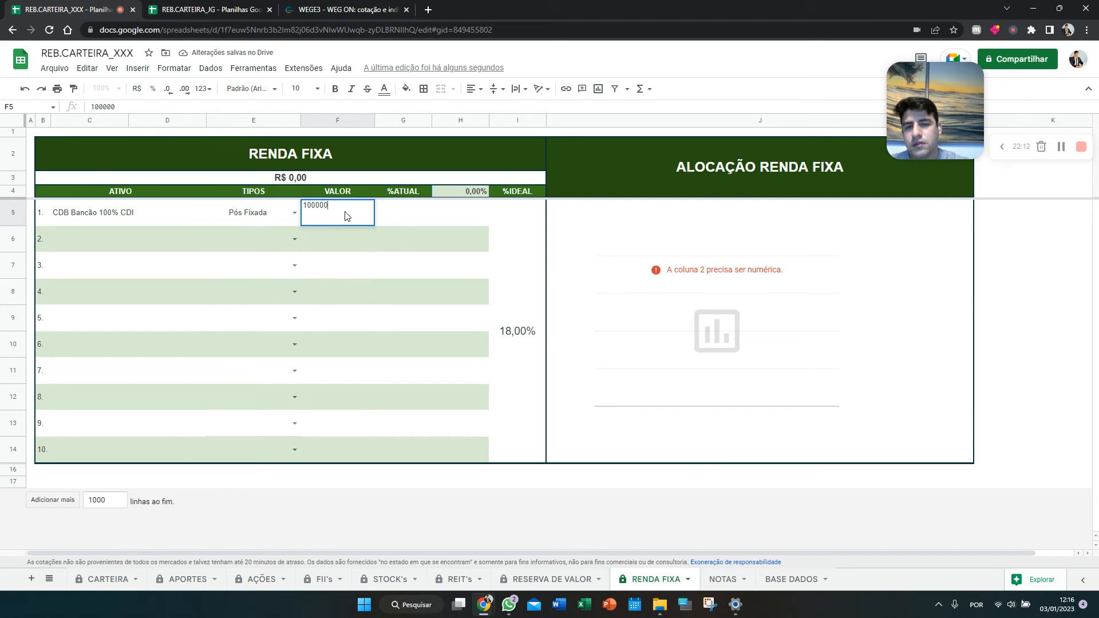
key(Return)
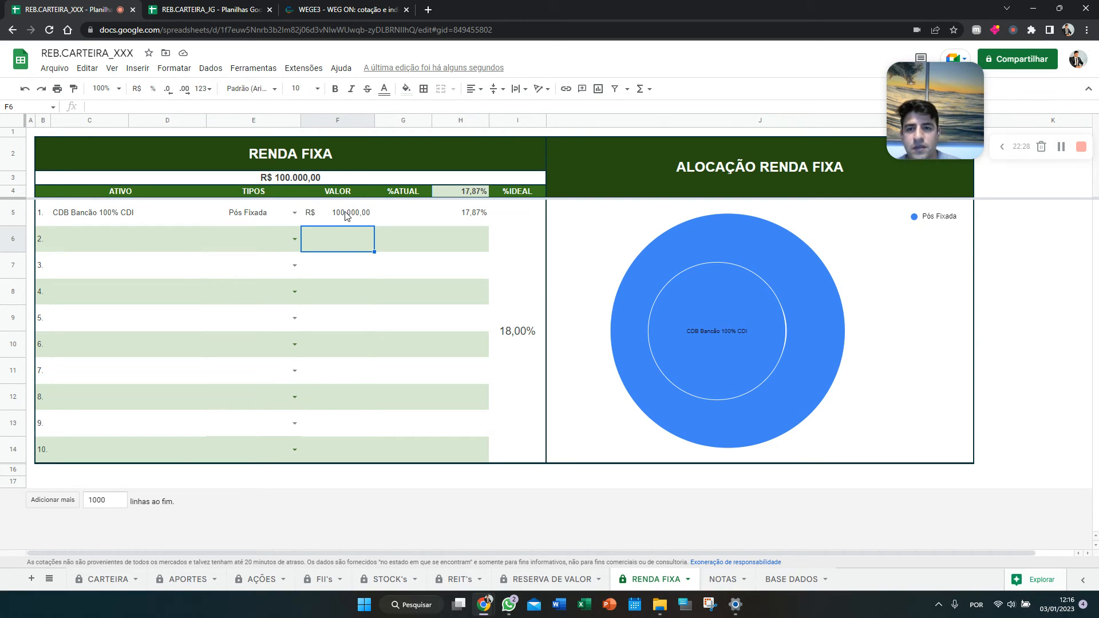
key(Left)
key(Left)
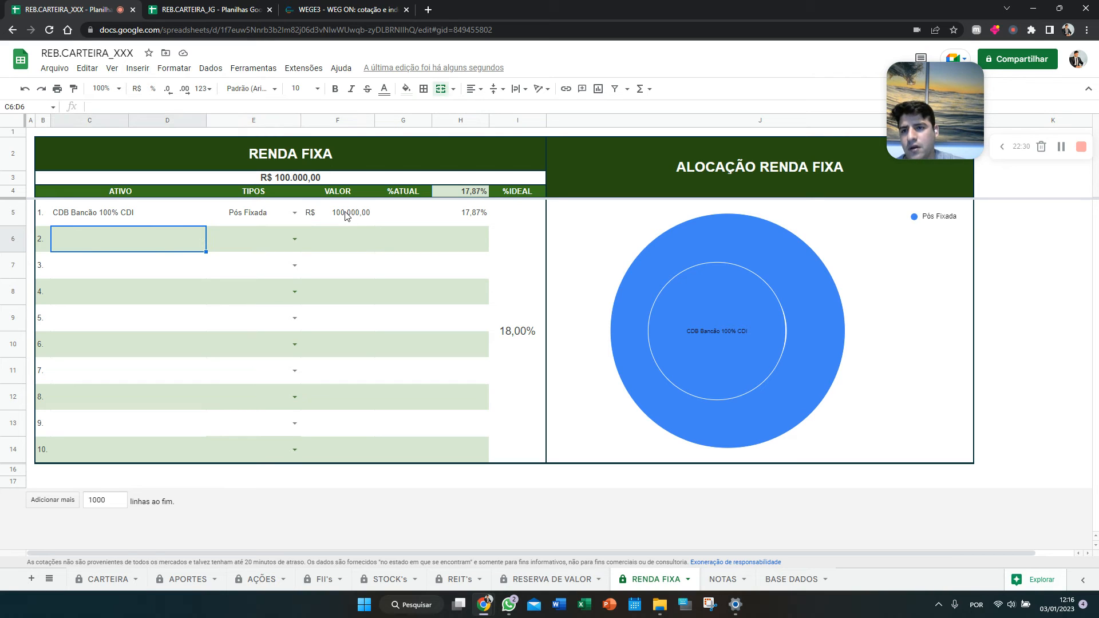
click(295, 238)
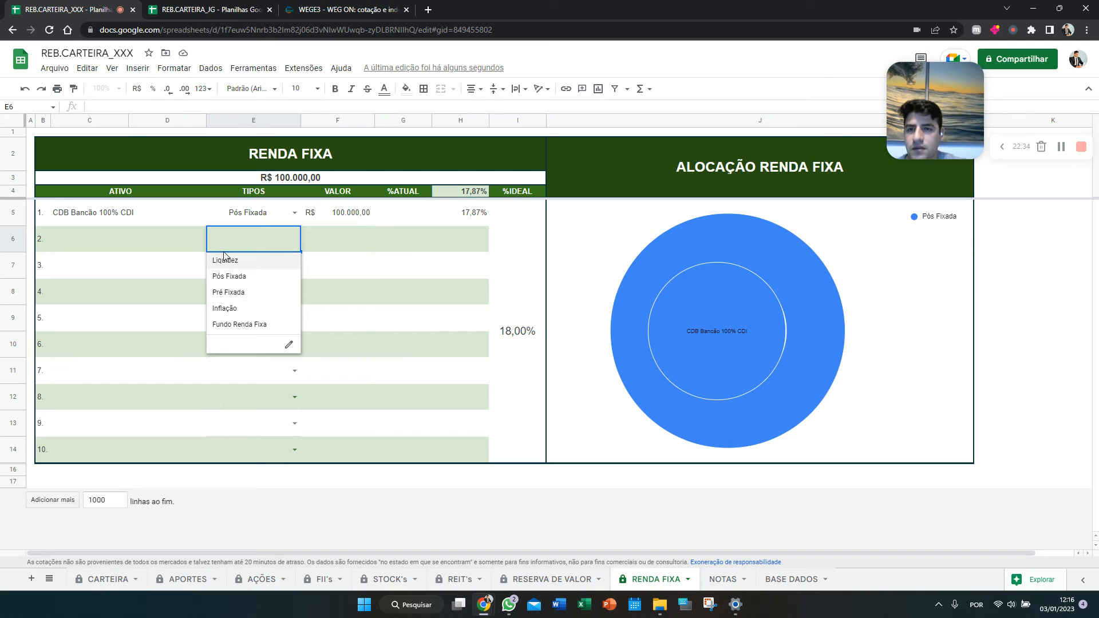
click(119, 290)
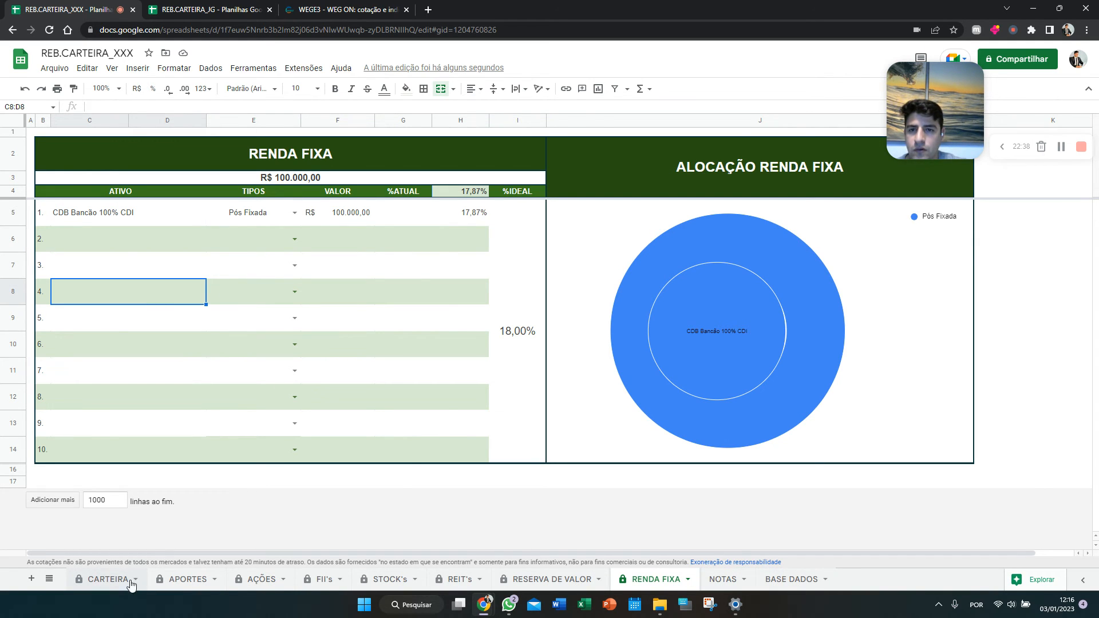
Open the CARTEIRA sheet to compare the ideal portfolio with the current allocation
click(103, 580)
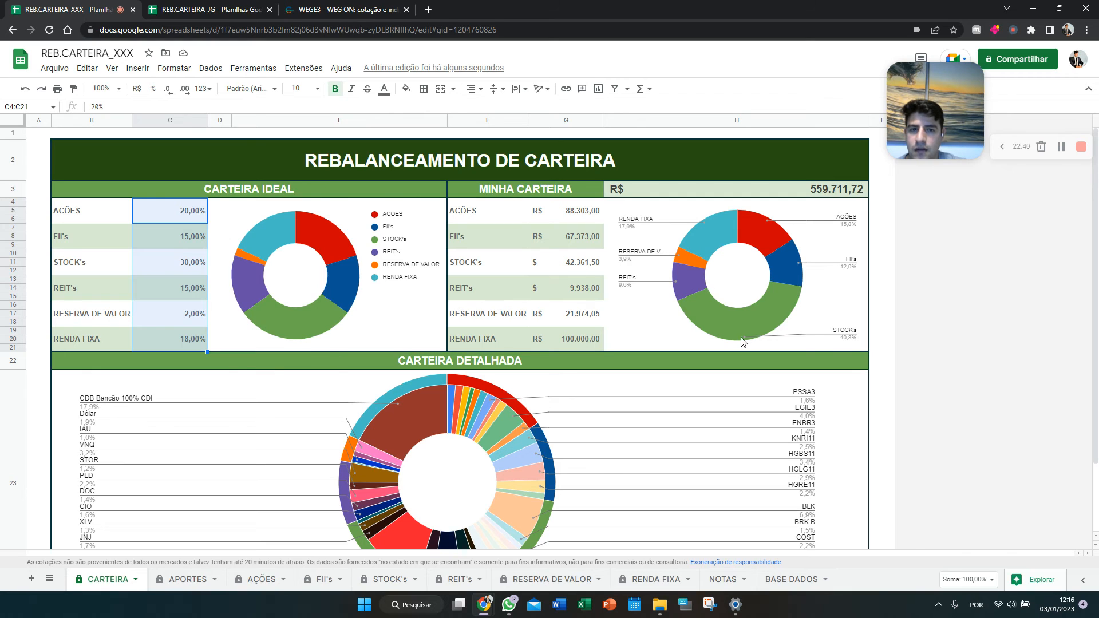
click(882, 331)
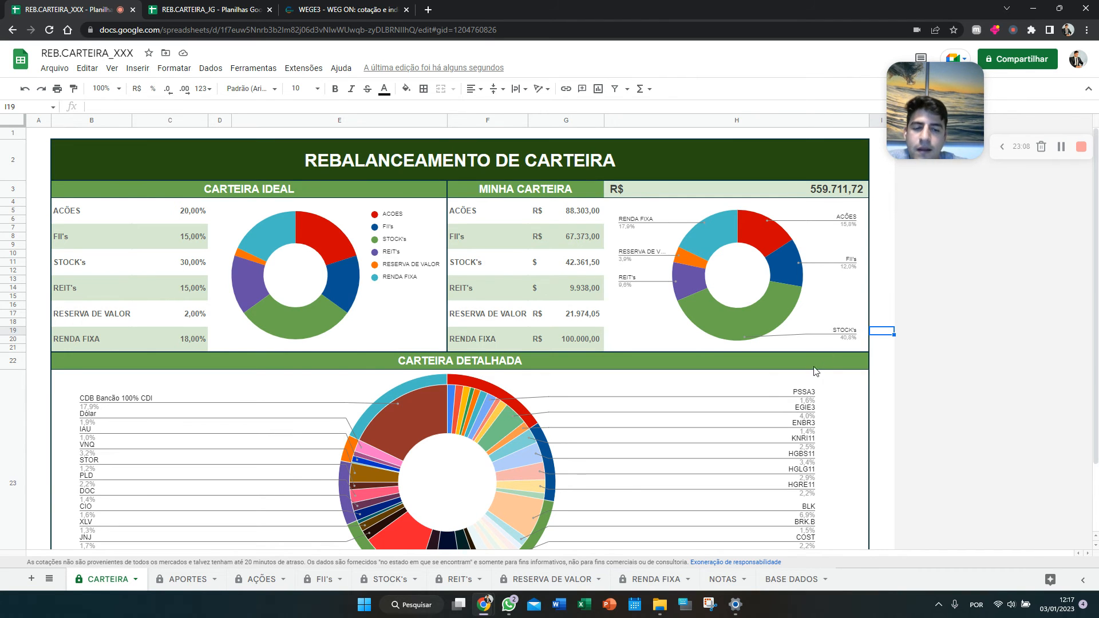
Open the APORTES sheet to work on the contribution and rebalancing table
scroll(727, 412, down, 2)
scroll(727, 413, up, 2)
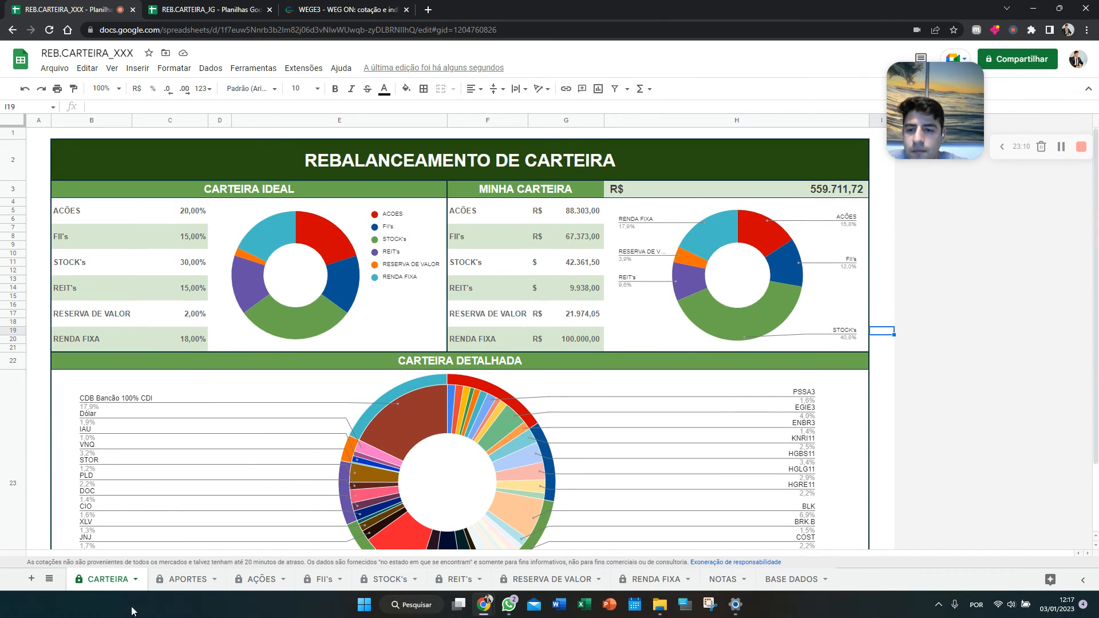
click(184, 583)
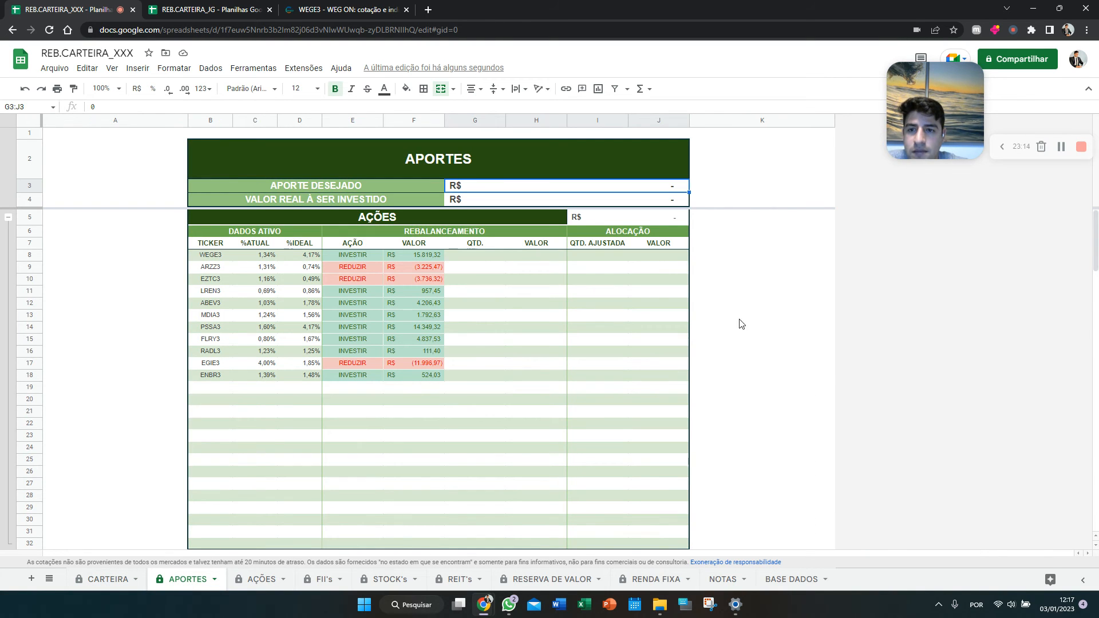
Hide the empty rows 19 to 32 at the end of the AÇÕES section
click(766, 328)
scroll(768, 330, down, 1)
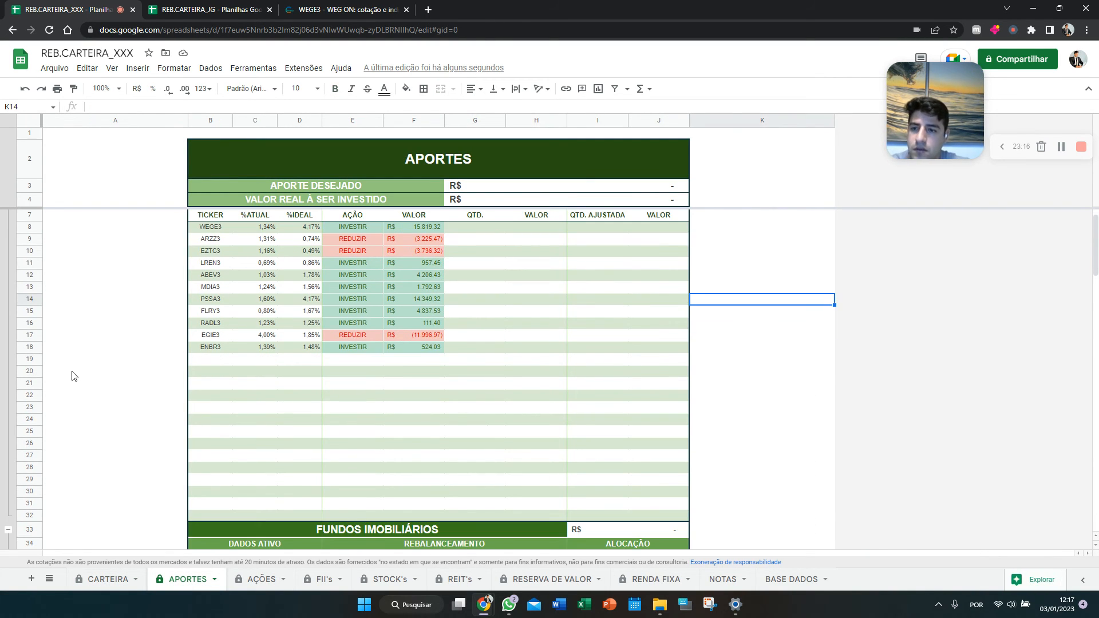
click(36, 361)
scroll(108, 410, down, 3)
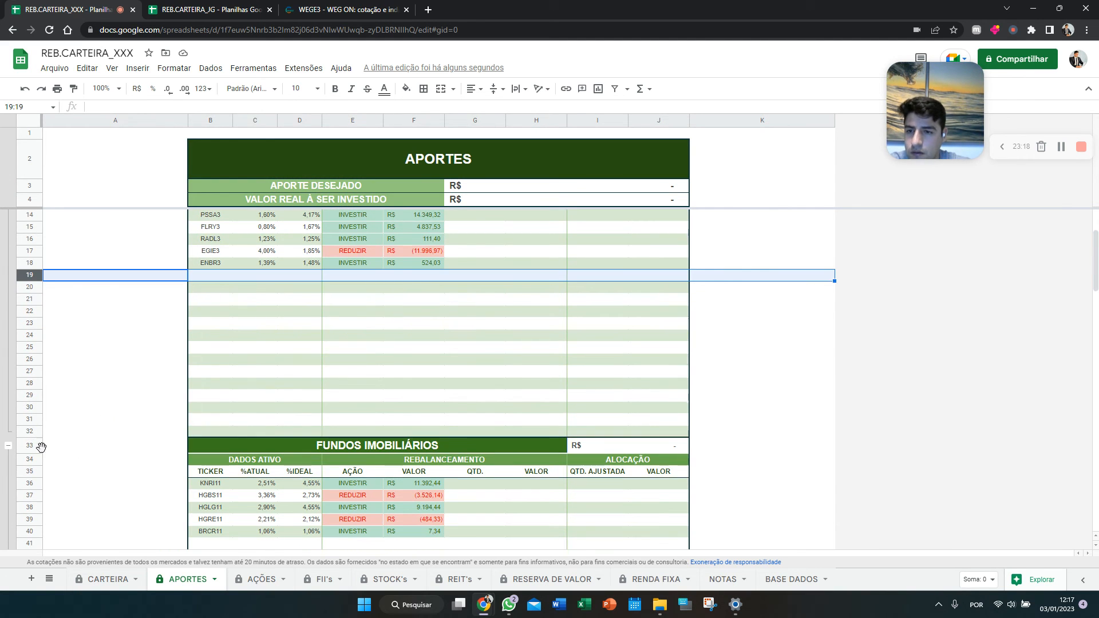
shift+click(32, 433)
right_click(33, 434)
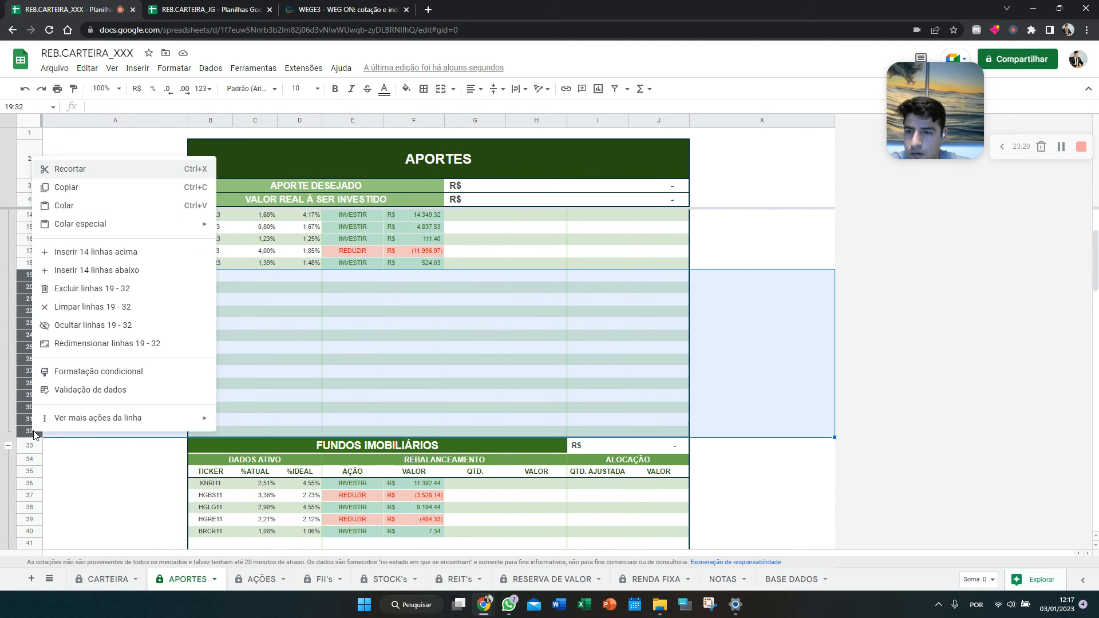
click(69, 331)
click(674, 373)
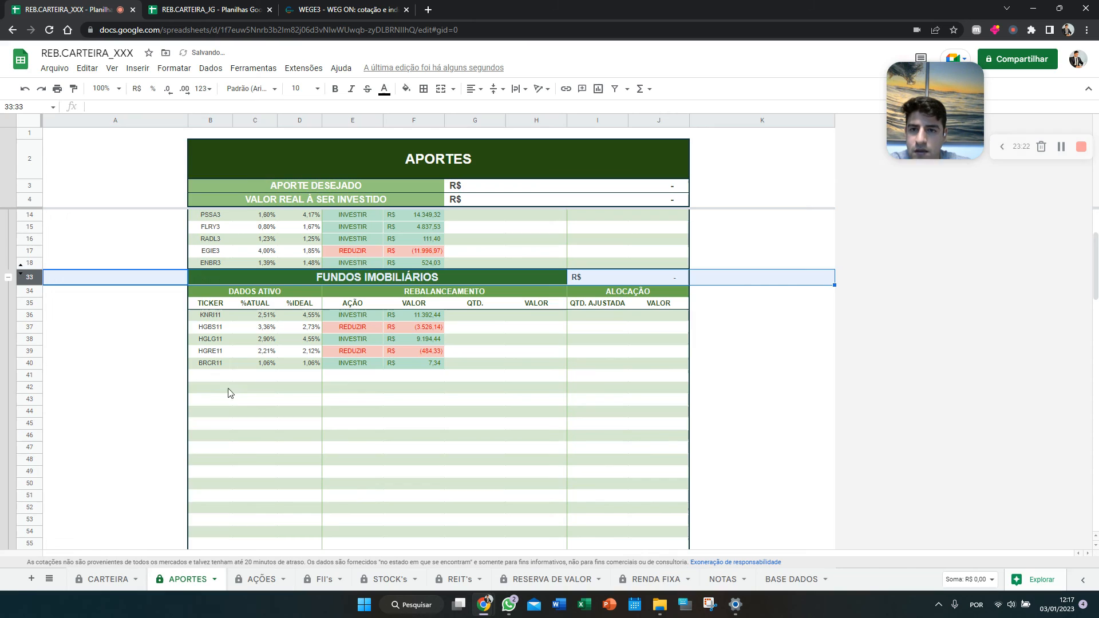
Hide the empty rows 41 to 60 below BRCR11 in the FUNDOS IMOBILIÁRIOS section
click(33, 375)
scroll(60, 458, down, 3)
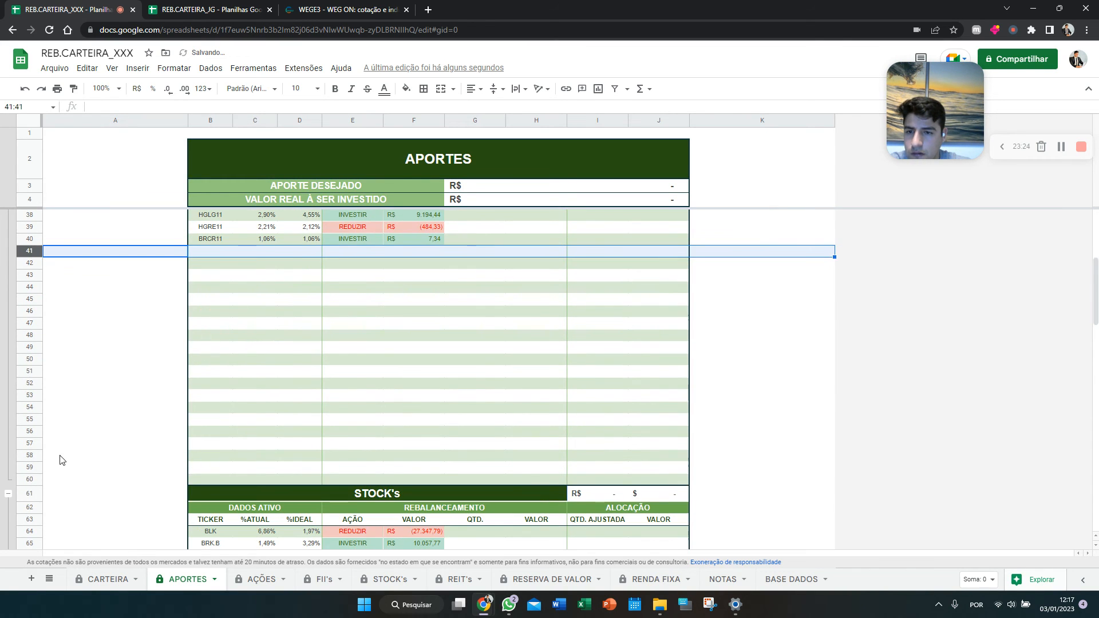
shift+click(35, 482)
right_click(34, 483)
click(86, 379)
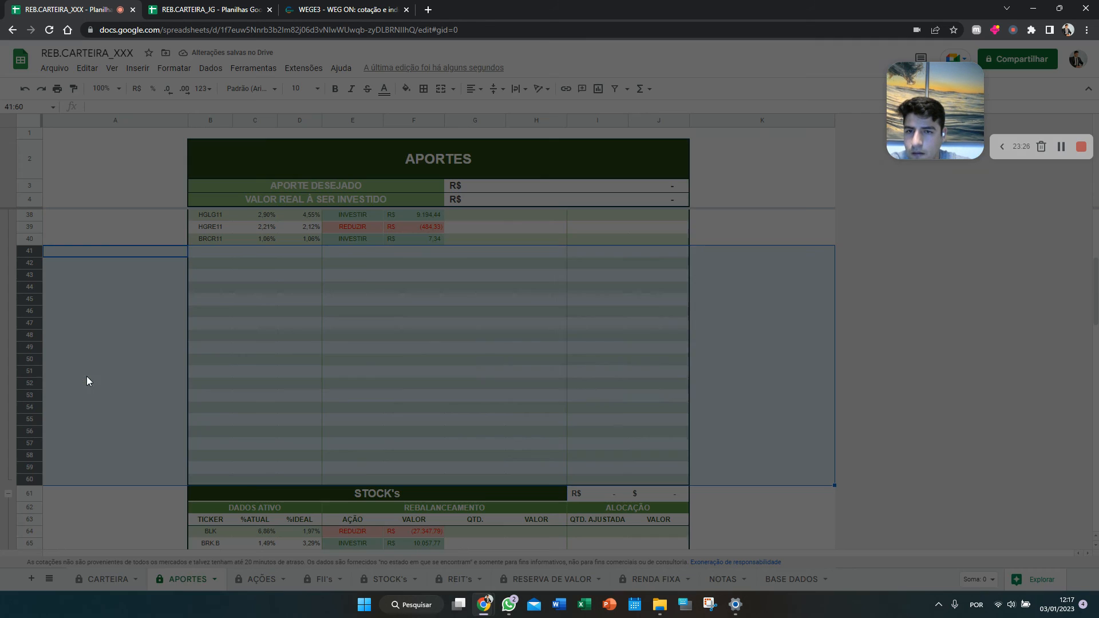
click(675, 372)
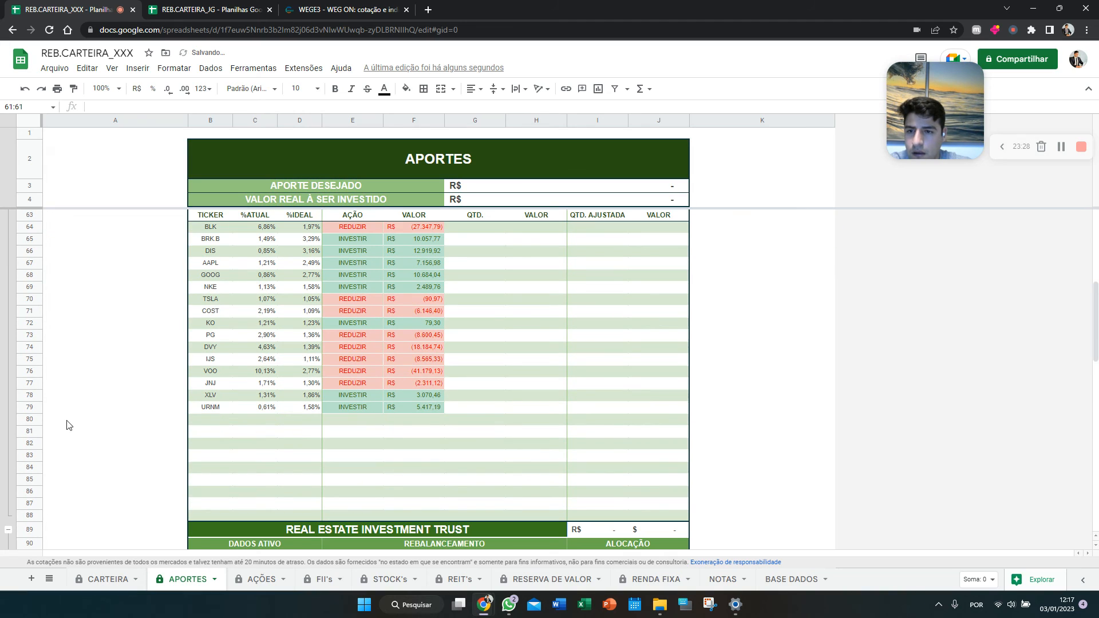
Hide the empty rows 80 to 88 below URNM in the STOCK's section
click(34, 419)
scroll(95, 456, down, 1)
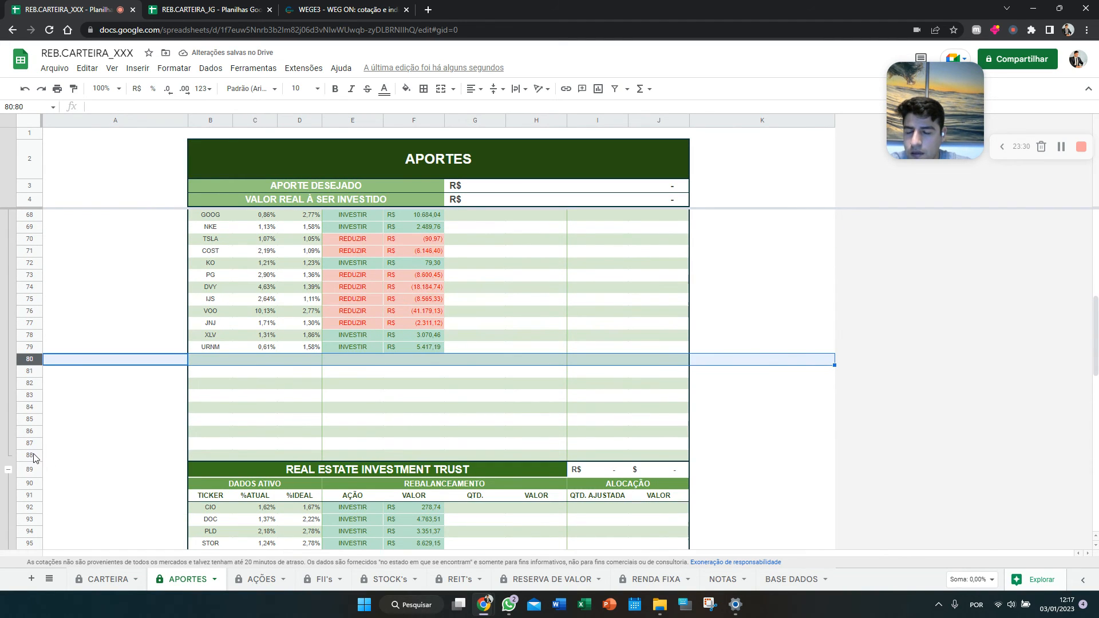
shift+click(34, 456)
right_click(34, 456)
click(114, 347)
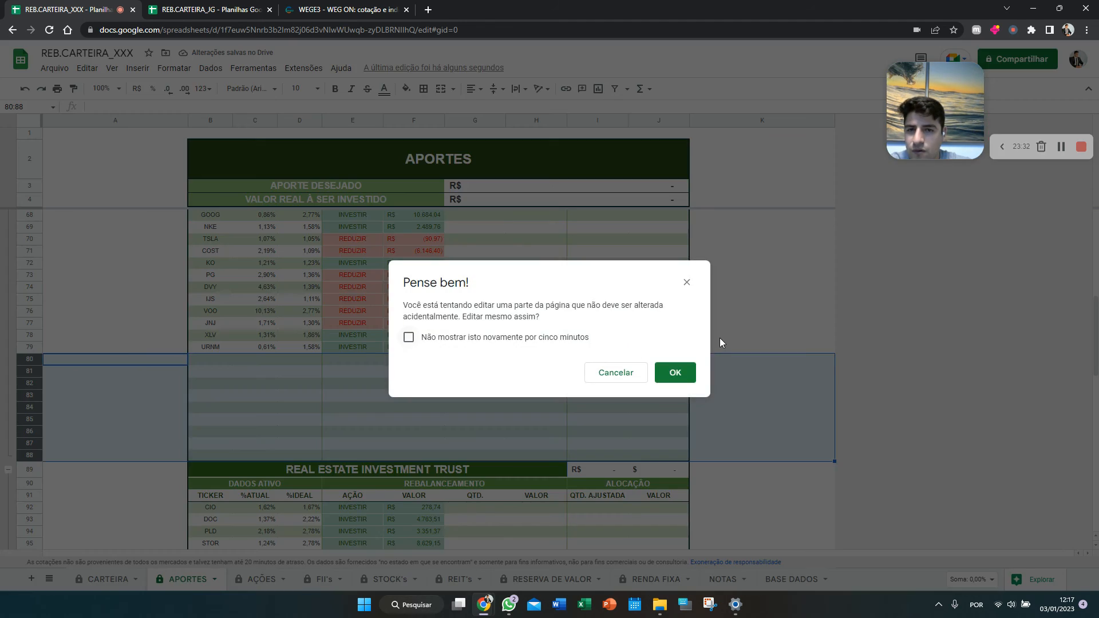
click(684, 374)
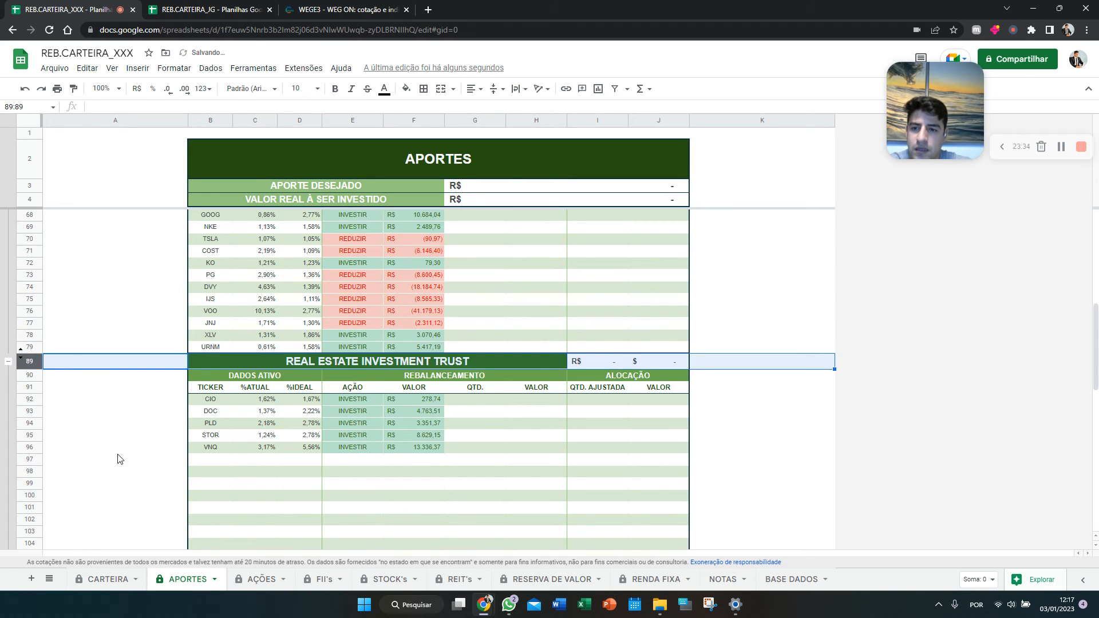
Hide the empty rows 97 to 116 below VNQ in the REAL ESTATE INVESTMENT TRUST section
click(29, 459)
scroll(87, 488, down, 3)
scroll(87, 488, down, 5)
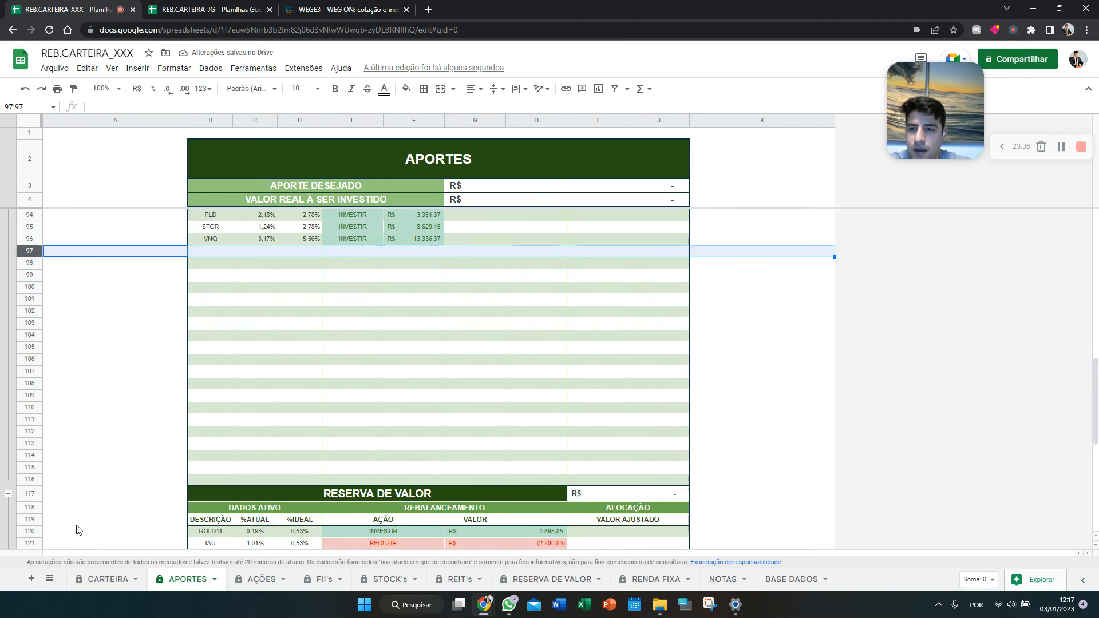
shift+click(34, 480)
right_click(34, 479)
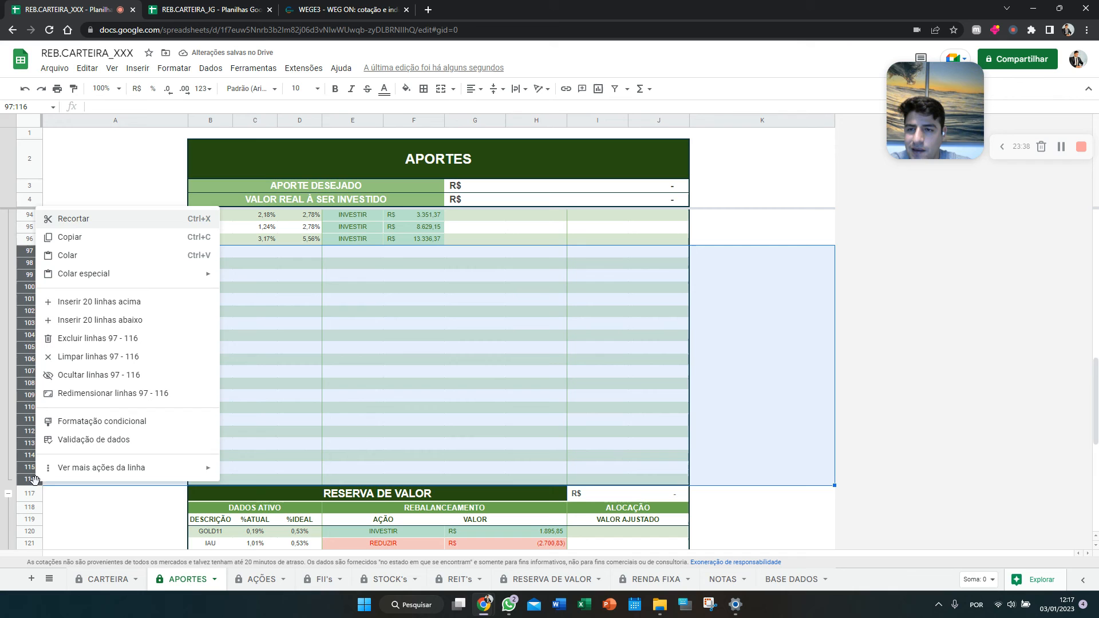
click(99, 375)
click(677, 373)
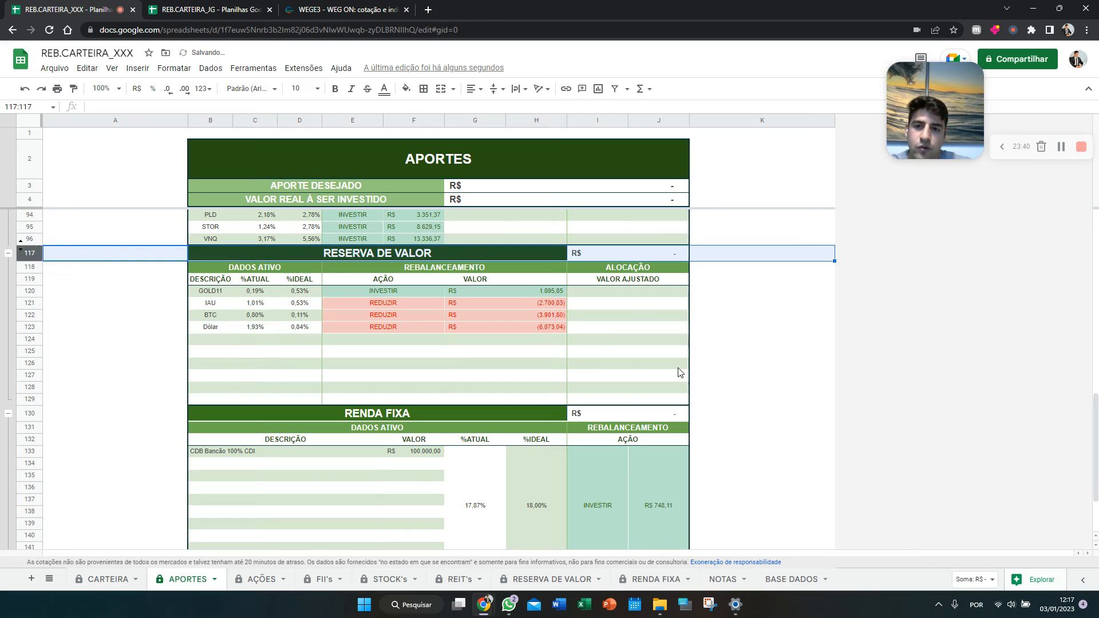
Hide the empty rows 124 to 129 below Dólar in the RESERVA DE VALOR section
click(31, 339)
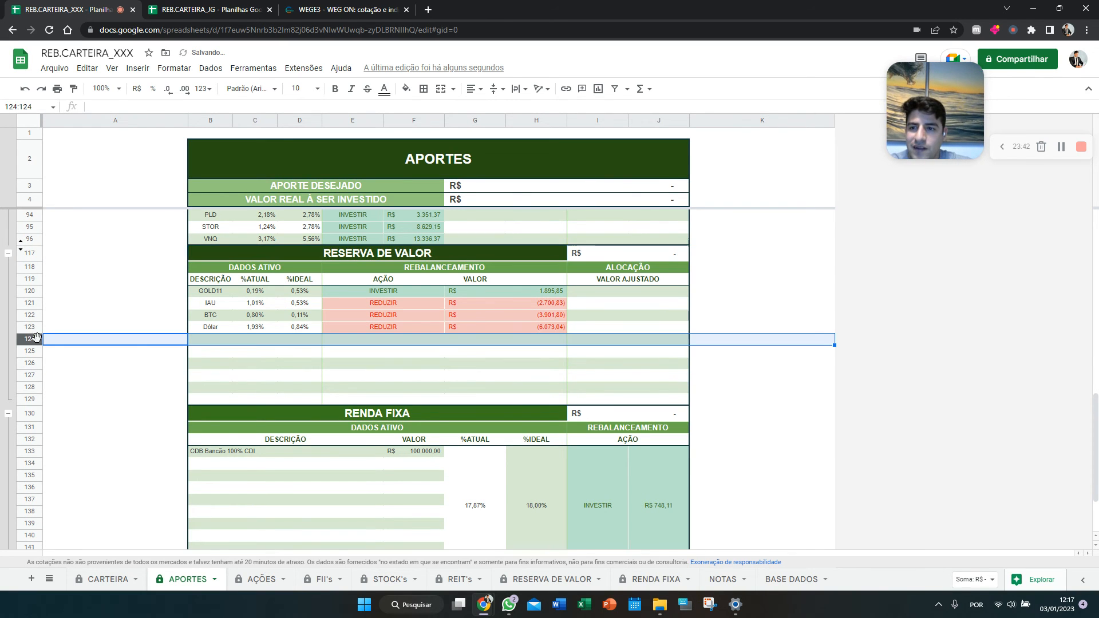
shift+click(31, 399)
right_click(32, 399)
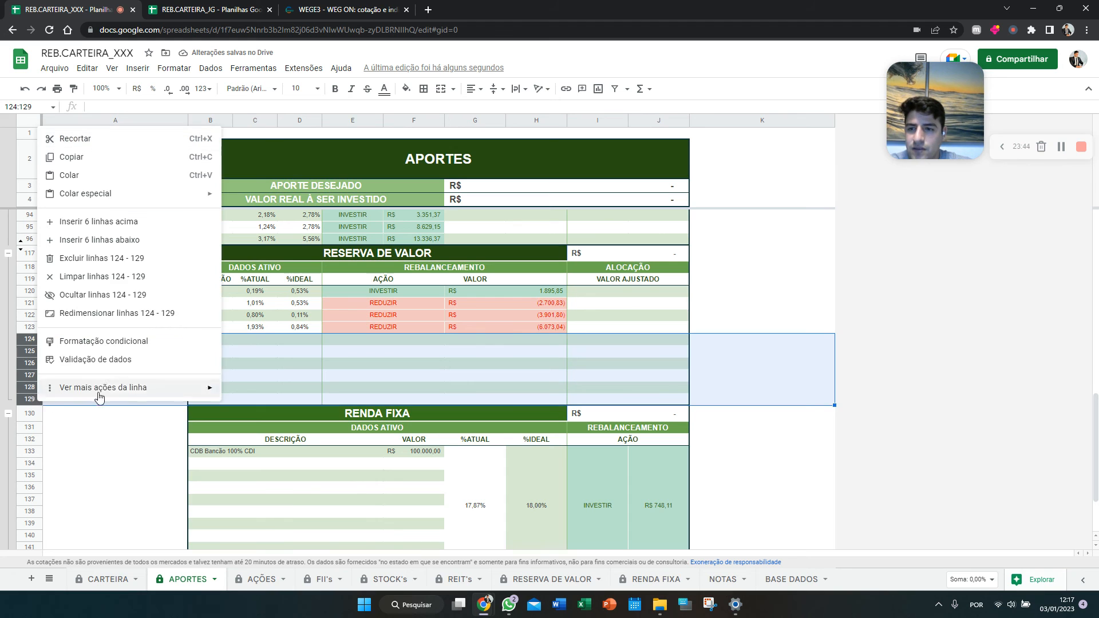
click(100, 295)
click(677, 373)
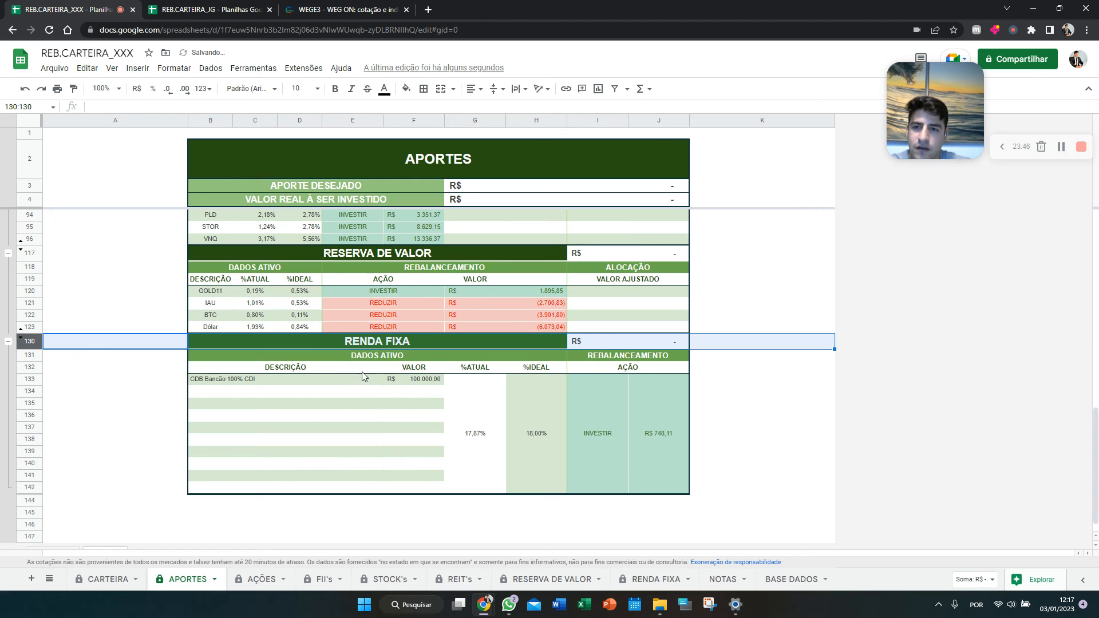
Hide the empty rows 134 to 142 below the CDB in the RENDA FIXA section
click(26, 391)
shift+click(30, 487)
right_click(32, 487)
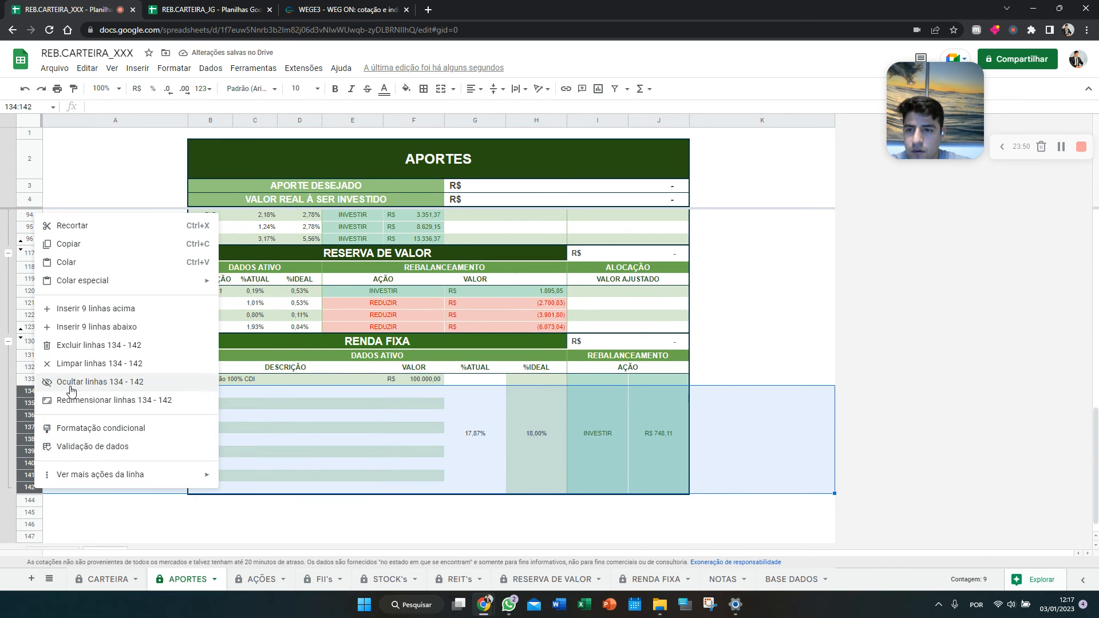
click(98, 380)
click(674, 373)
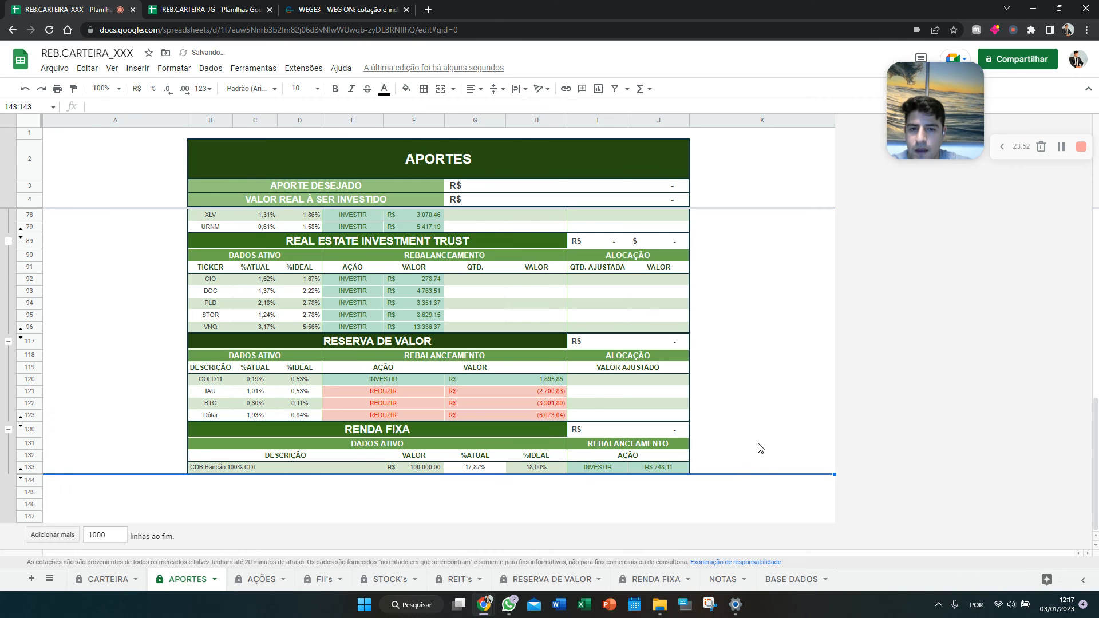
click(738, 489)
Review the current and ideal percentages and the INVESTIR or REDUZIR actions across all asset sections of APORTES
scroll(738, 491, up, 8)
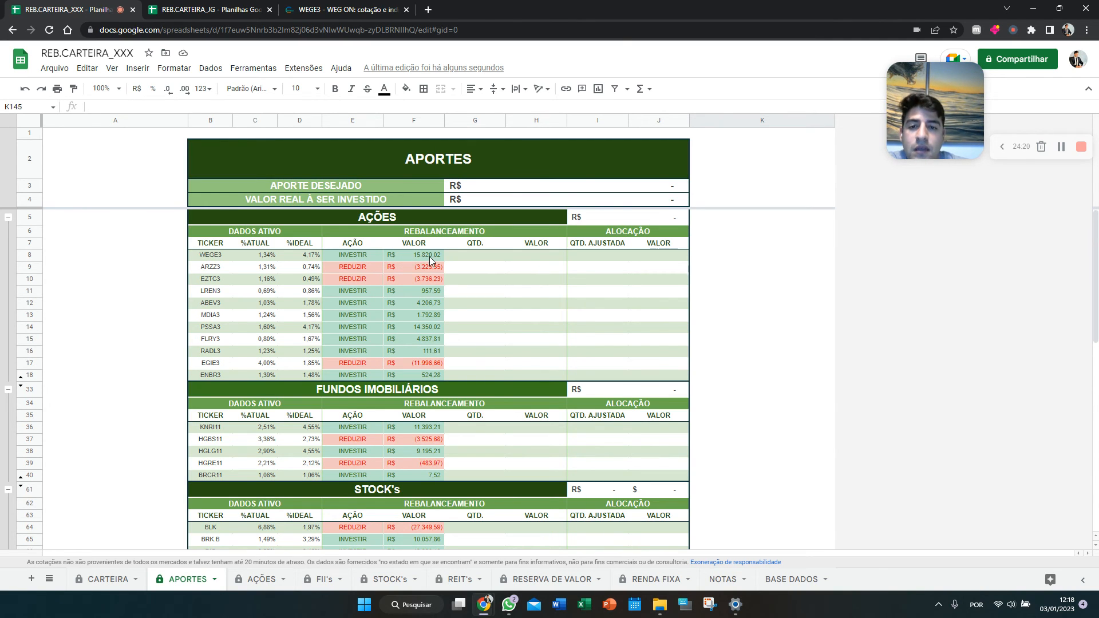
scroll(429, 257, down, 2)
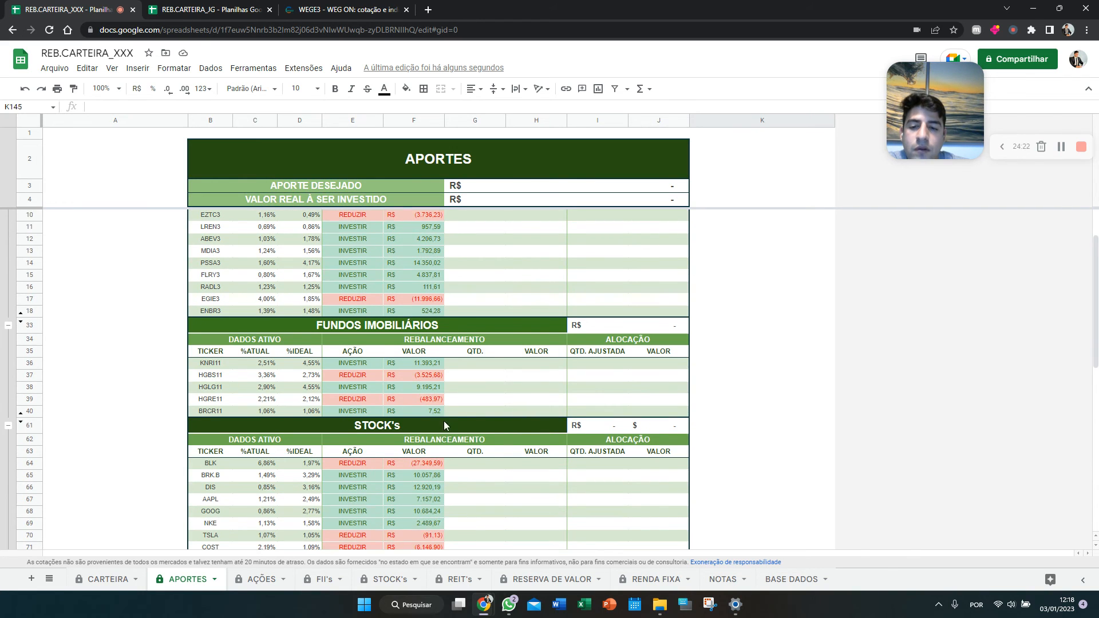
scroll(444, 425, up, 2)
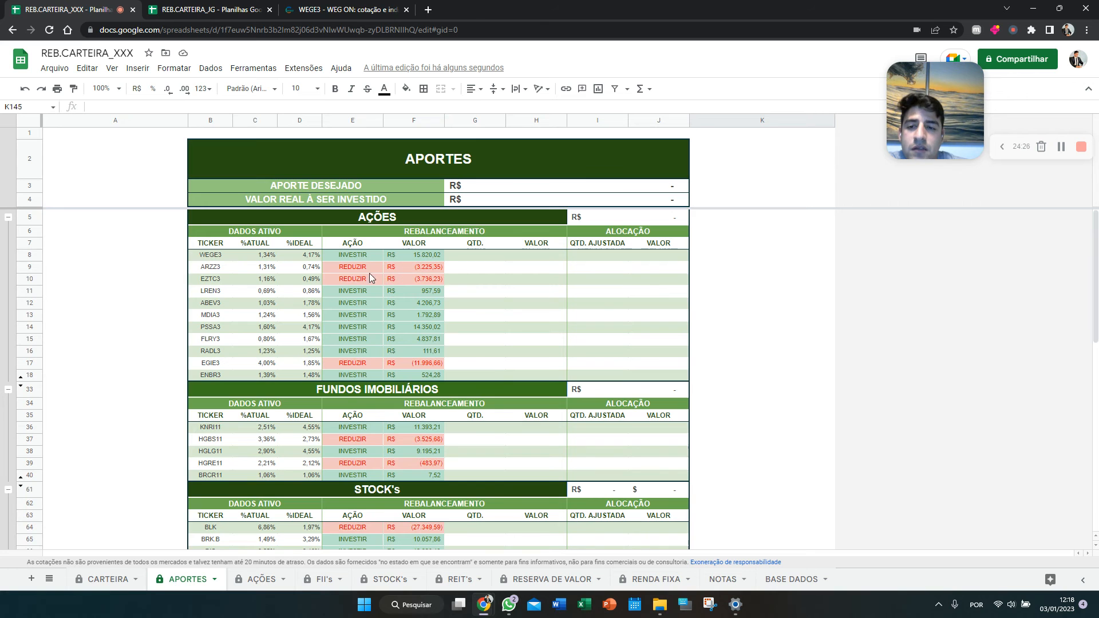
scroll(424, 283, down, 7)
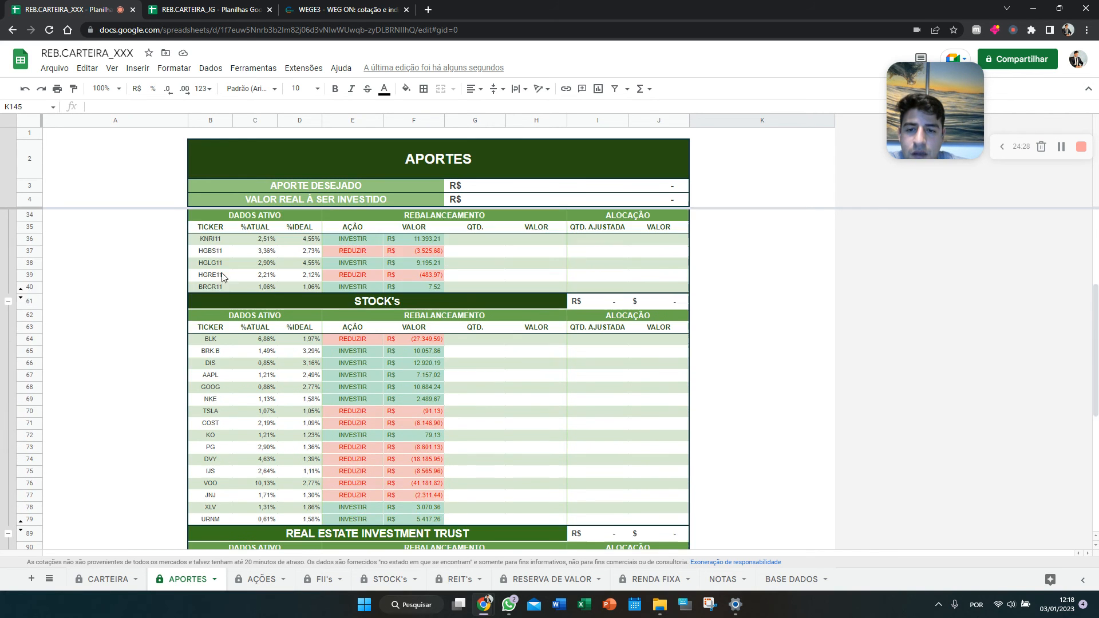
scroll(428, 371, down, 6)
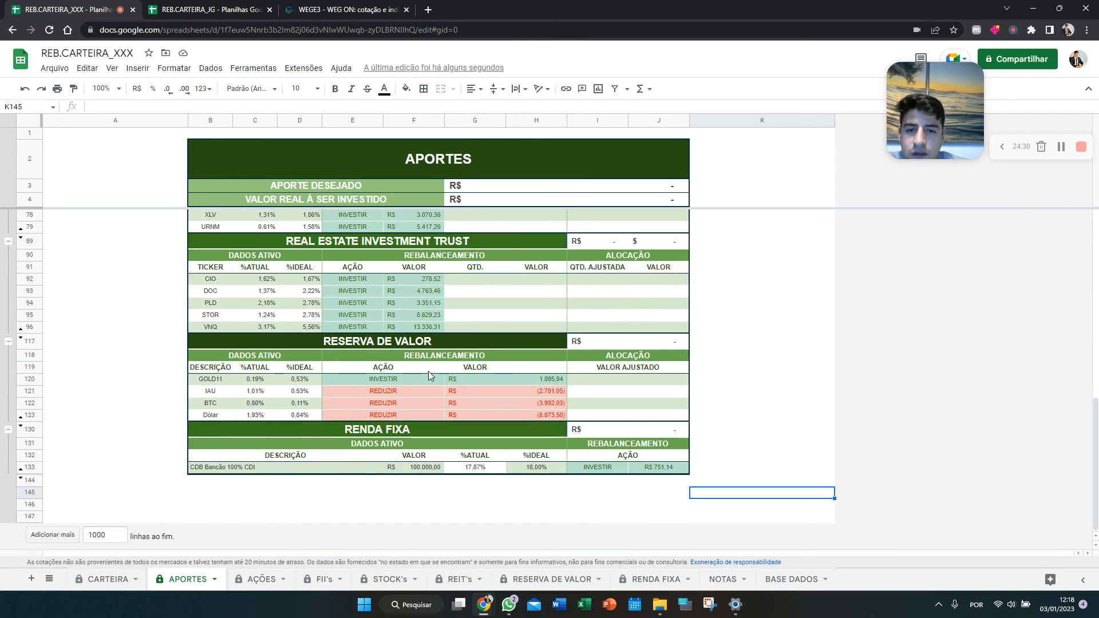
scroll(428, 372, up, 6)
scroll(428, 371, up, 9)
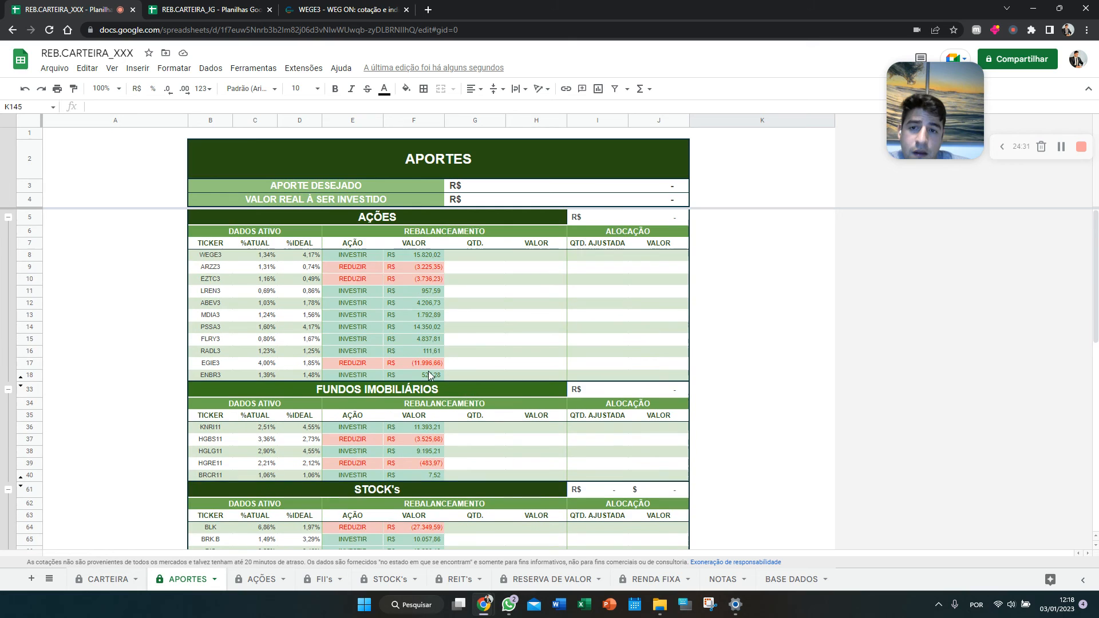
Set APORTE DESEJADO to 20.000 and review the adjusted quantities and values in the ALOCAÇÃO columns
click(576, 186)
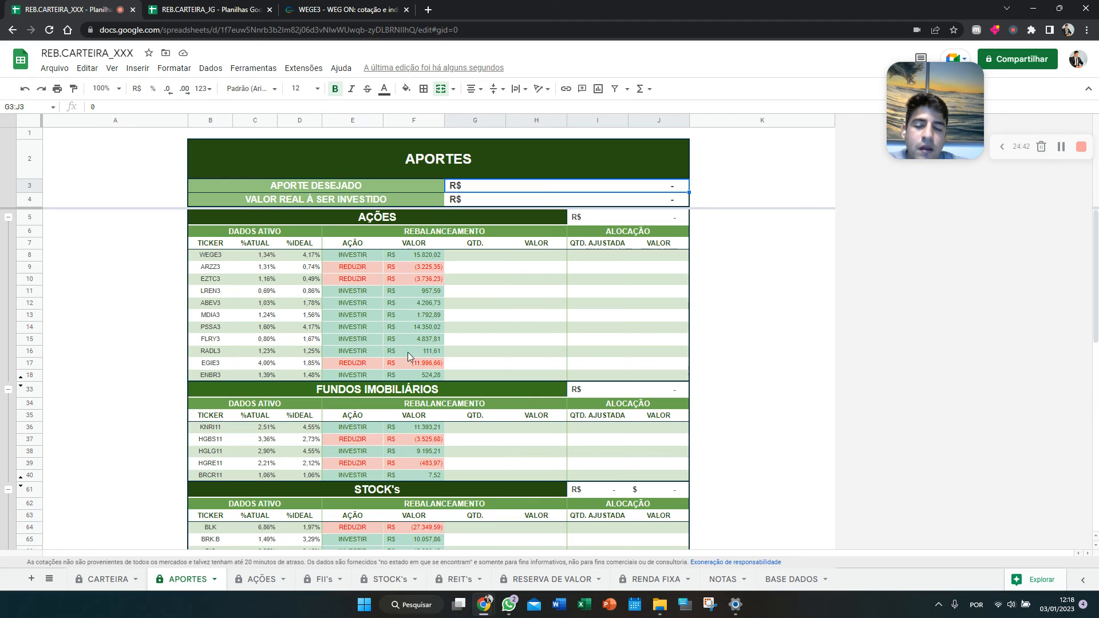
click(511, 293)
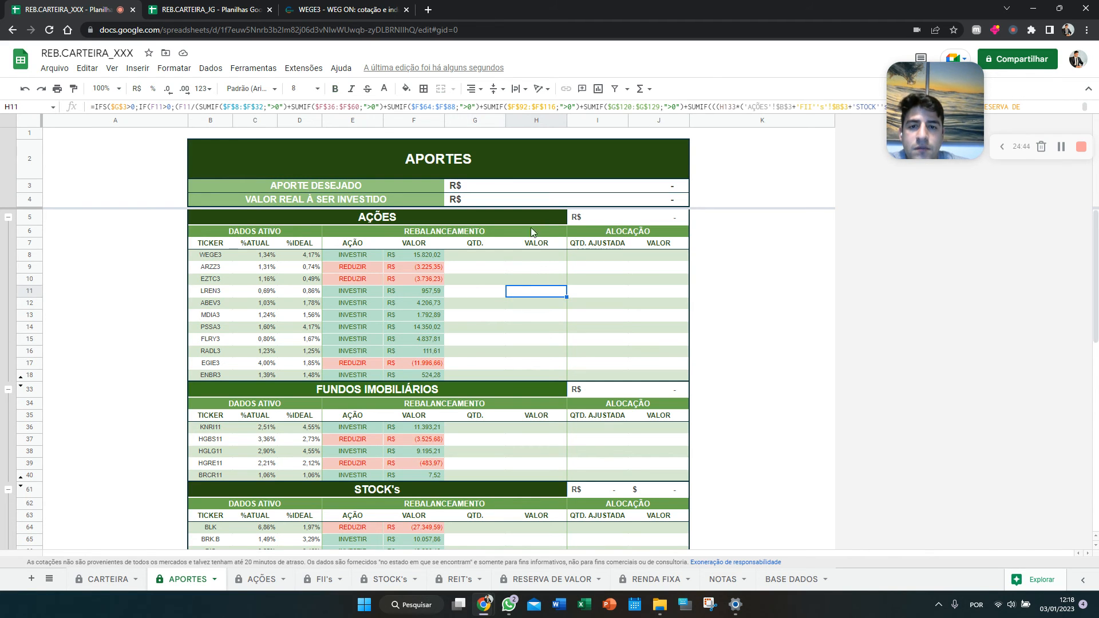
click(541, 193)
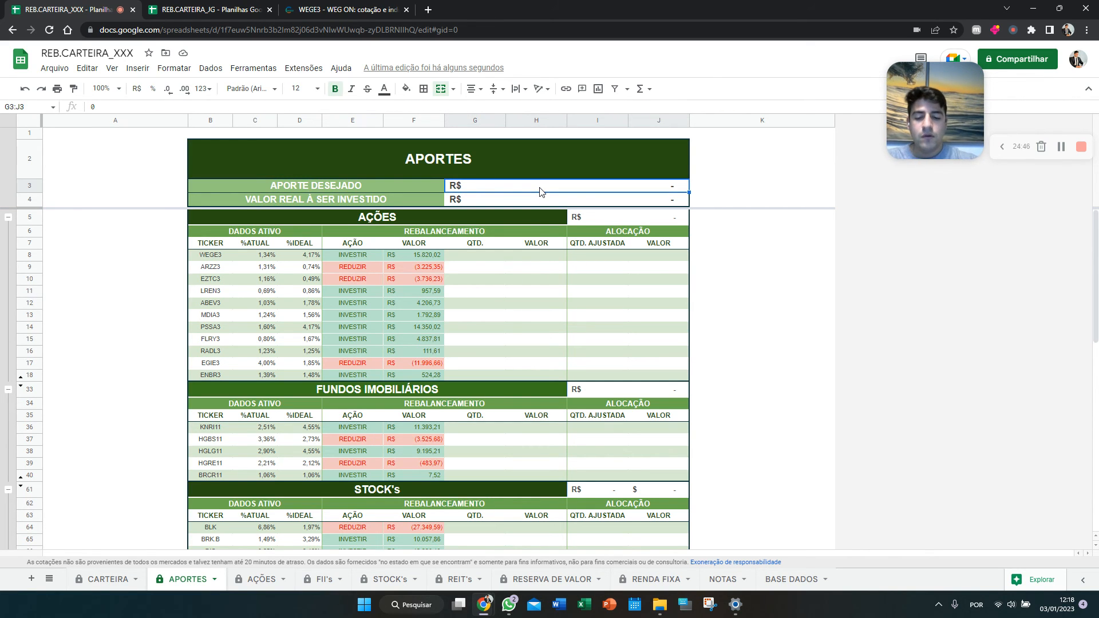
text(20.000)
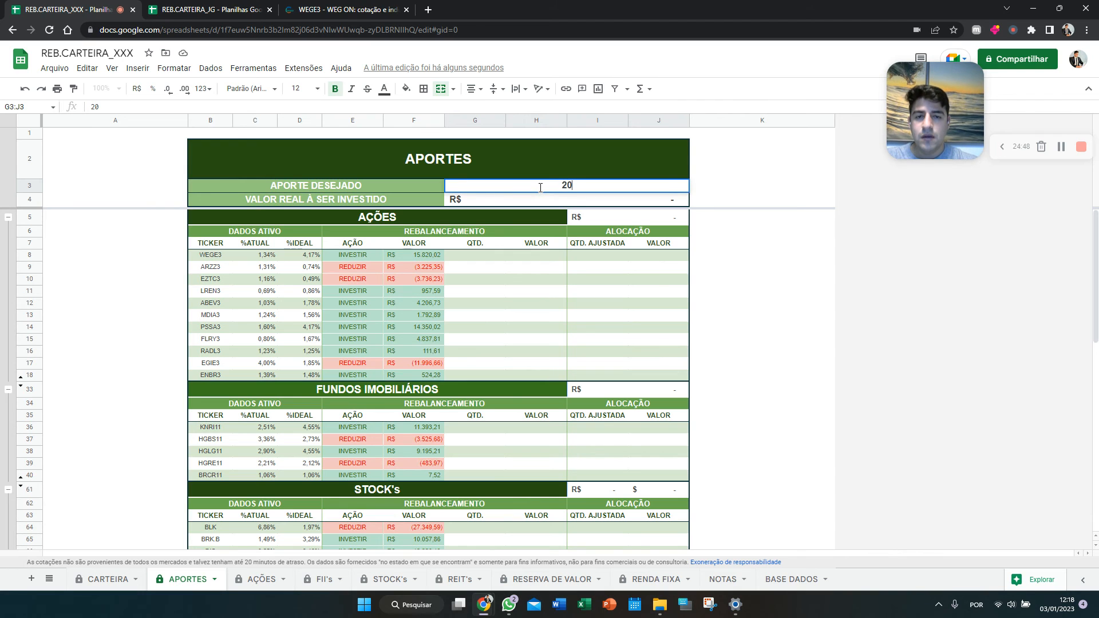
key(Return)
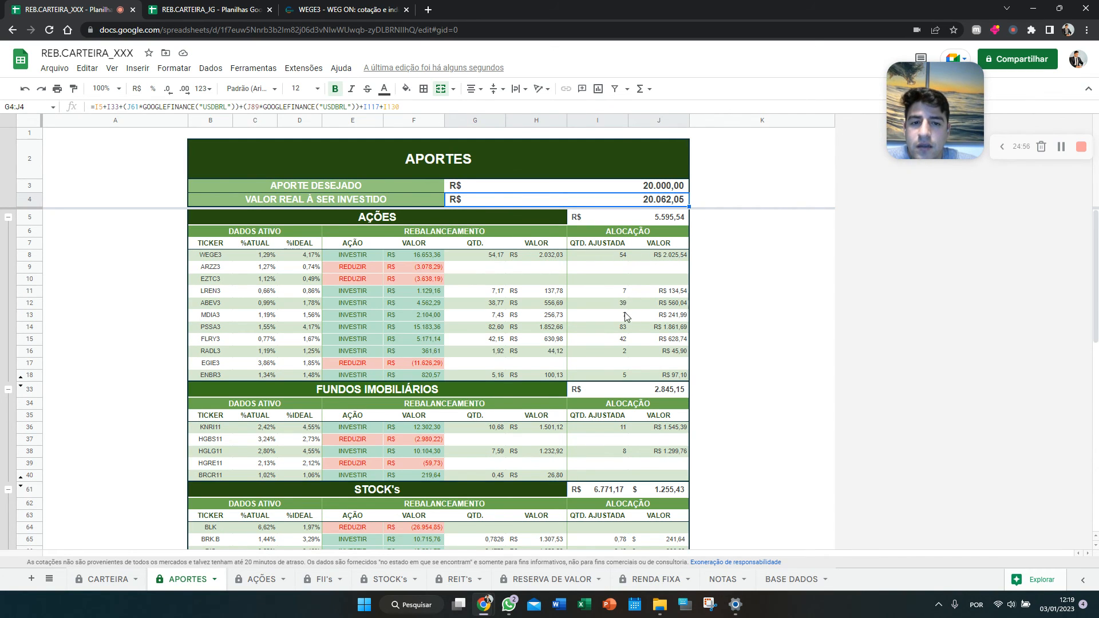
scroll(633, 306, down, 1)
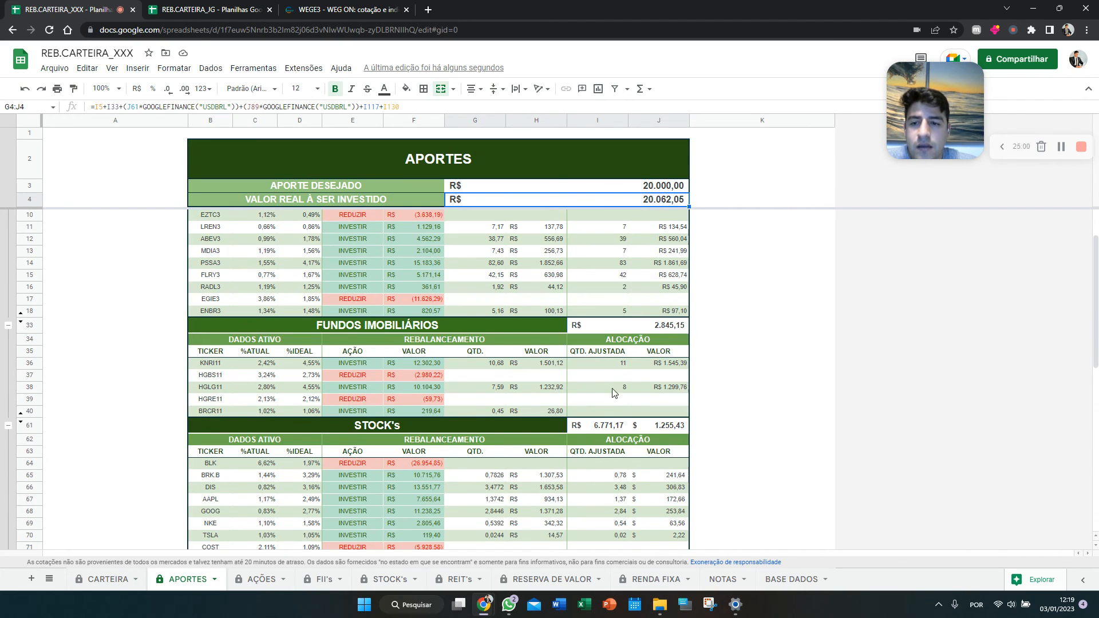
scroll(627, 385, down, 3)
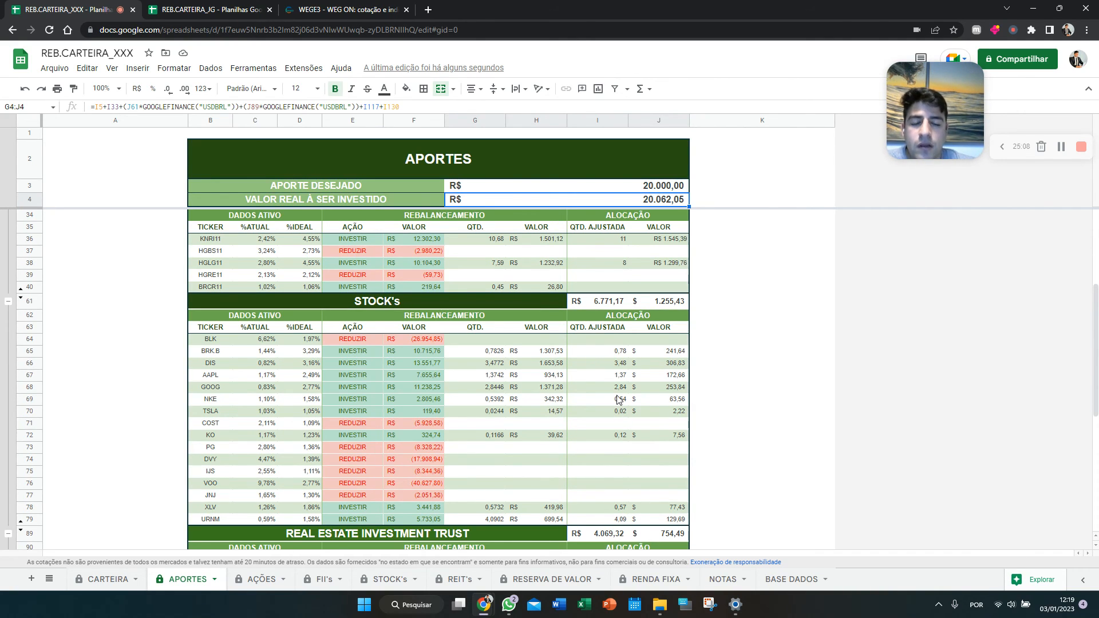
scroll(619, 399, up, 3)
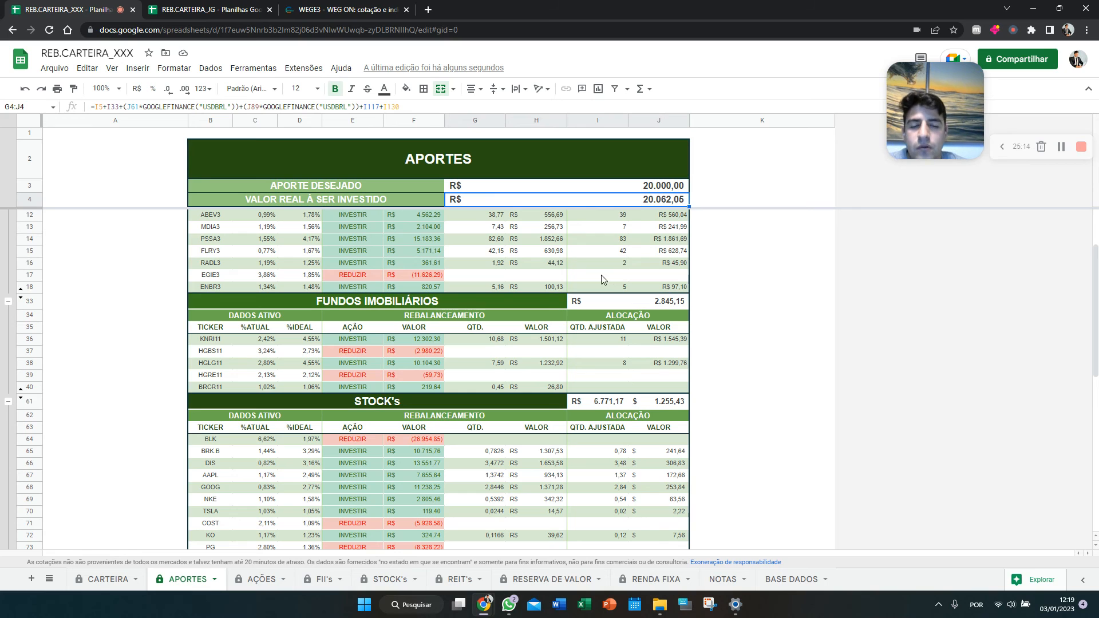
scroll(661, 354, up, 3)
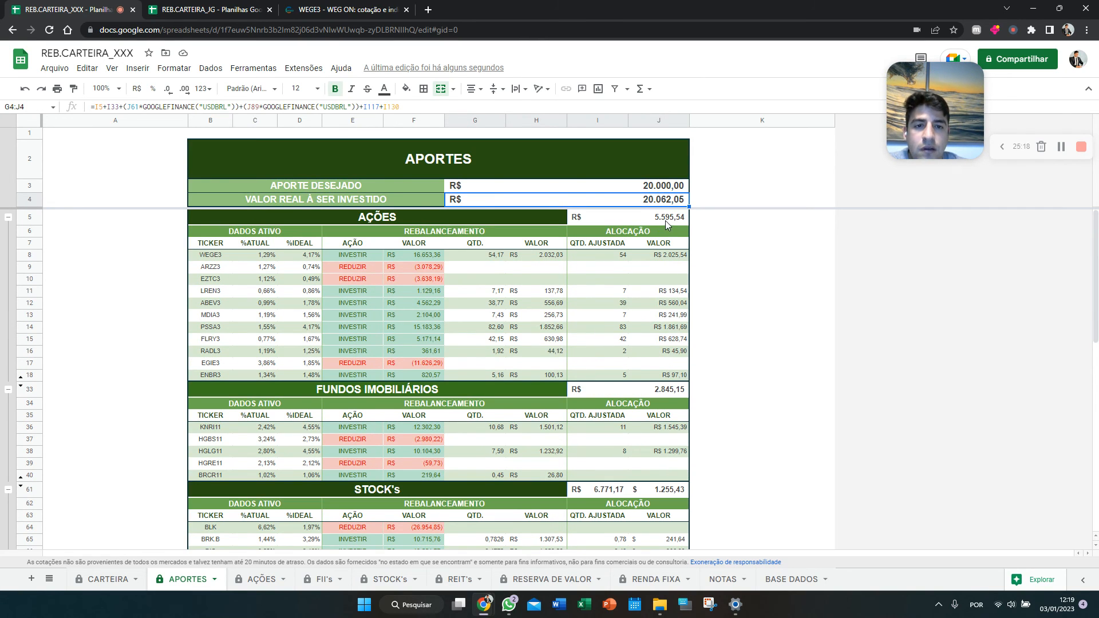
Review the total to invest beside each APORTES section heading, from AÇÕES down to RENDA FIXA
scroll(664, 222, down, 1)
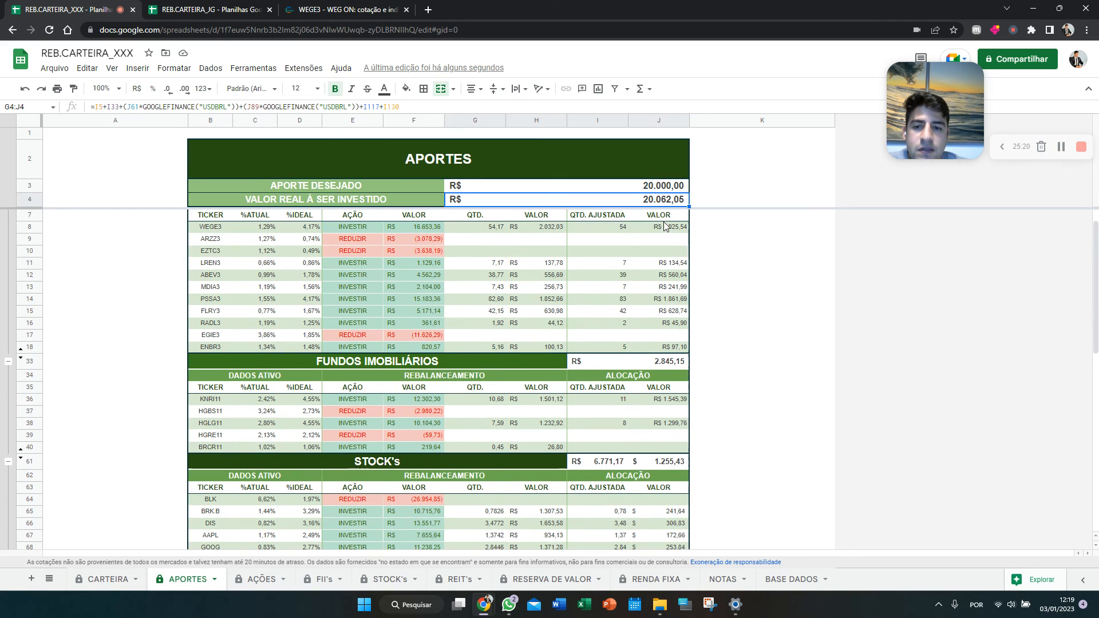
scroll(678, 365, down, 3)
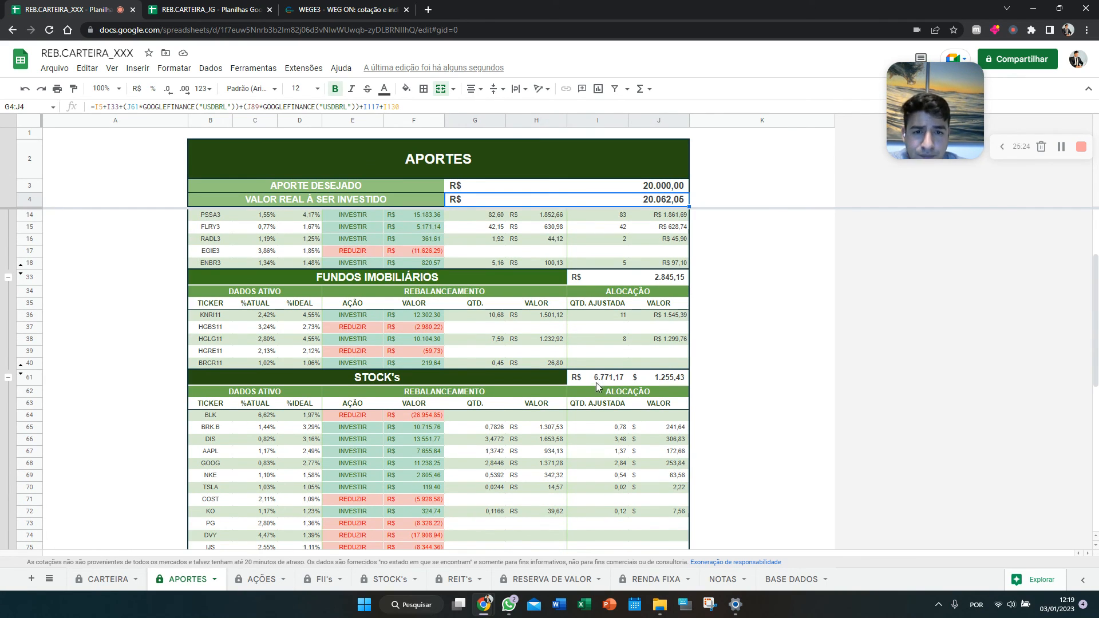
scroll(596, 382, up, 3)
scroll(611, 414, down, 1)
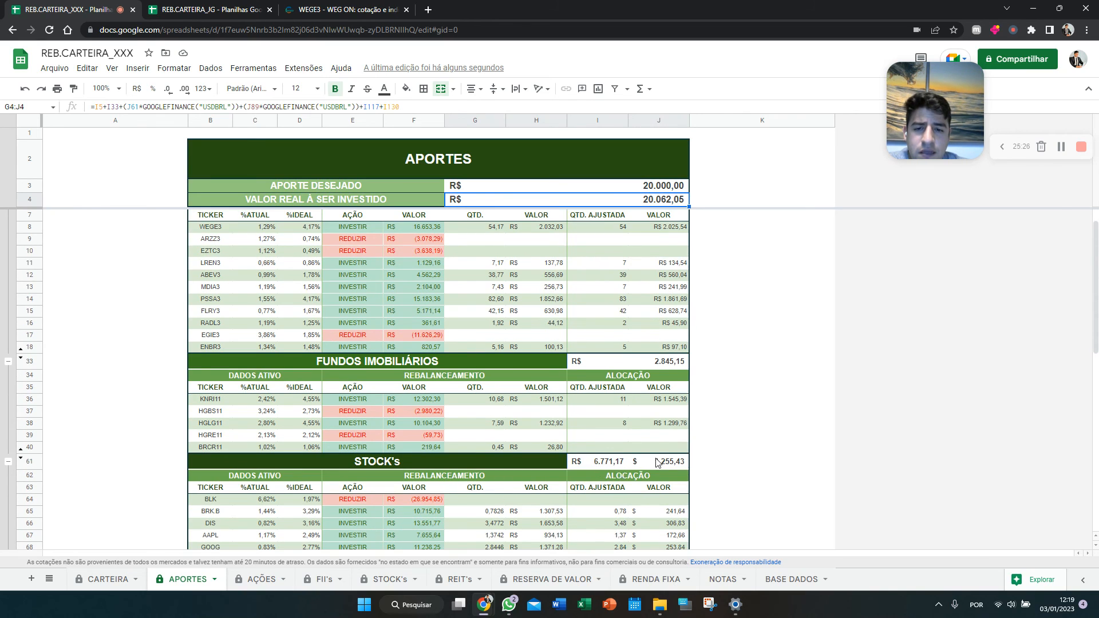
scroll(656, 461, down, 4)
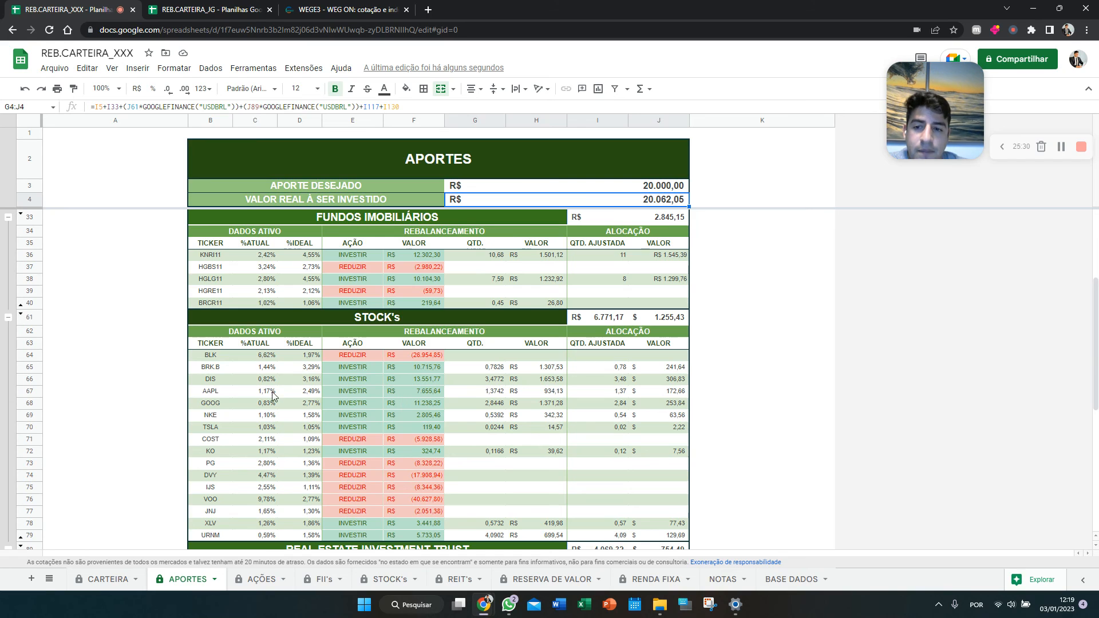
scroll(607, 400, down, 4)
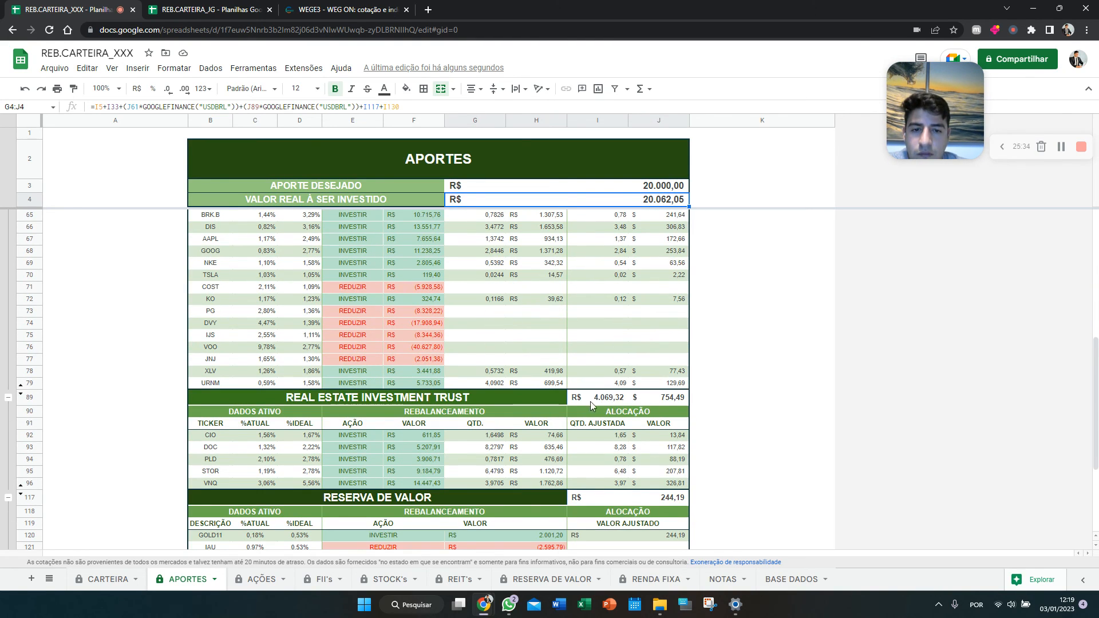
scroll(644, 404, down, 3)
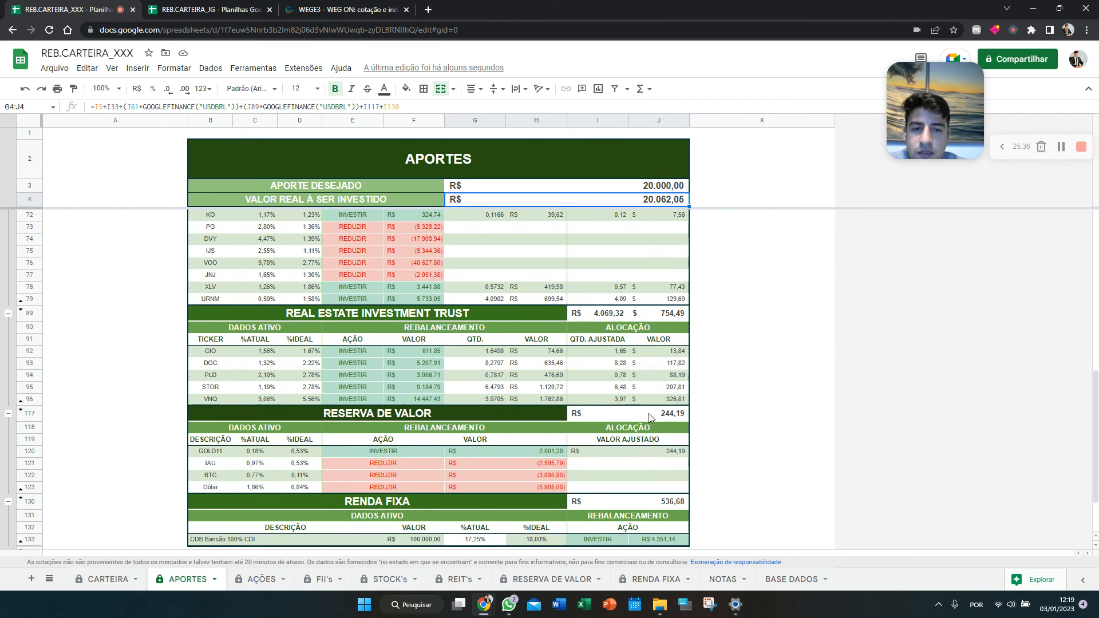
Set APORTE DESEJADO to 400.000 and review the recalculated actions and allocation values
scroll(644, 426, up, 9)
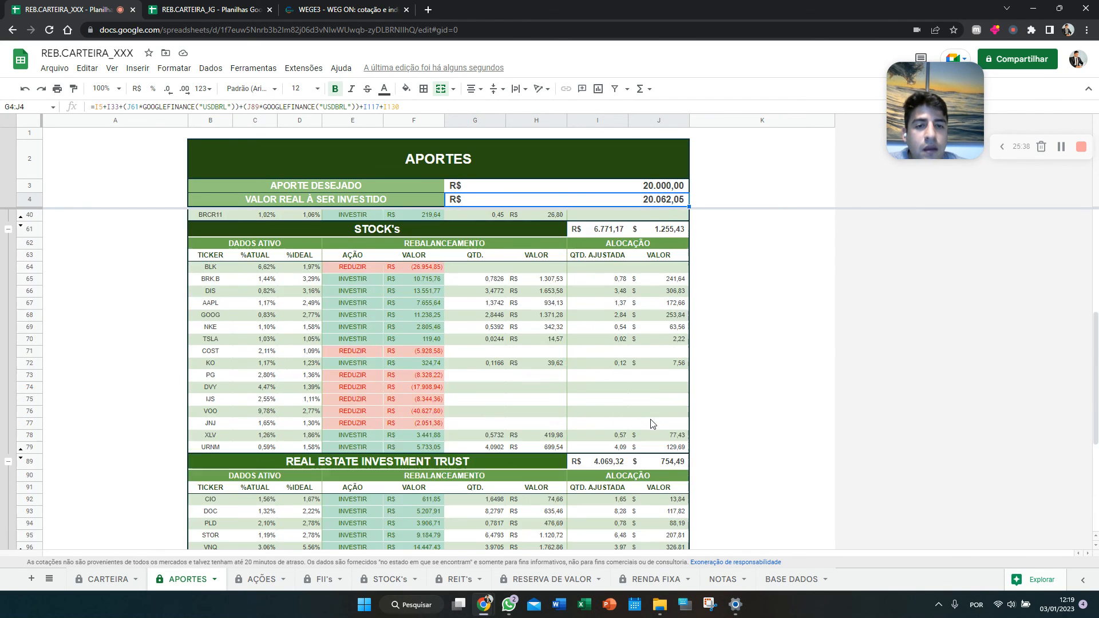
click(625, 189)
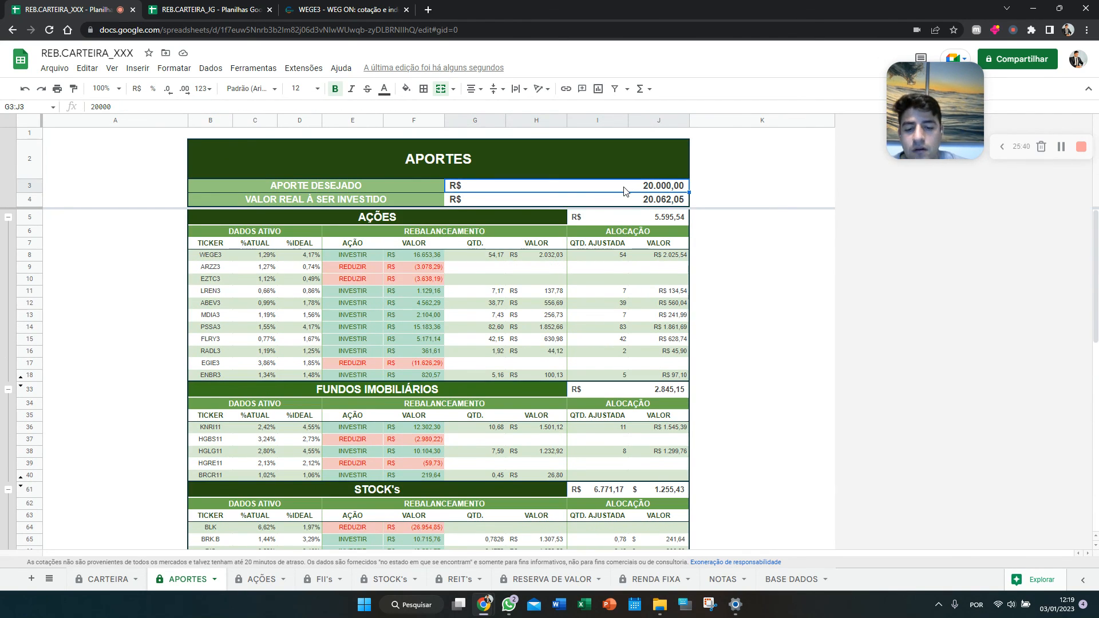
text(400000)
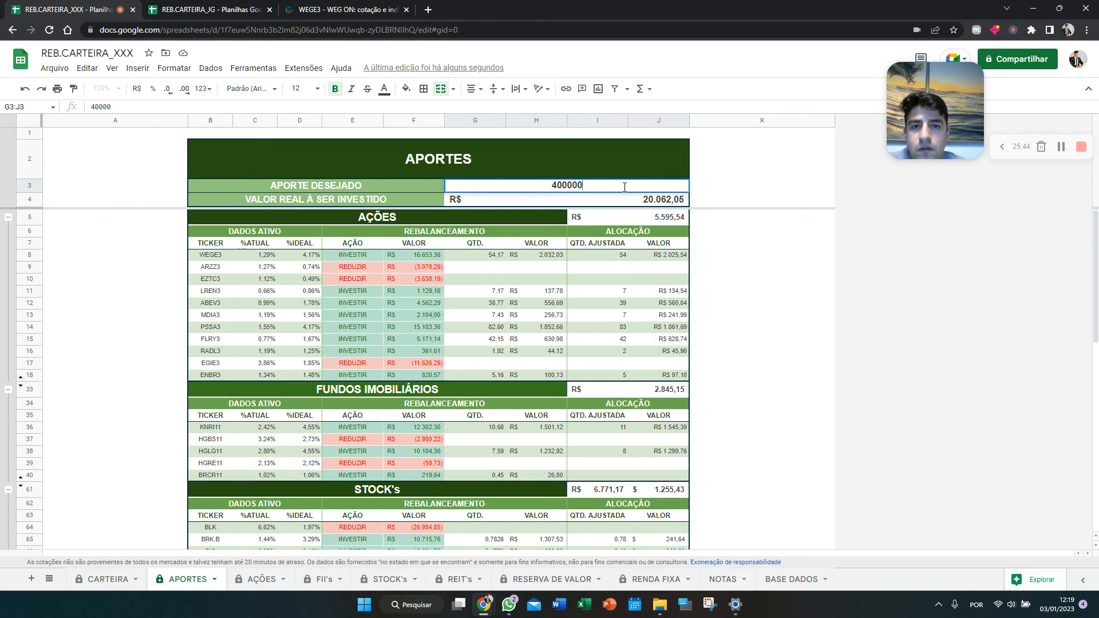
key(Return)
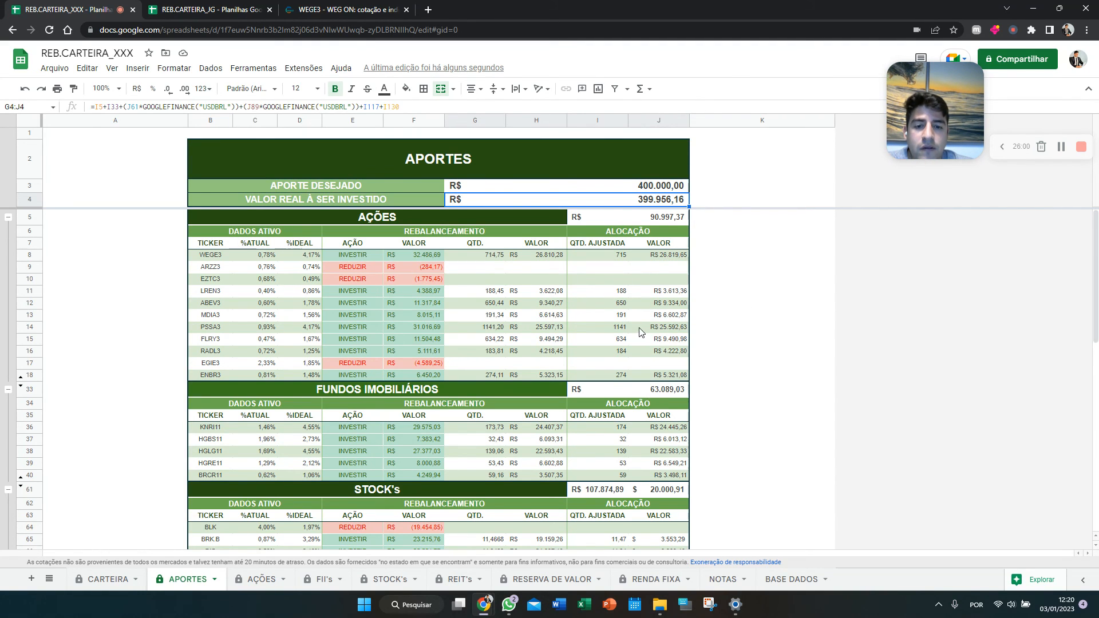
scroll(639, 328, down, 2)
scroll(640, 327, up, 2)
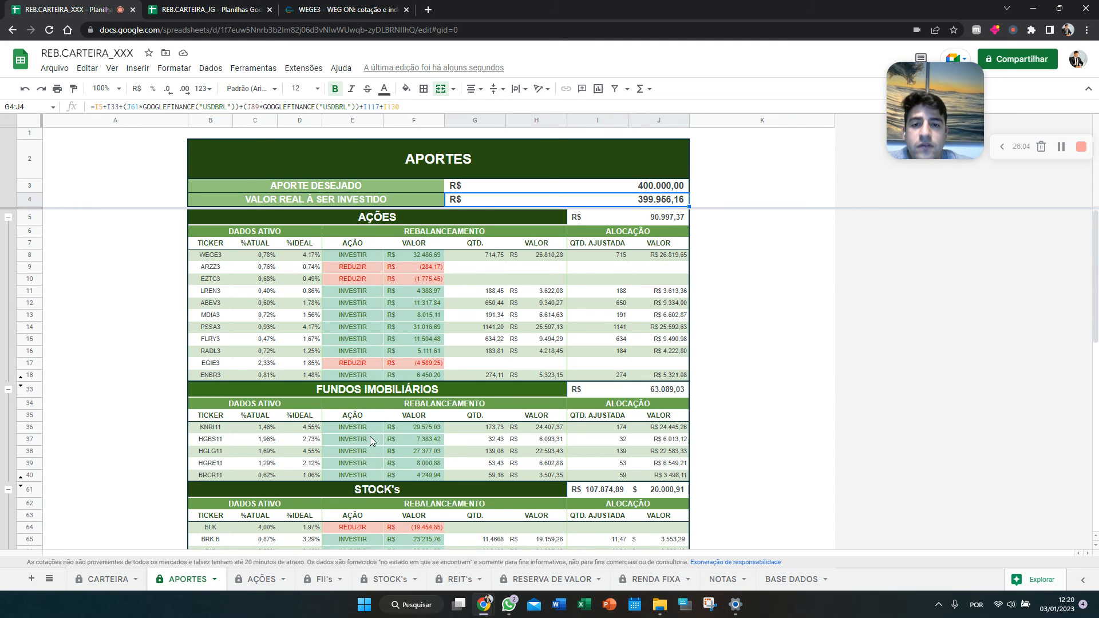
Check the sector scores on the AÇÕES sheet, return to APORTES and review the allocations down to the REIT section
click(103, 582)
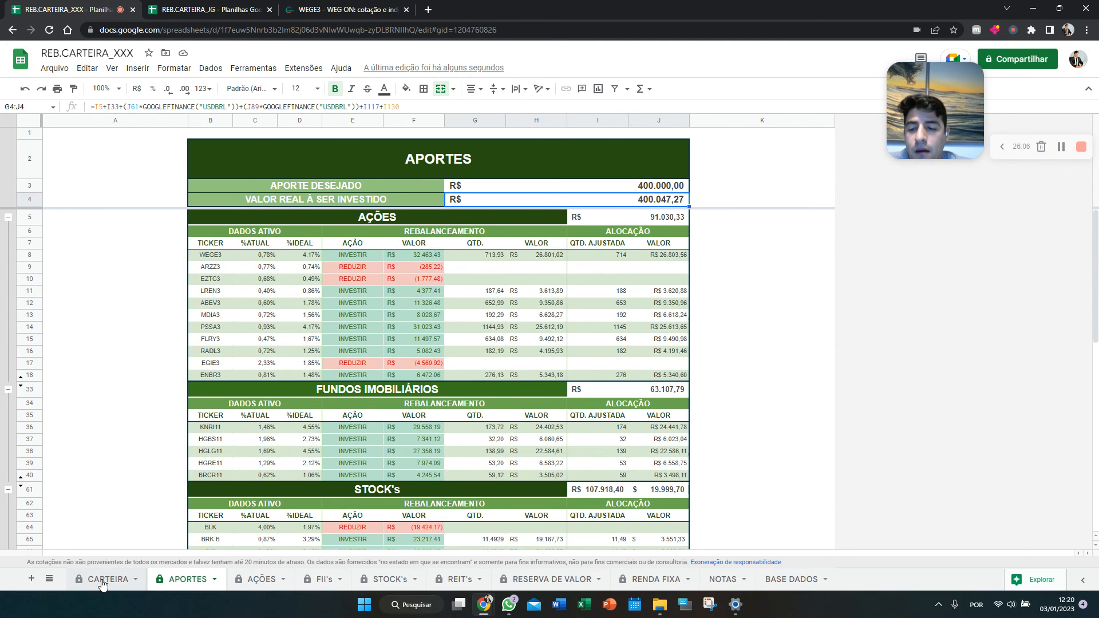
click(261, 580)
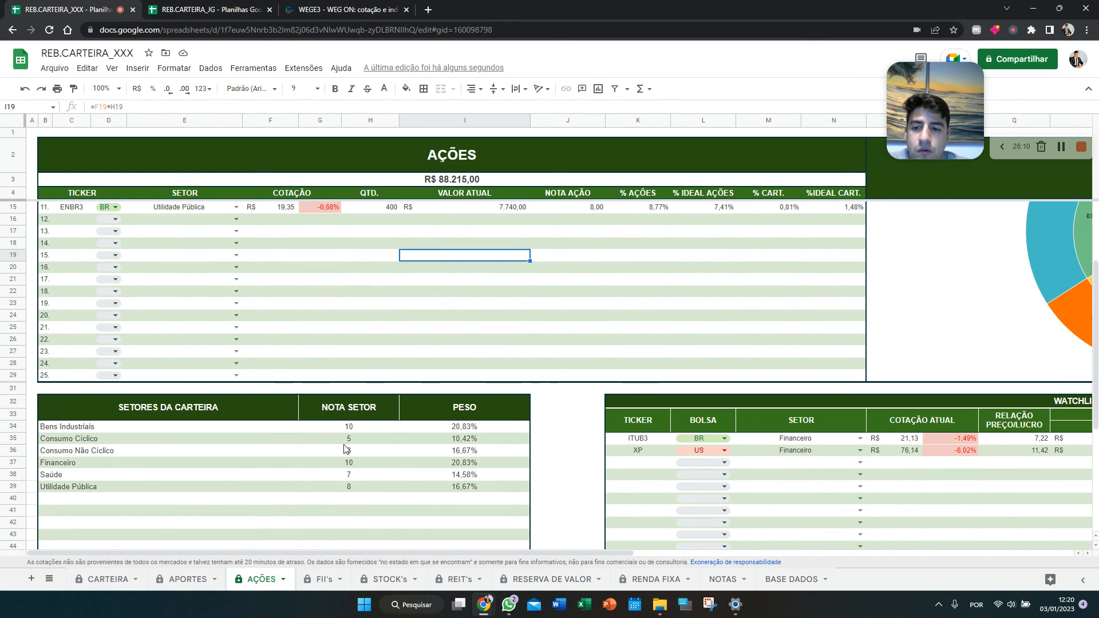
click(123, 580)
click(172, 580)
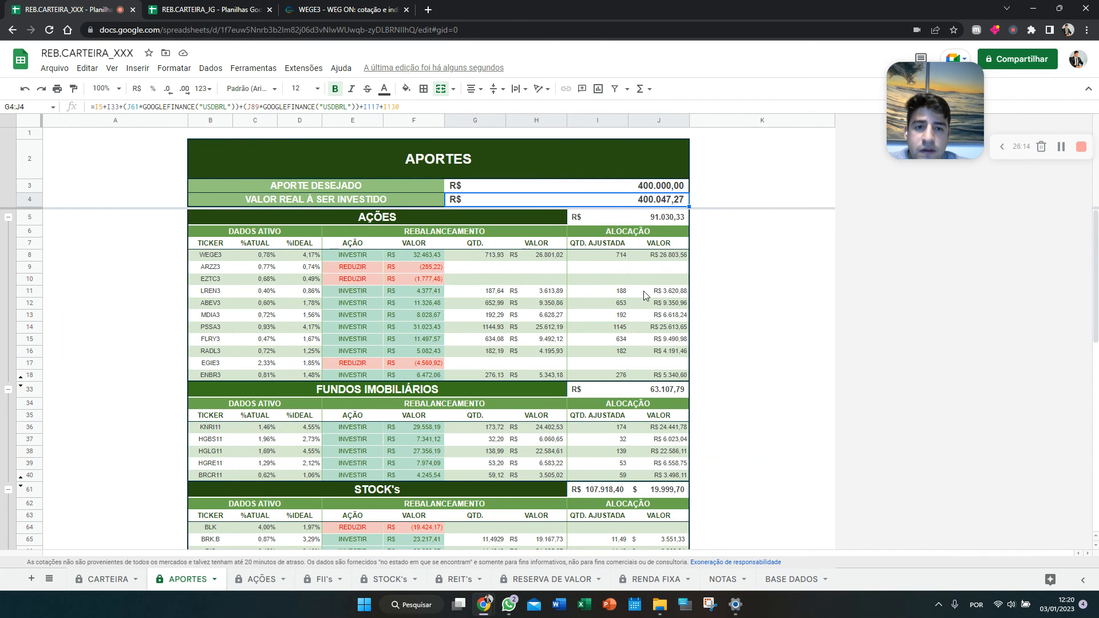
scroll(544, 270, down, 7)
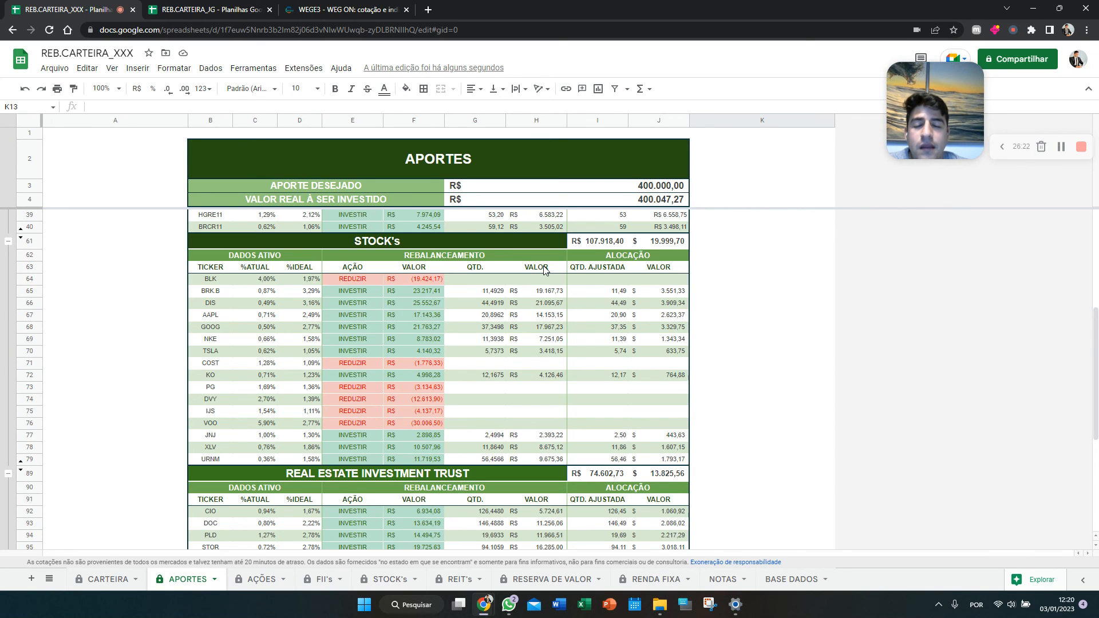
scroll(544, 269, up, 7)
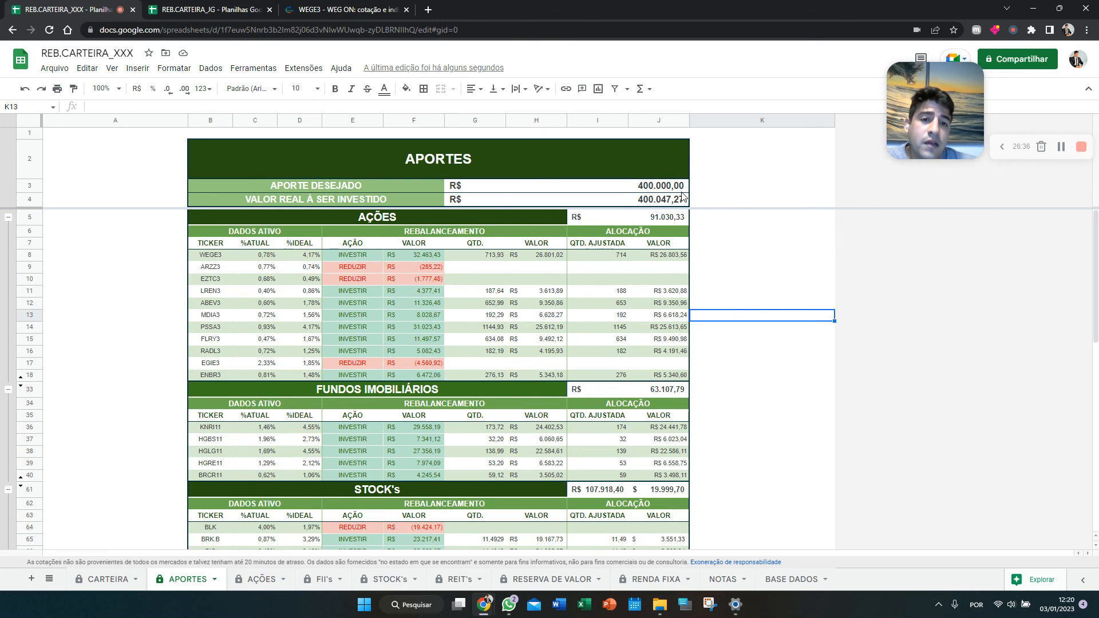
Set APORTE DESEJADO to 2.000 on the APORTES sheet
click(663, 191)
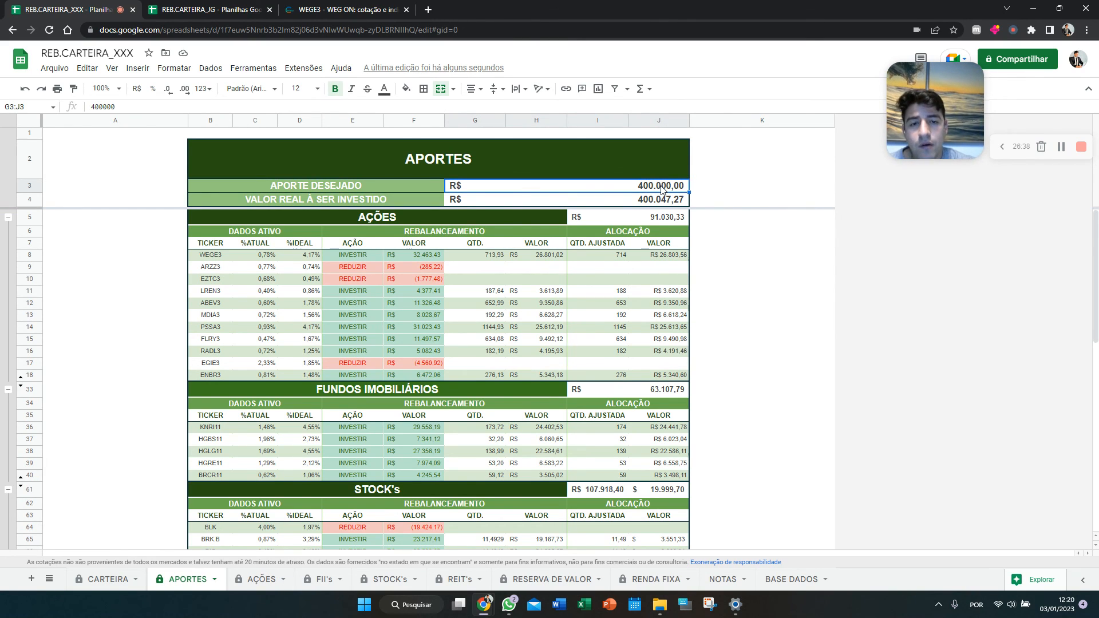
text(2000)
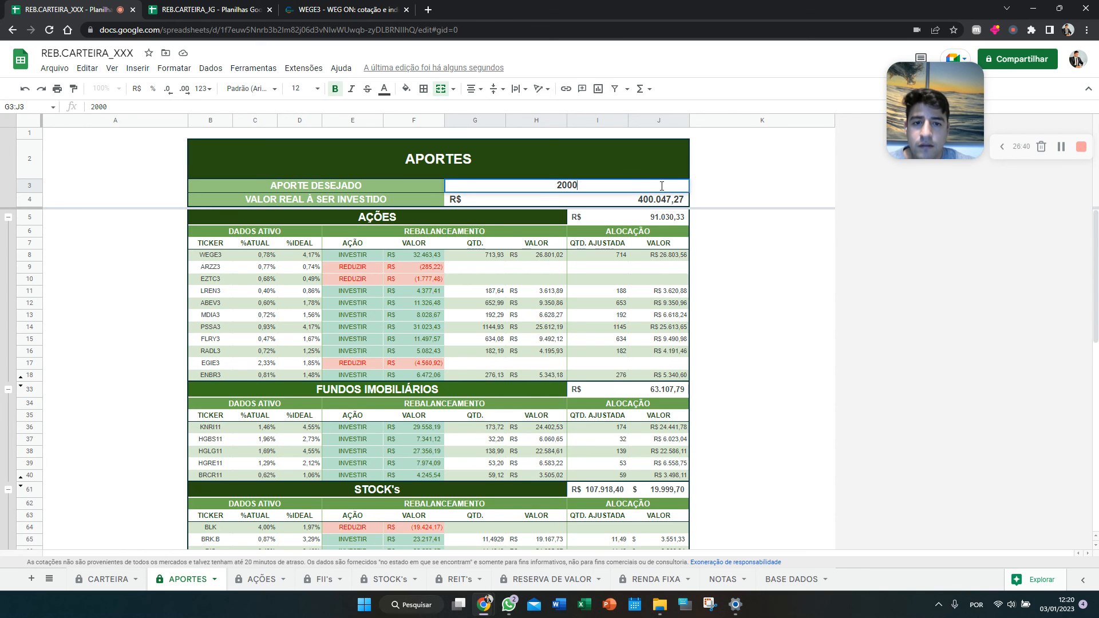
key(Return)
right_click(662, 194)
click(733, 165)
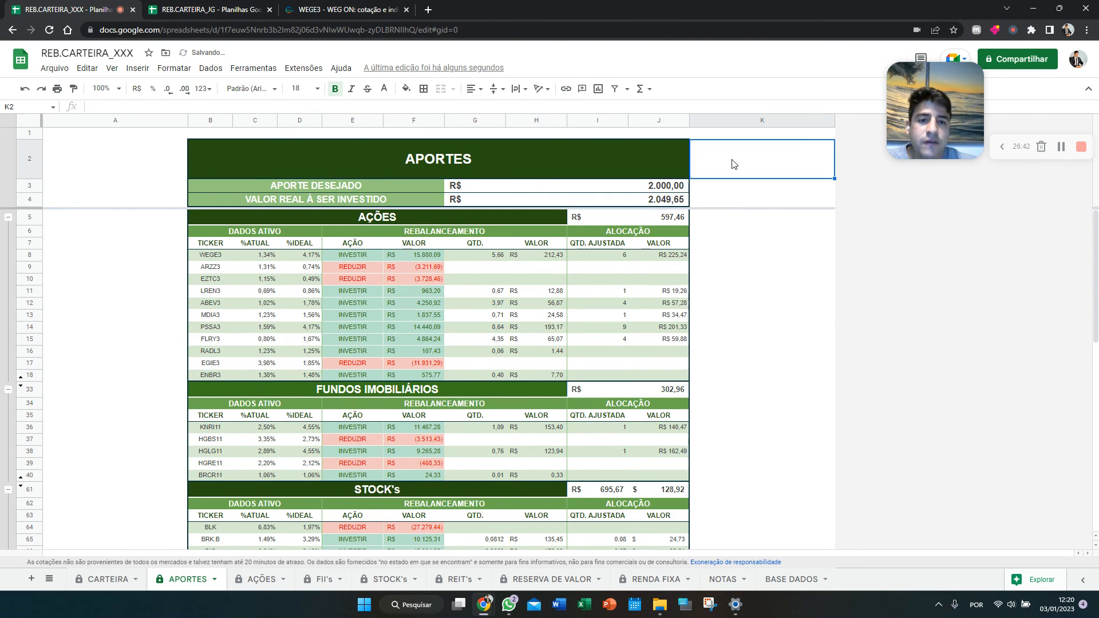